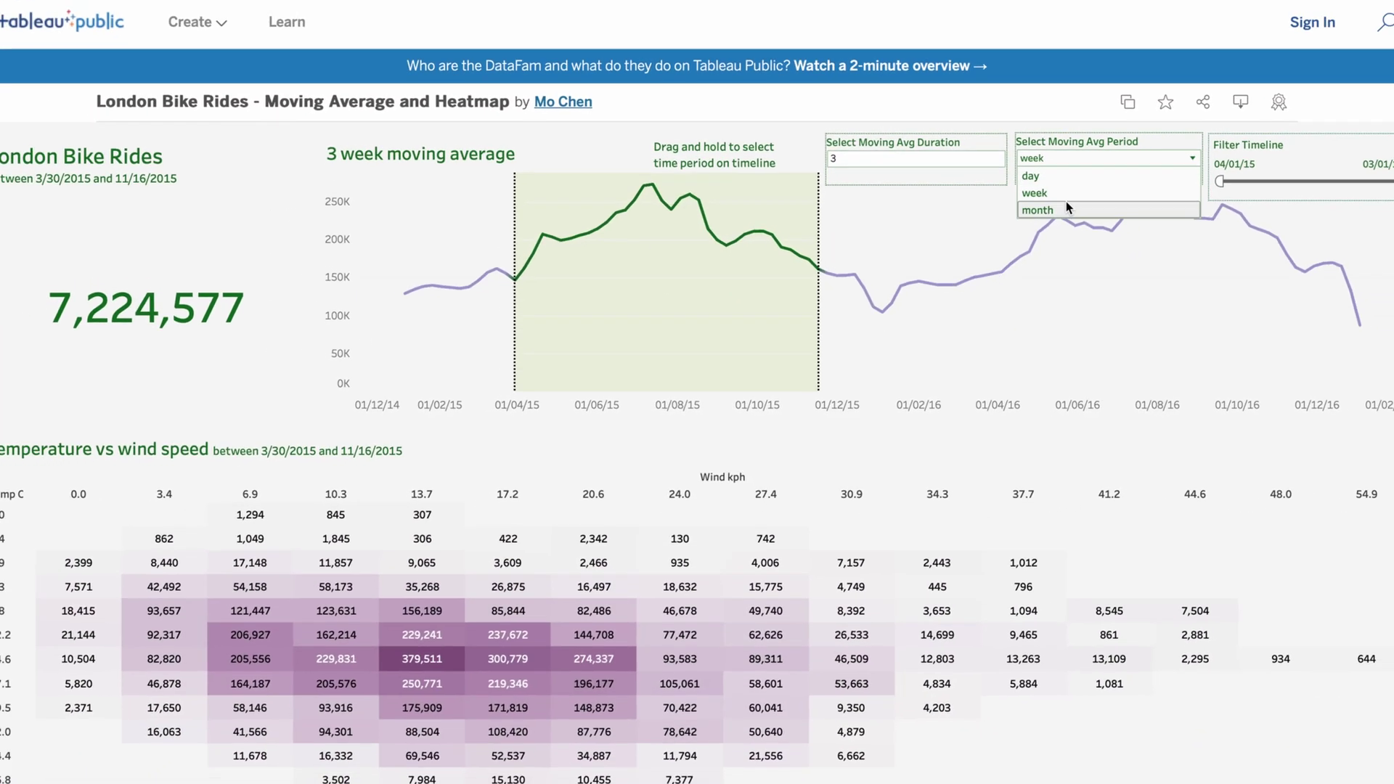
# Set the London Bike Rides moving average period to month.
pyautogui.click(1066, 208)
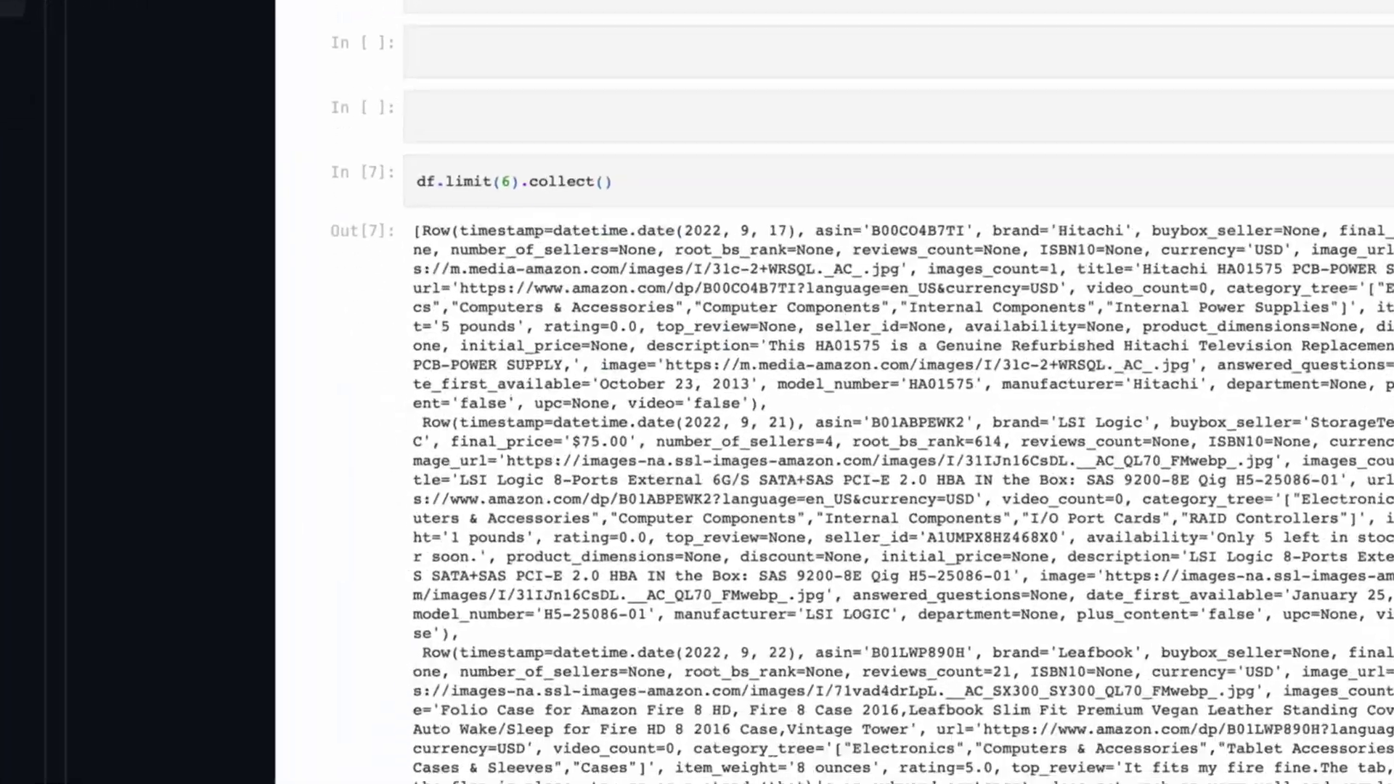
pyautogui.scroll(-10, 835, 435)
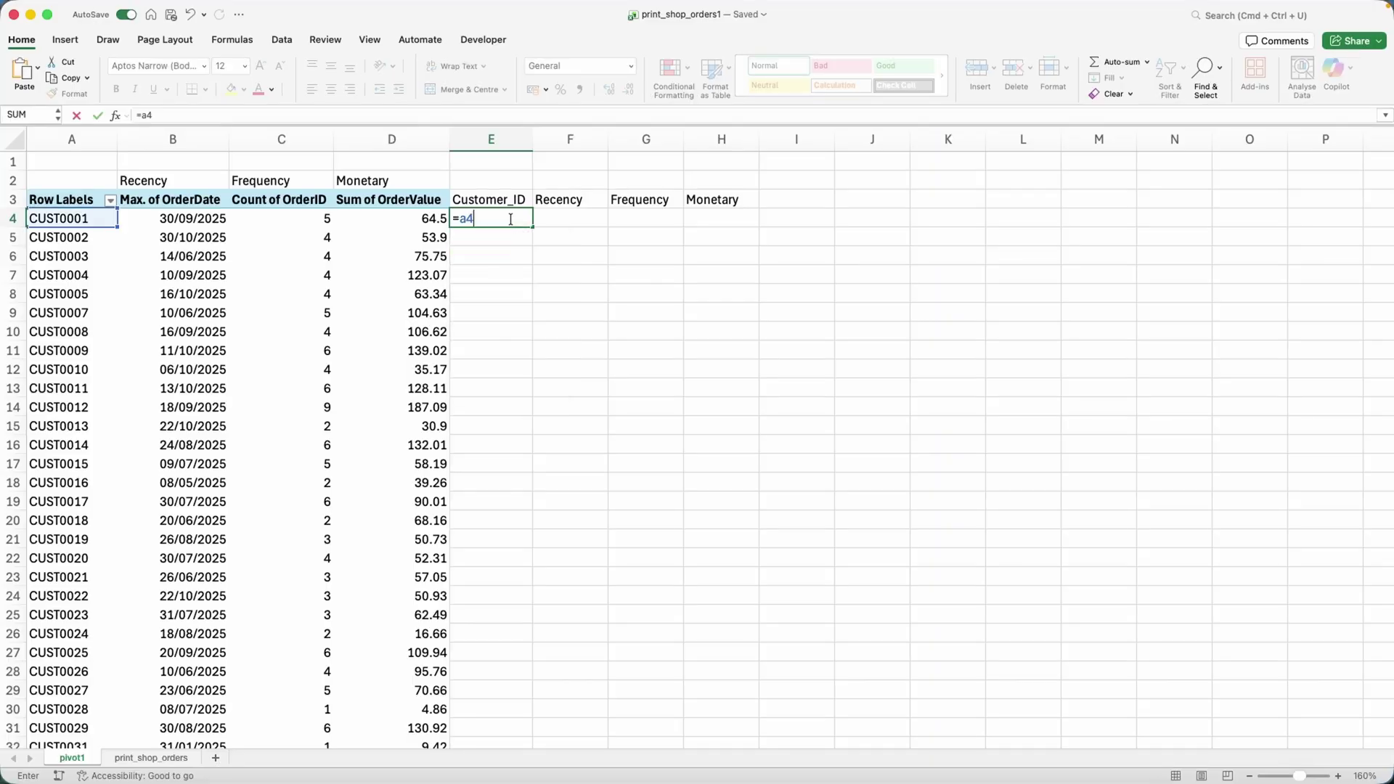
# Commit =A4 to pull CUST0001, then inspect the R, F and M score IFS formulas on Sheet2.
pyautogui.press('Return')
pyautogui.click(570, 218)
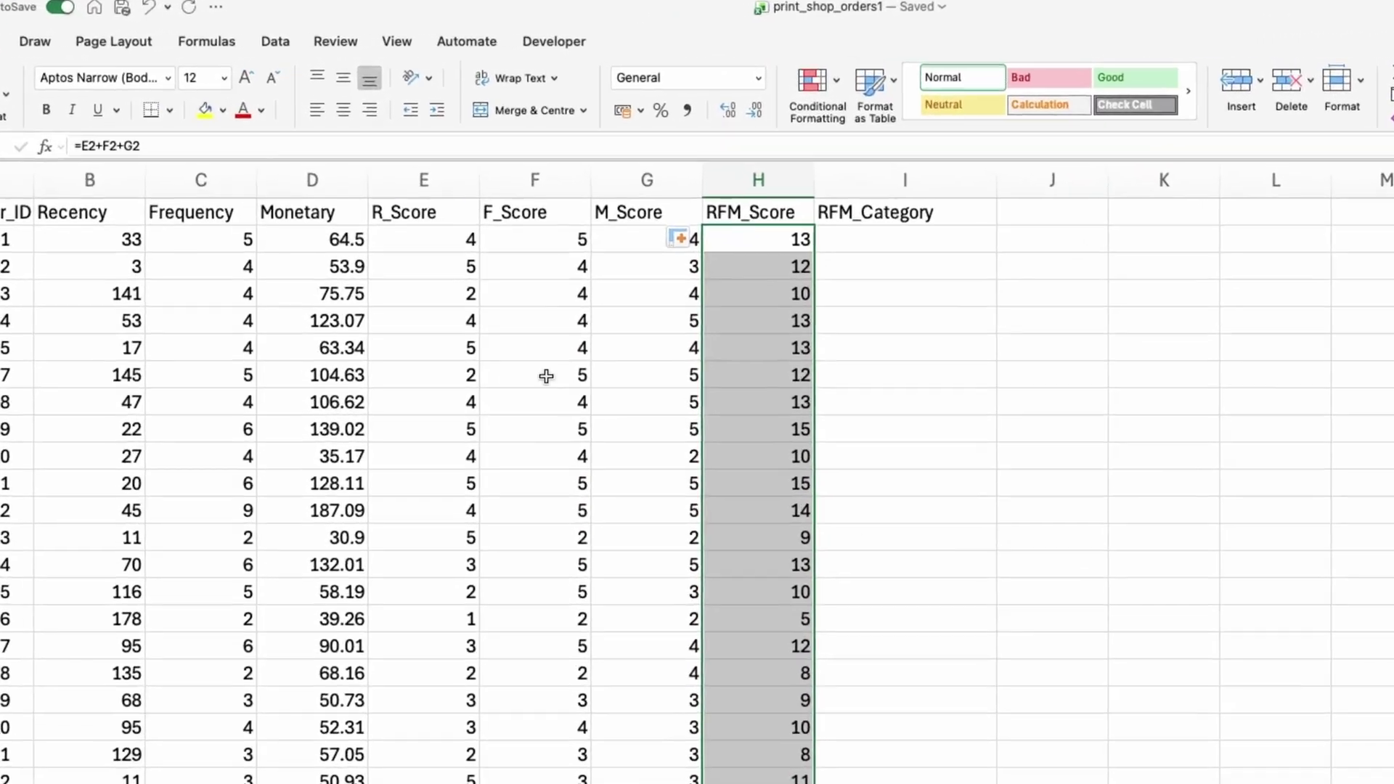
pyautogui.click(432, 240)
pyautogui.click(516, 242)
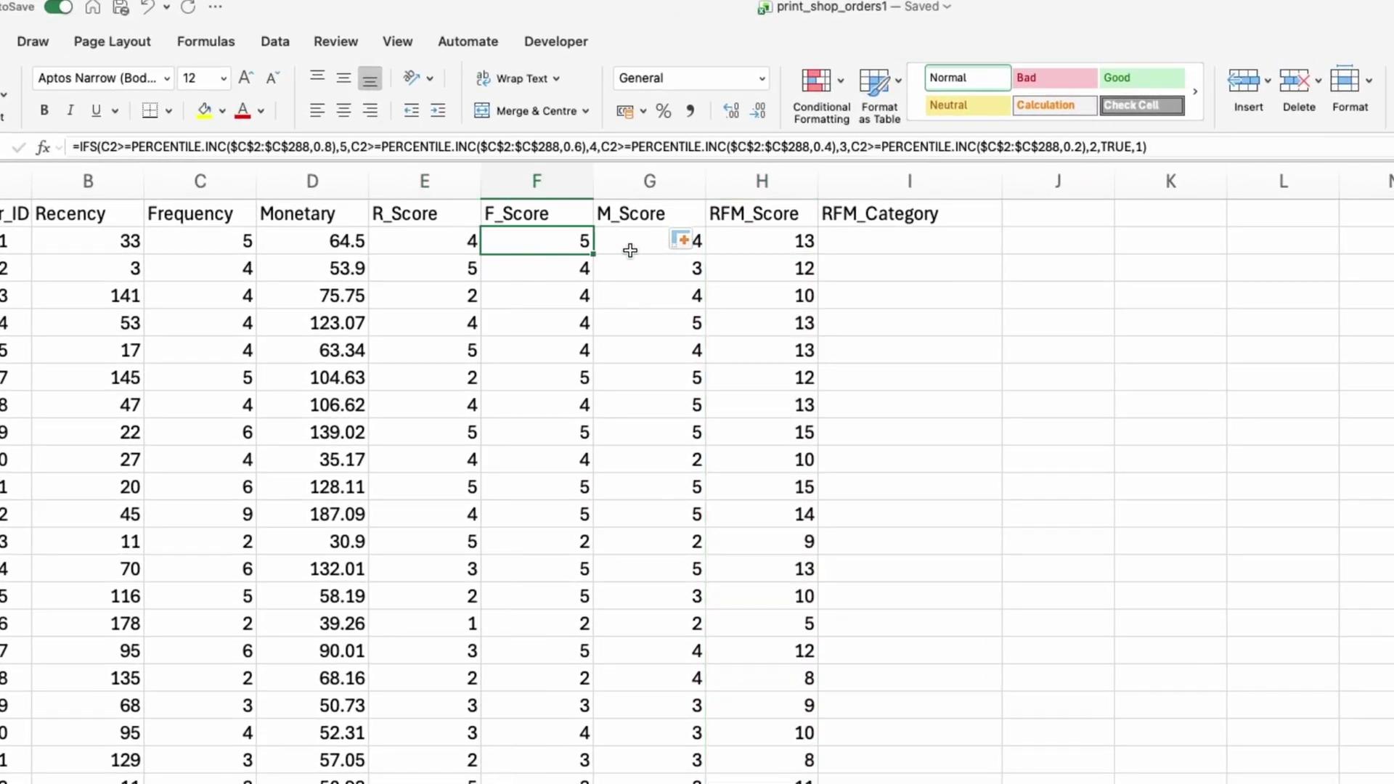
pyautogui.click(629, 249)
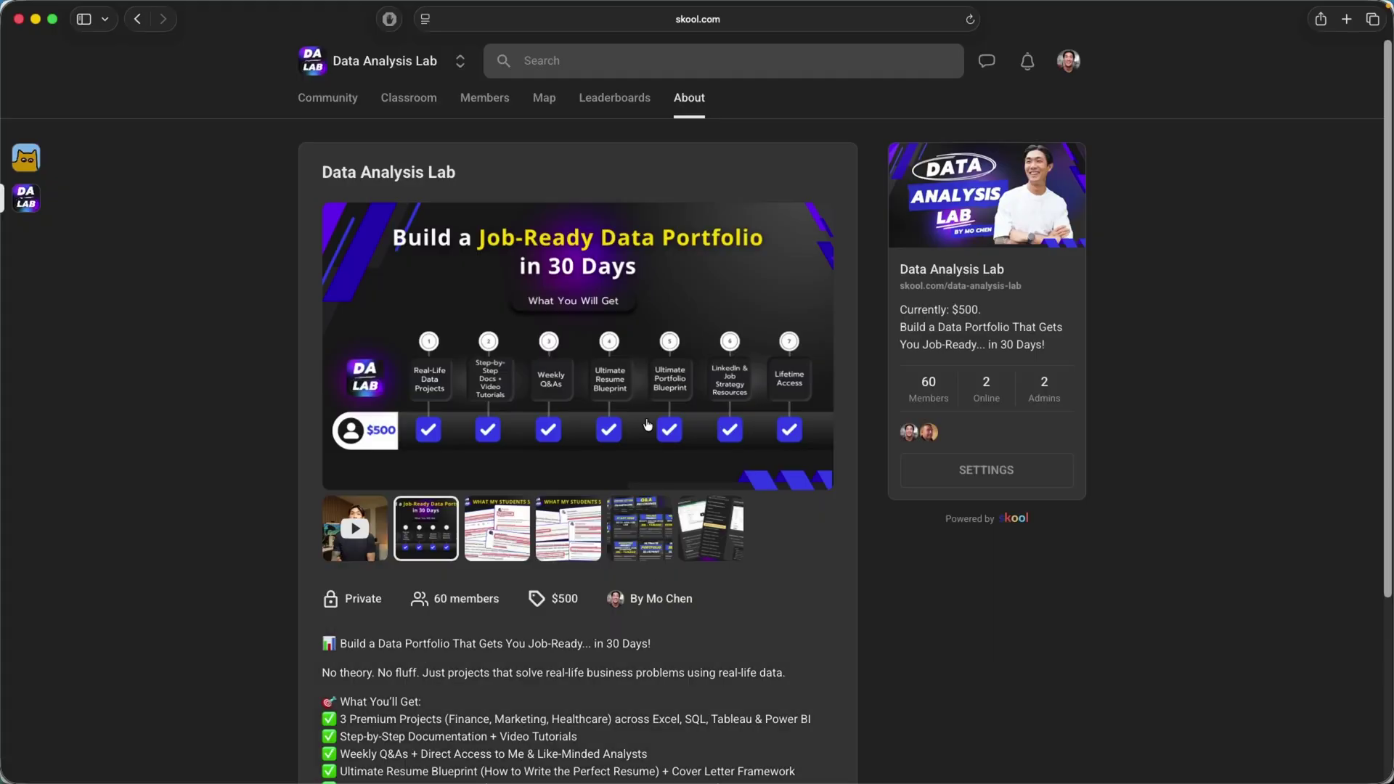
# Browse the About page gallery from the course banner through the testimonial images.
pyautogui.click(647, 426)
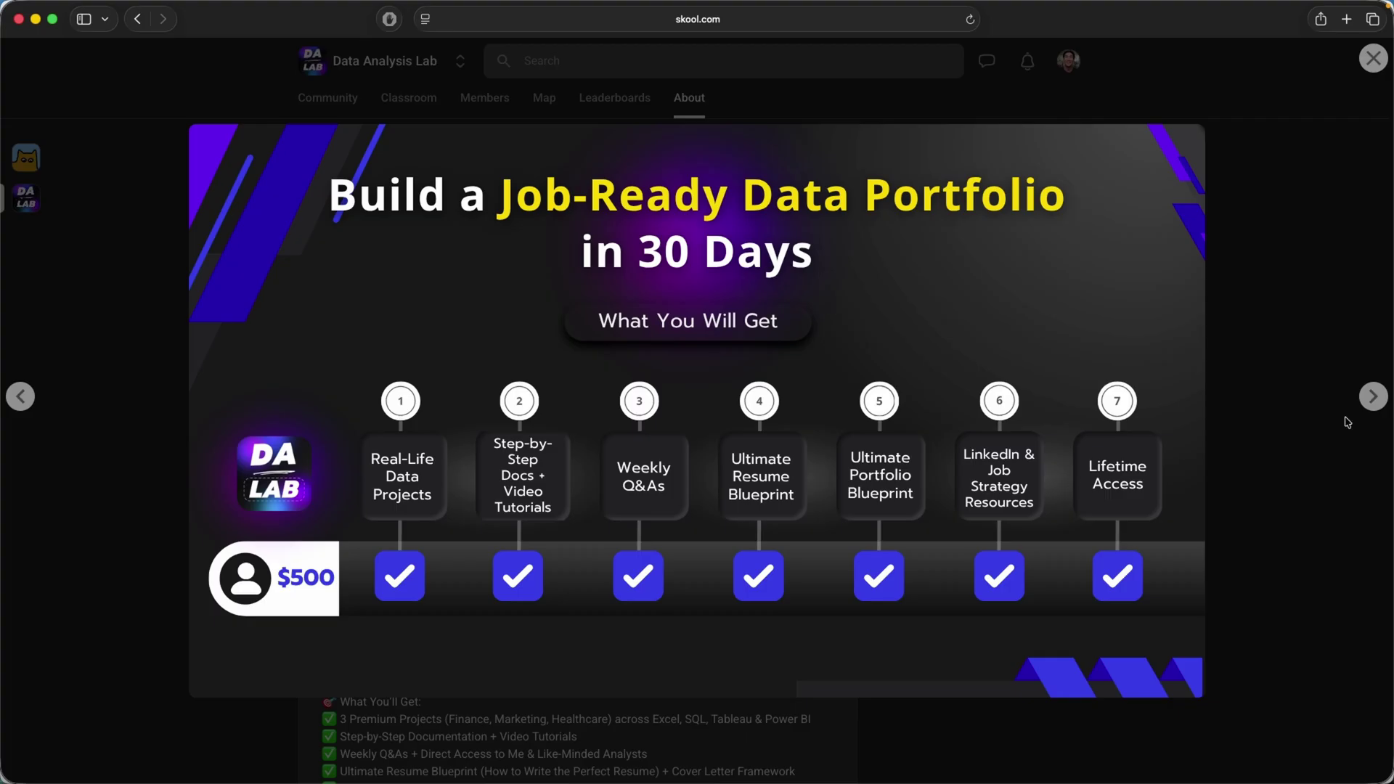
pyautogui.click(1371, 400)
pyautogui.click(1371, 403)
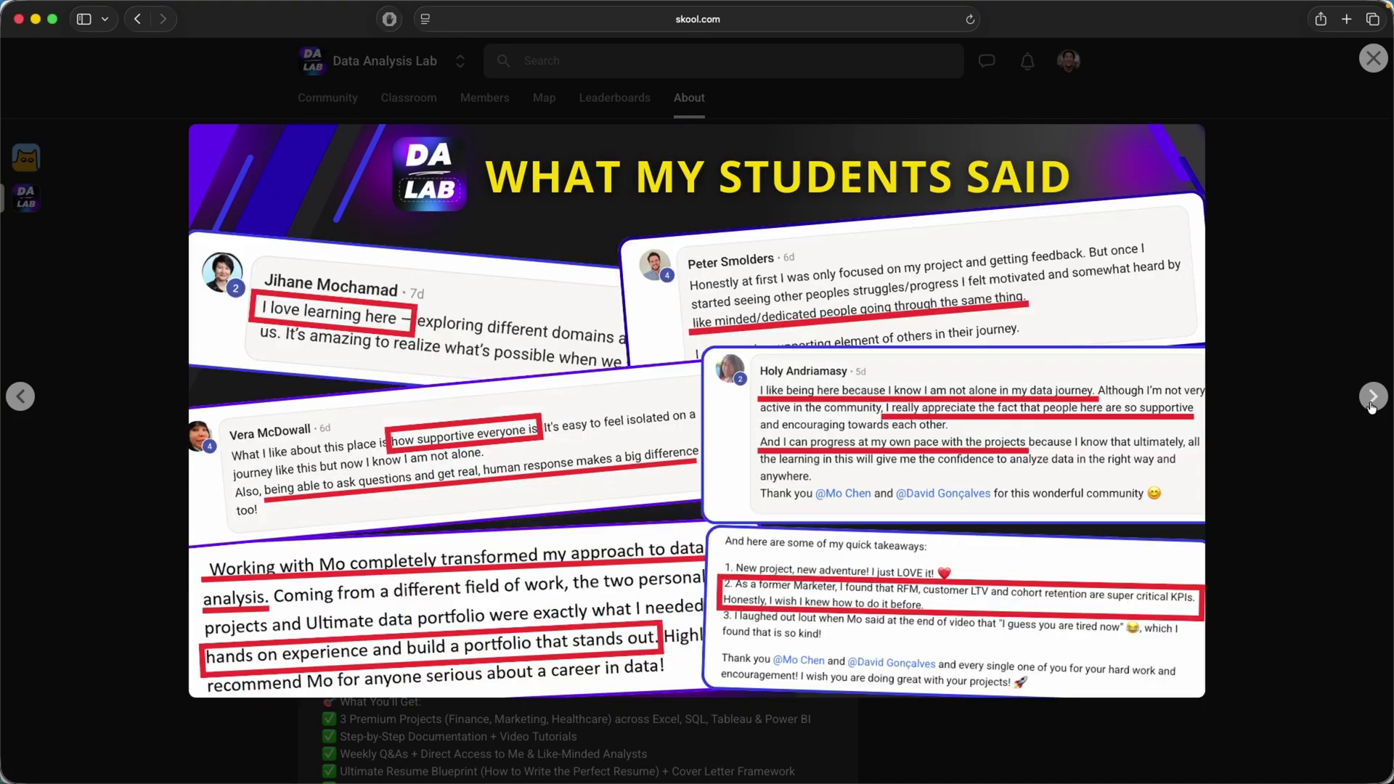
pyautogui.click(1371, 405)
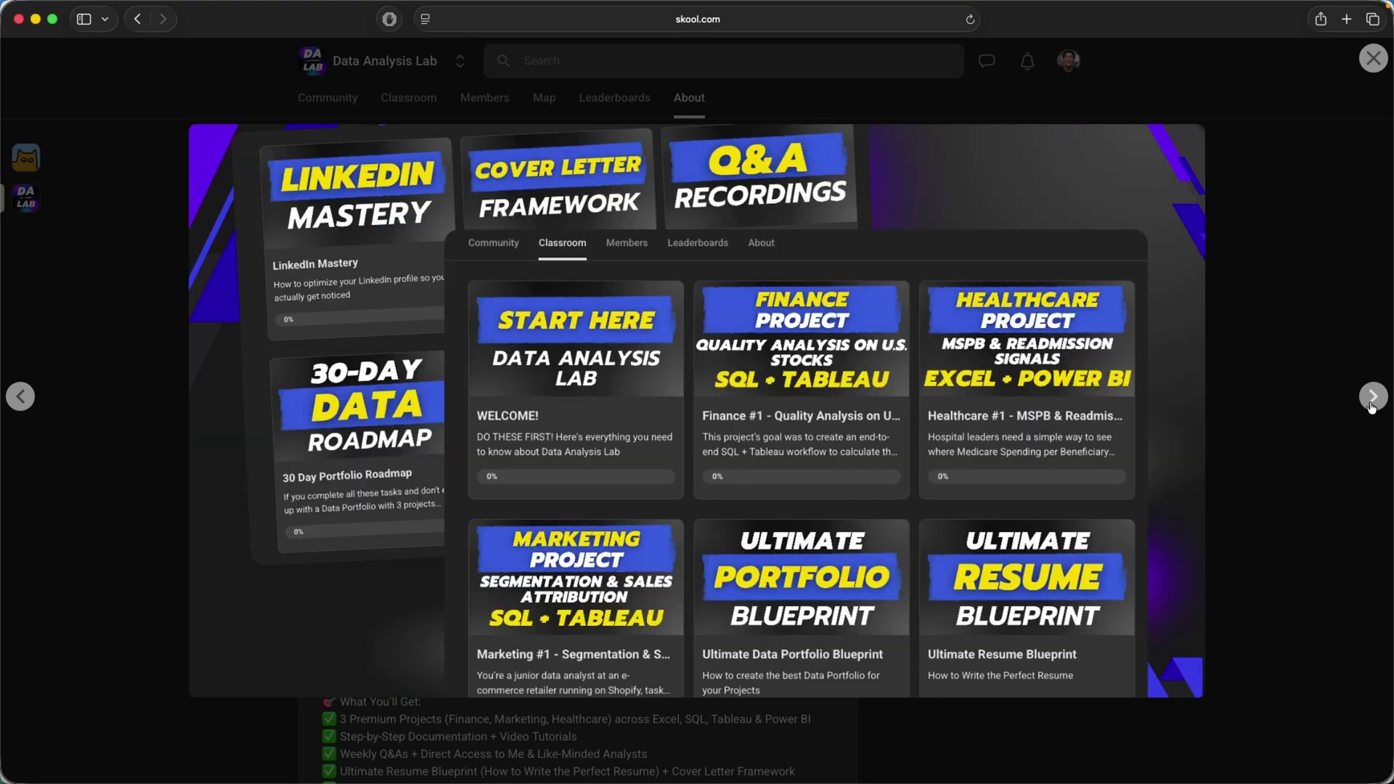
pyautogui.click(1371, 406)
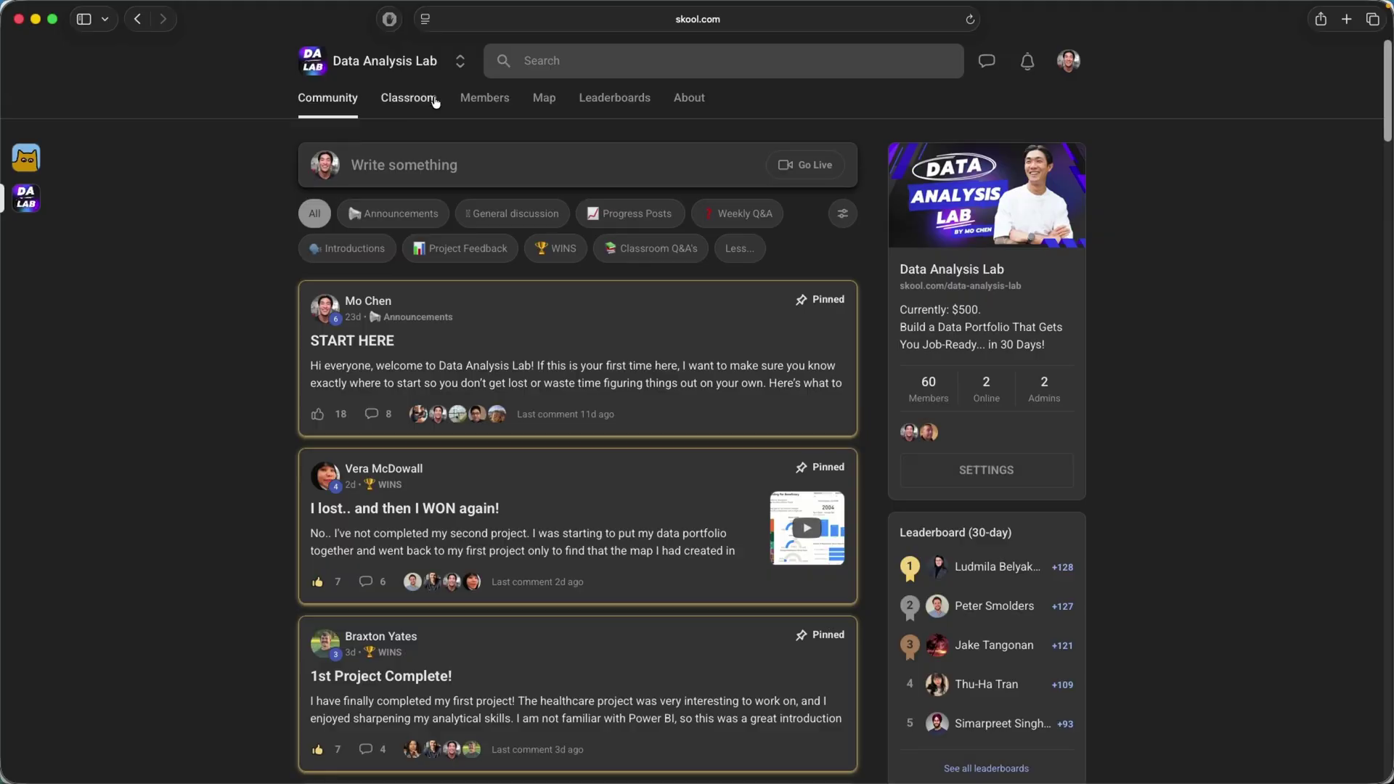
# Open the Marketing #1 course from the Classroom on its RFM Segmentation lesson.
pyautogui.click(405, 103)
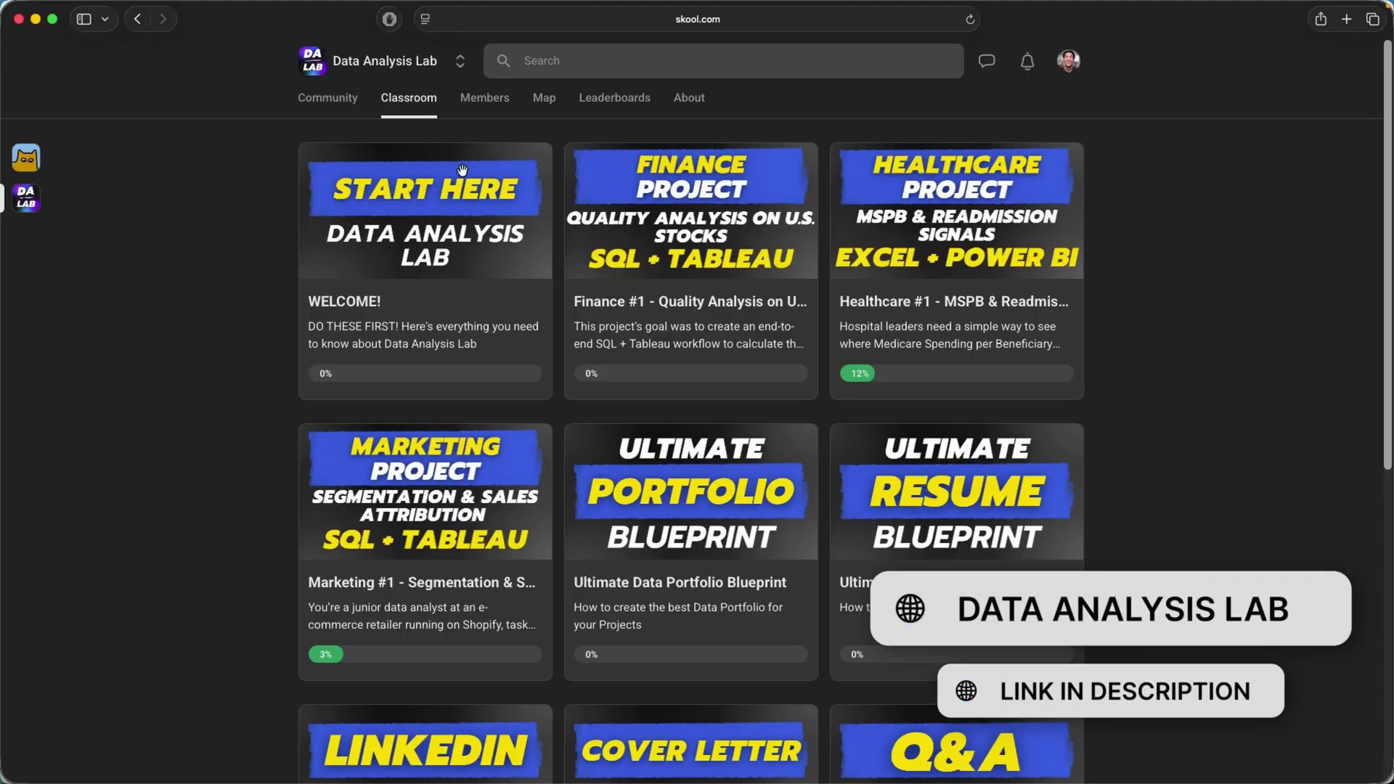
pyautogui.click(425, 490)
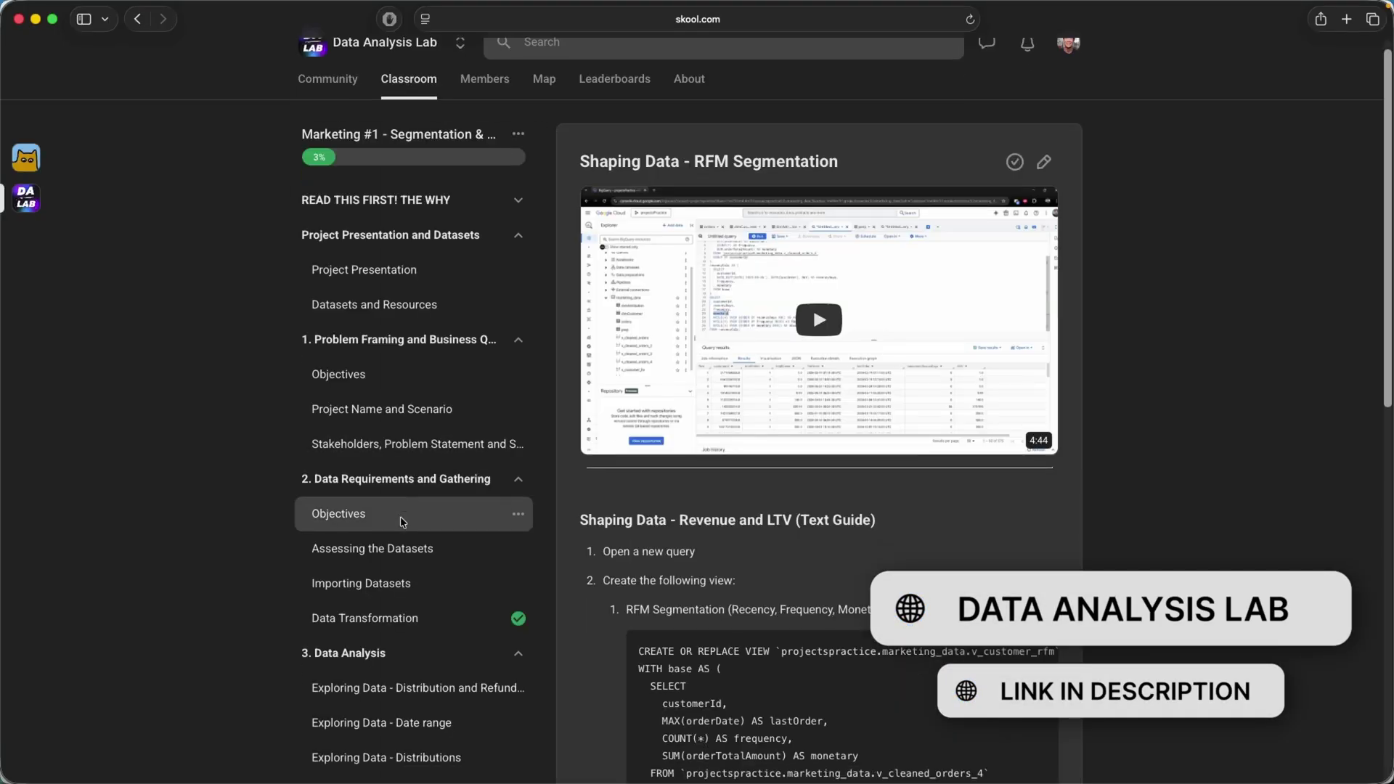
pyautogui.scroll(-5, 401, 519)
pyautogui.scroll(-3, 402, 523)
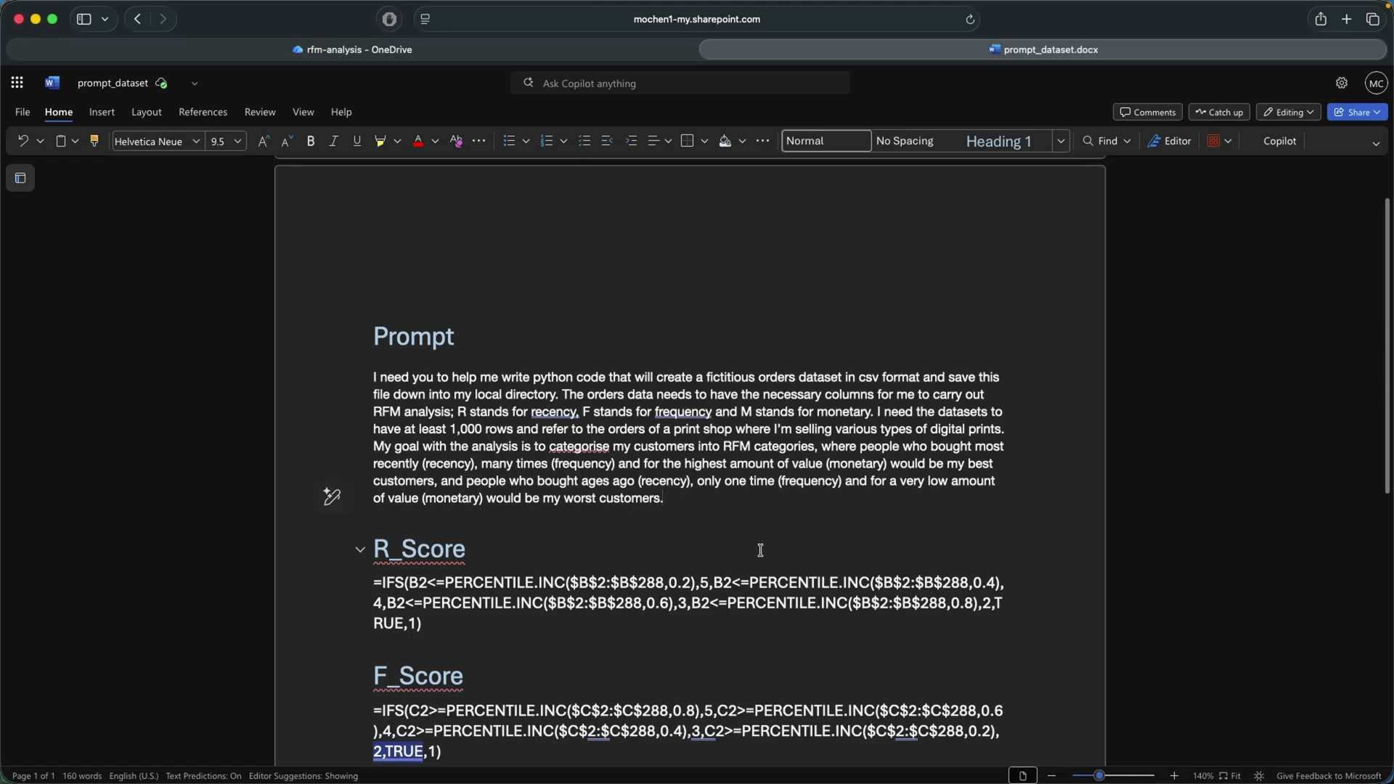
# Select the full Prompt paragraph requesting a fictitious print-shop orders dataset.
pyautogui.scroll(-1, 700, 554)
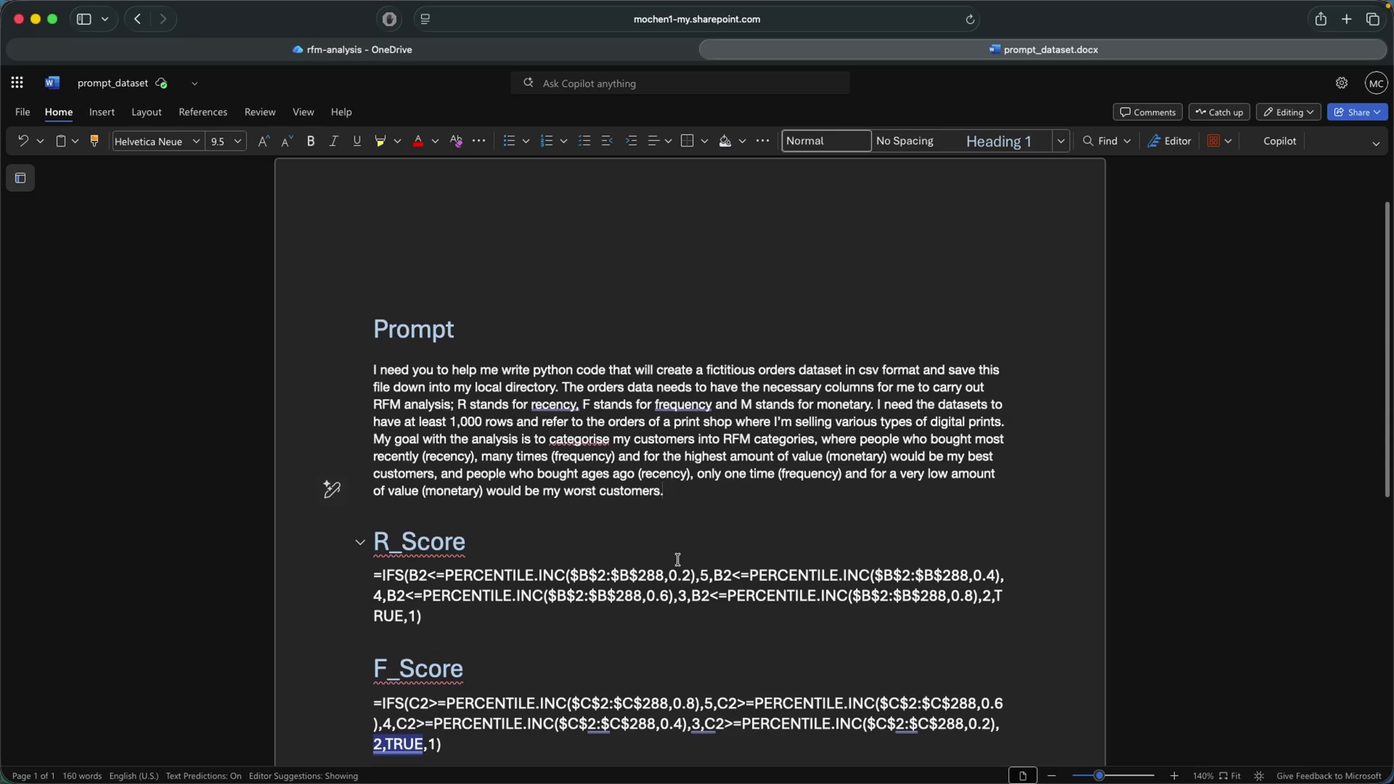
pyautogui.scroll(-1, 677, 560)
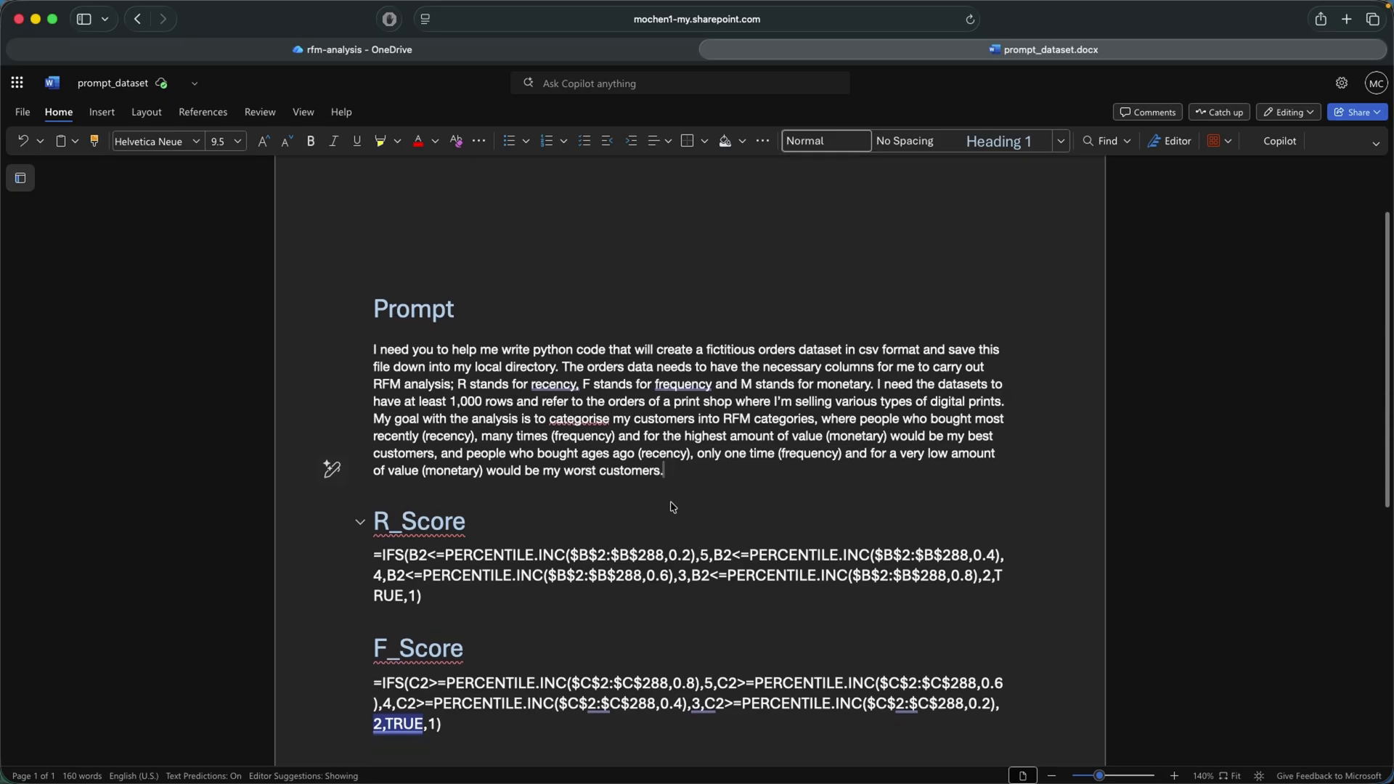
pyautogui.moveTo(690, 470); pyautogui.dragTo(354, 354)
pyautogui.press('super+c')
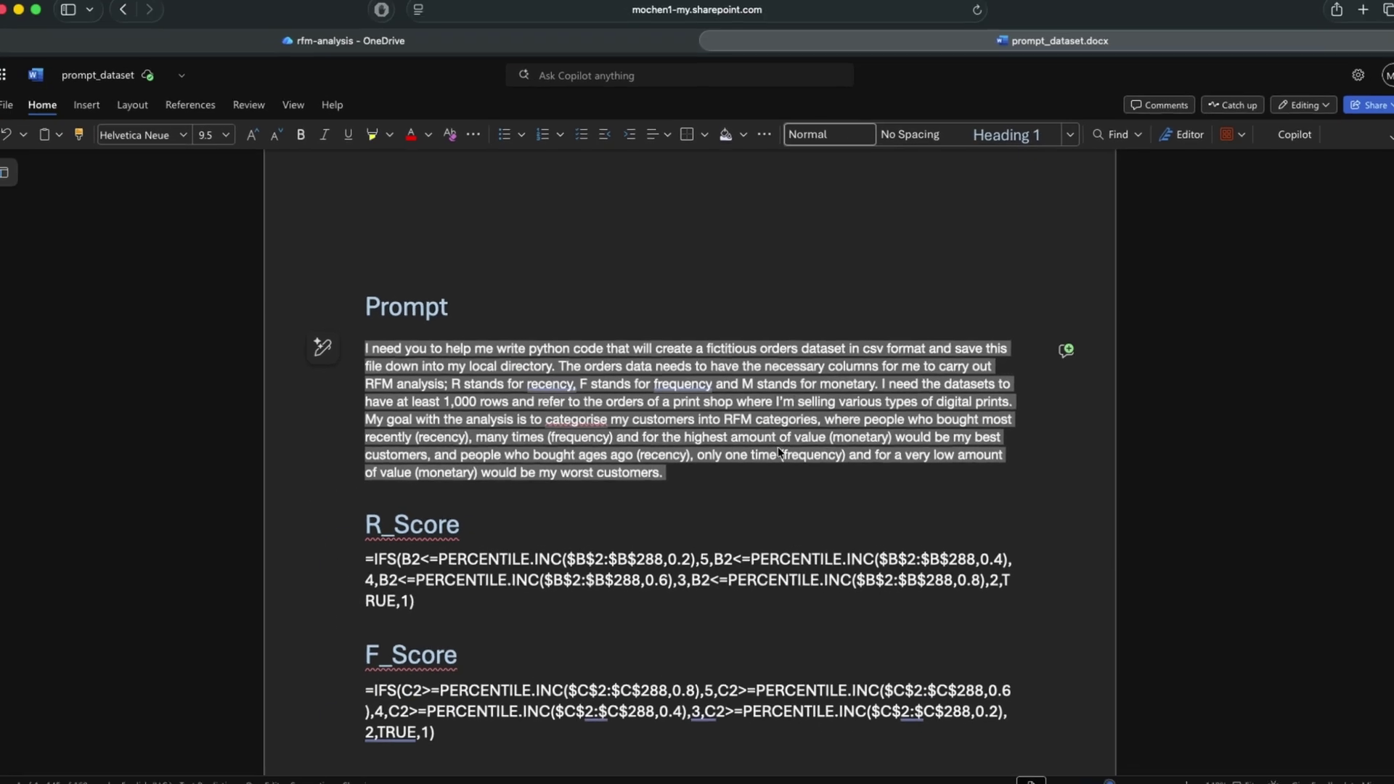
# Submit the copied dataset-generation prompt to Perplexity.
pyautogui.click(919, 761)
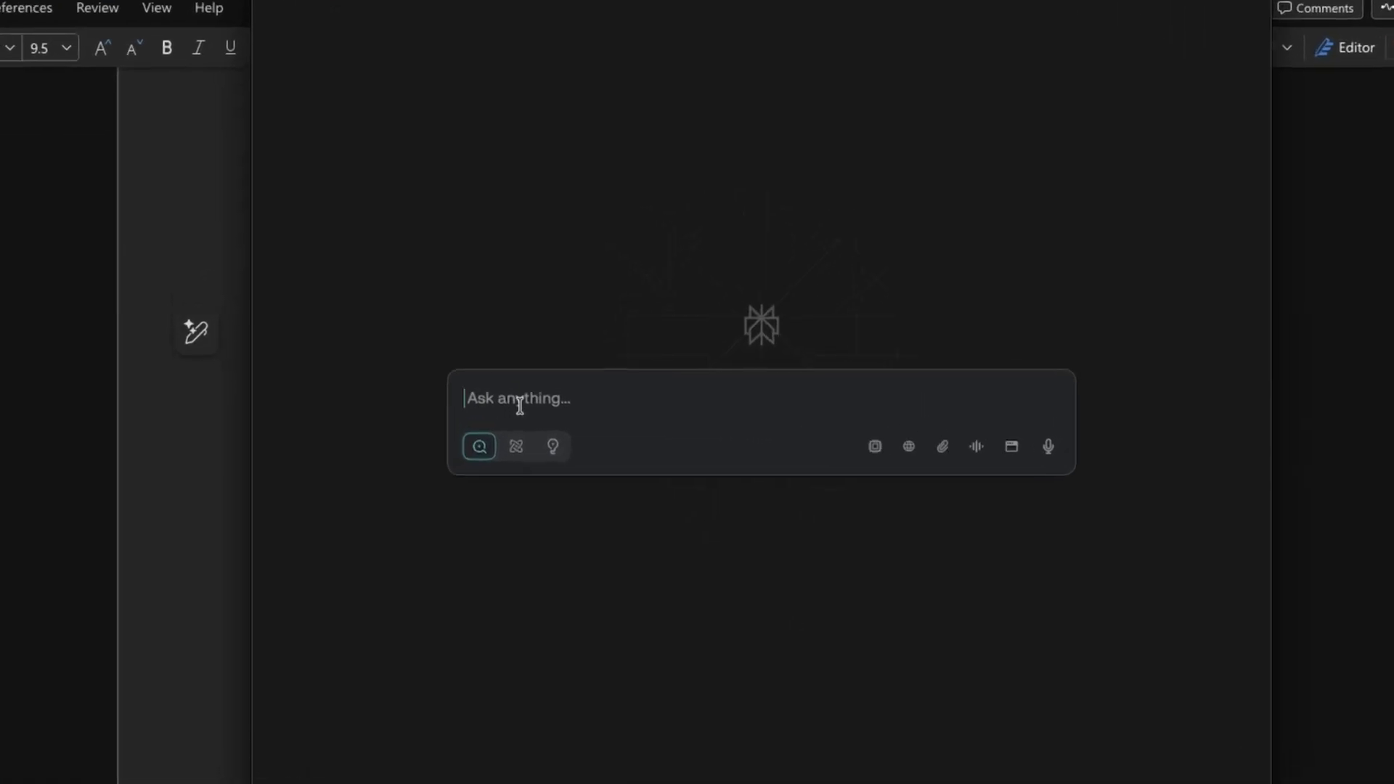
pyautogui.press('super+v')
pyautogui.click(1055, 584)
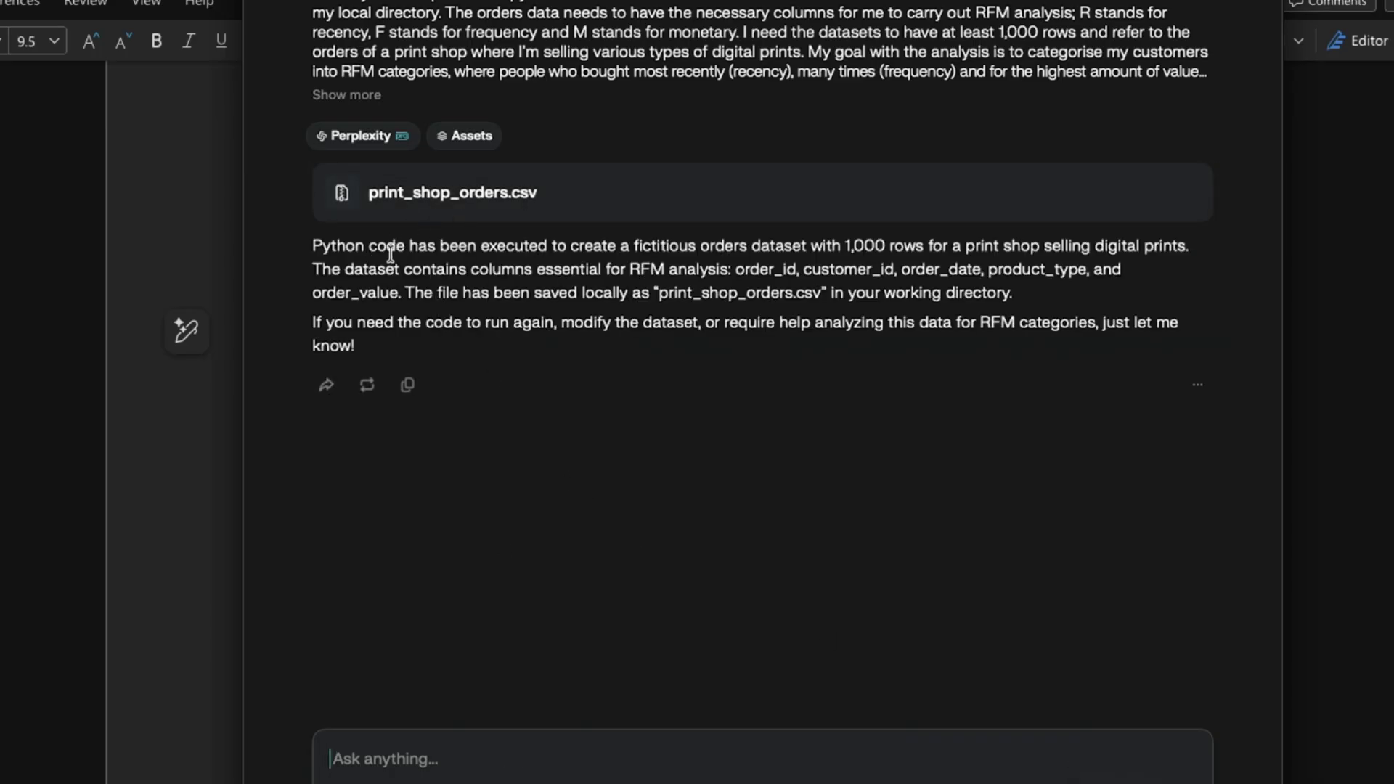
pyautogui.moveTo(390, 253); pyautogui.dragTo(503, 249)
# Ask Perplexity a follow-up: 'give me the python code'.
pyautogui.click(526, 753)
pyautogui.write('give me the python')
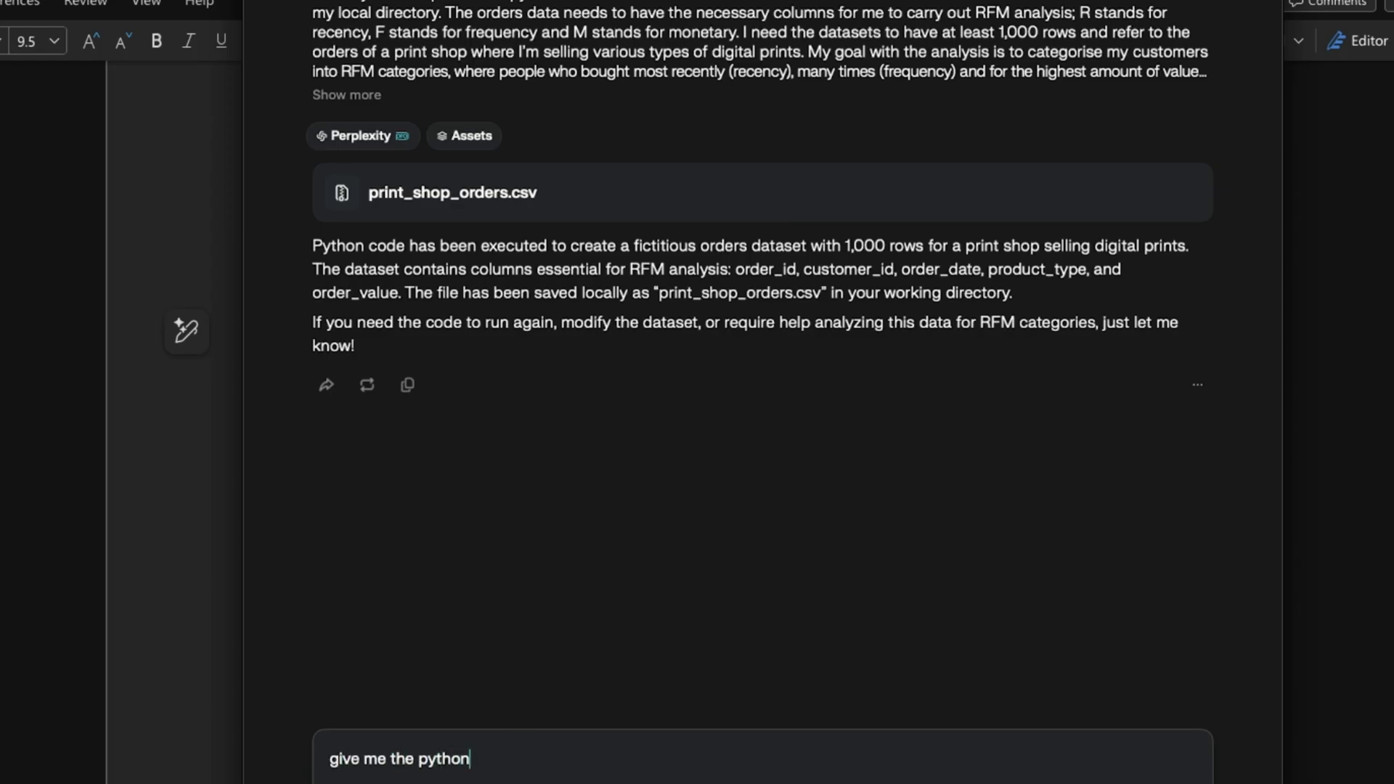
pyautogui.write(' code')
pyautogui.press('Return')
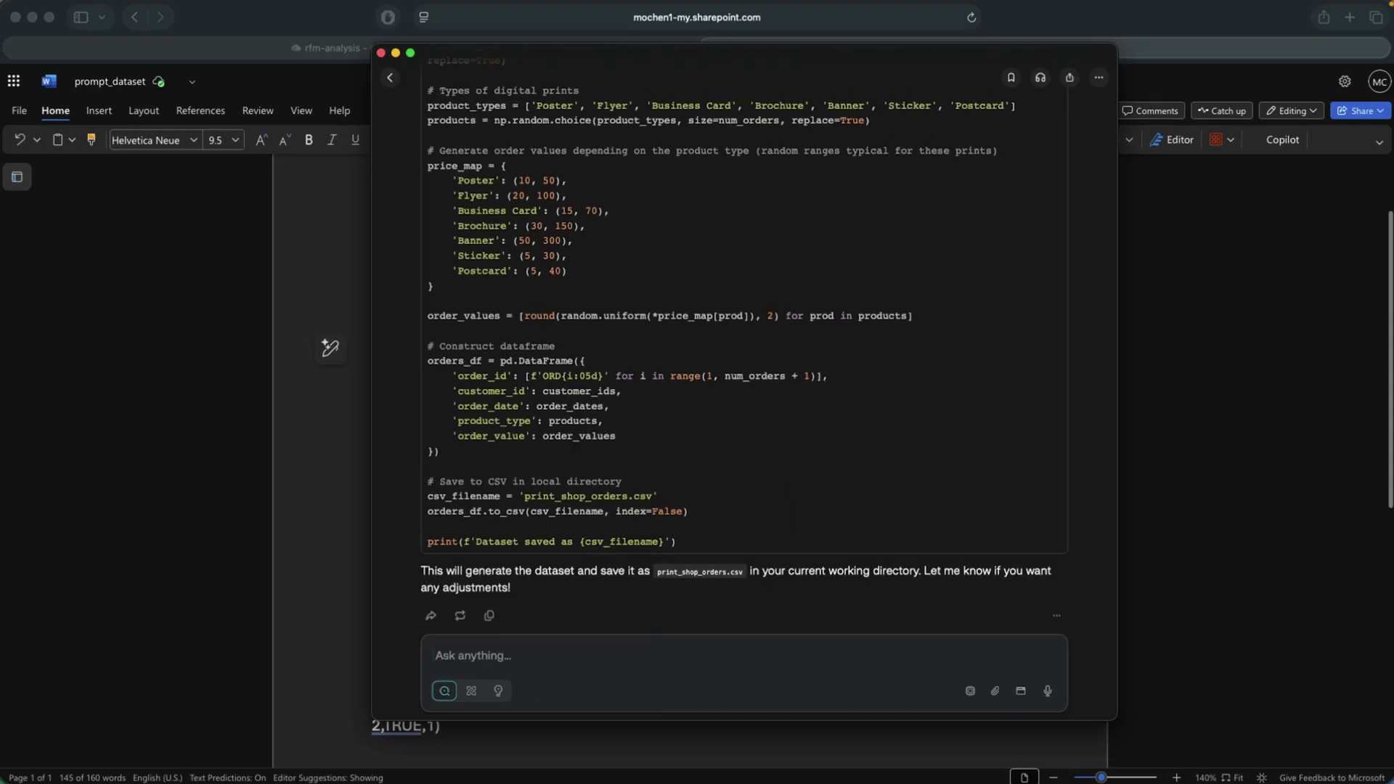
pyautogui.click(1094, 769)
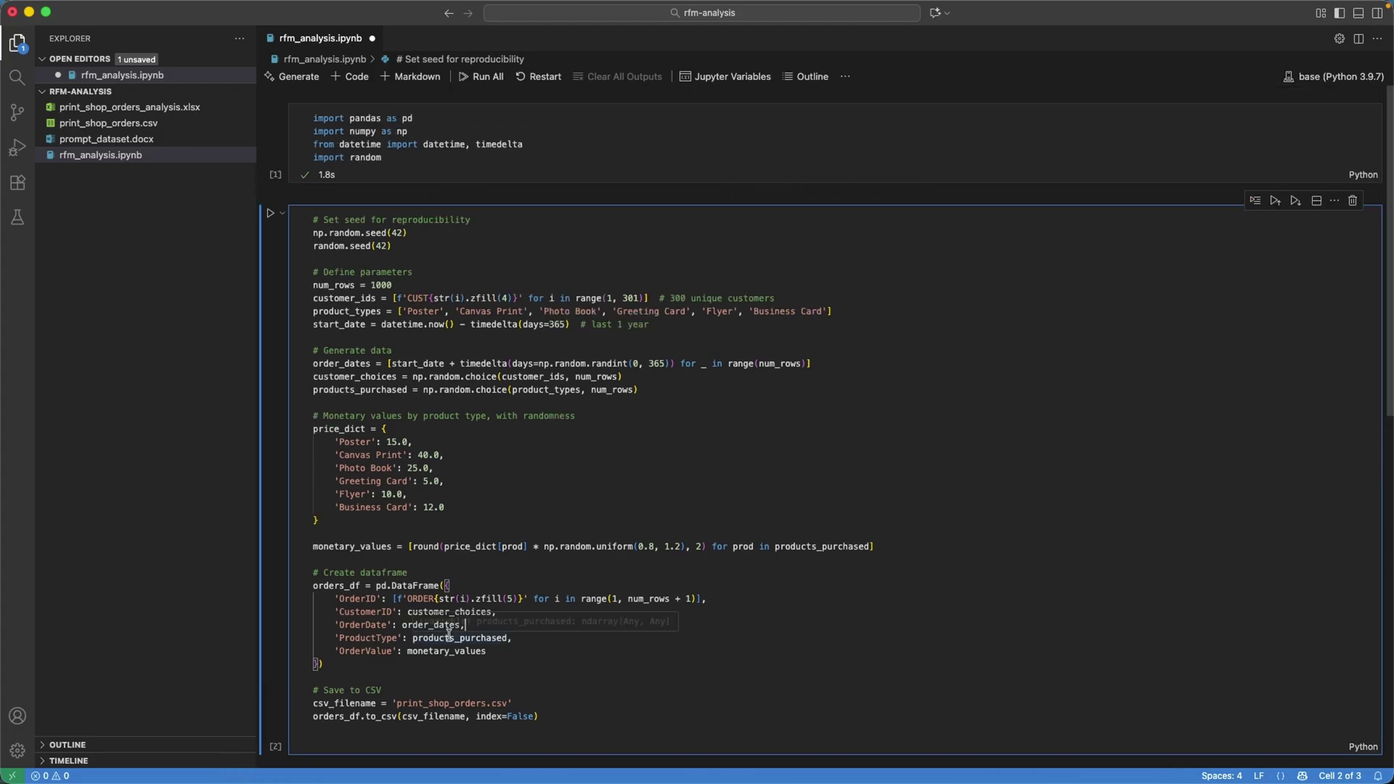
# Note print_shop_orders.csv in the Save to CSV cell and open it from the rfm-analysis folder.
pyautogui.moveTo(396, 703); pyautogui.dragTo(513, 703)
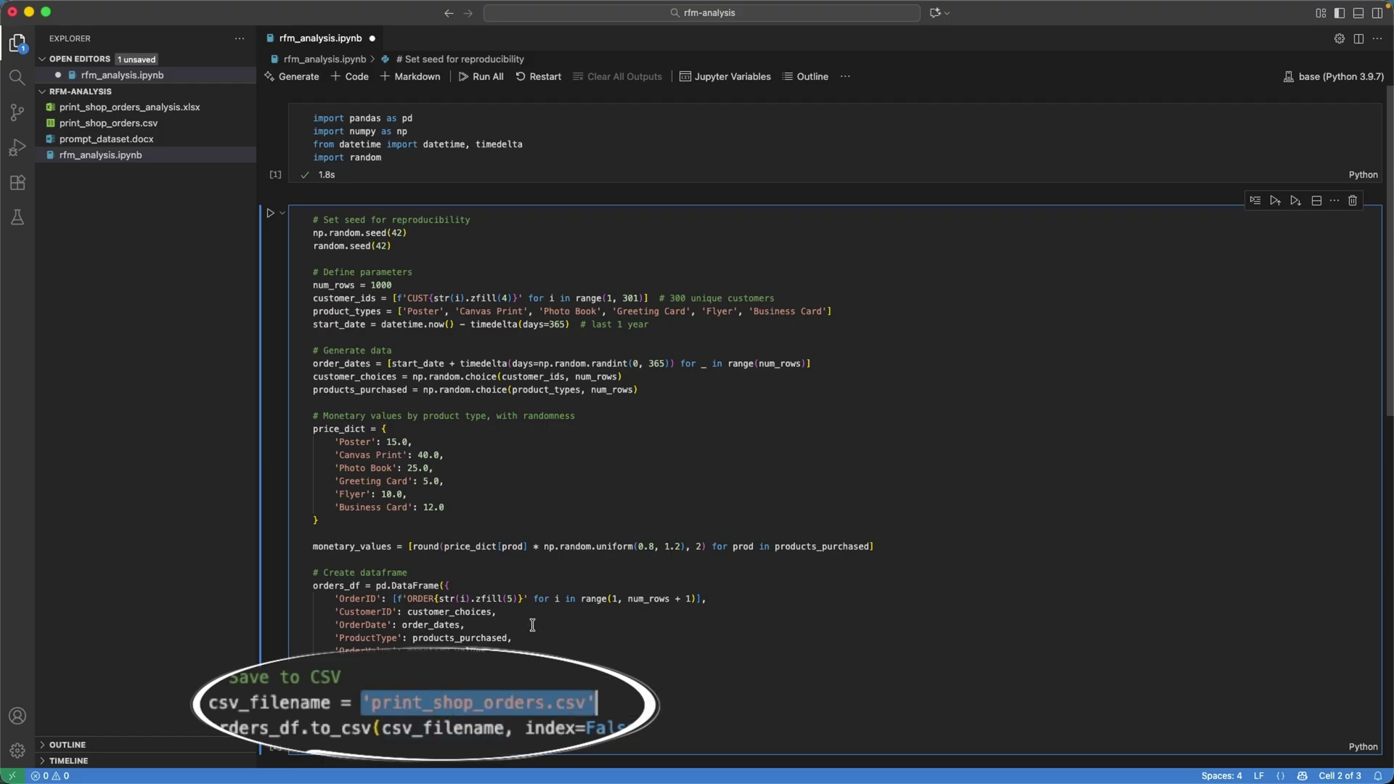
pyautogui.moveTo(625, 703); pyautogui.dragTo(387, 703)
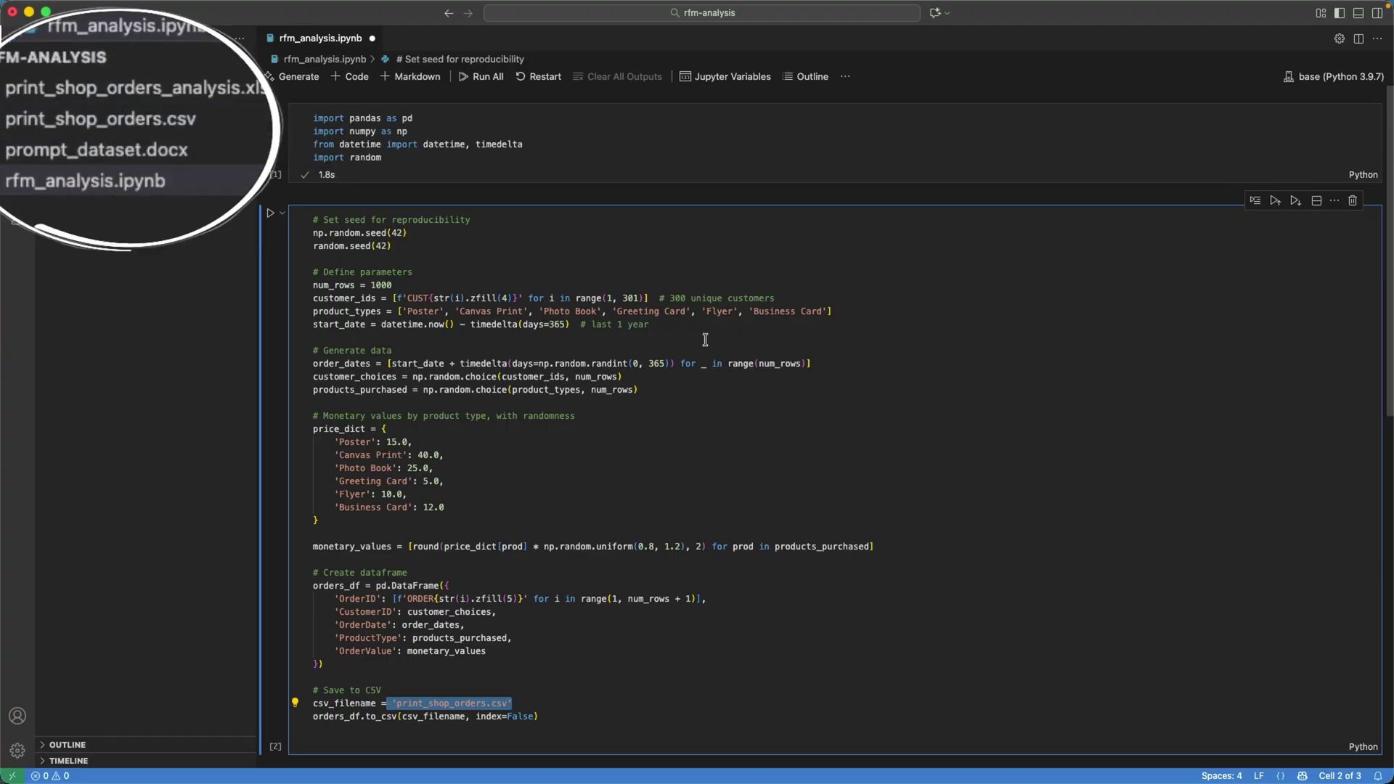
pyautogui.click(258, 755)
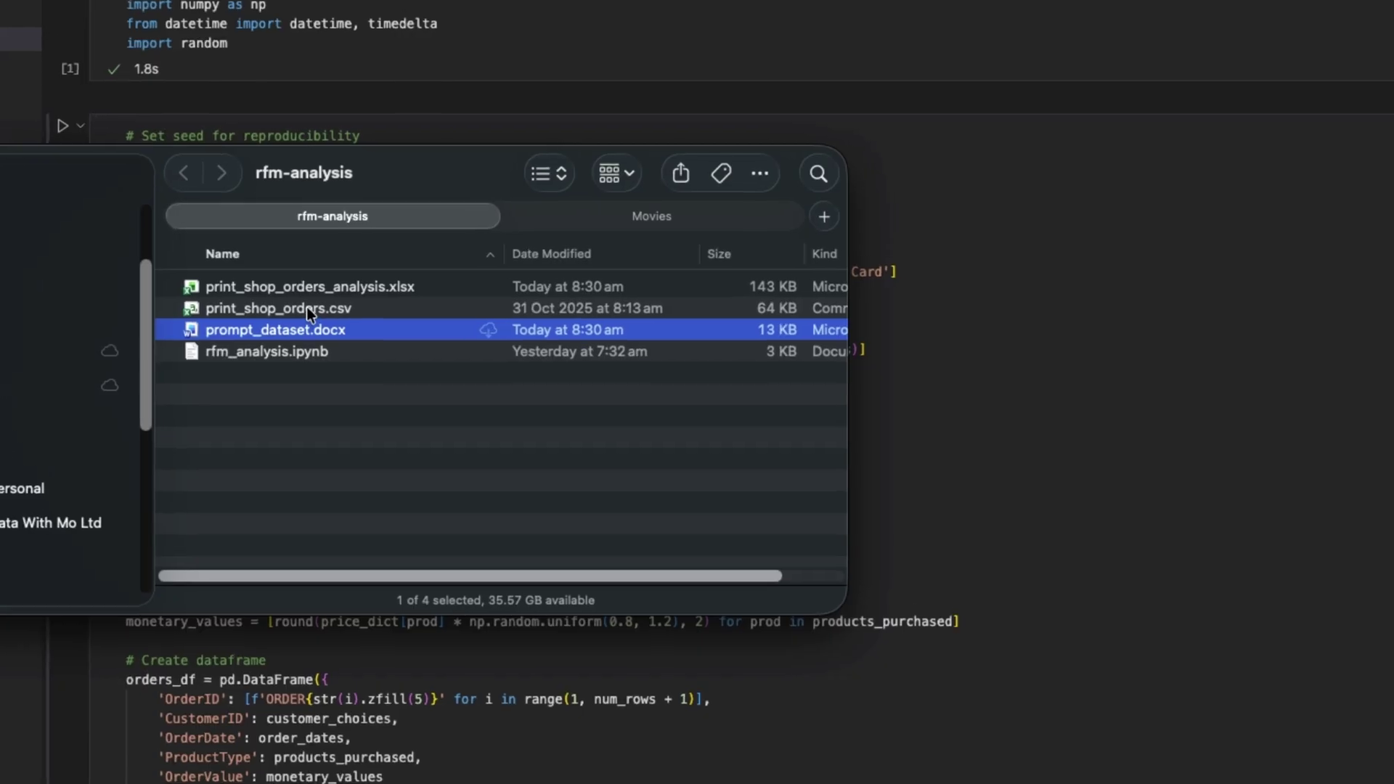
pyautogui.click(306, 309)
pyautogui.moveTo(370, 159); pyautogui.dragTo(536, 152)
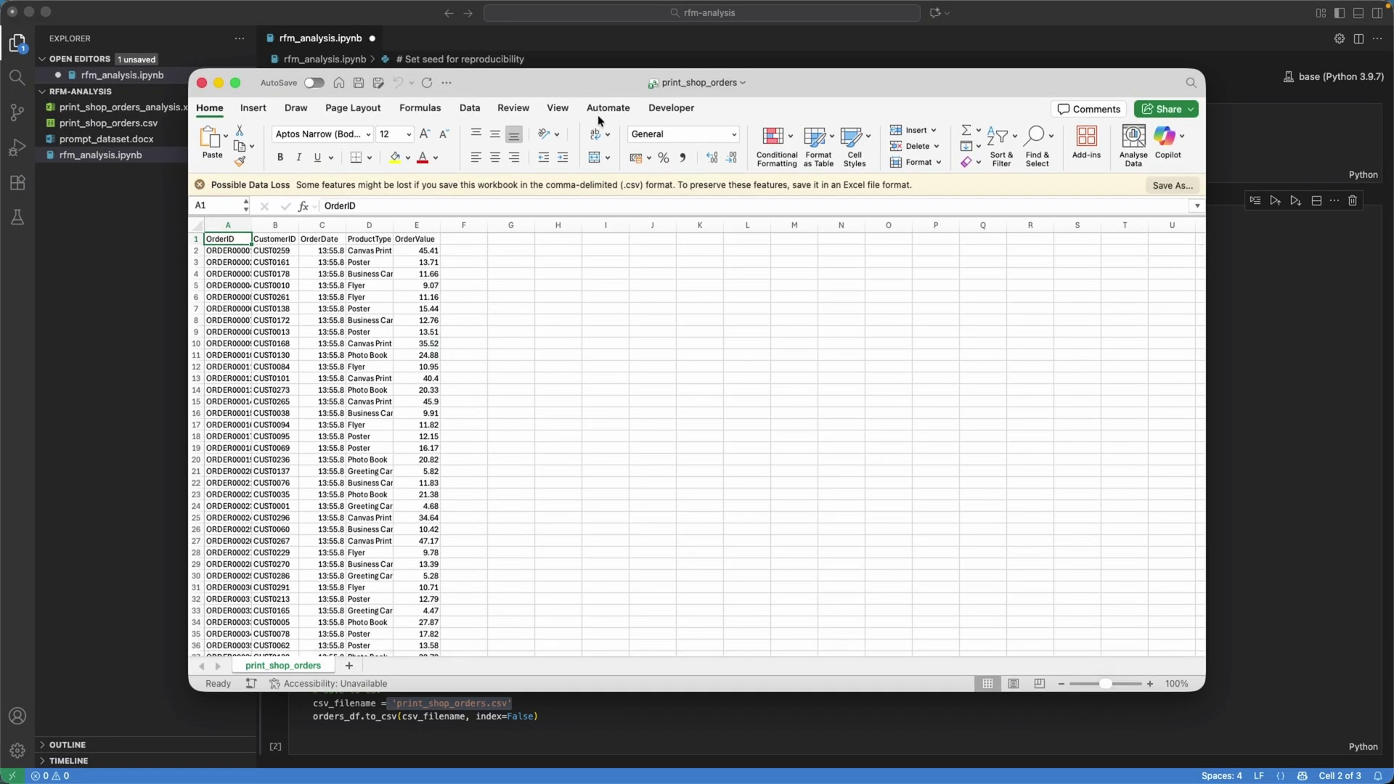
# Save the maximised orders data as Excel workbook print_shop_orders1.xlsx.
pyautogui.doubleClick(603, 84)
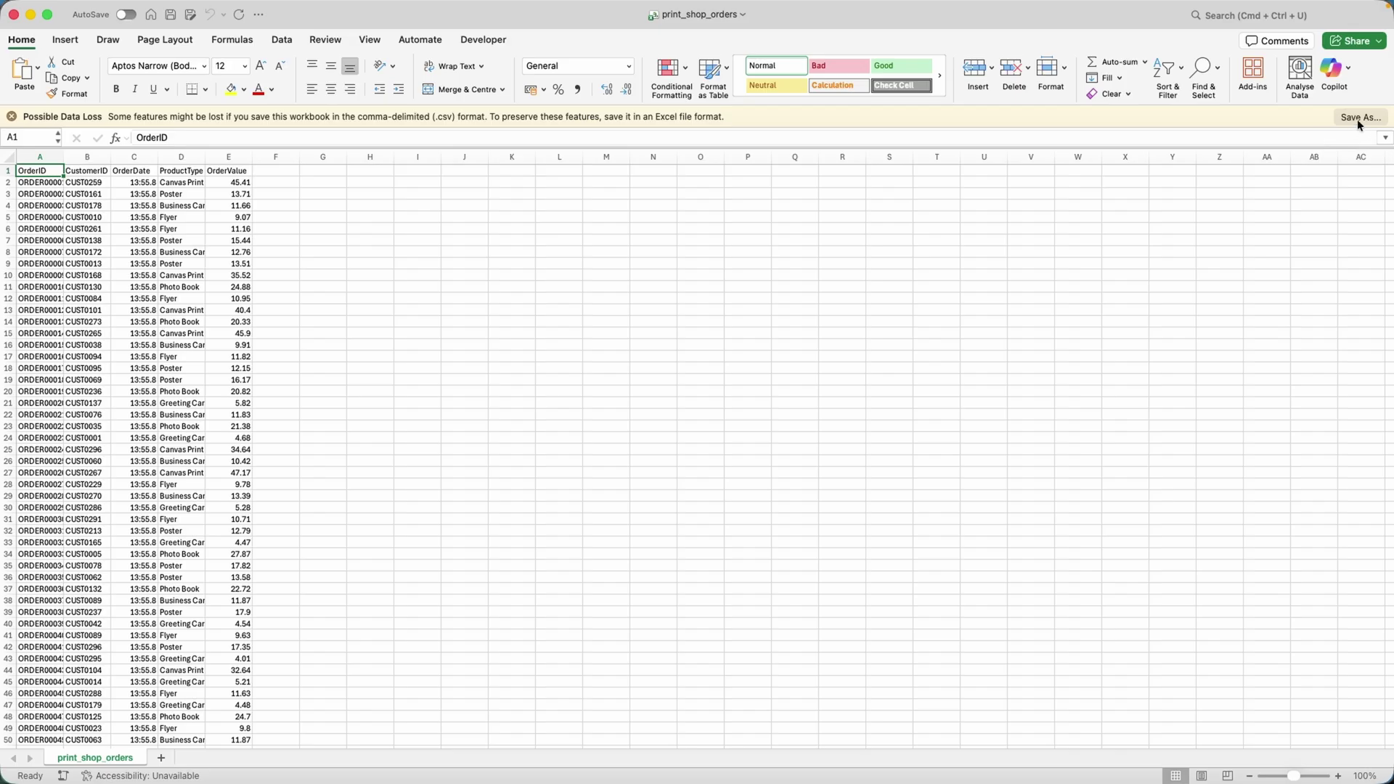
pyautogui.press('super+shift+s')
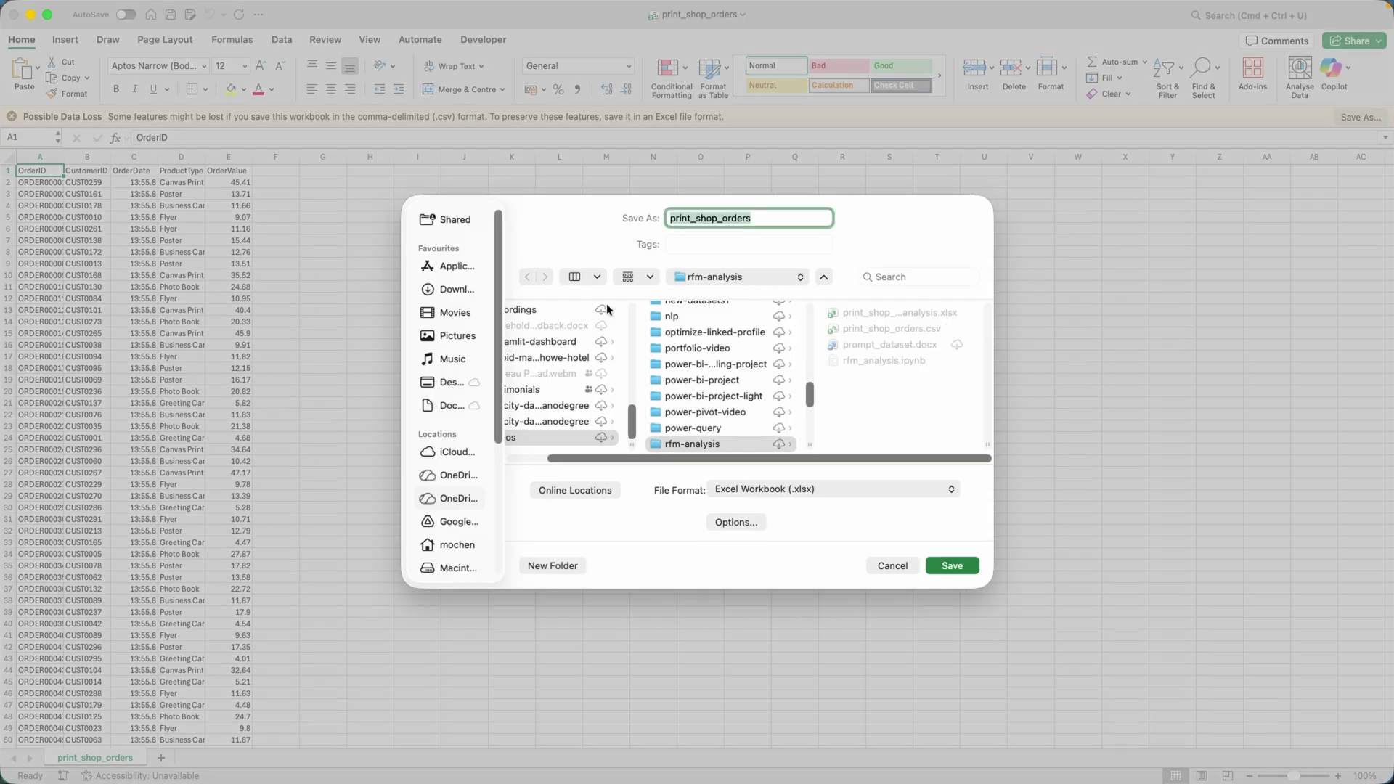
pyautogui.click(772, 220)
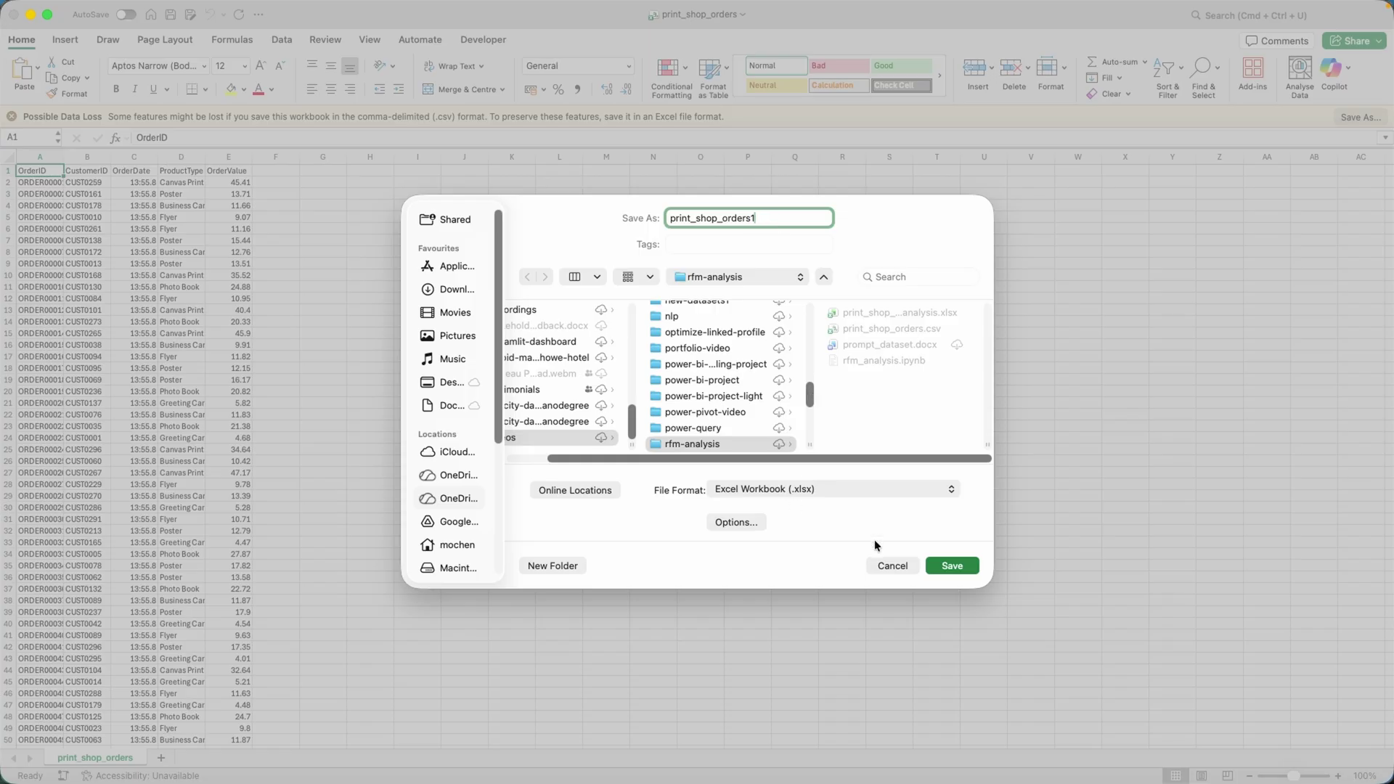
pyautogui.click(952, 566)
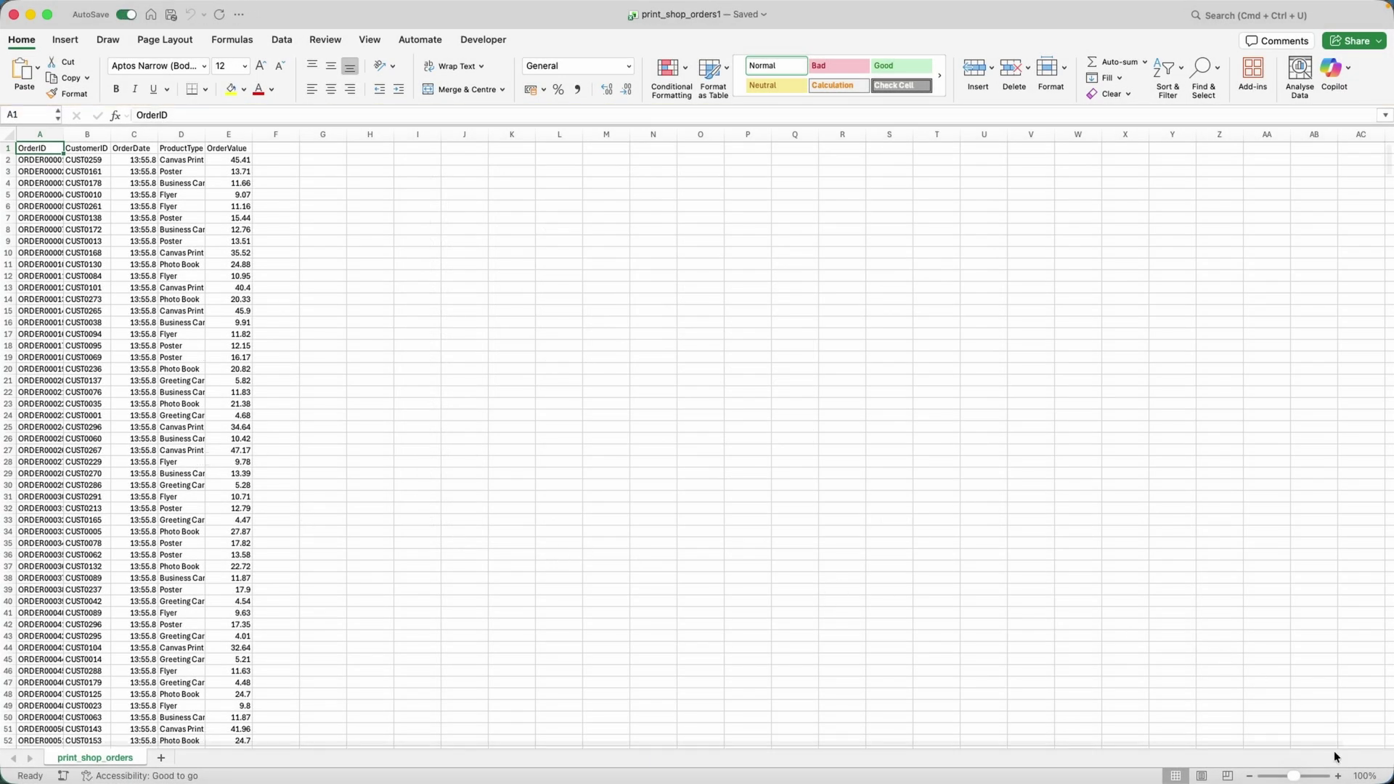
# Zoom in and auto-fit every column of the orders sheet.
pyautogui.click(1339, 775)
pyautogui.click(1338, 776)
pyautogui.click(1339, 776)
pyautogui.click(1339, 776)
pyautogui.click(1338, 775)
pyautogui.click(1338, 775)
pyautogui.click(1338, 775)
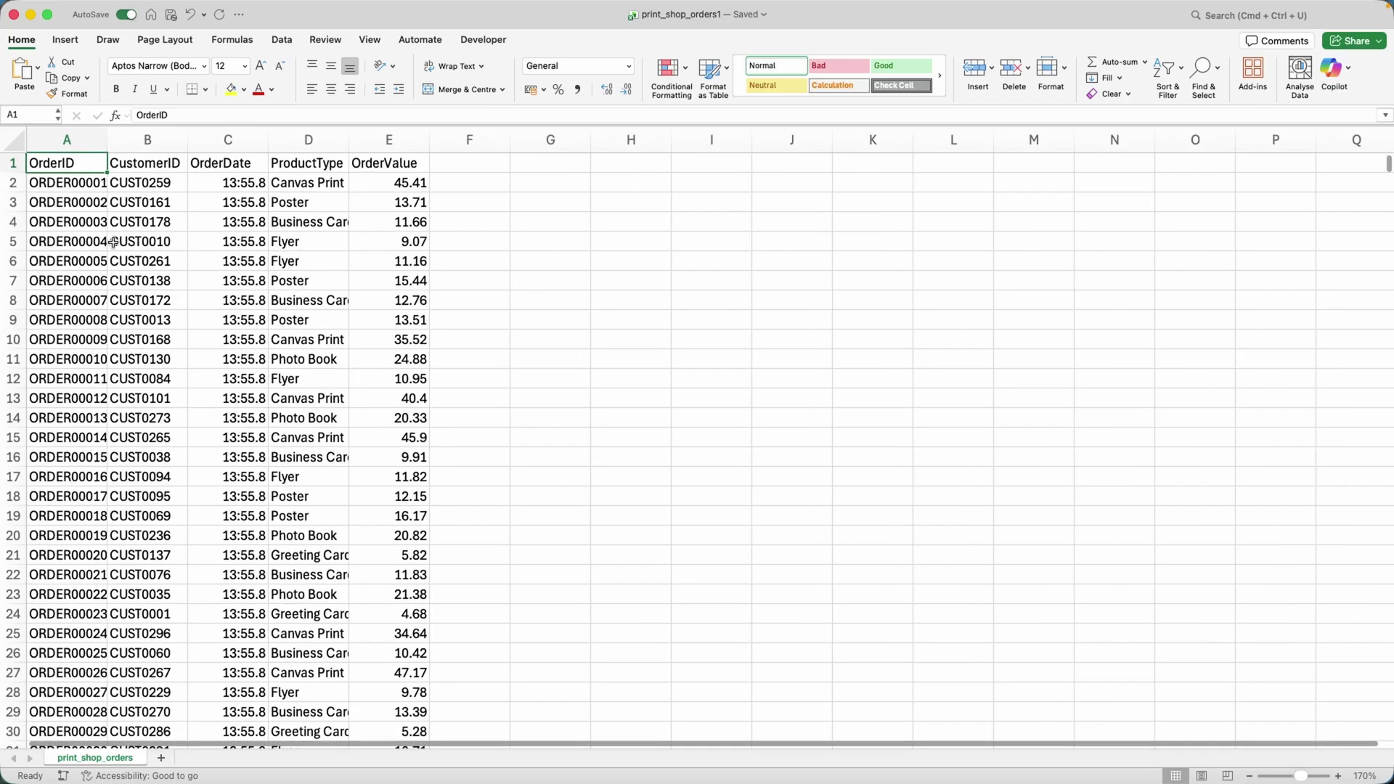
pyautogui.click(16, 140)
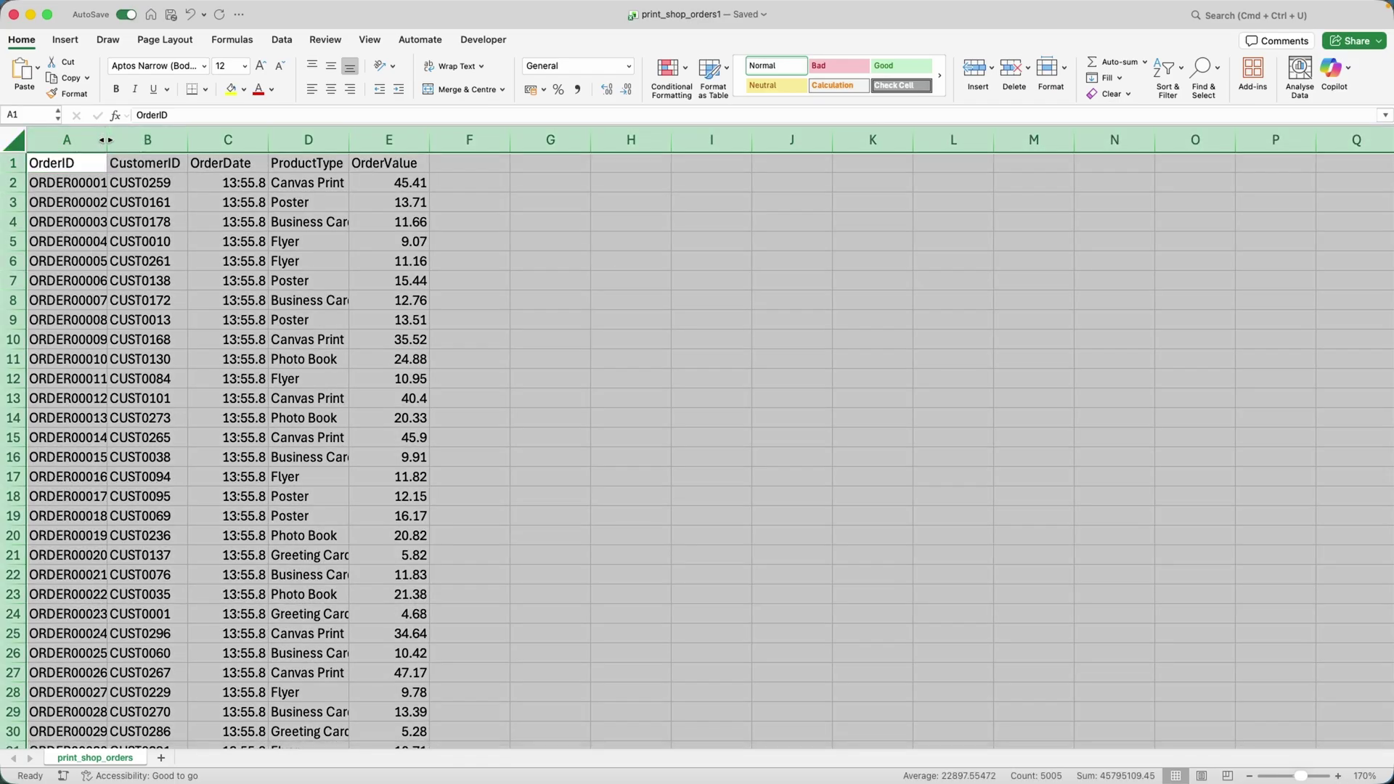
pyautogui.doubleClick(105, 140)
pyautogui.click(288, 284)
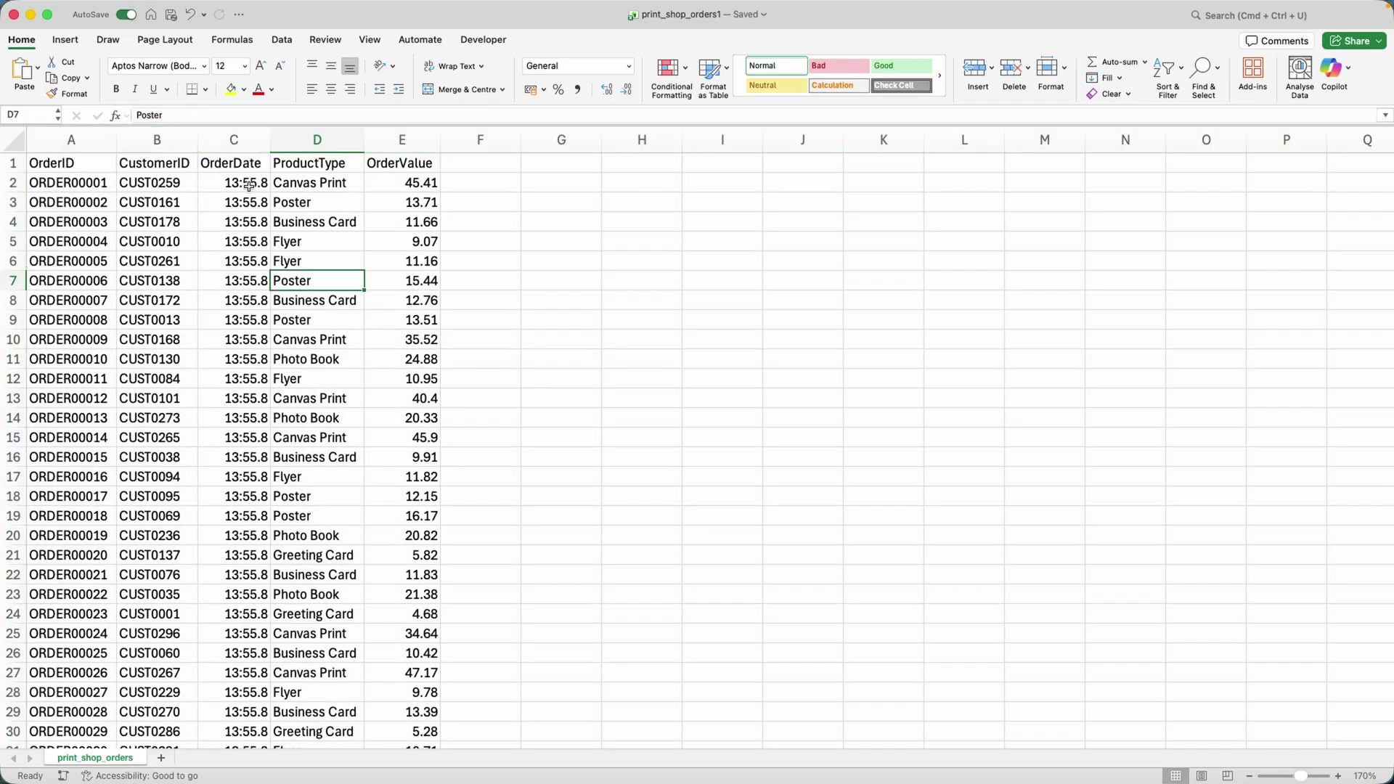
# Format the OrderDate values C2:C1001 as Short Date and fit column C to them.
pyautogui.click(247, 185)
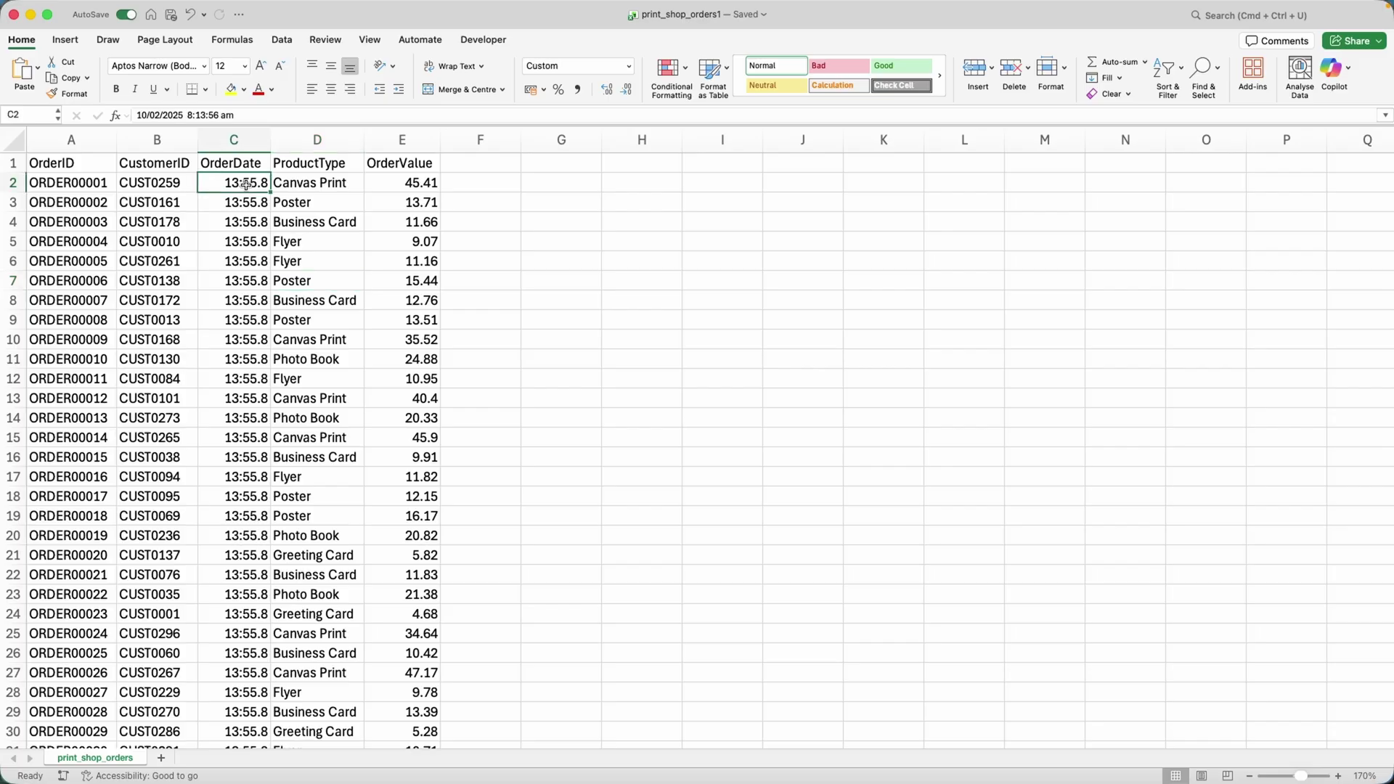
pyautogui.press('super+shift+Down')
pyautogui.click(629, 66)
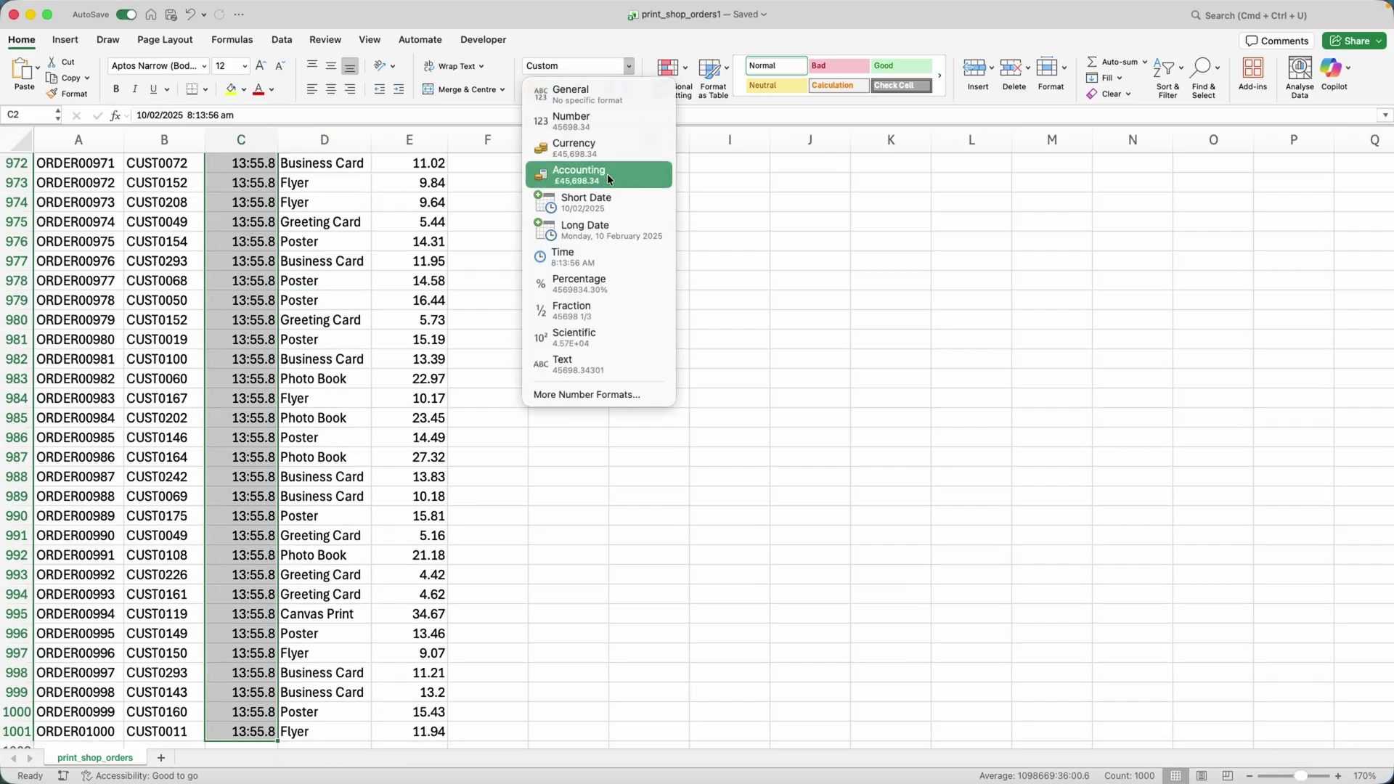
pyautogui.click(602, 214)
pyautogui.click(627, 65)
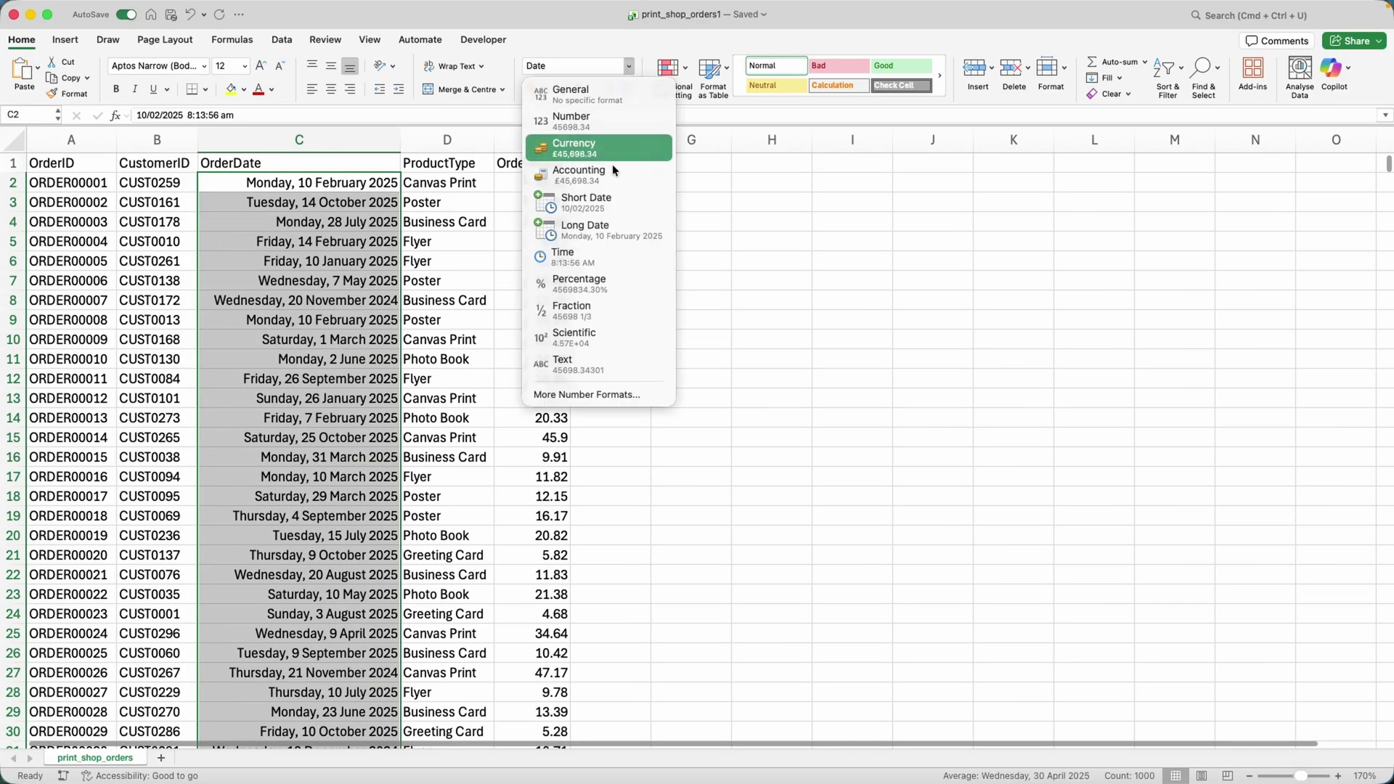
pyautogui.click(591, 196)
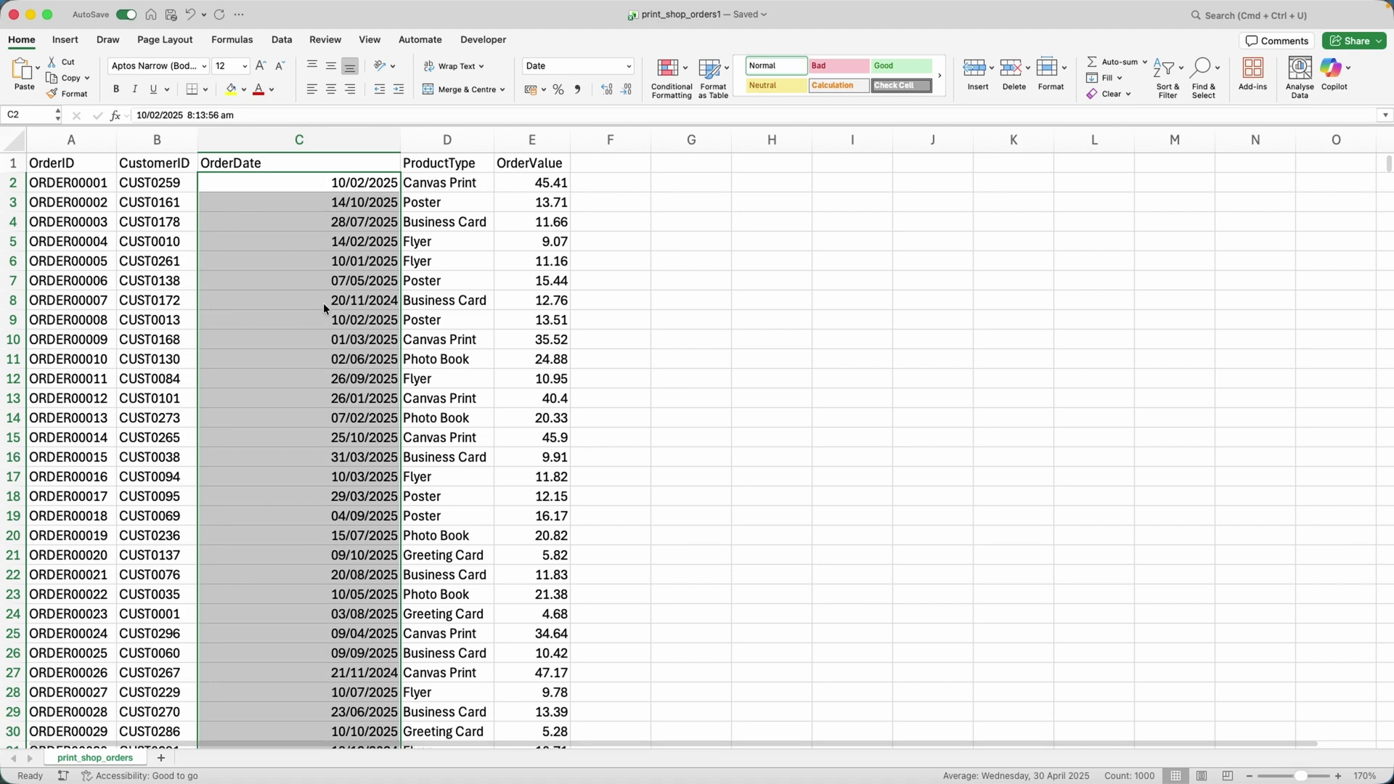
pyautogui.doubleClick(400, 139)
pyautogui.click(320, 253)
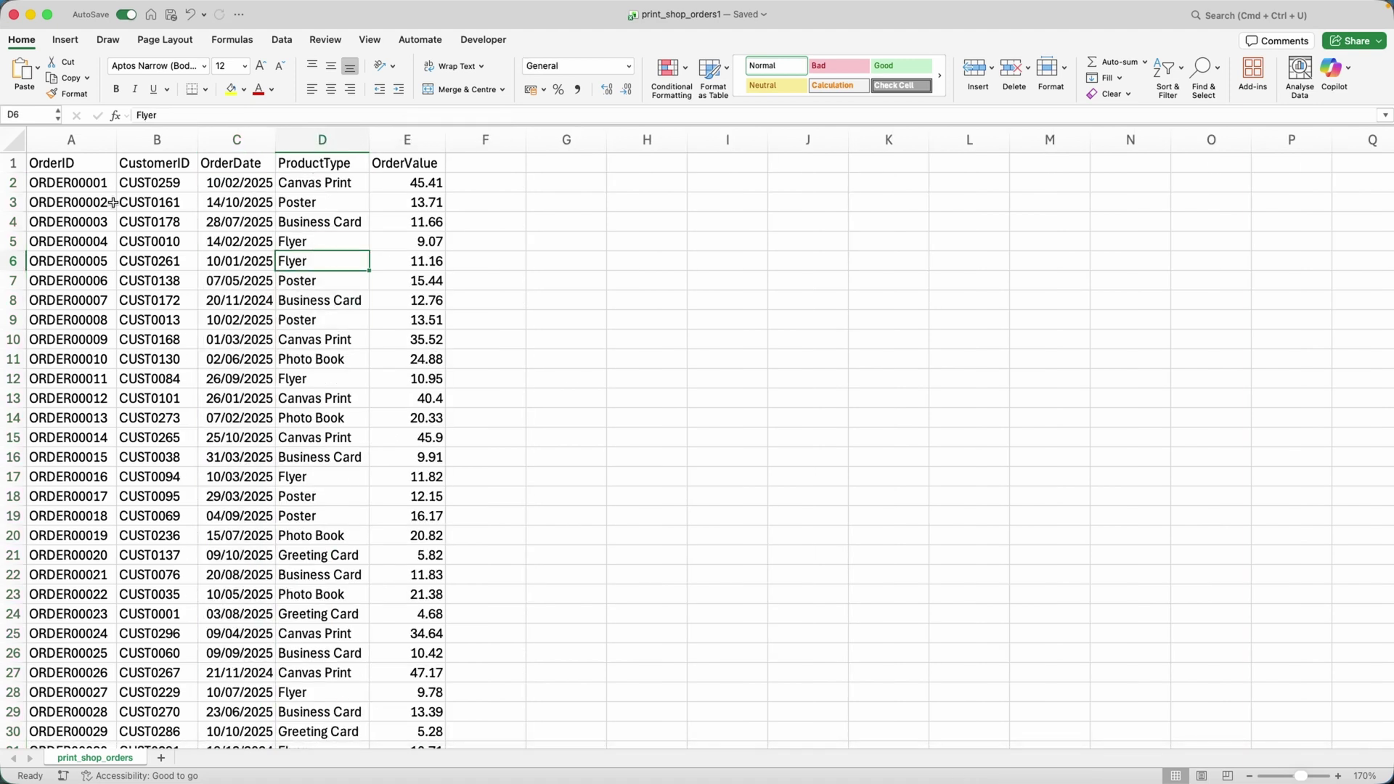
# Review the OrderID, CustomerID, OrderDate, ProductType and OrderValue columns.
pyautogui.click(88, 142)
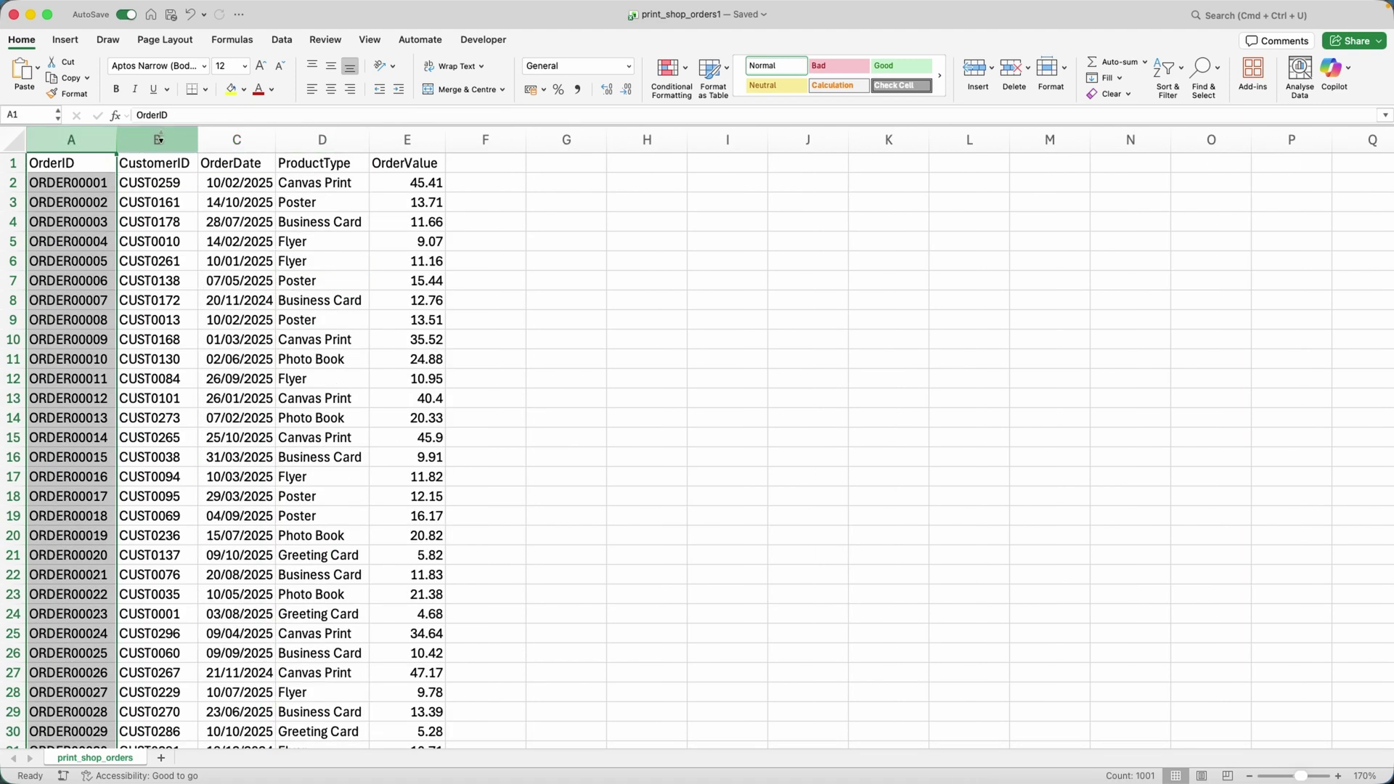
pyautogui.click(145, 140)
pyautogui.click(233, 140)
pyautogui.click(322, 139)
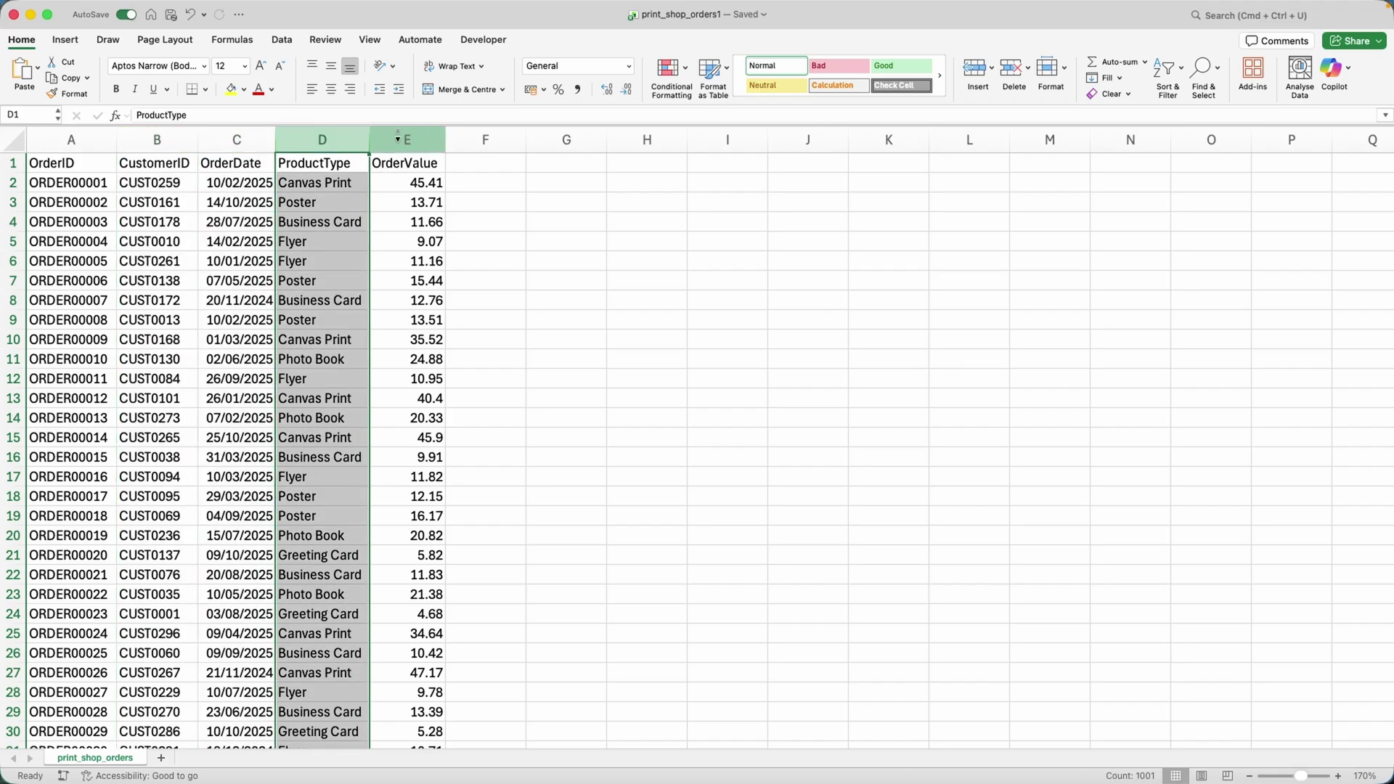
pyautogui.click(392, 139)
pyautogui.click(407, 242)
pyautogui.click(63, 183)
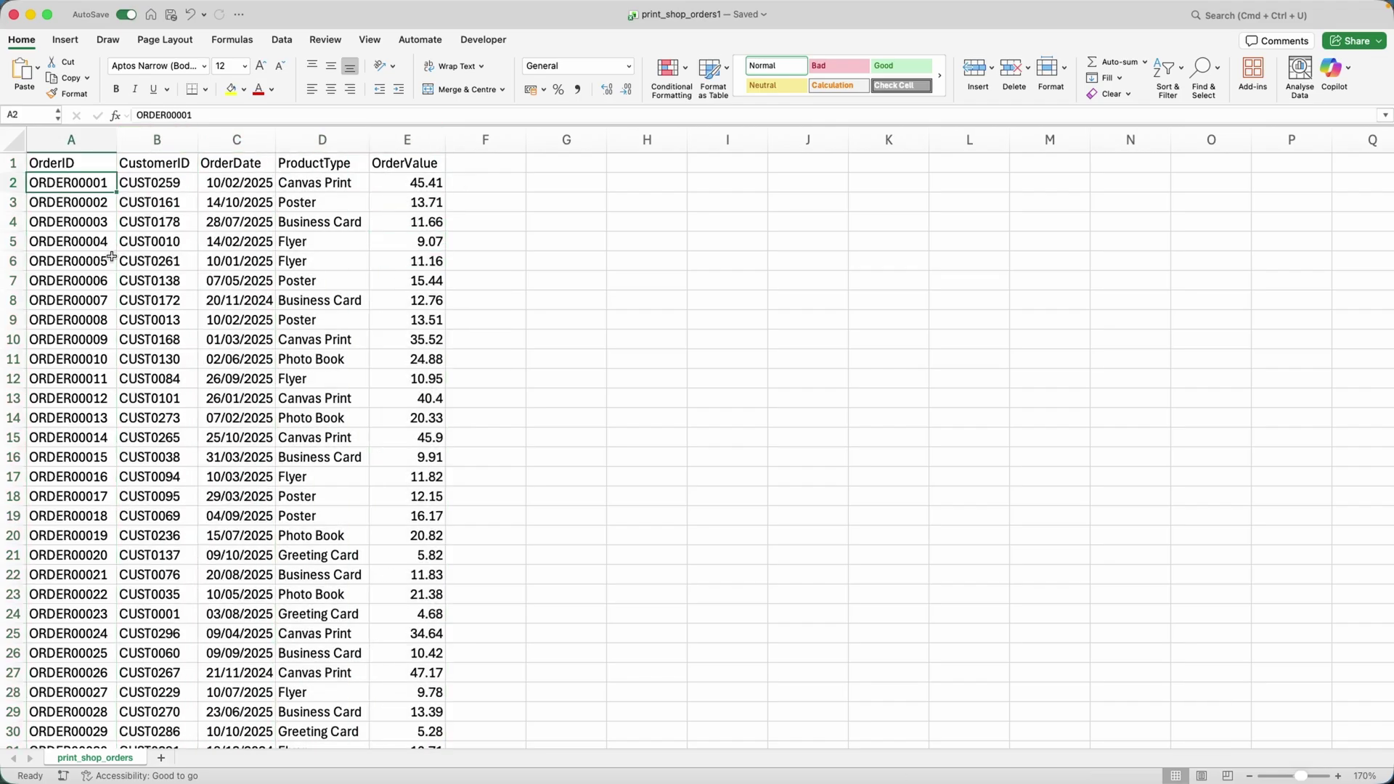
# Insert a PivotTable of A1:E1001 on a new sheet named pivot1 with CustomerID as rows.
pyautogui.click(65, 40)
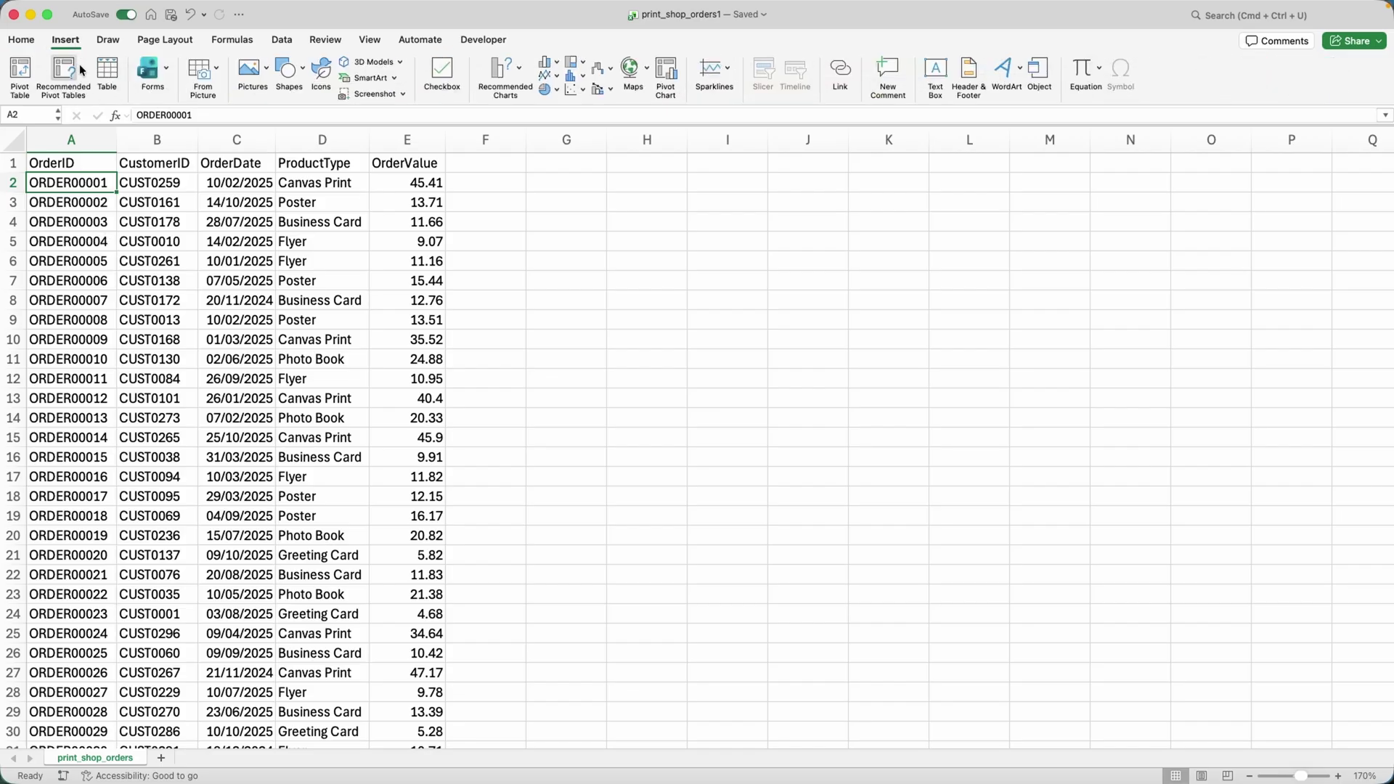
pyautogui.click(20, 75)
pyautogui.click(826, 374)
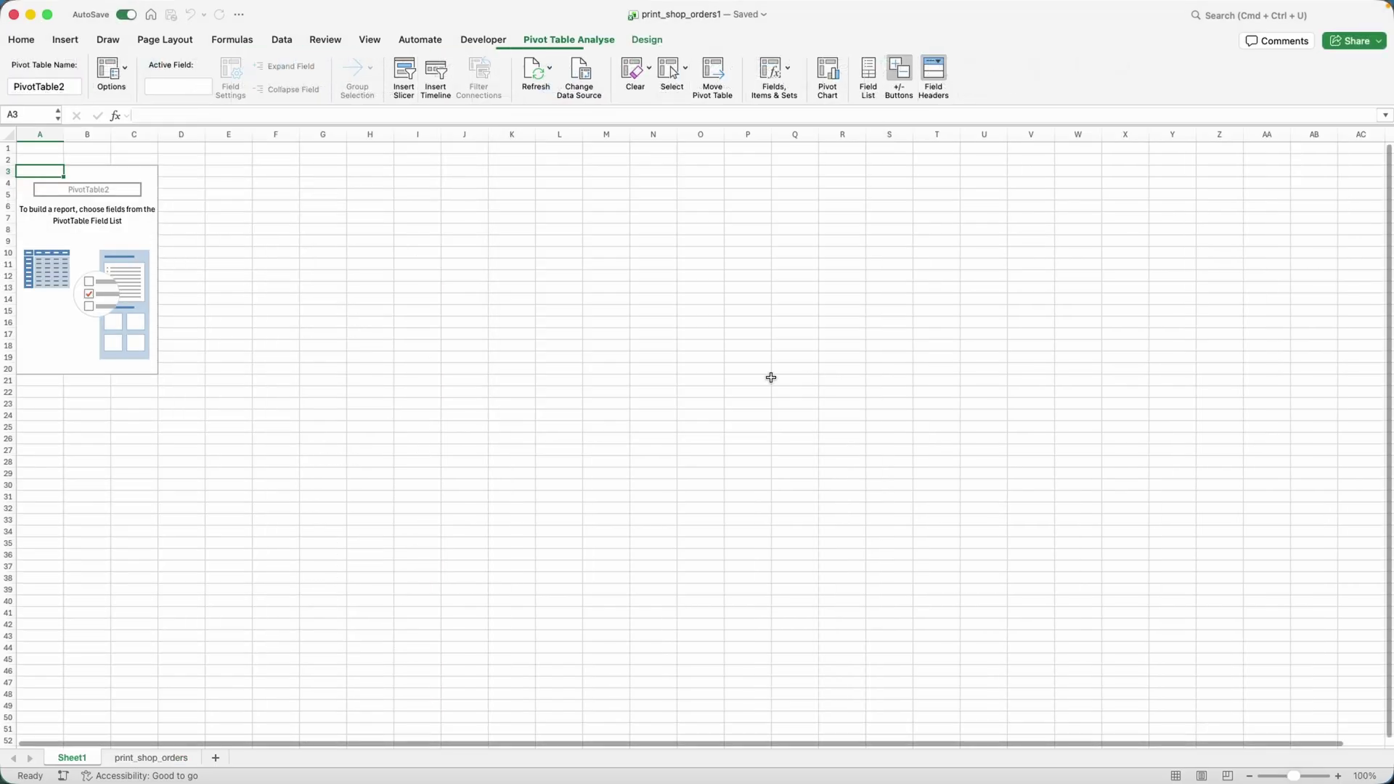
pyautogui.doubleClick(72, 758)
pyautogui.write('pivo')
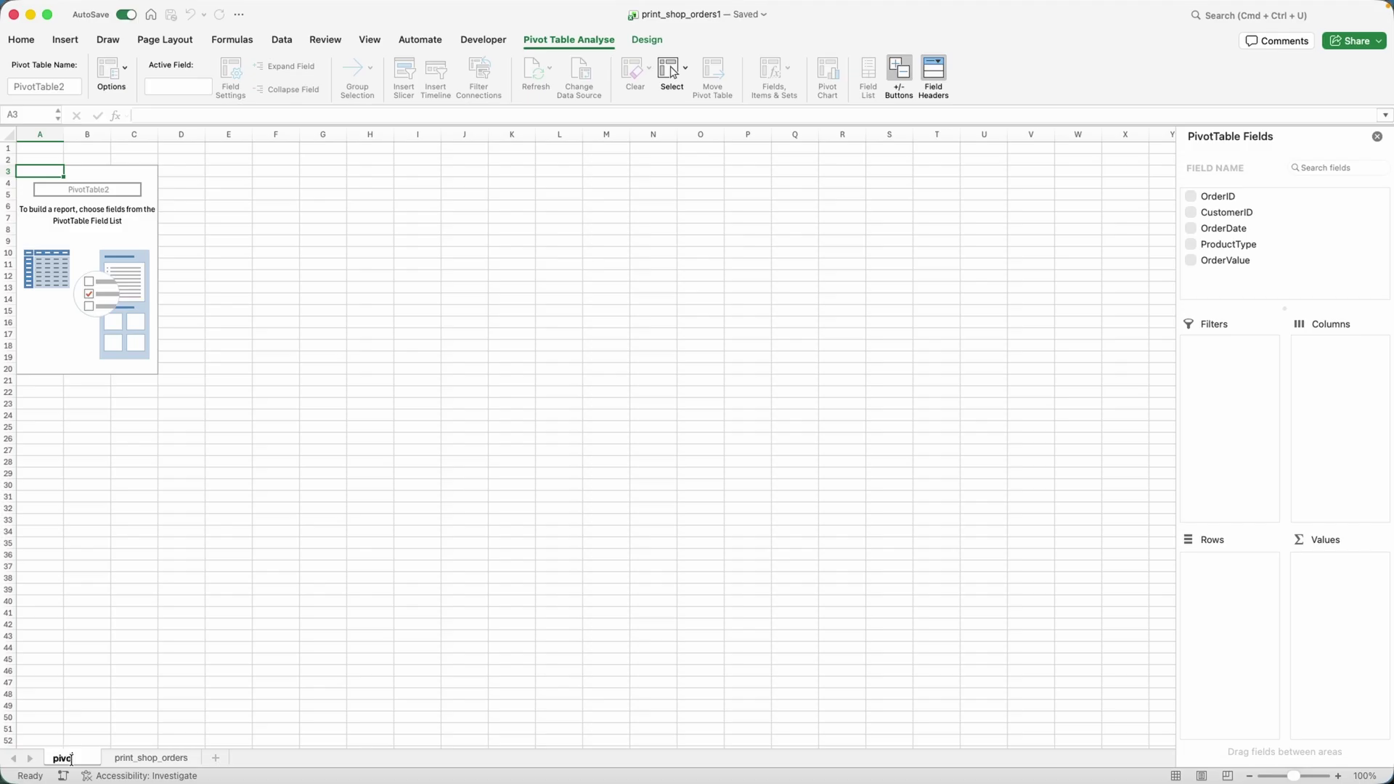
pyautogui.write('t1')
pyautogui.press('Return')
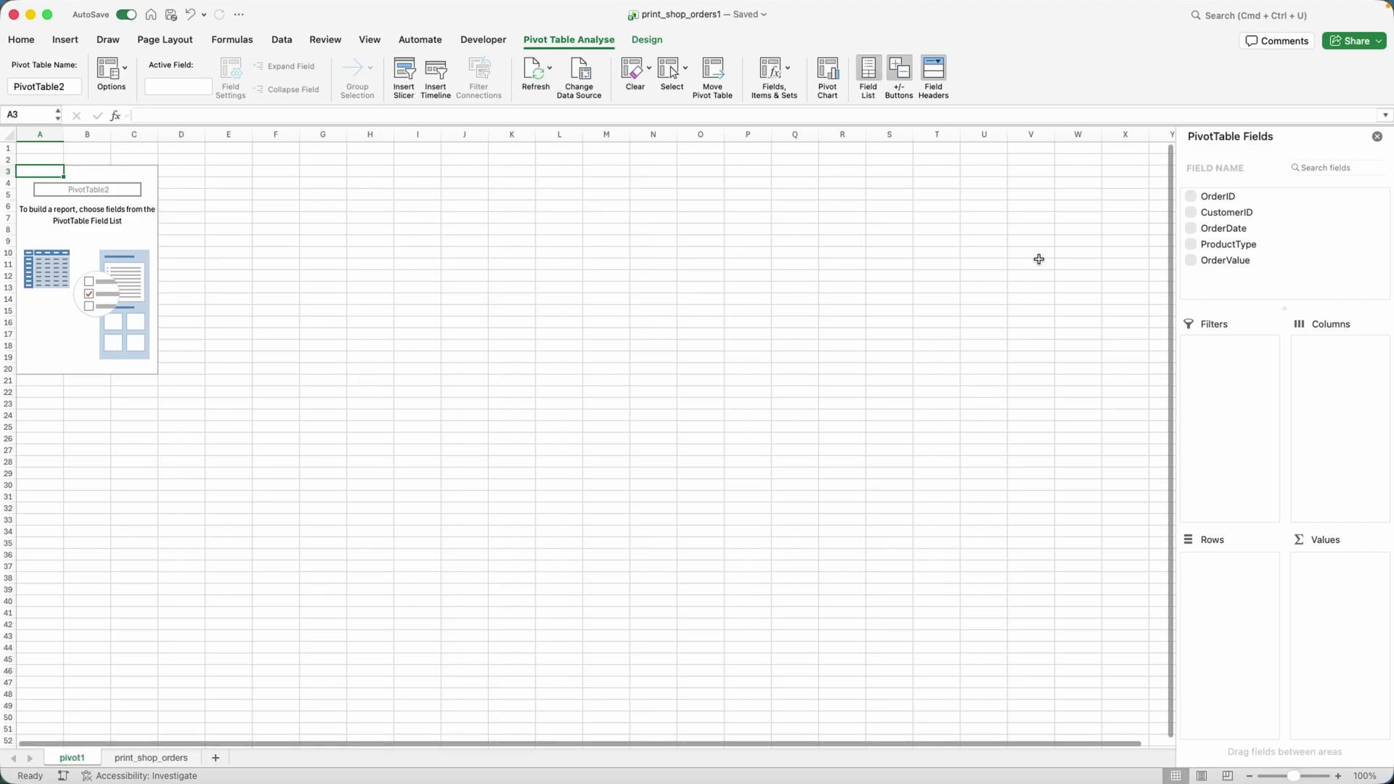
pyautogui.moveTo(1243, 214); pyautogui.dragTo(1232, 605)
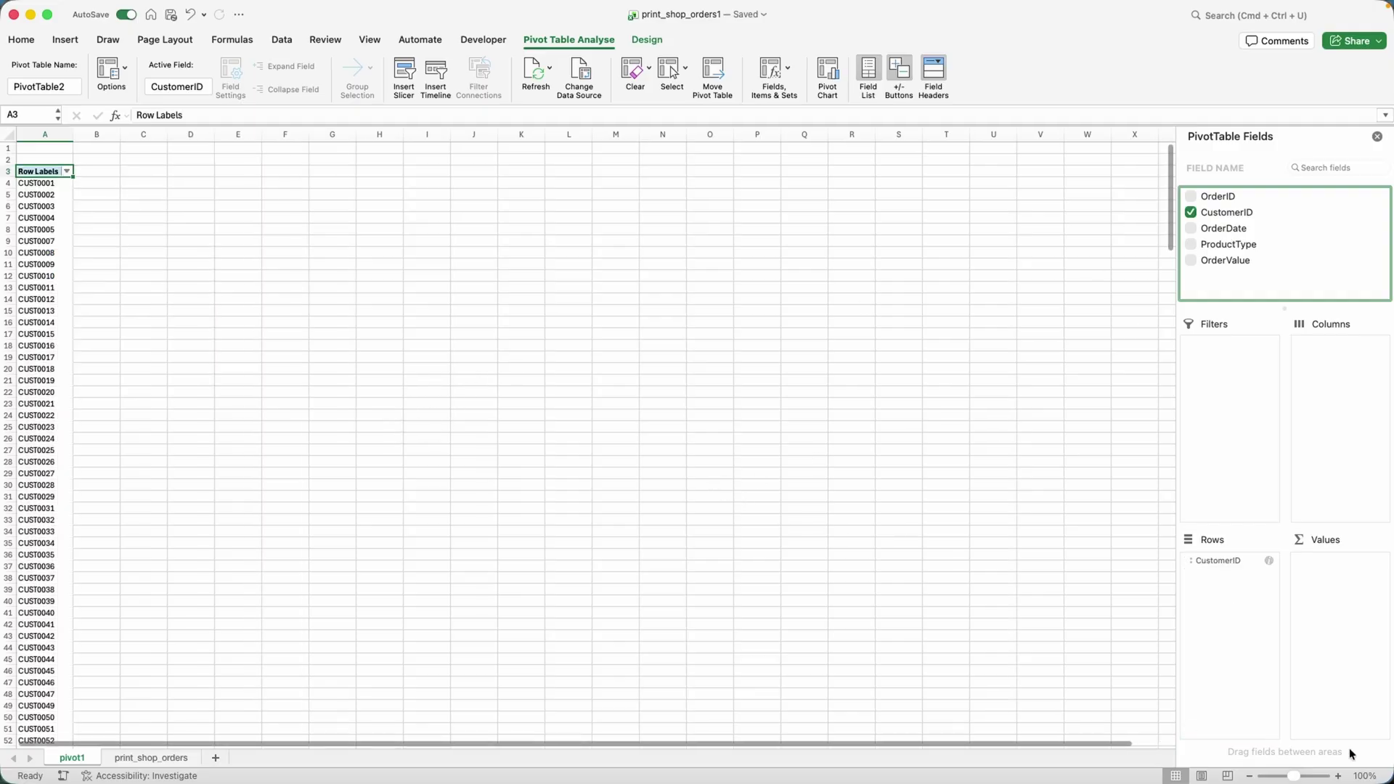
pyautogui.click(1340, 776)
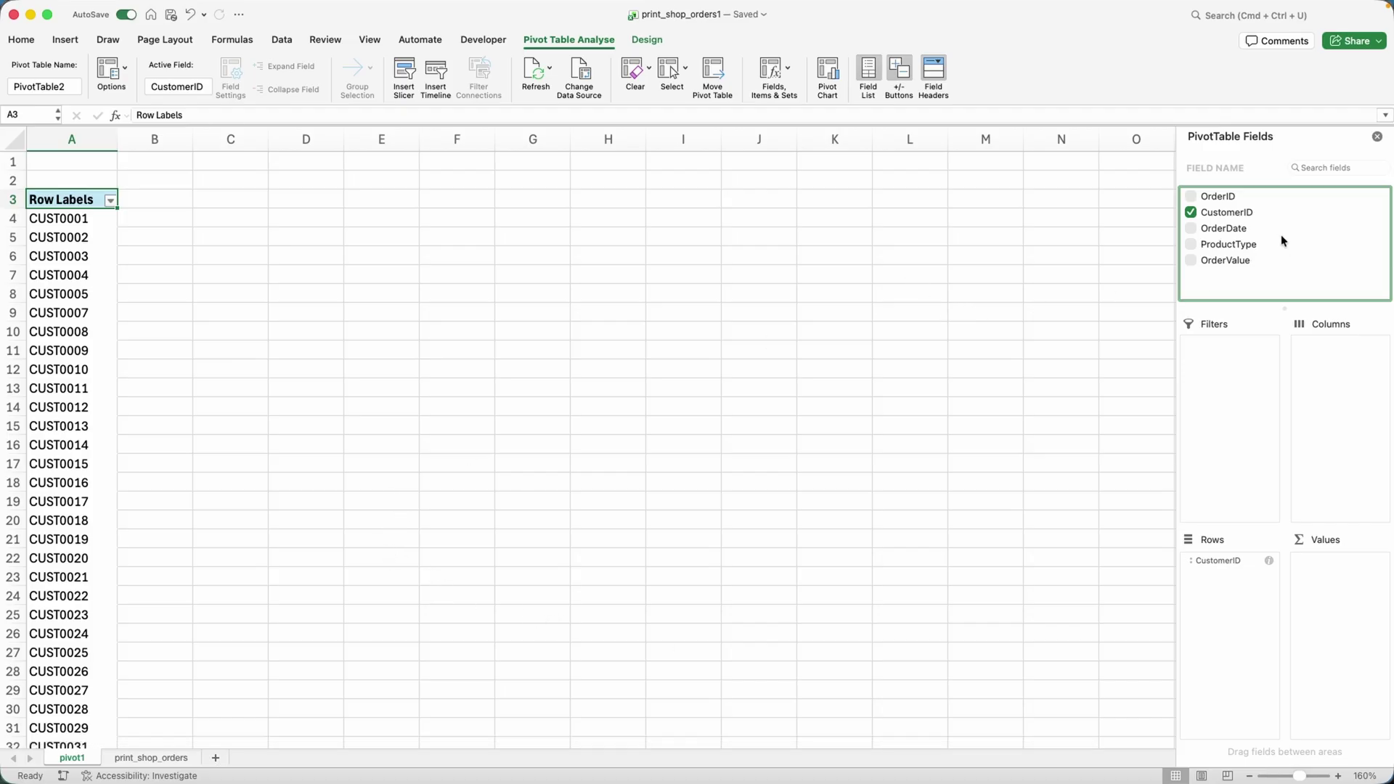
# Add OrderDate as a Max value in Date format, e.g. CUST0001 at 30/09/2025.
pyautogui.moveTo(1238, 230); pyautogui.dragTo(1341, 590)
pyautogui.click(1331, 558)
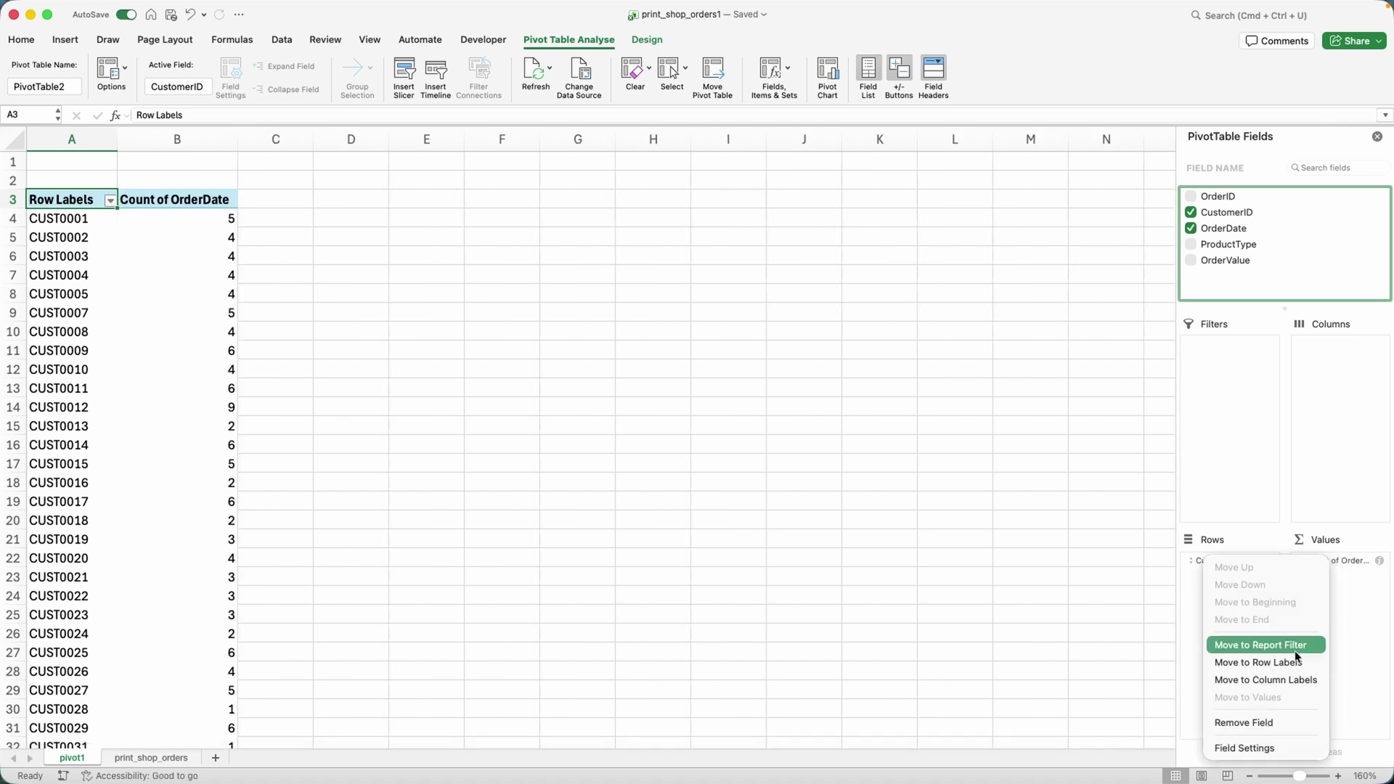
pyautogui.click(1301, 747)
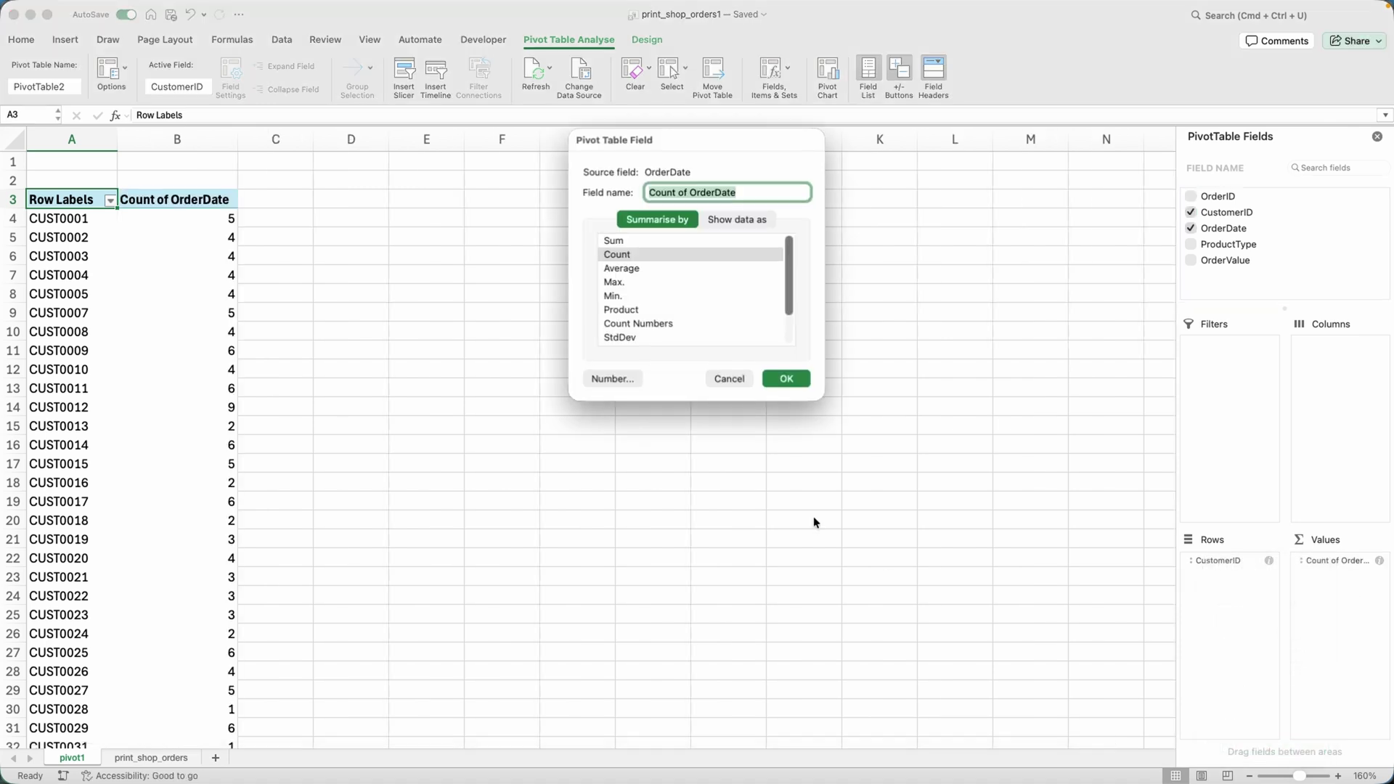
pyautogui.click(629, 282)
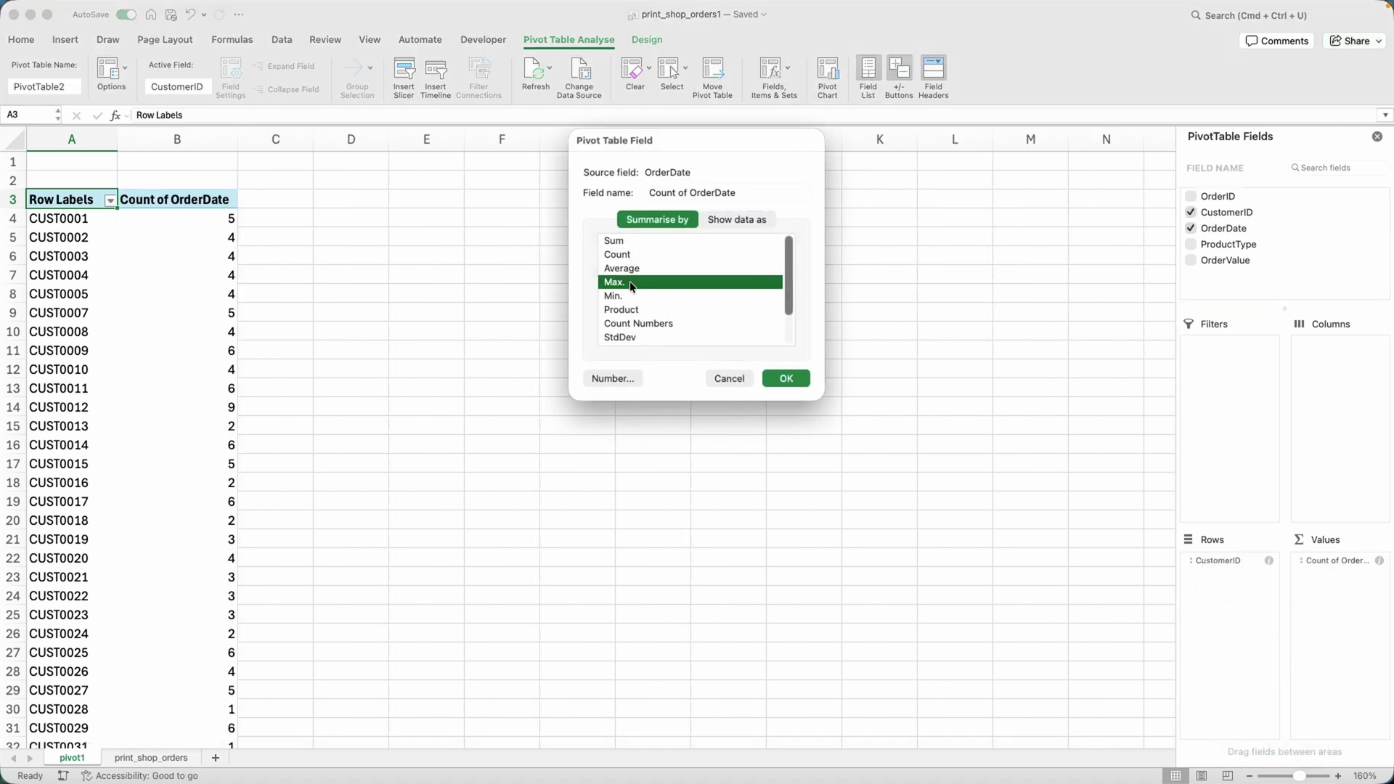
pyautogui.click(622, 374)
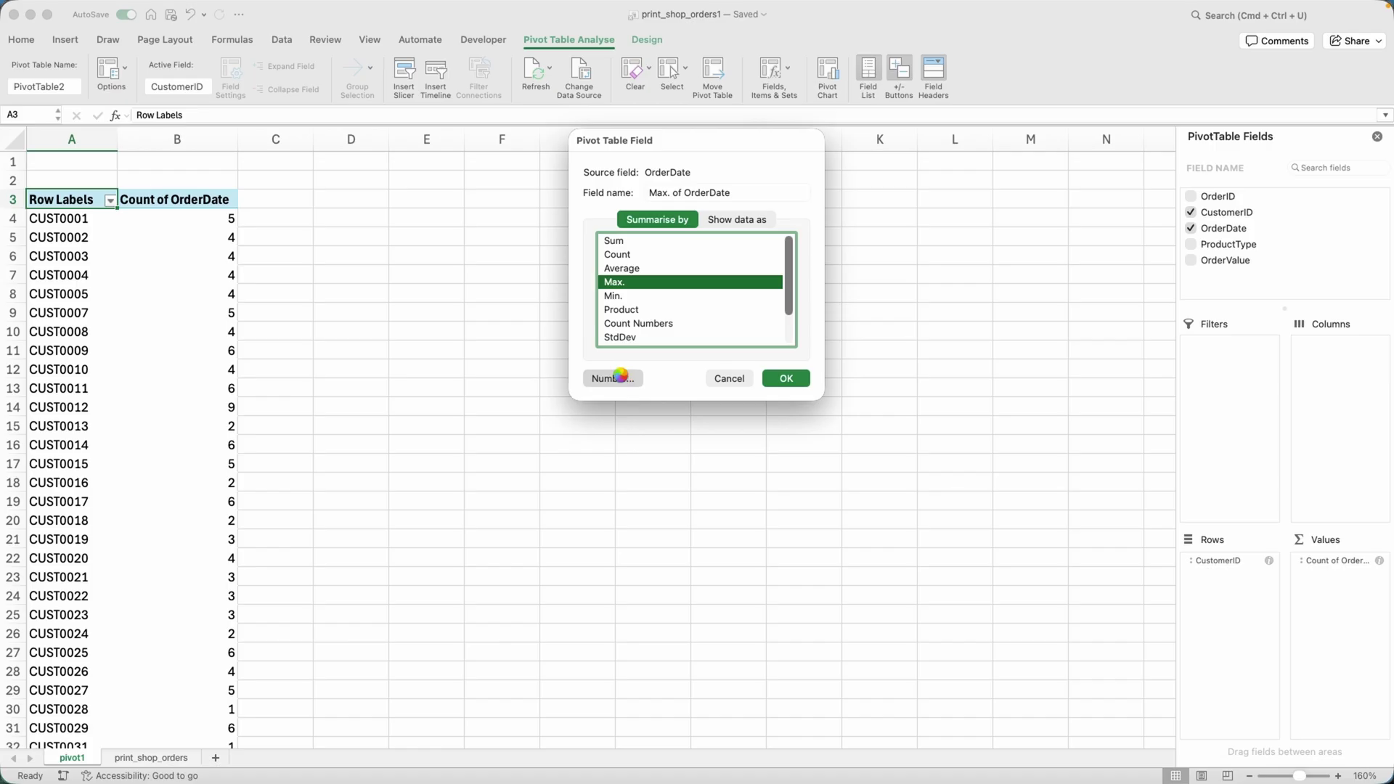
pyautogui.click(547, 222)
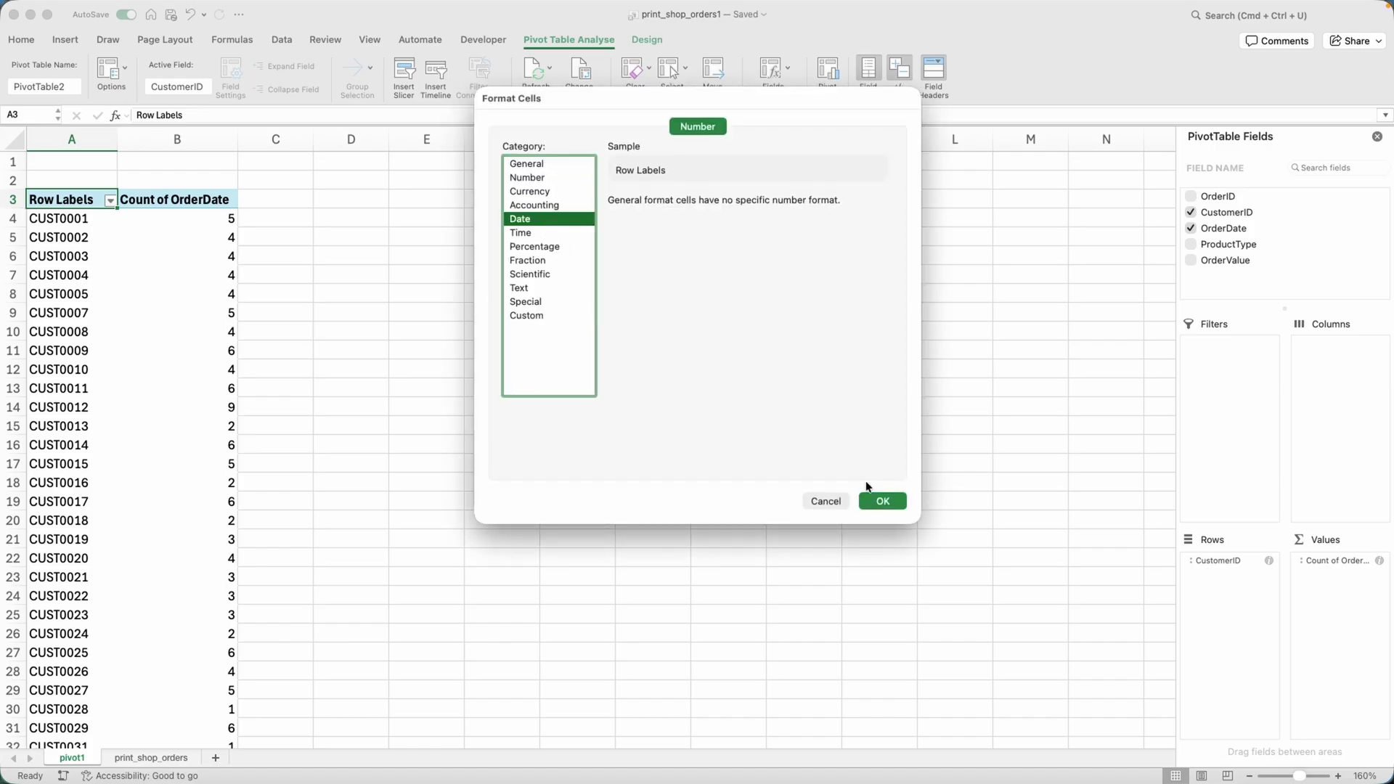
pyautogui.click(883, 501)
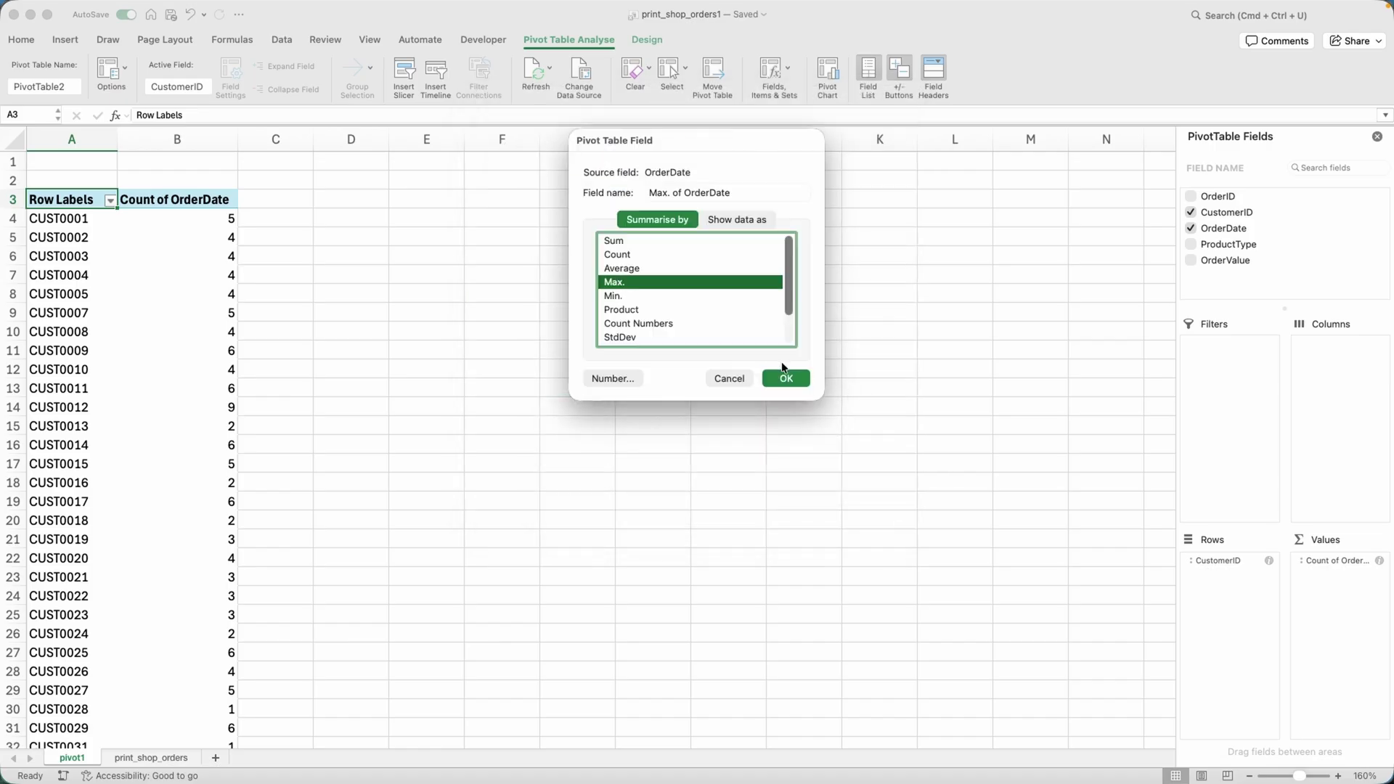
pyautogui.click(784, 377)
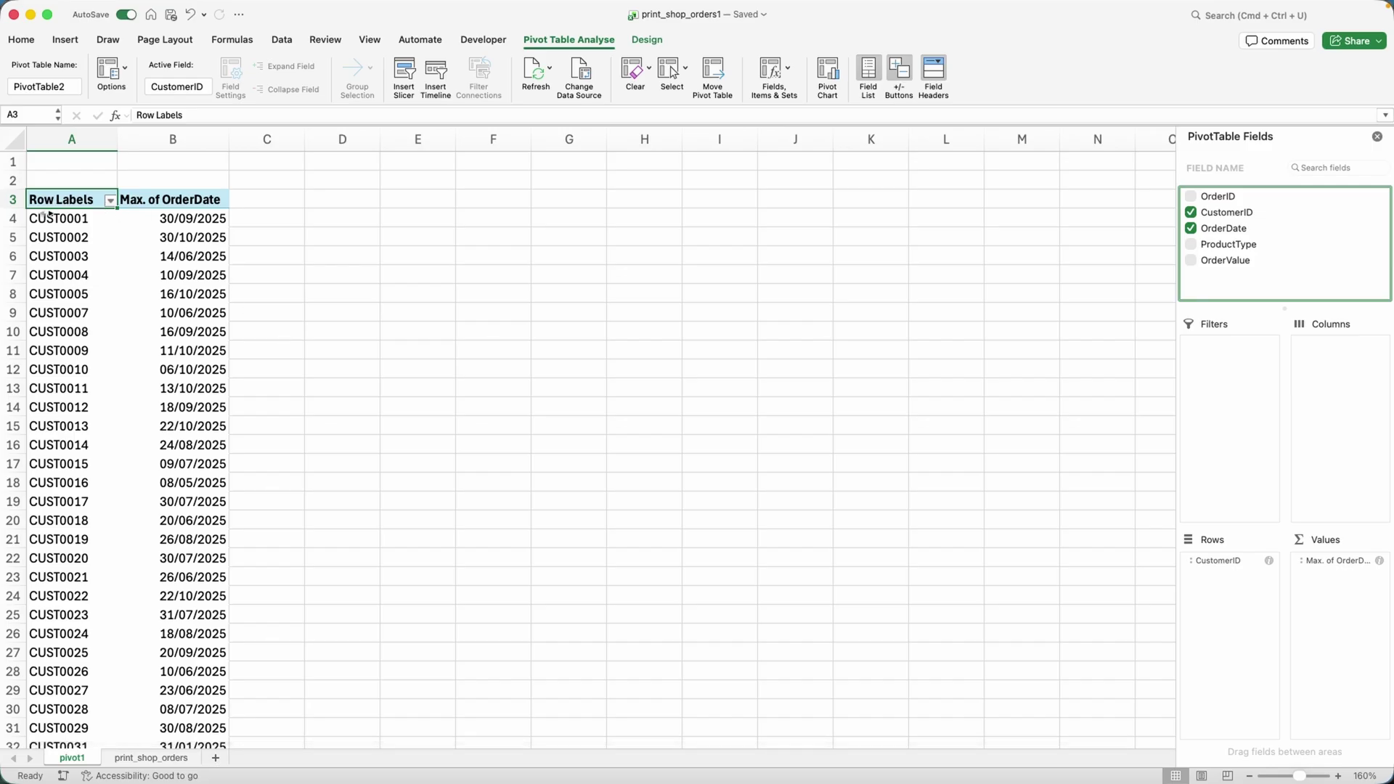
pyautogui.click(177, 218)
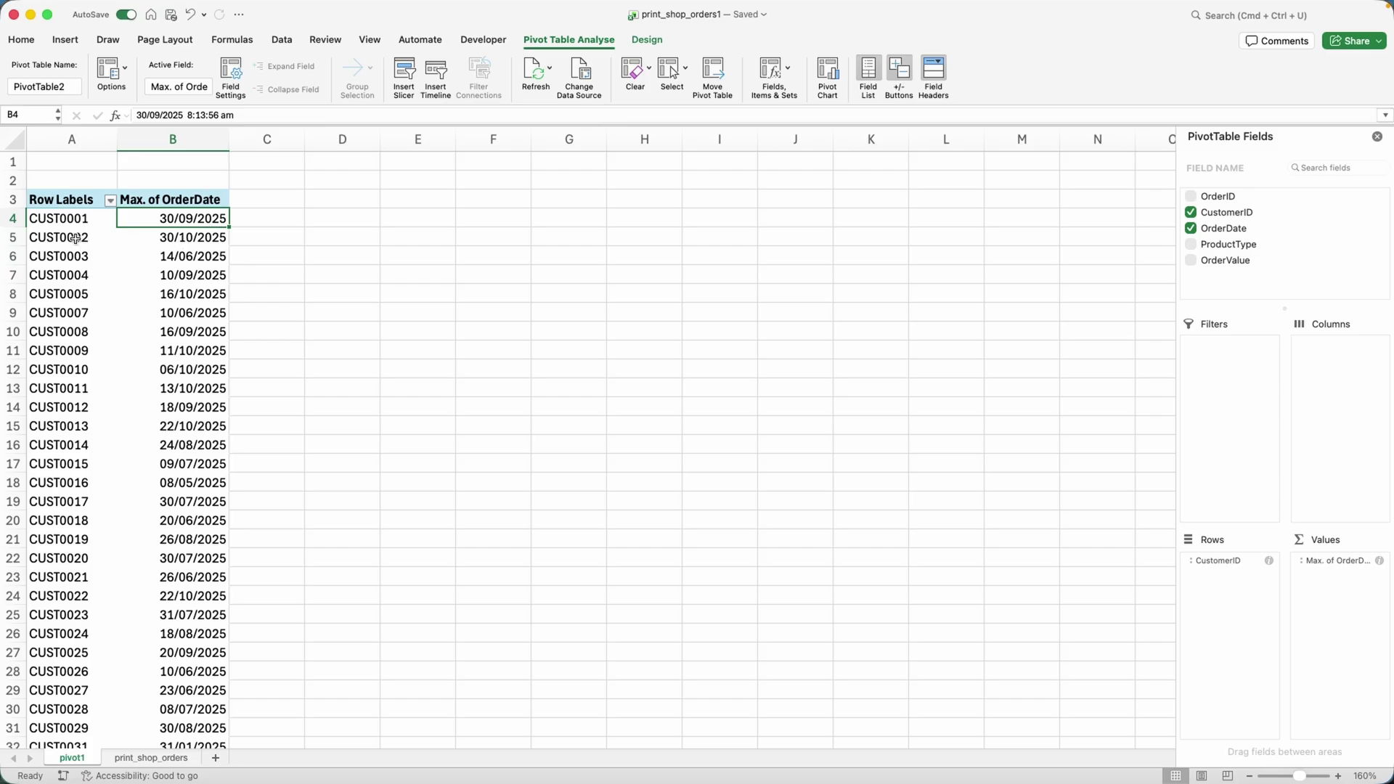
pyautogui.moveTo(76, 238); pyautogui.dragTo(170, 240)
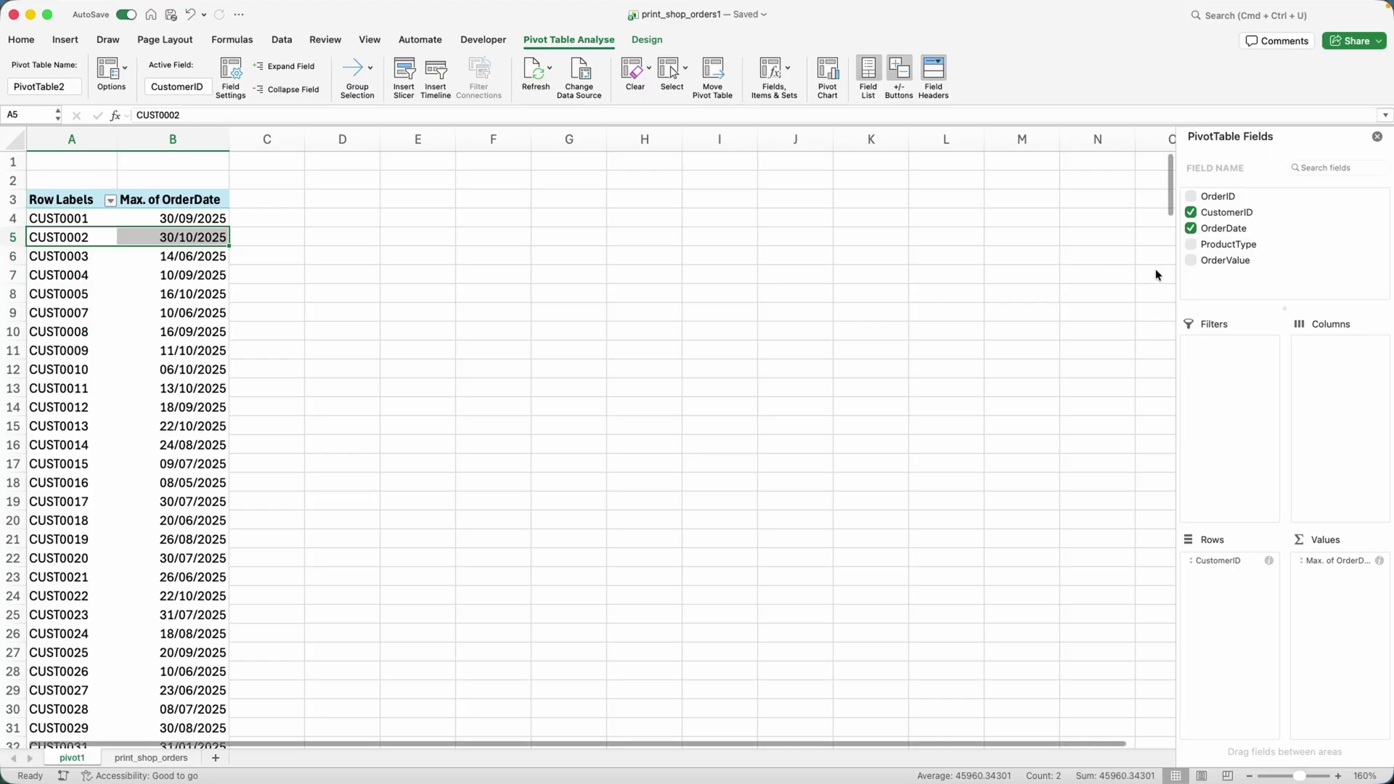
# Enter the Recency label in B2 and Frequency in C2, fixing the misspelled Frequency.
pyautogui.click(200, 179)
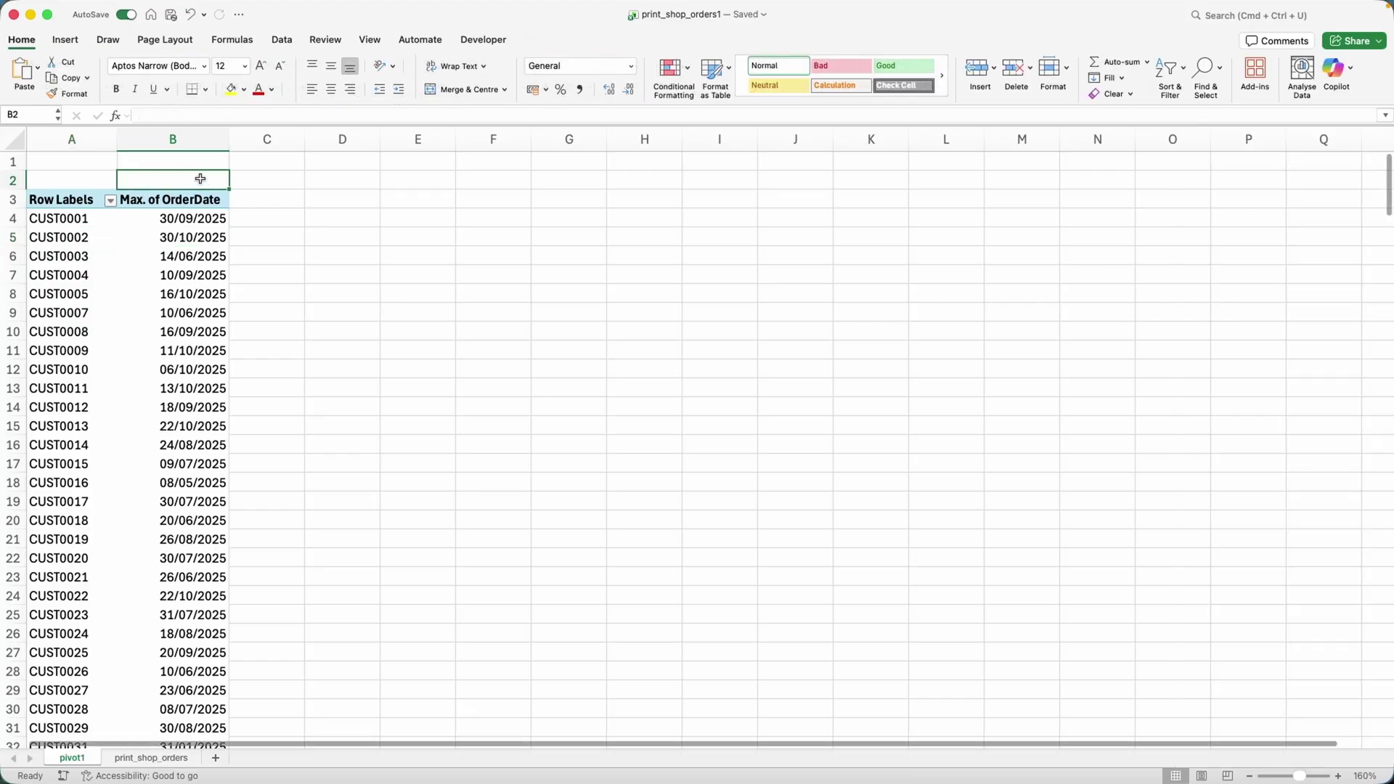
pyautogui.write('Recency')
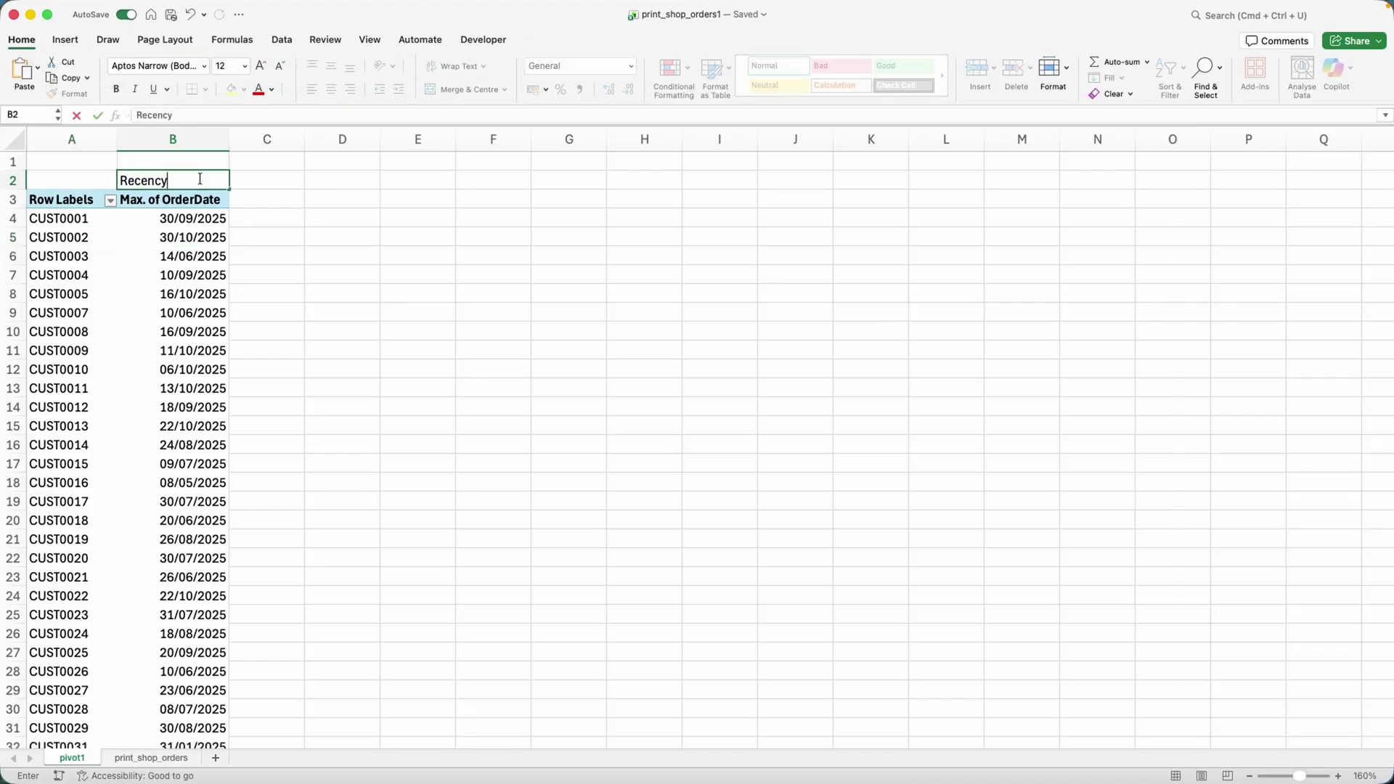
pyautogui.press('Return')
pyautogui.click(266, 180)
pyautogui.write('Frequncyt')
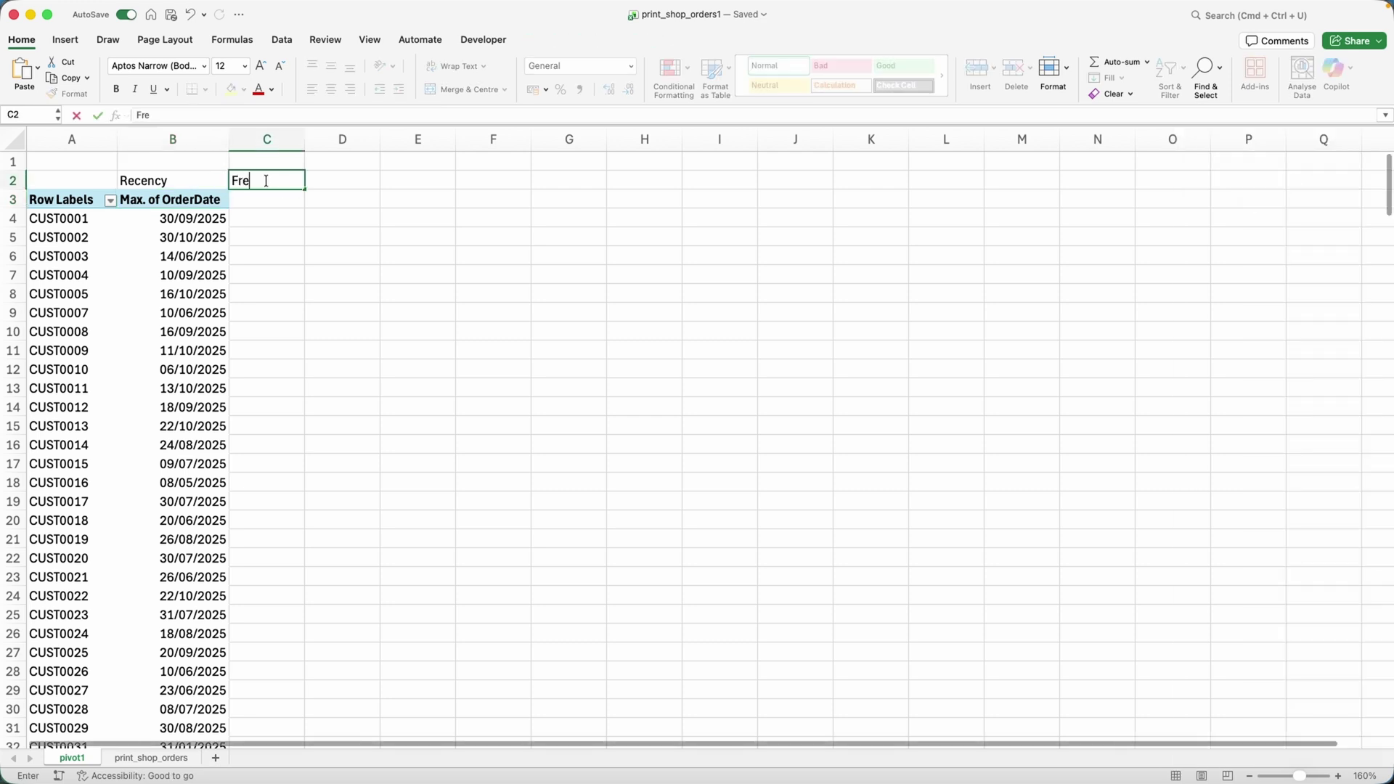
pyautogui.press('Return')
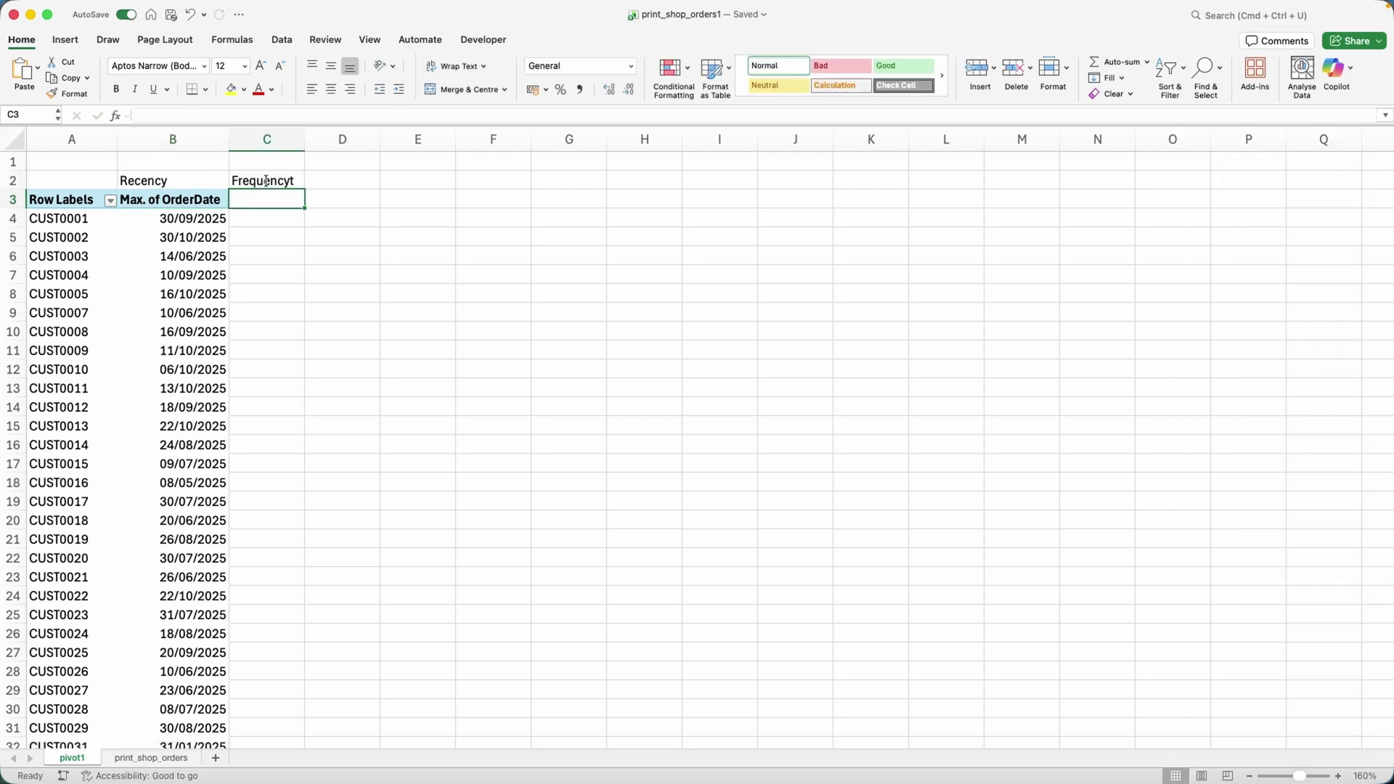
pyautogui.click(276, 180)
pyautogui.doubleClick(294, 180)
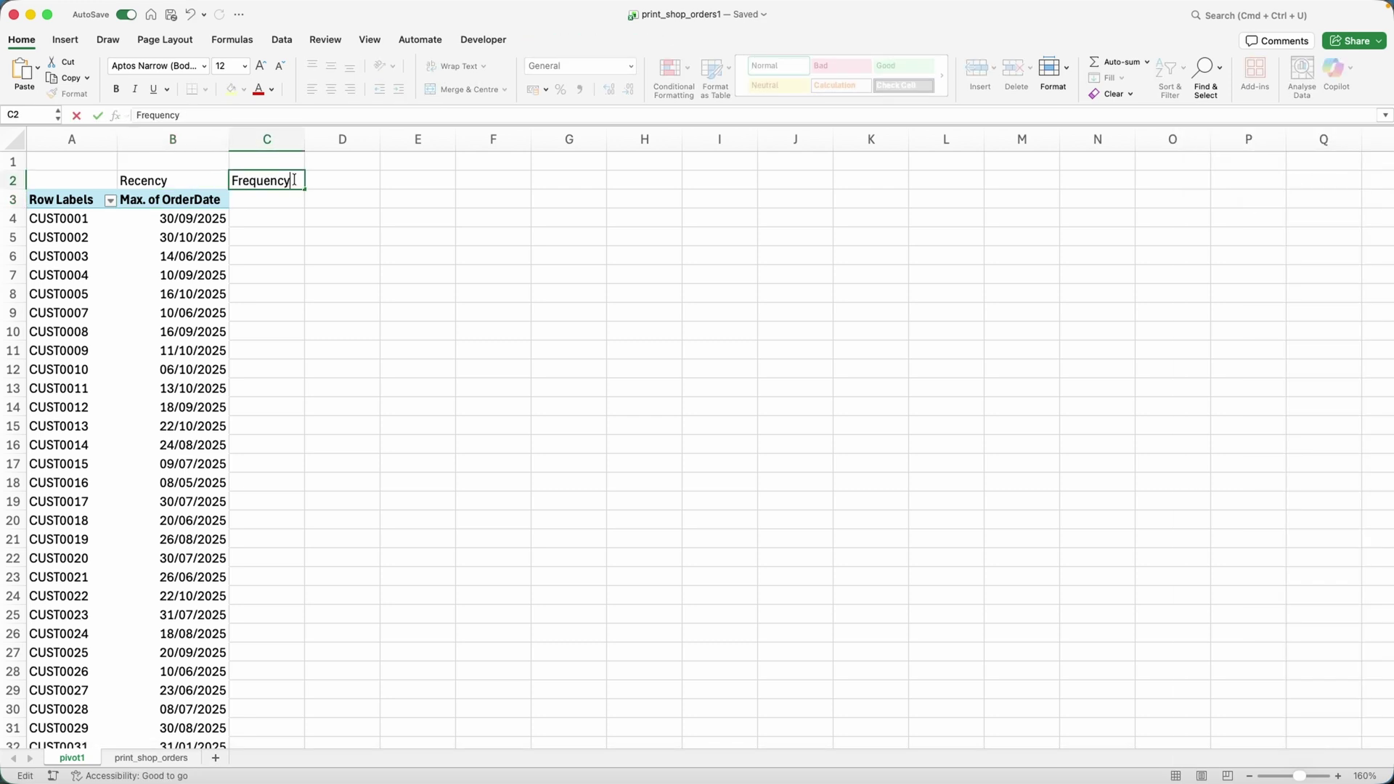
pyautogui.press('Return')
# Add the Monetary label in D2 and reselect the pivot table.
pyautogui.click(362, 182)
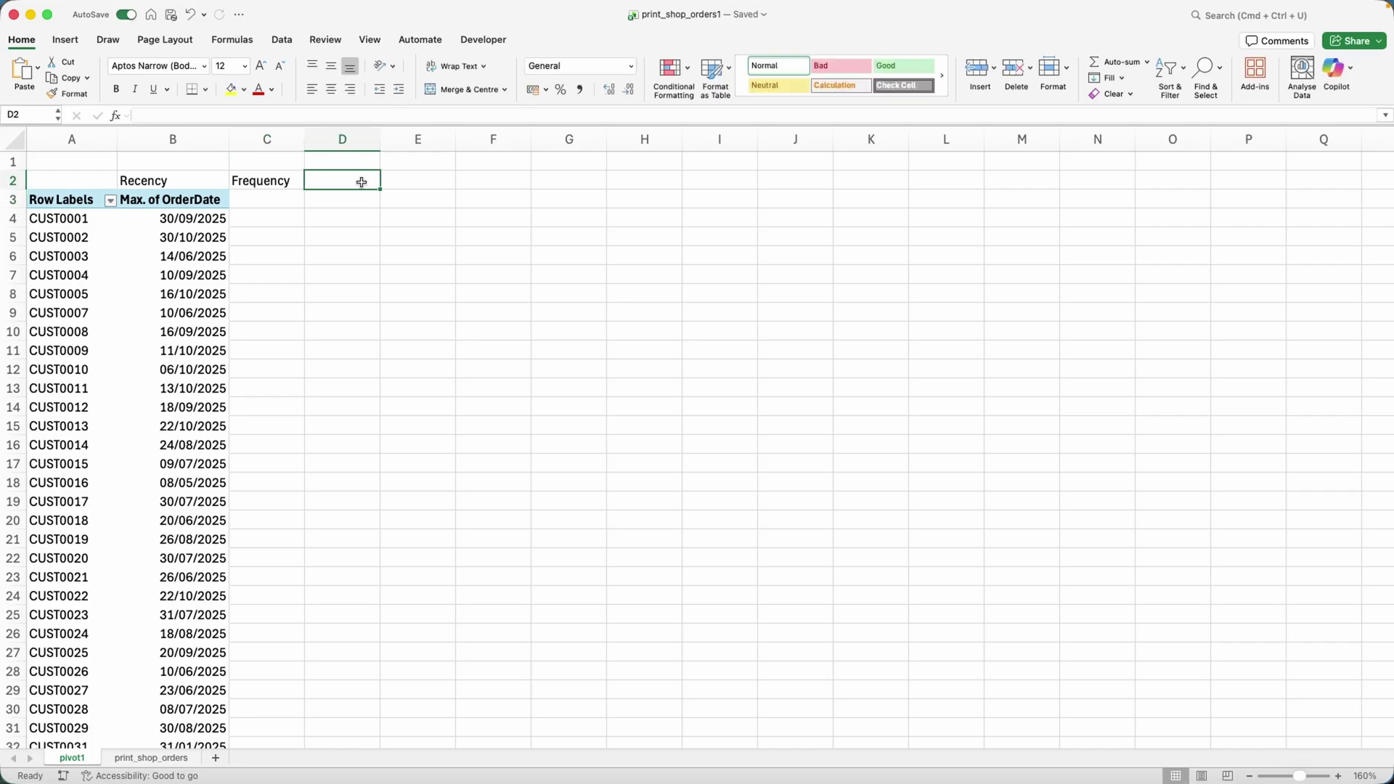
pyautogui.write('Monetary')
pyautogui.press('Return')
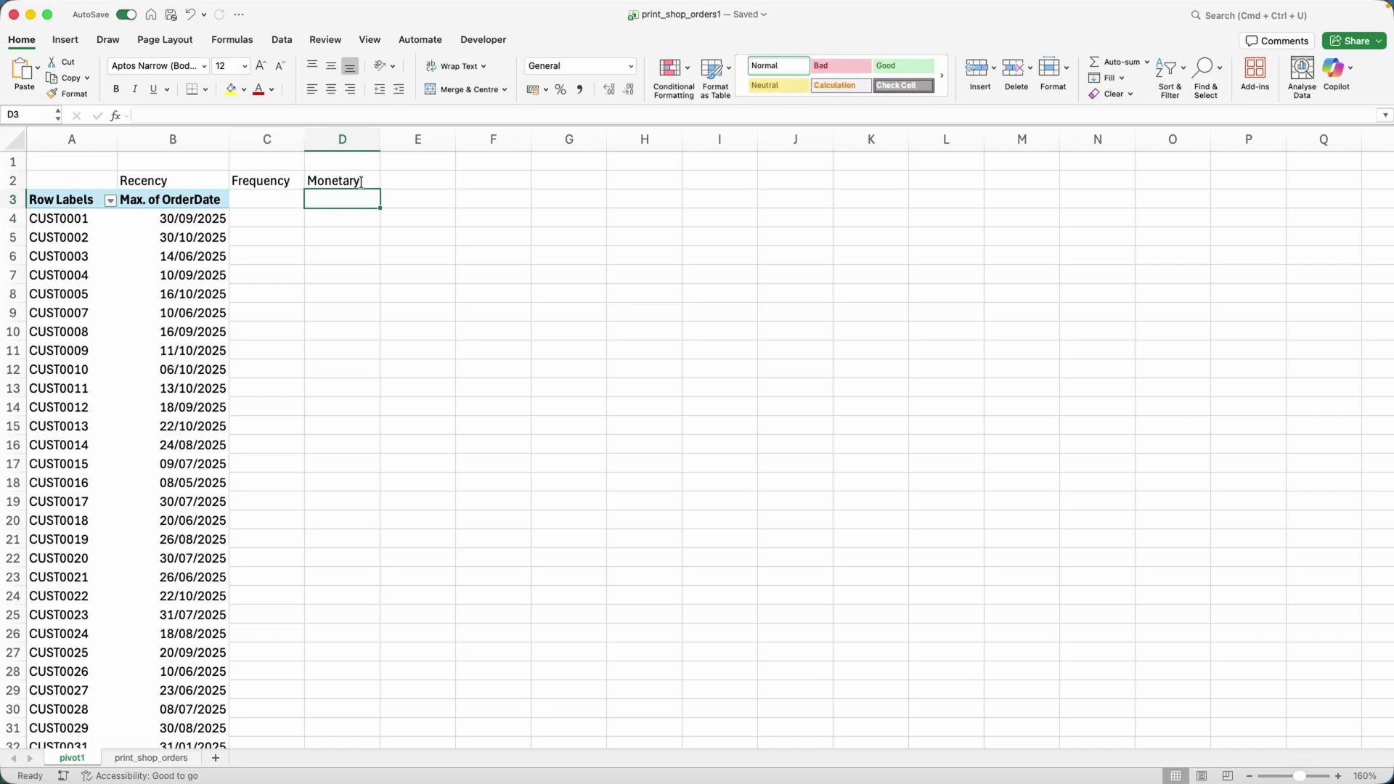
pyautogui.click(272, 198)
pyautogui.click(194, 260)
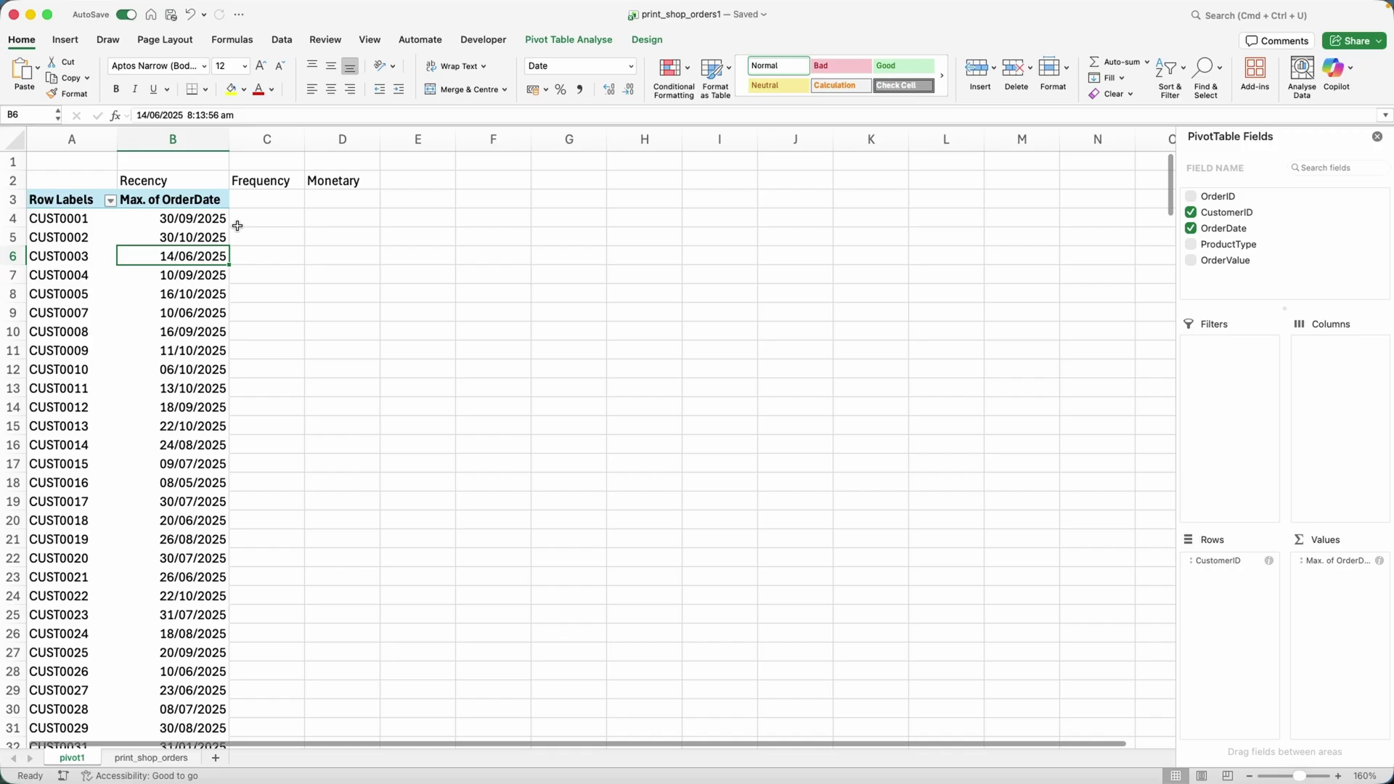
pyautogui.moveTo(1221, 202); pyautogui.dragTo(1323, 619)
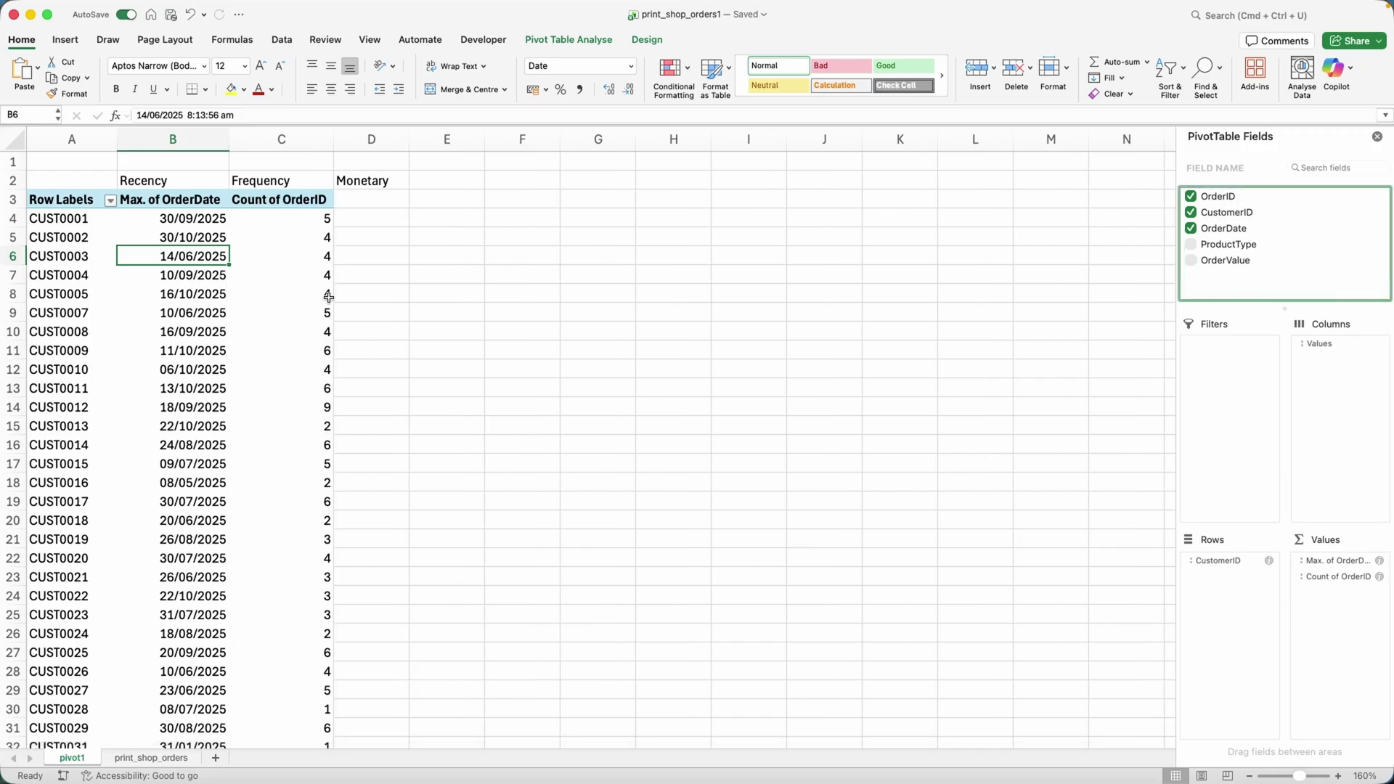
pyautogui.click(85, 221)
pyautogui.click(325, 221)
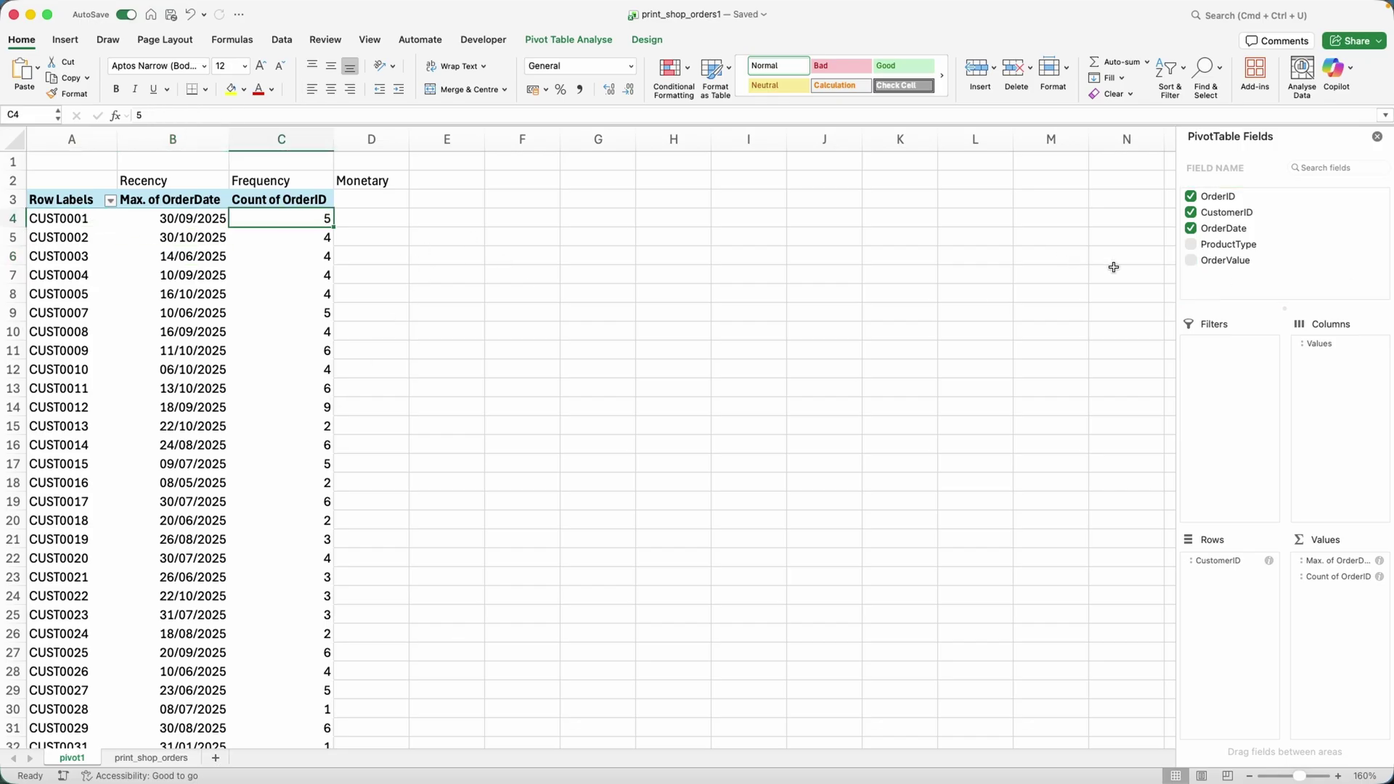
pyautogui.moveTo(1235, 263); pyautogui.dragTo(1330, 613)
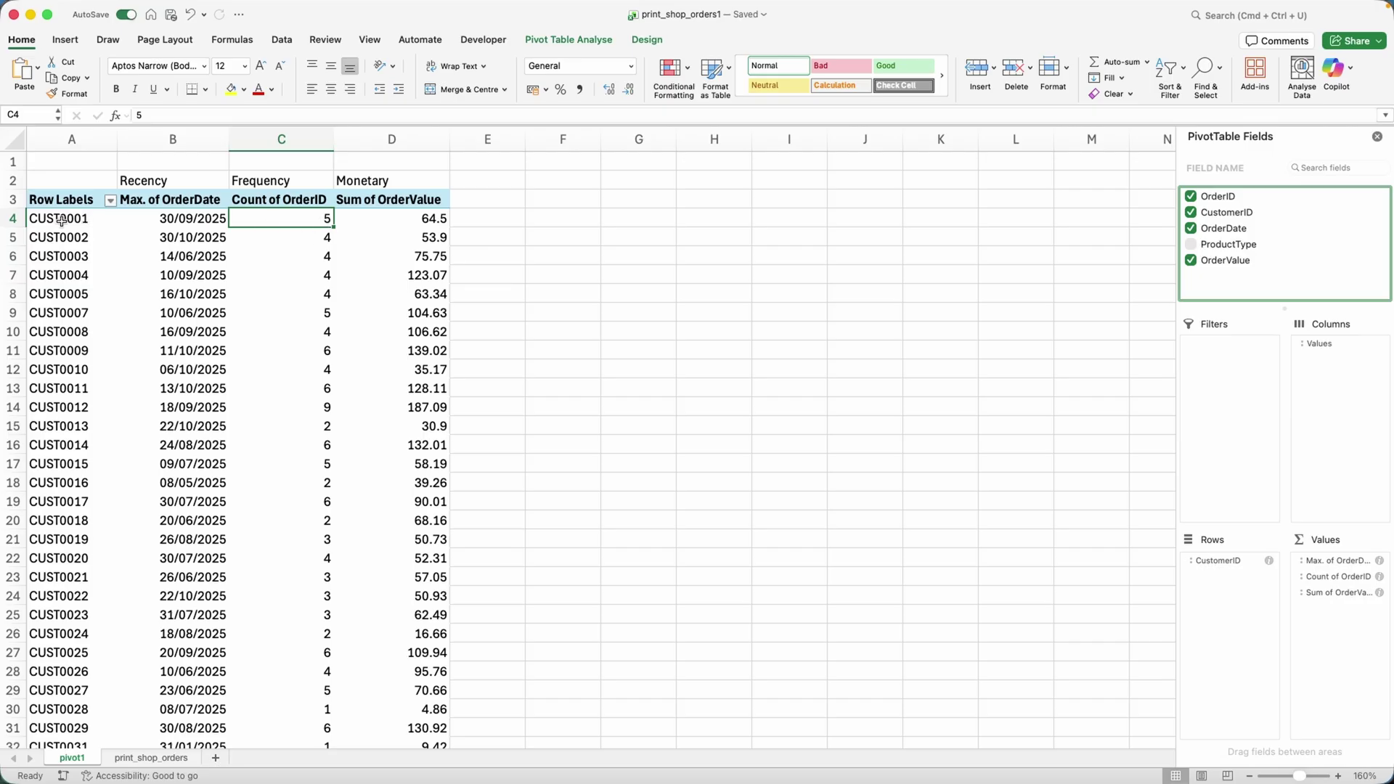
pyautogui.moveTo(61, 220); pyautogui.dragTo(396, 220)
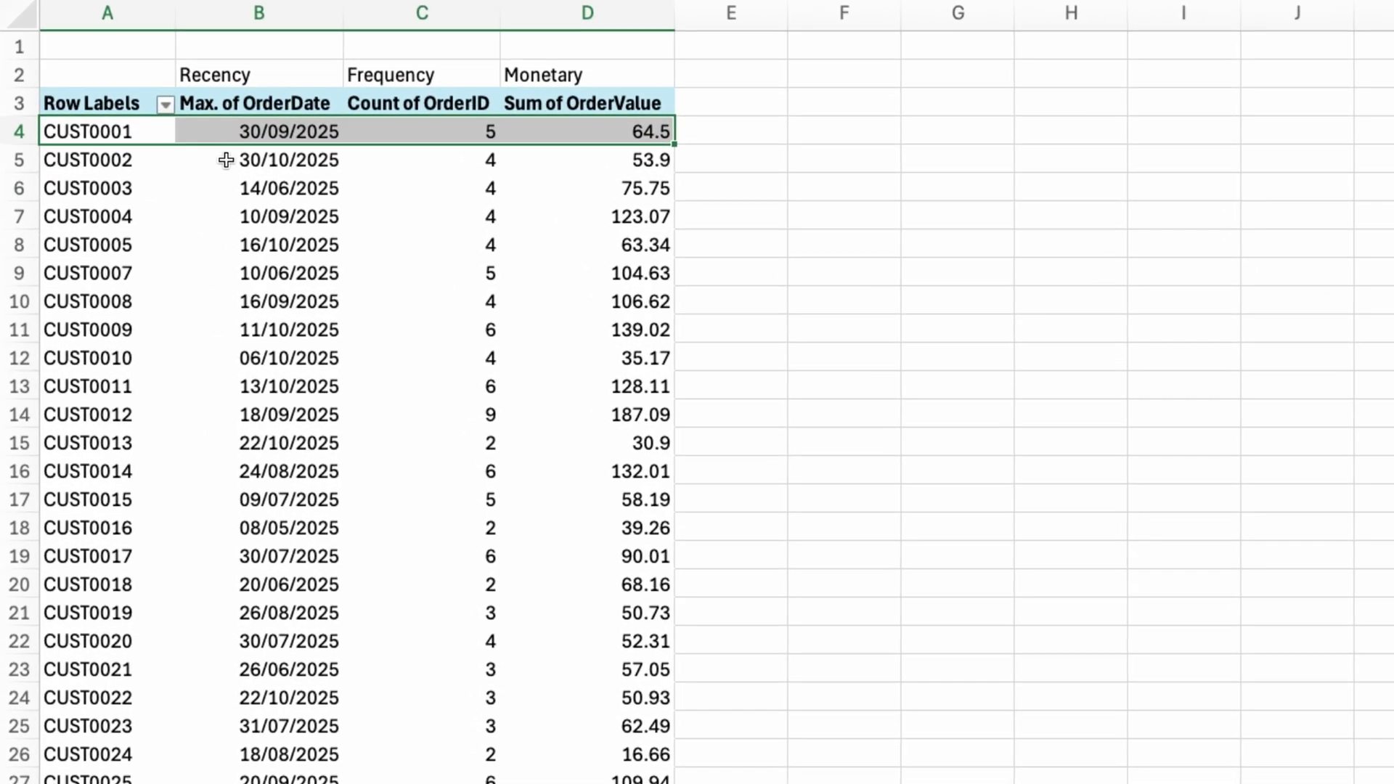
pyautogui.click(247, 135)
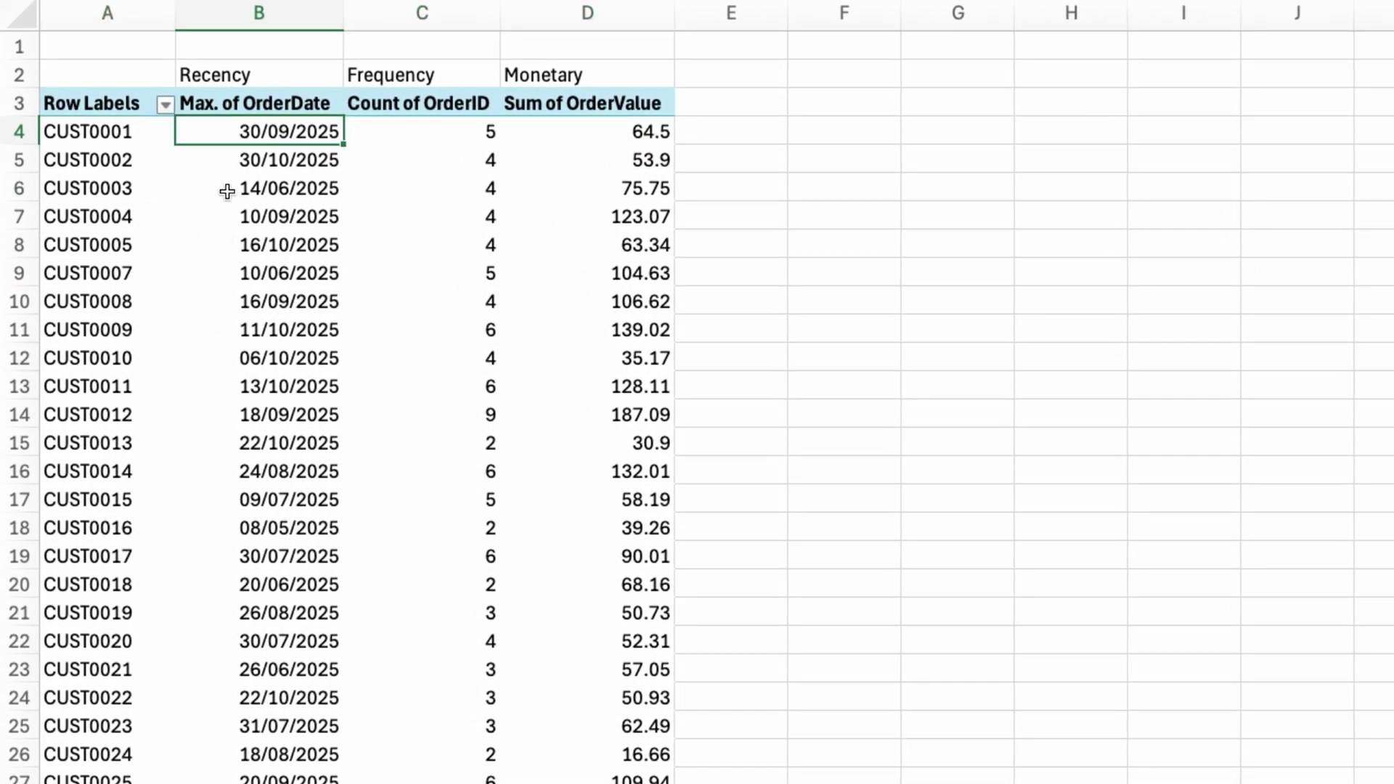
pyautogui.click(443, 135)
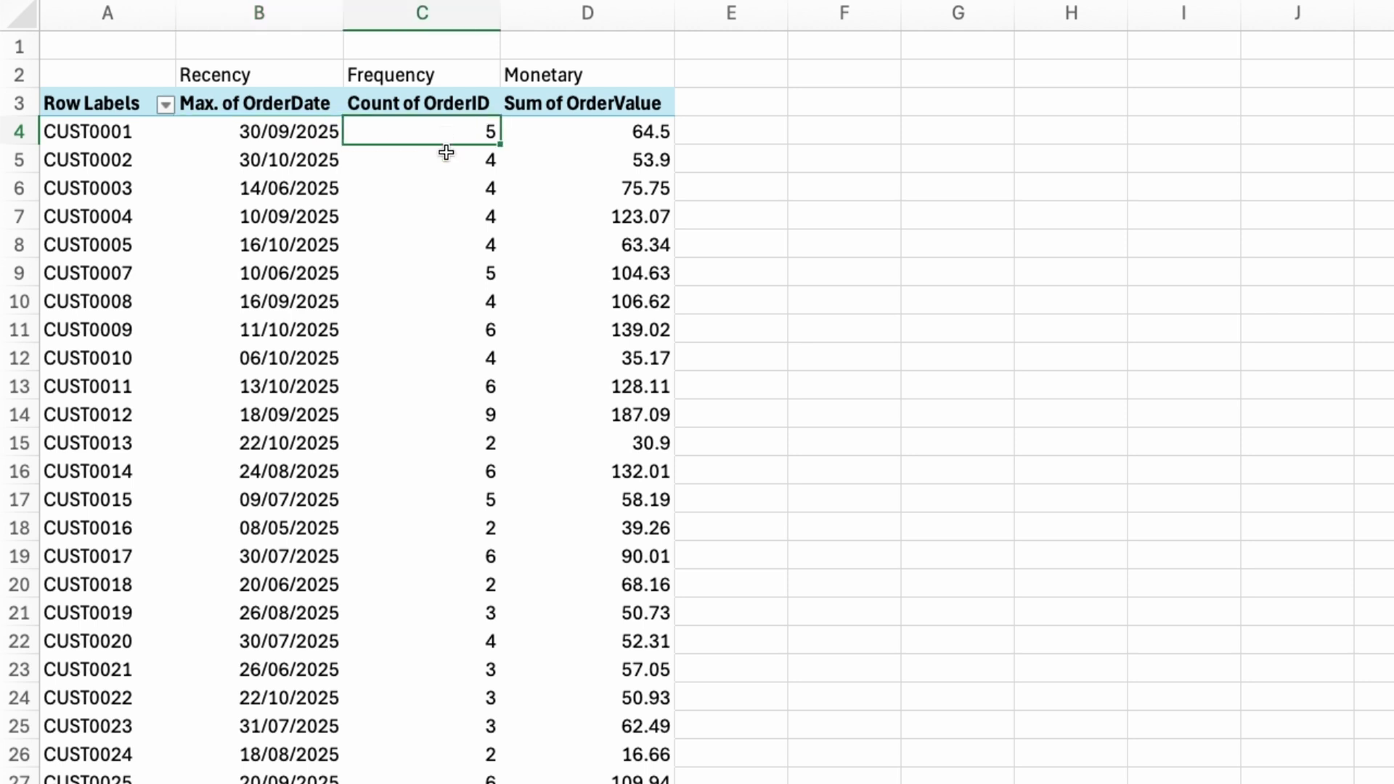
pyautogui.click(578, 140)
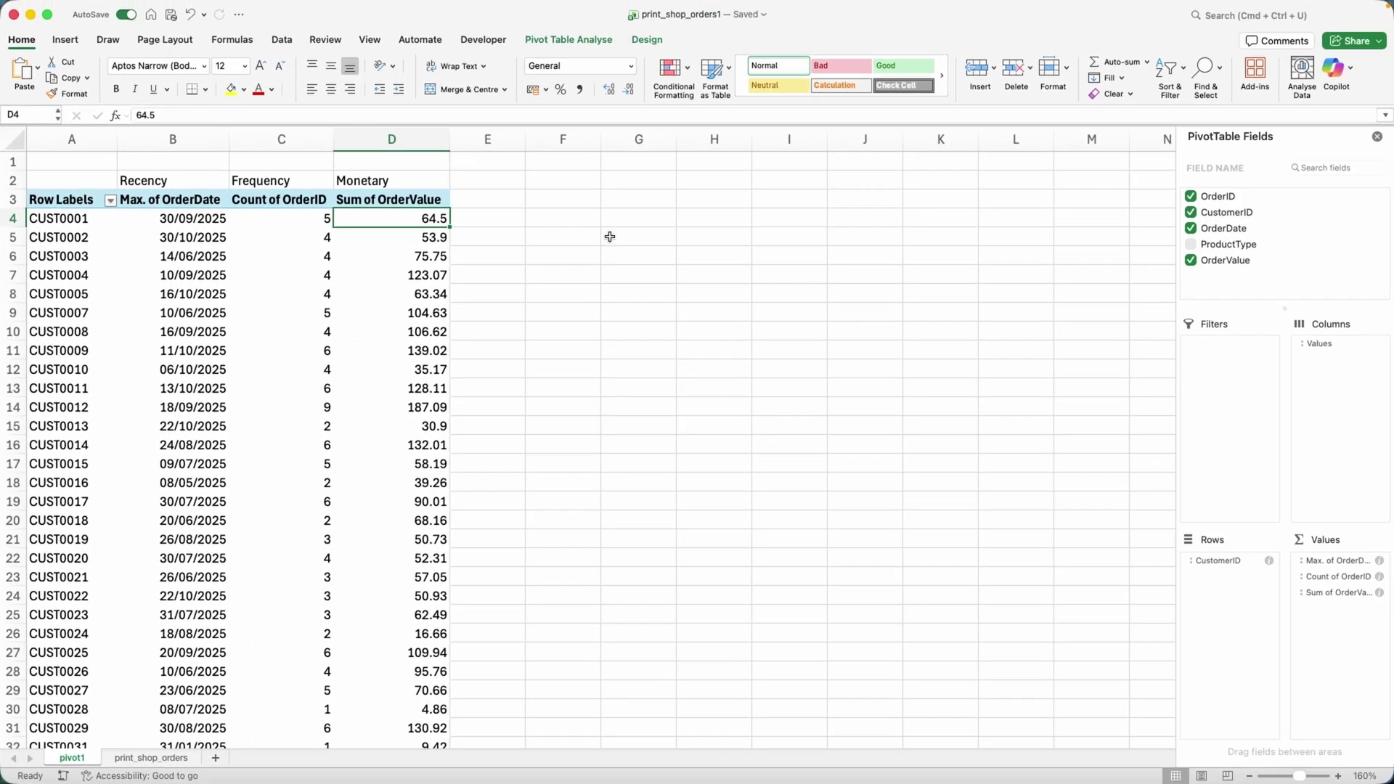
# Add a Customer_ID header in E3, copy the Recency, Frequency, Monetary labels to F3:H3, and widen column E.
pyautogui.click(500, 203)
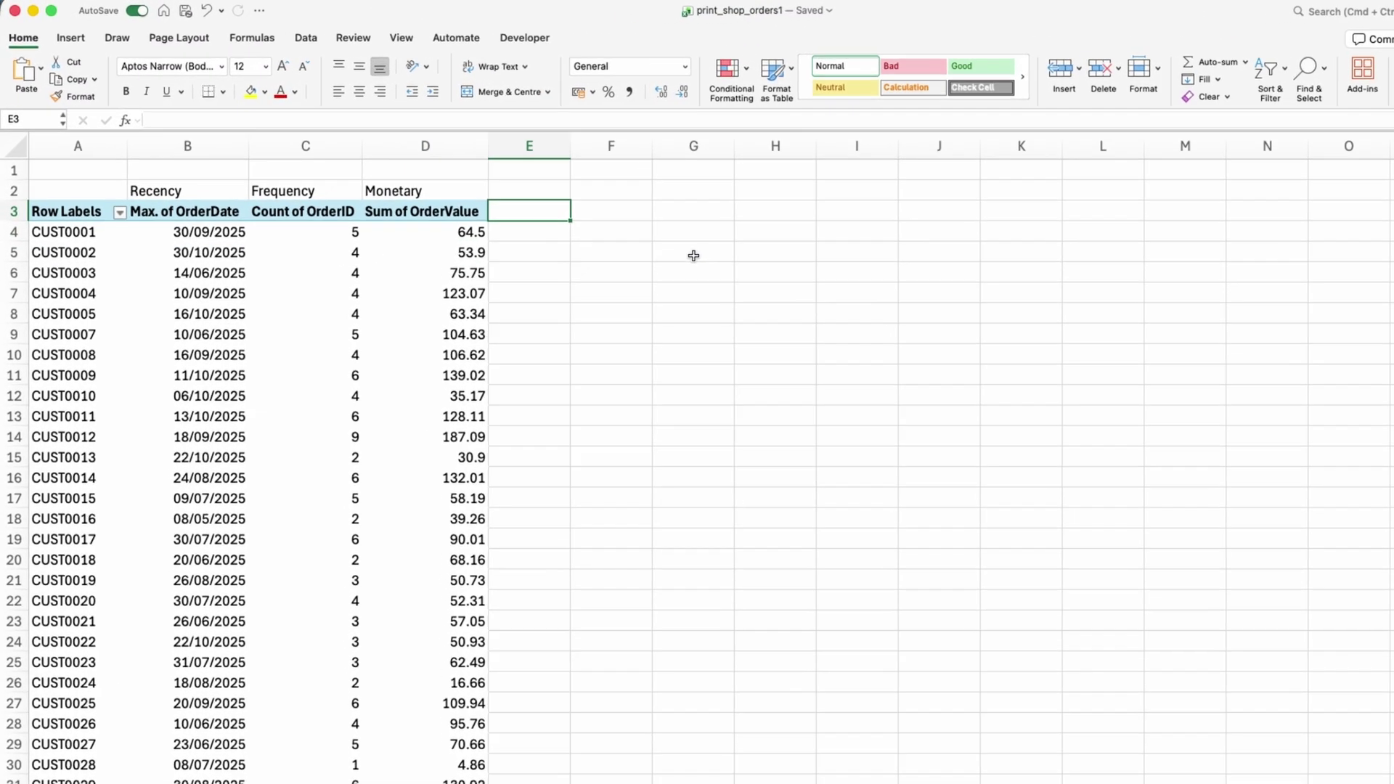
pyautogui.write('Cu')
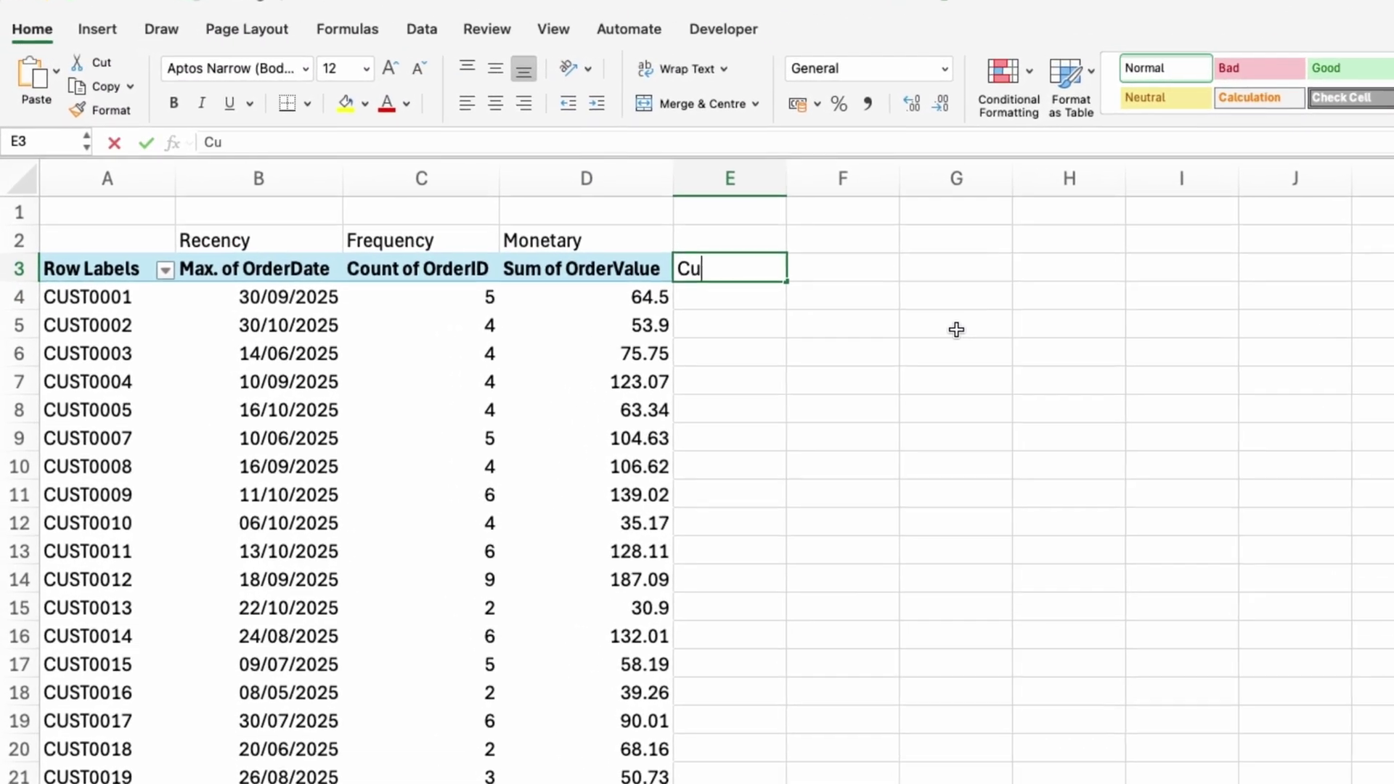
pyautogui.write('stomer_ID')
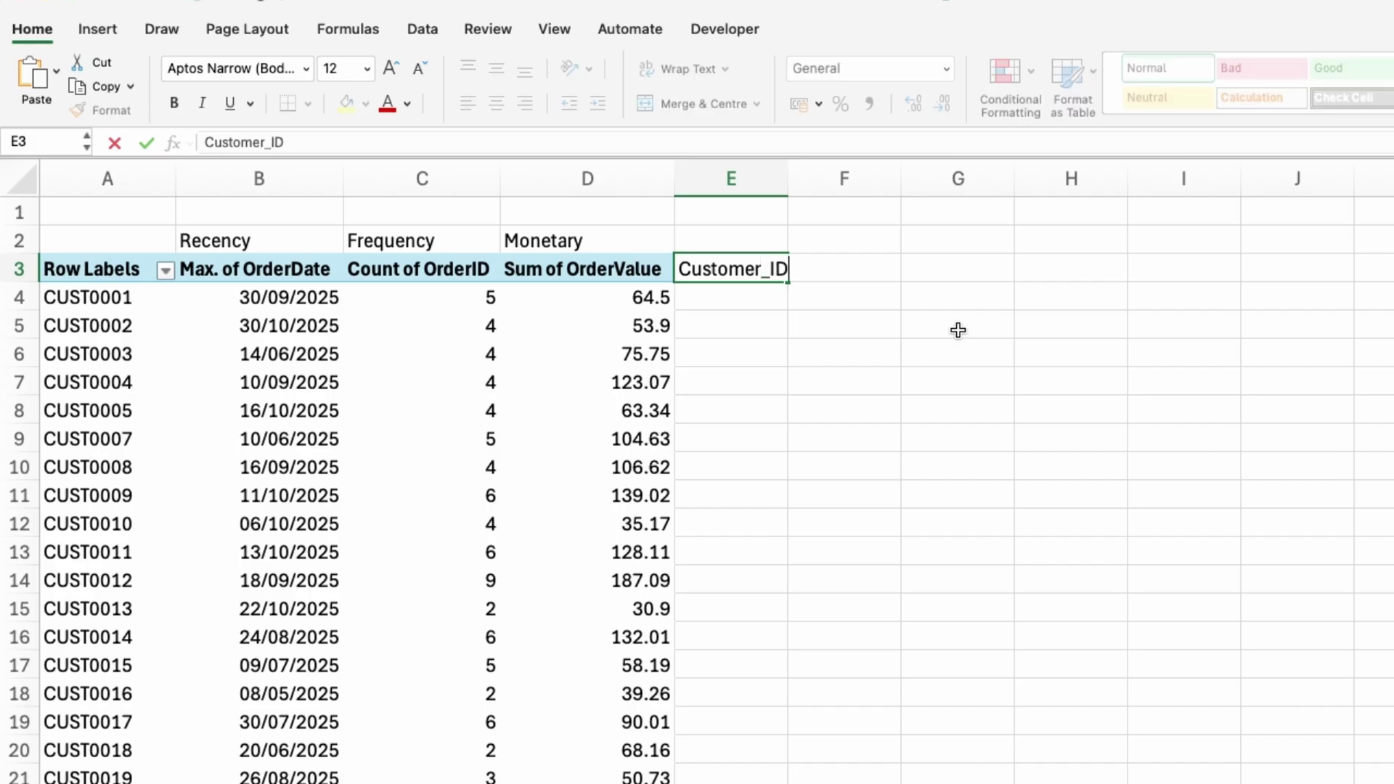
pyautogui.press('Return')
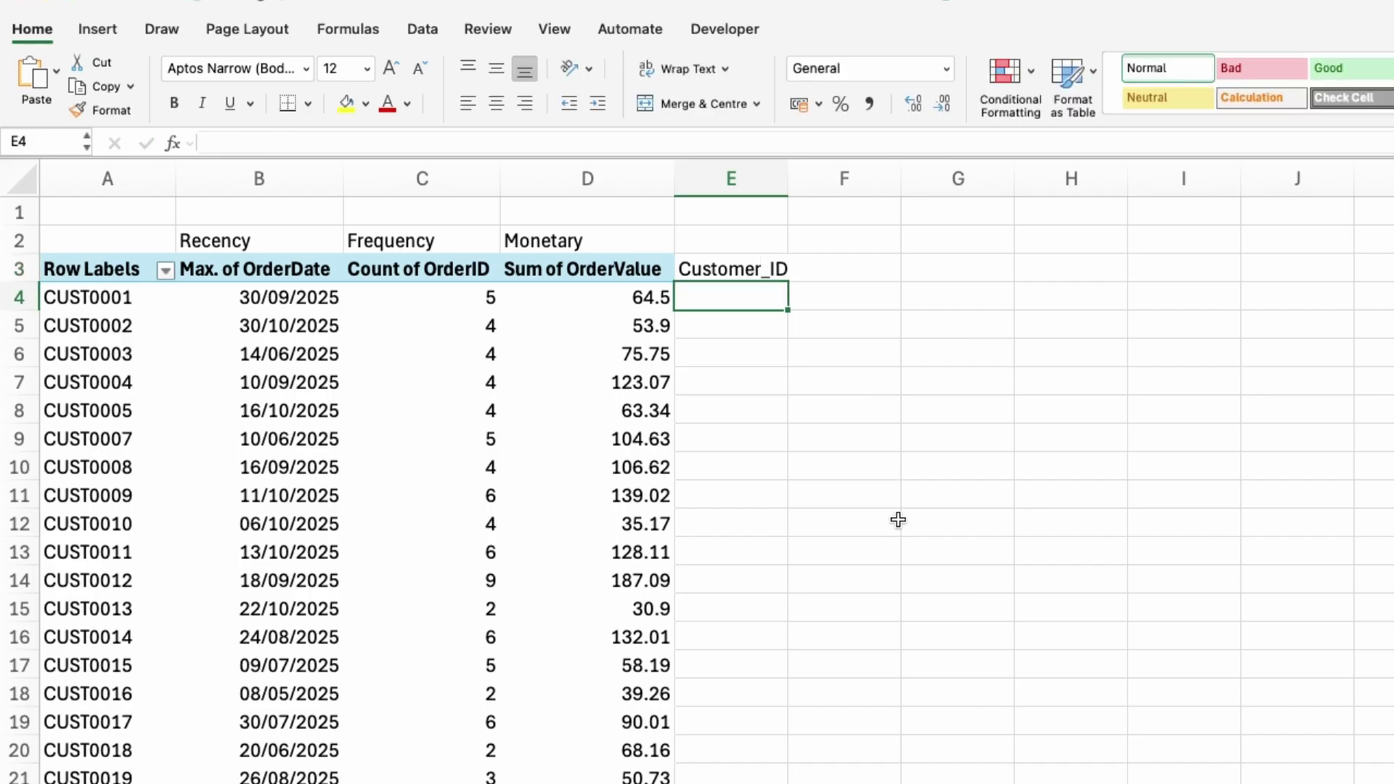
pyautogui.click(862, 294)
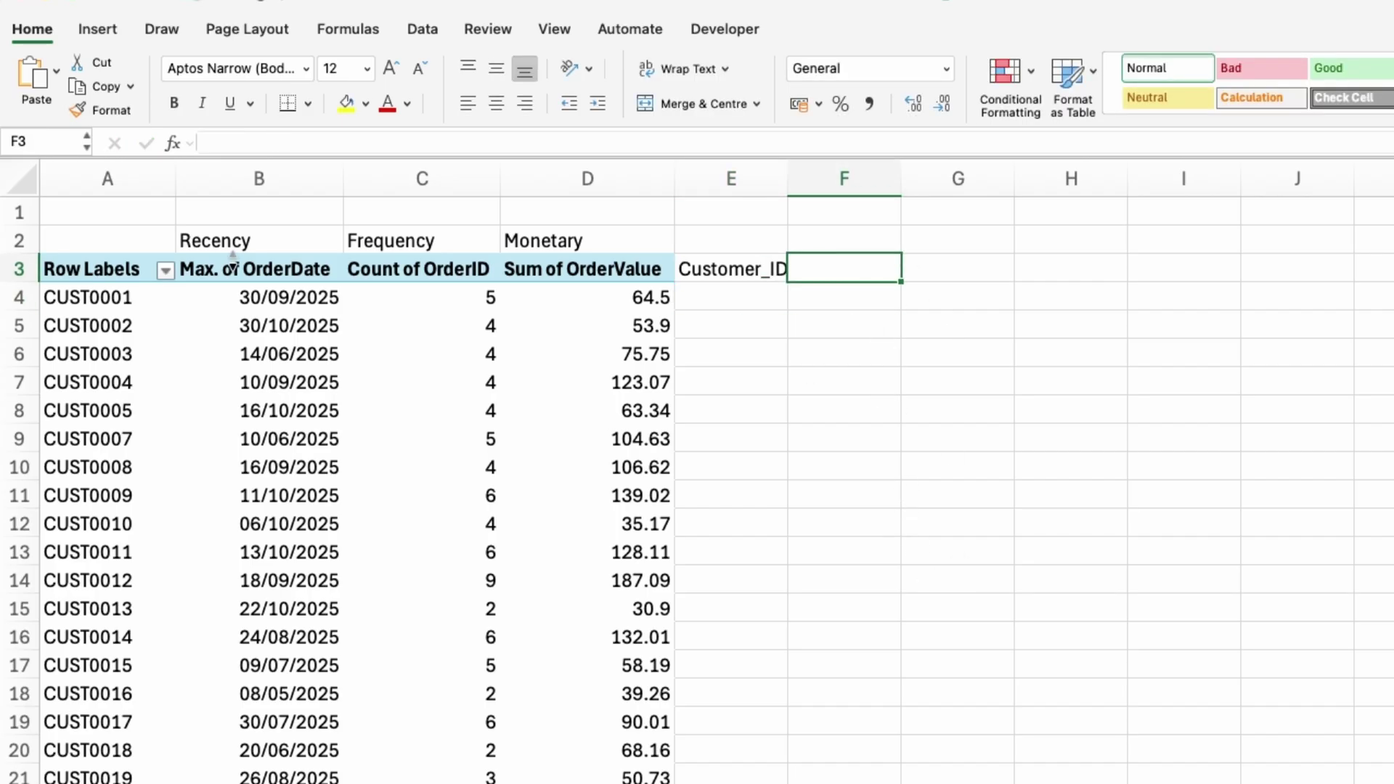
pyautogui.moveTo(205, 246); pyautogui.dragTo(556, 247)
pyautogui.hotkey('ctrl', 'c')
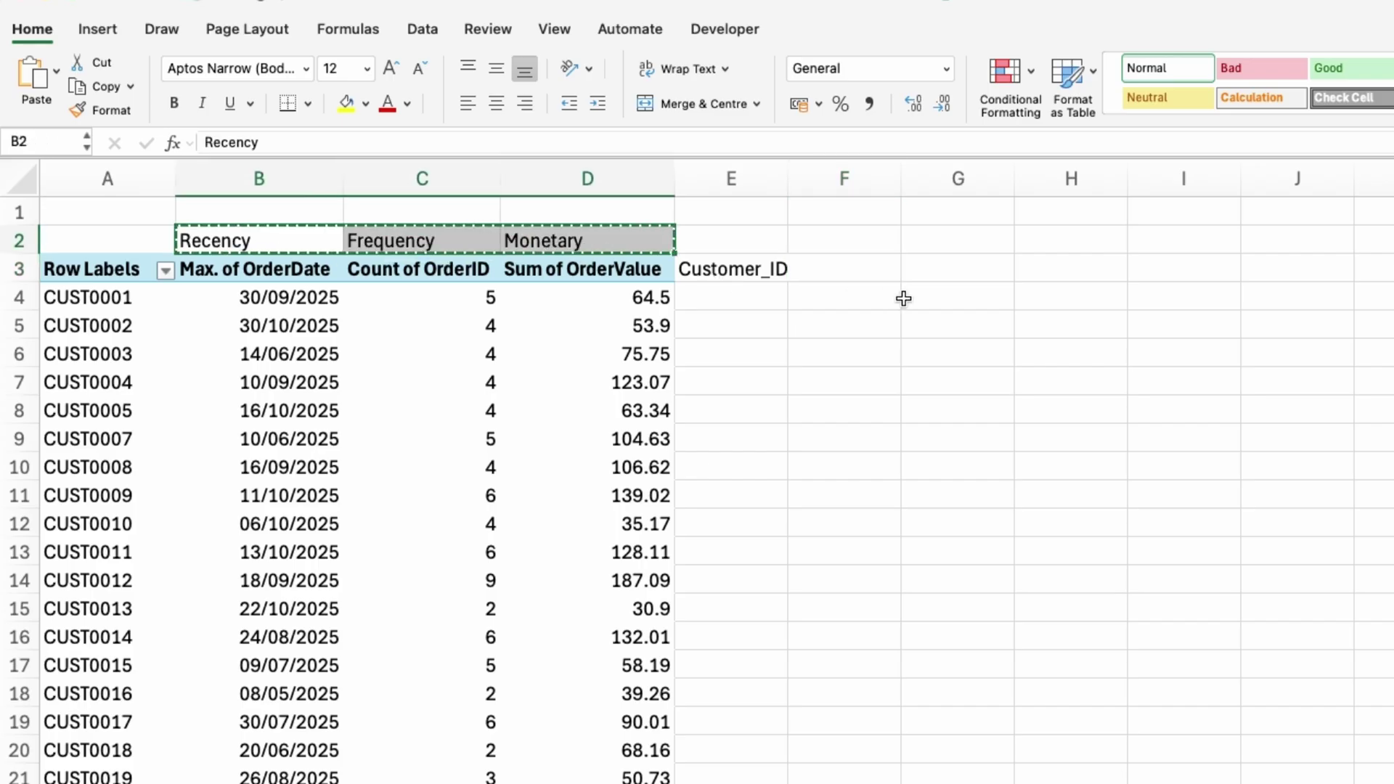
pyautogui.click(865, 271)
pyautogui.hotkey('ctrl', 'v')
pyautogui.press('Escape')
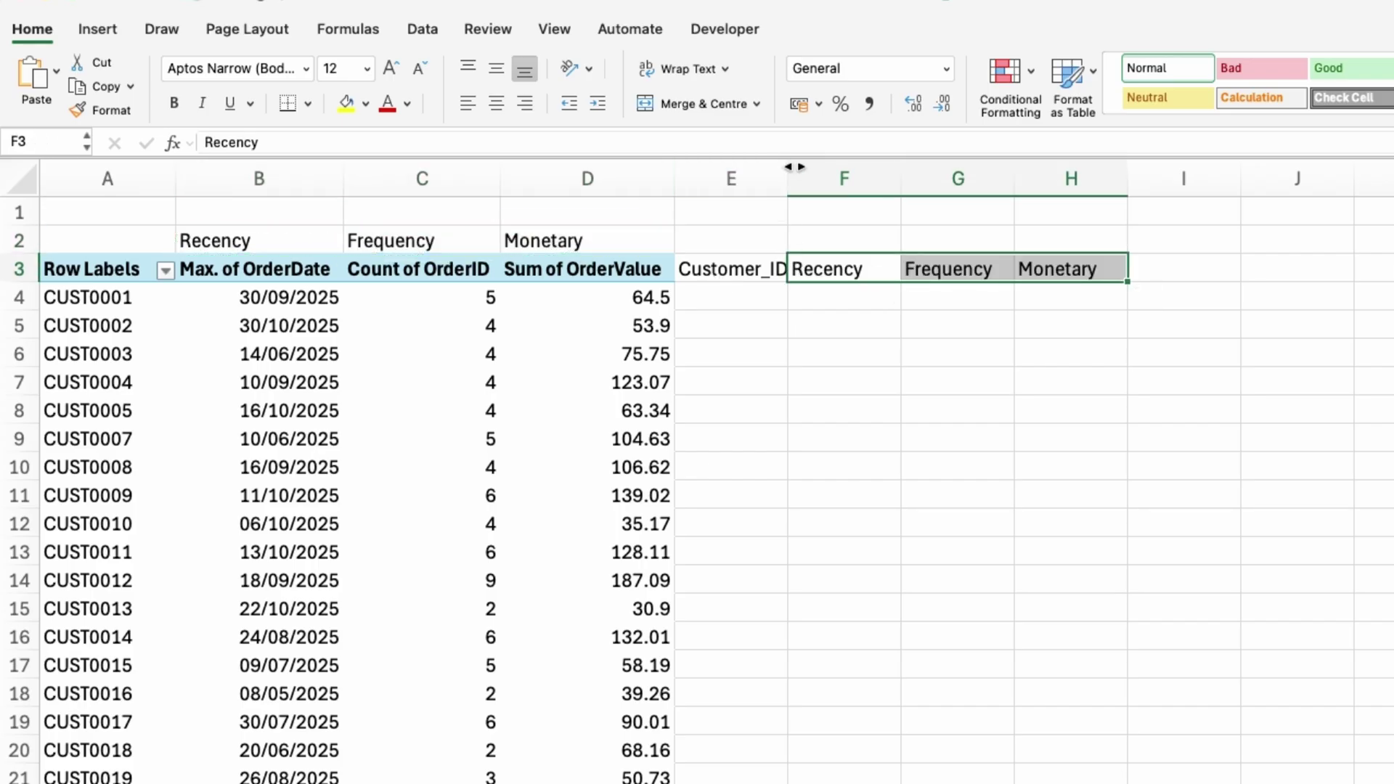
pyautogui.moveTo(787, 178); pyautogui.dragTo(799, 178)
# Enter =A4 in E4 and =TODAY()-B4 in F4 for days since last order.
pyautogui.click(768, 296)
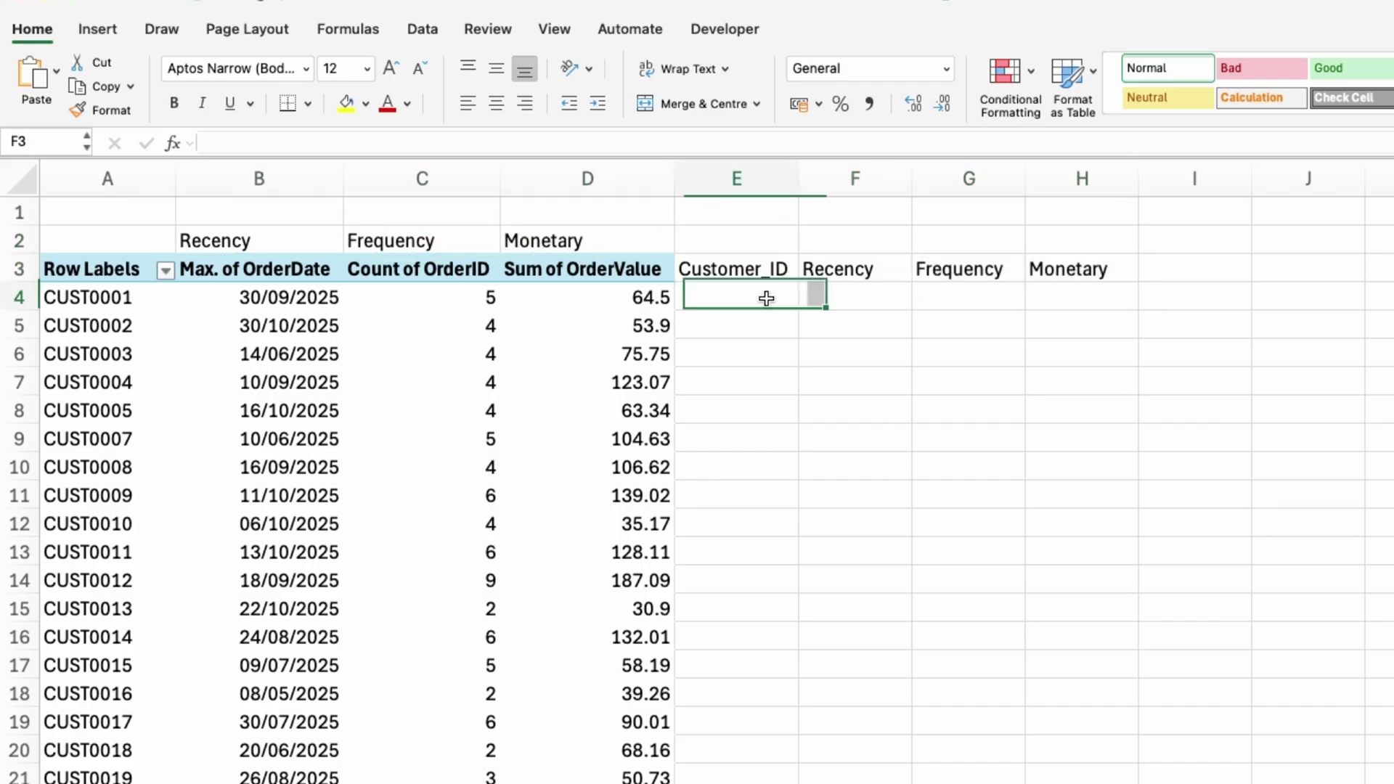
pyautogui.write('=a')
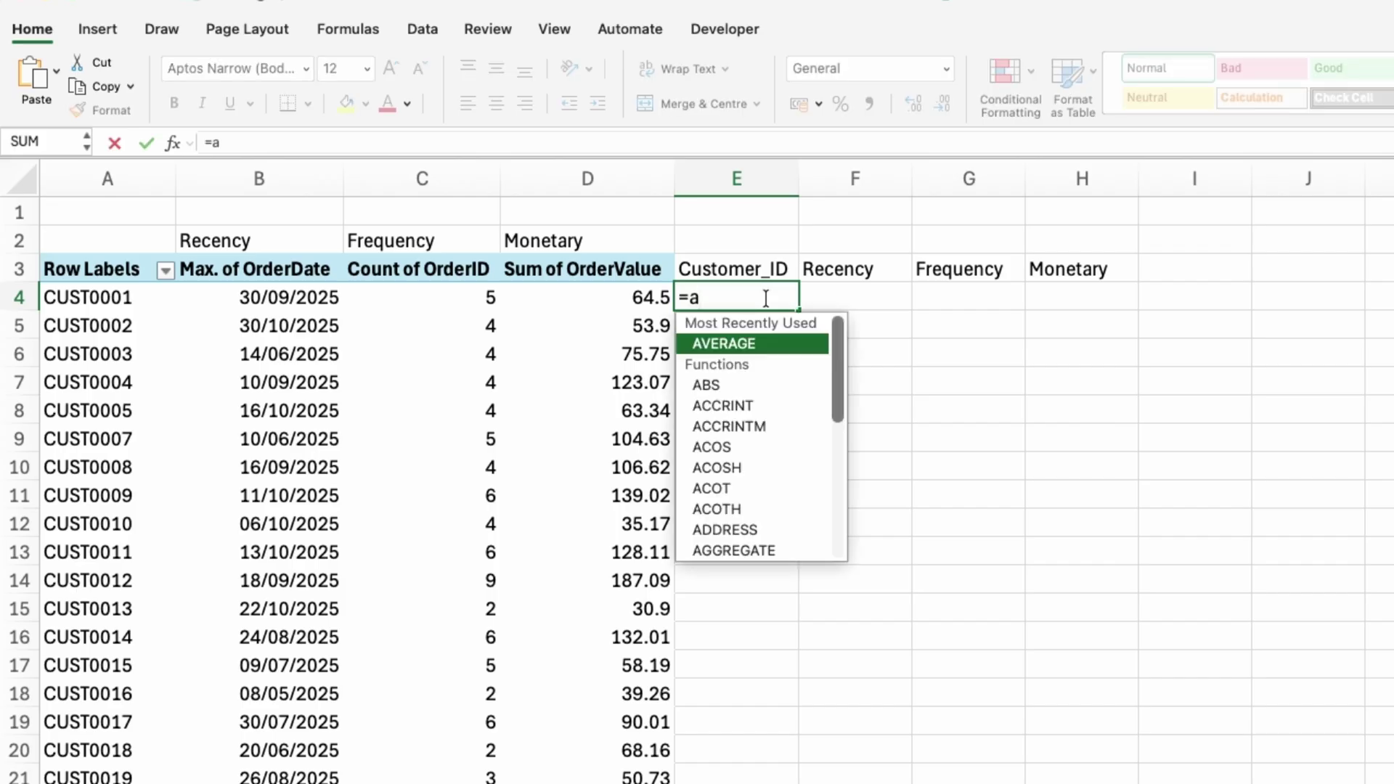
pyautogui.write('4')
pyautogui.press('Return')
pyautogui.click(839, 297)
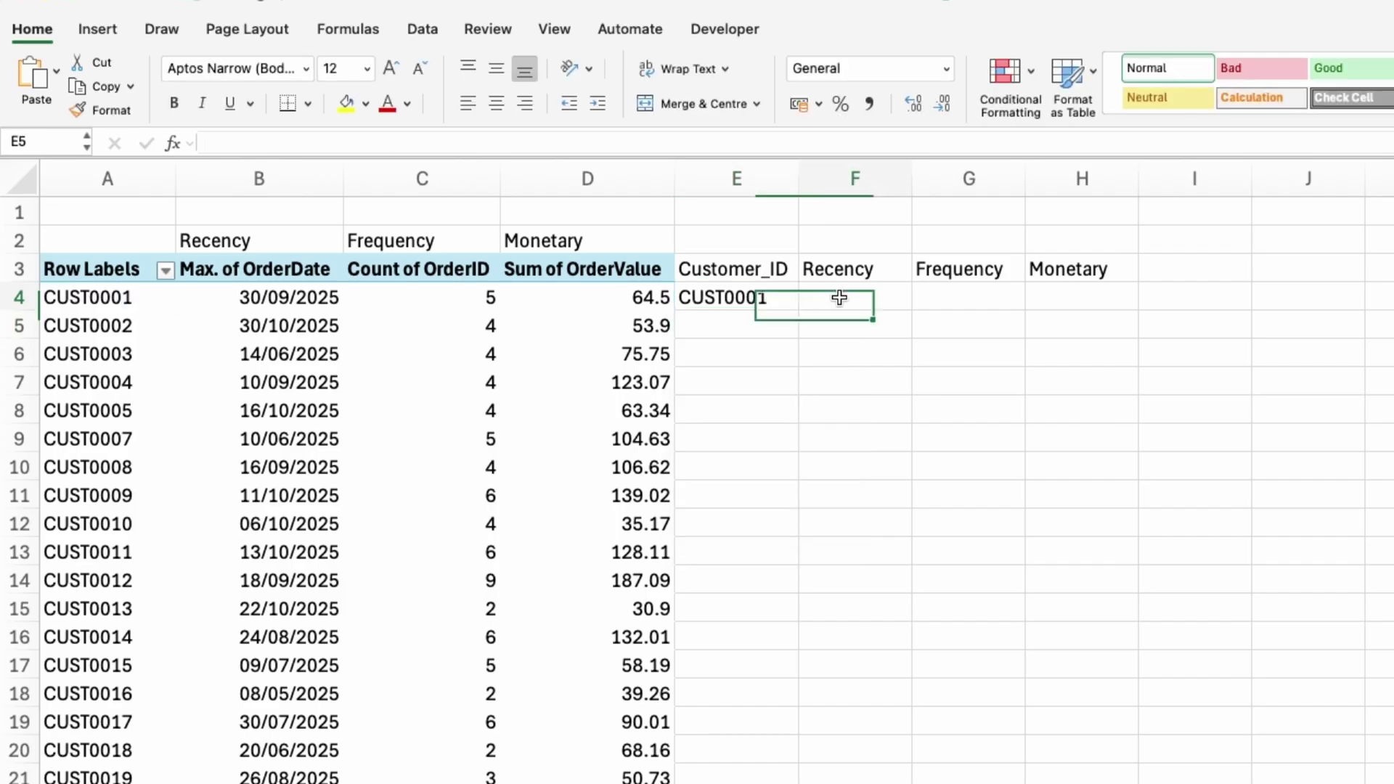
pyautogui.write('=today')
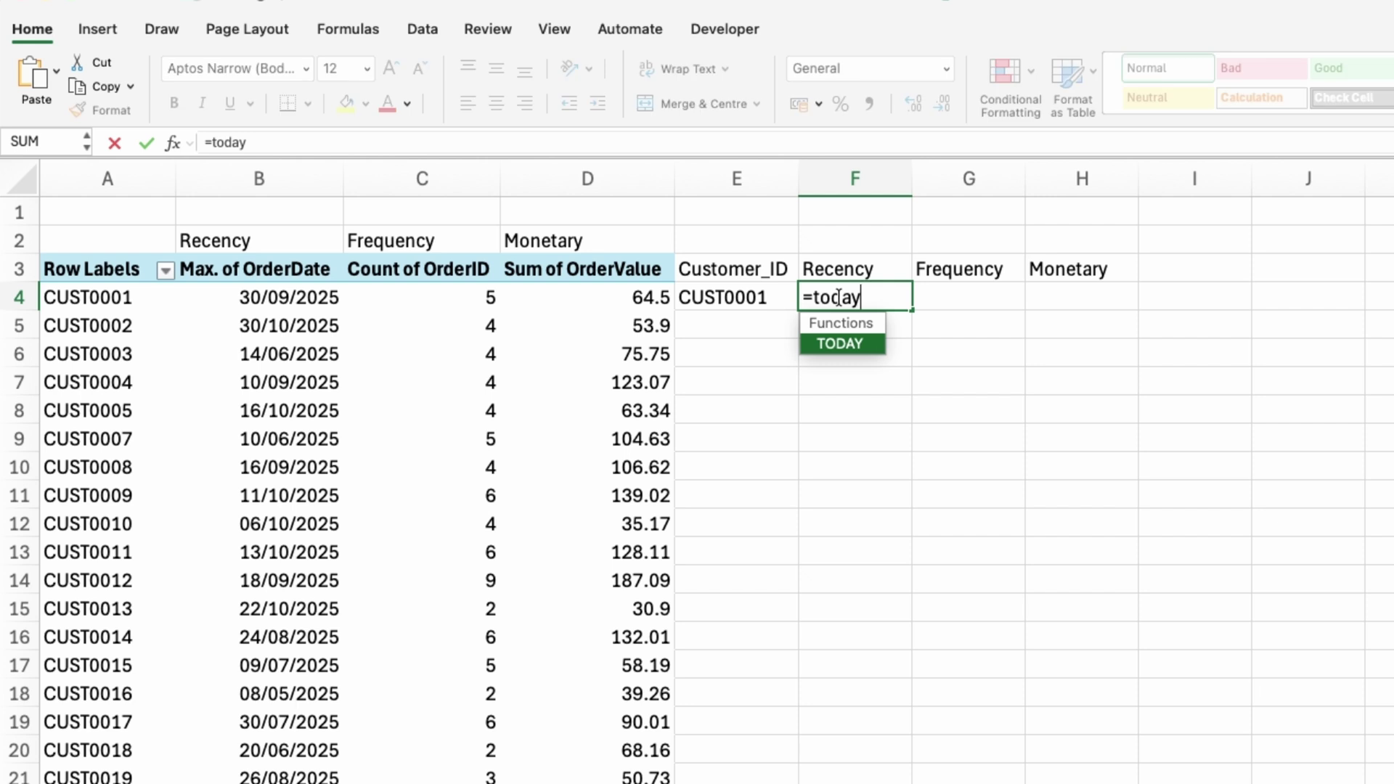
pyautogui.press('Tab')
pyautogui.write(')-')
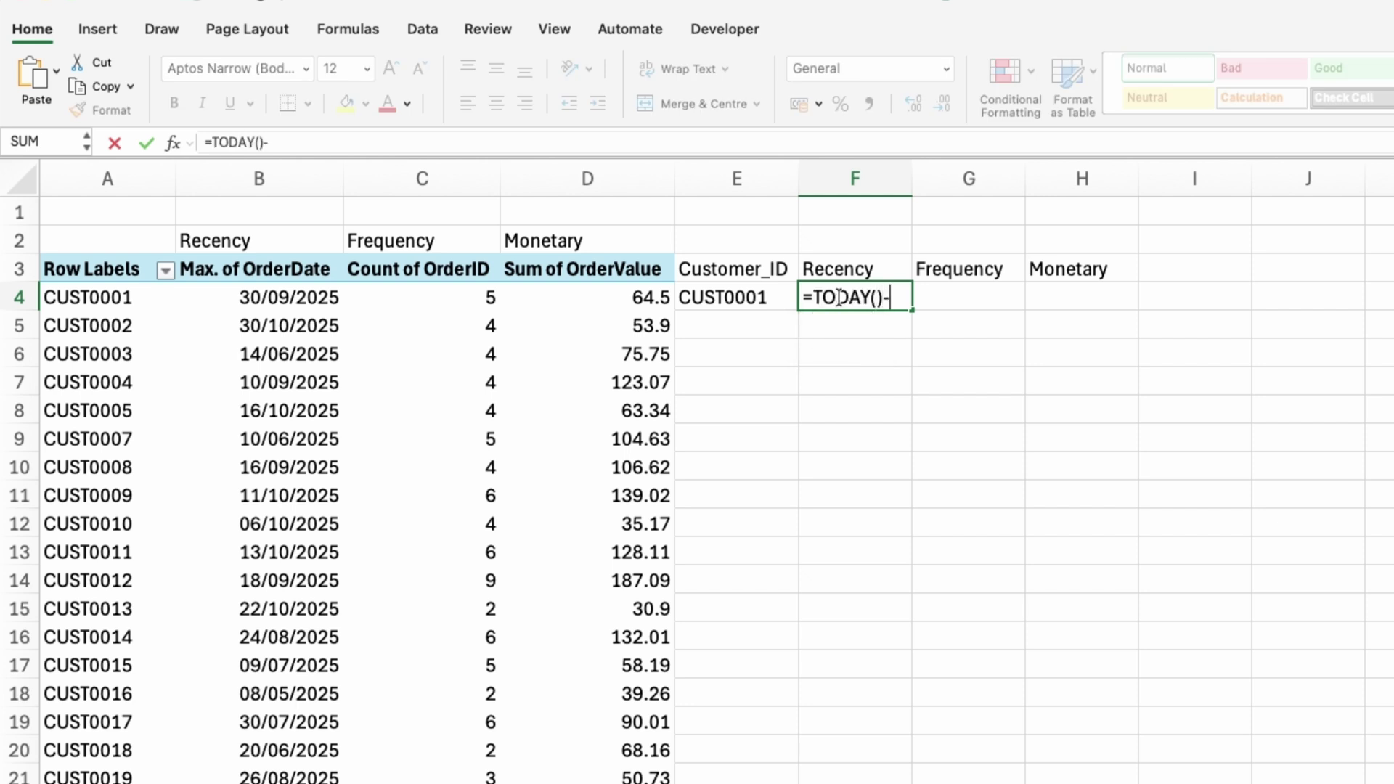
pyautogui.write('B4')
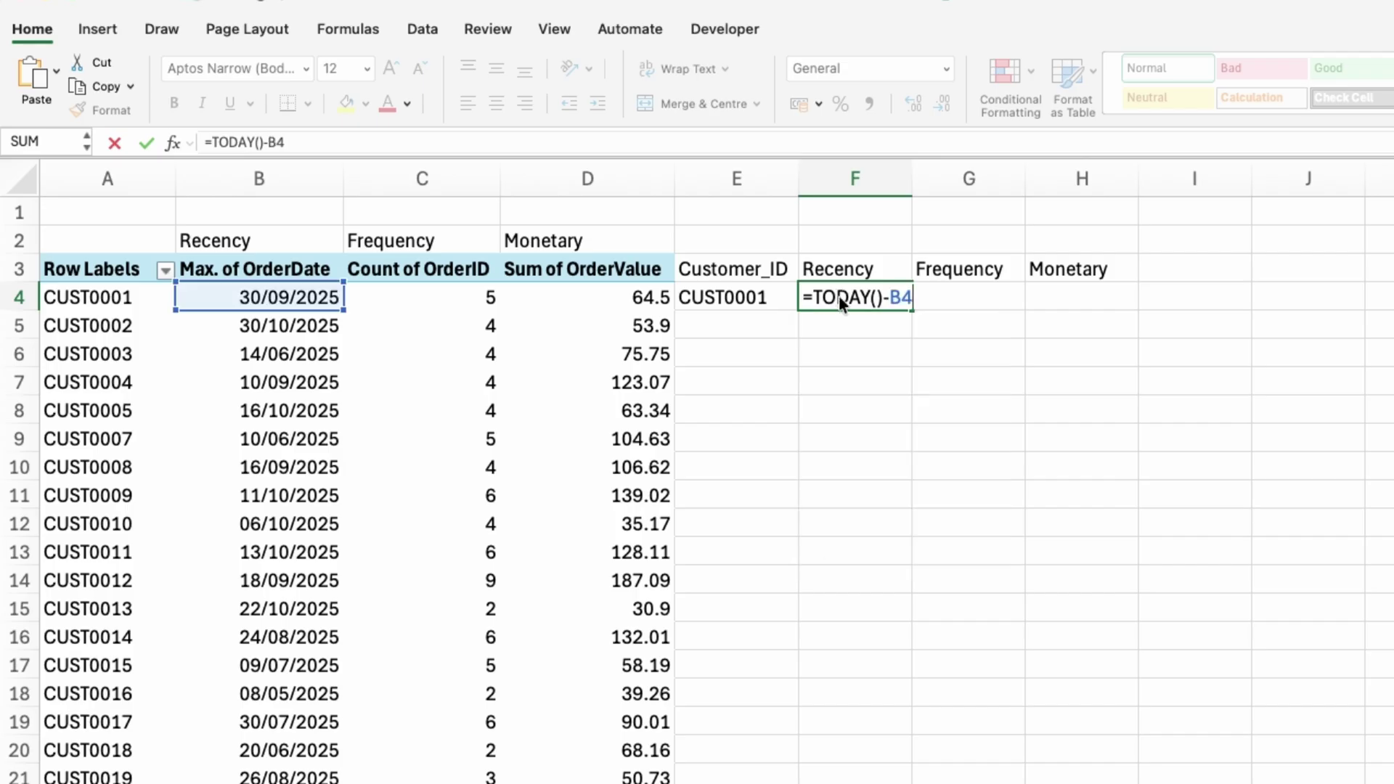
pyautogui.press('Return')
# Format F4 as Number with no decimals so recency shows whole days.
pyautogui.click(841, 304)
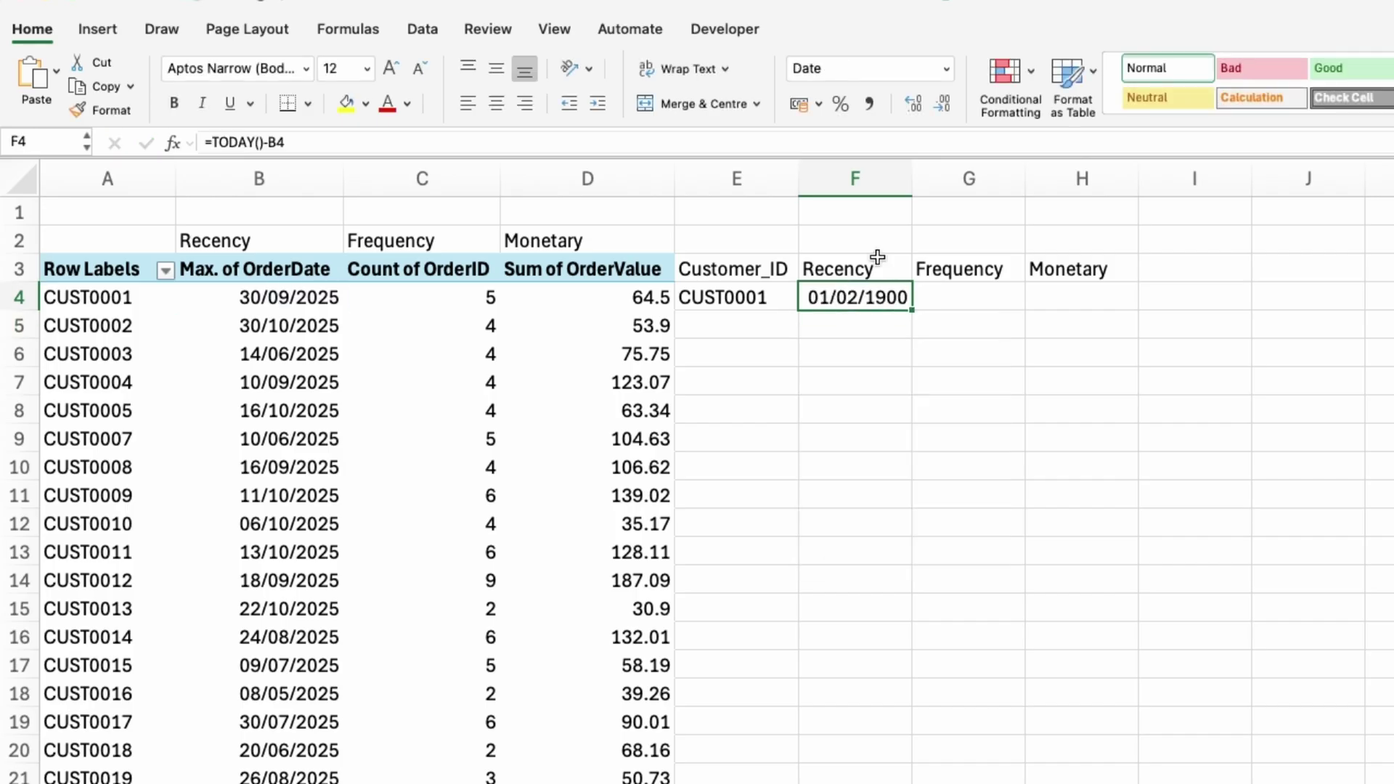
pyautogui.click(946, 69)
pyautogui.click(925, 111)
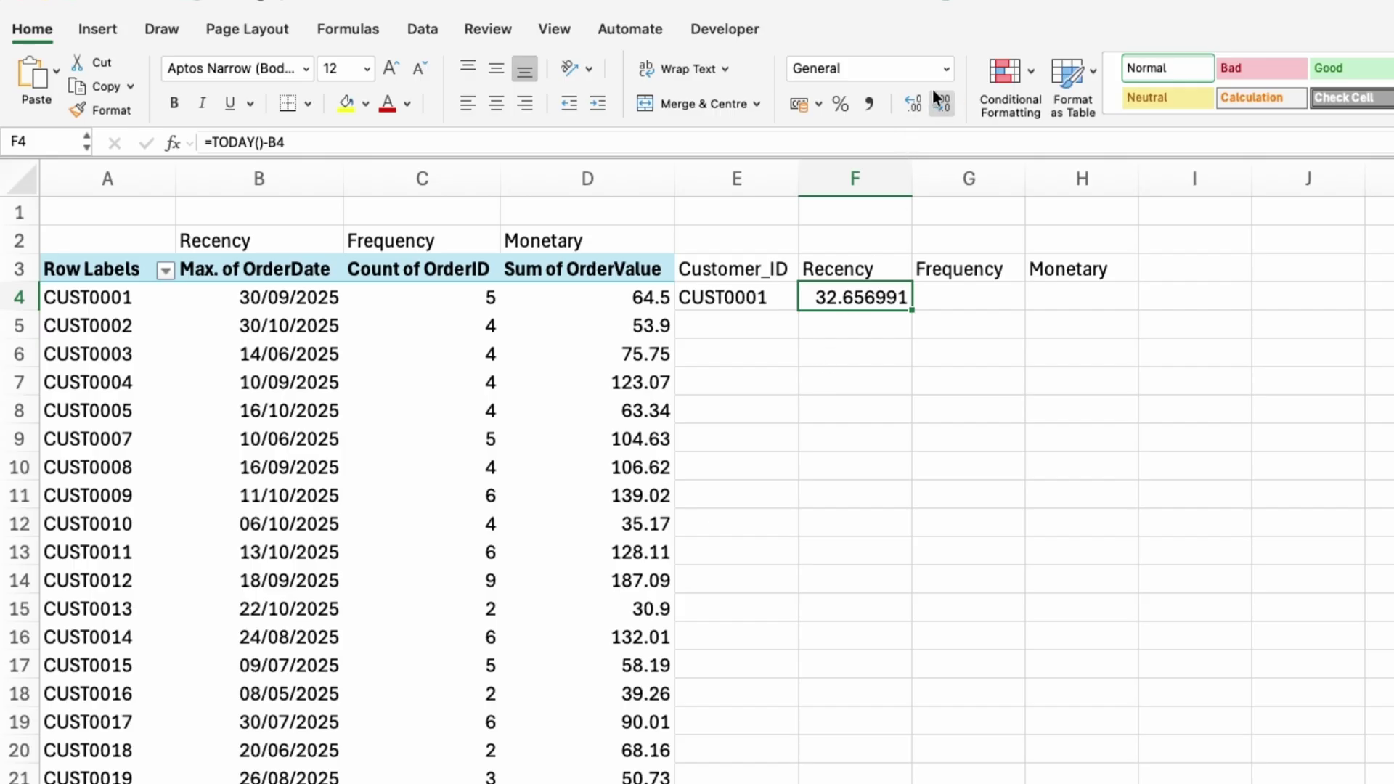
pyautogui.click(909, 104)
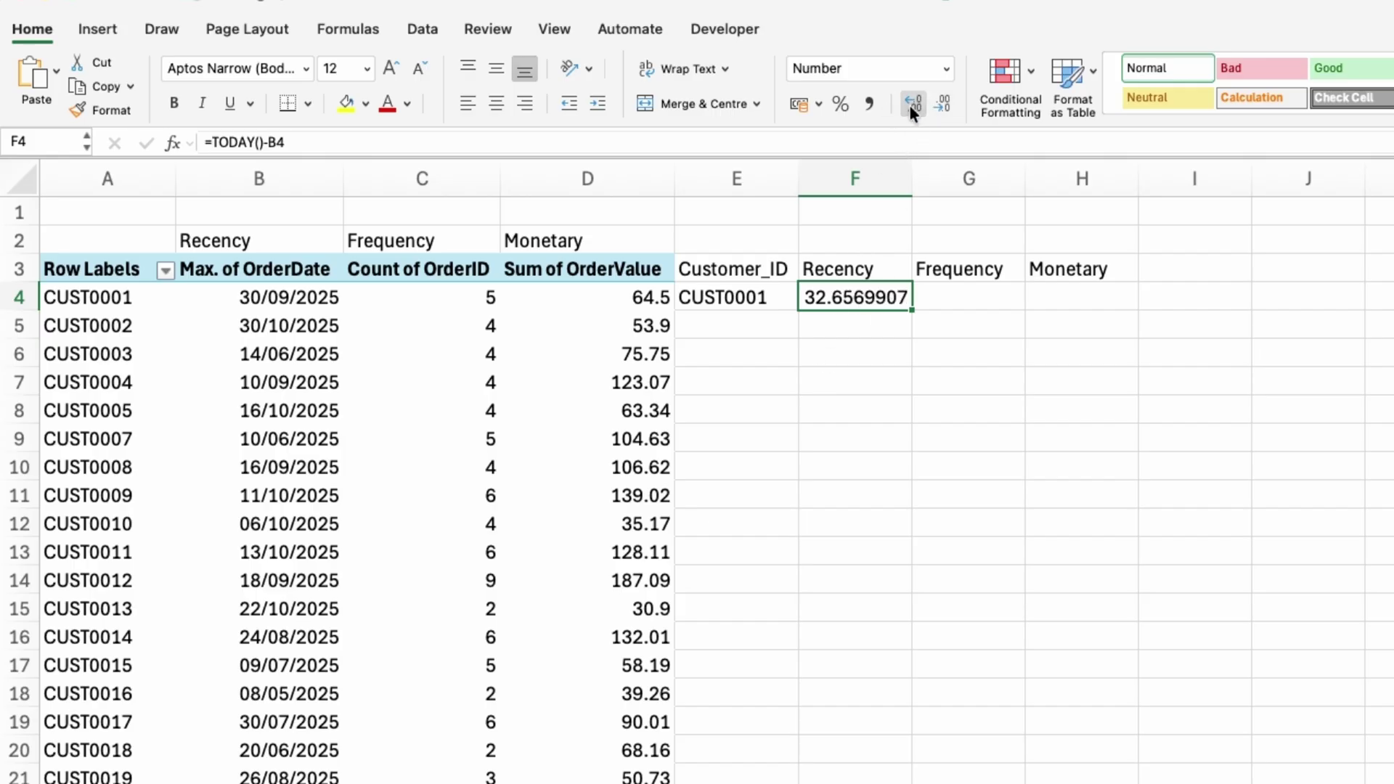
pyautogui.click(937, 103)
pyautogui.click(937, 103)
pyautogui.click(937, 103)
pyautogui.click(937, 103)
pyautogui.click(937, 103)
pyautogui.click(937, 103)
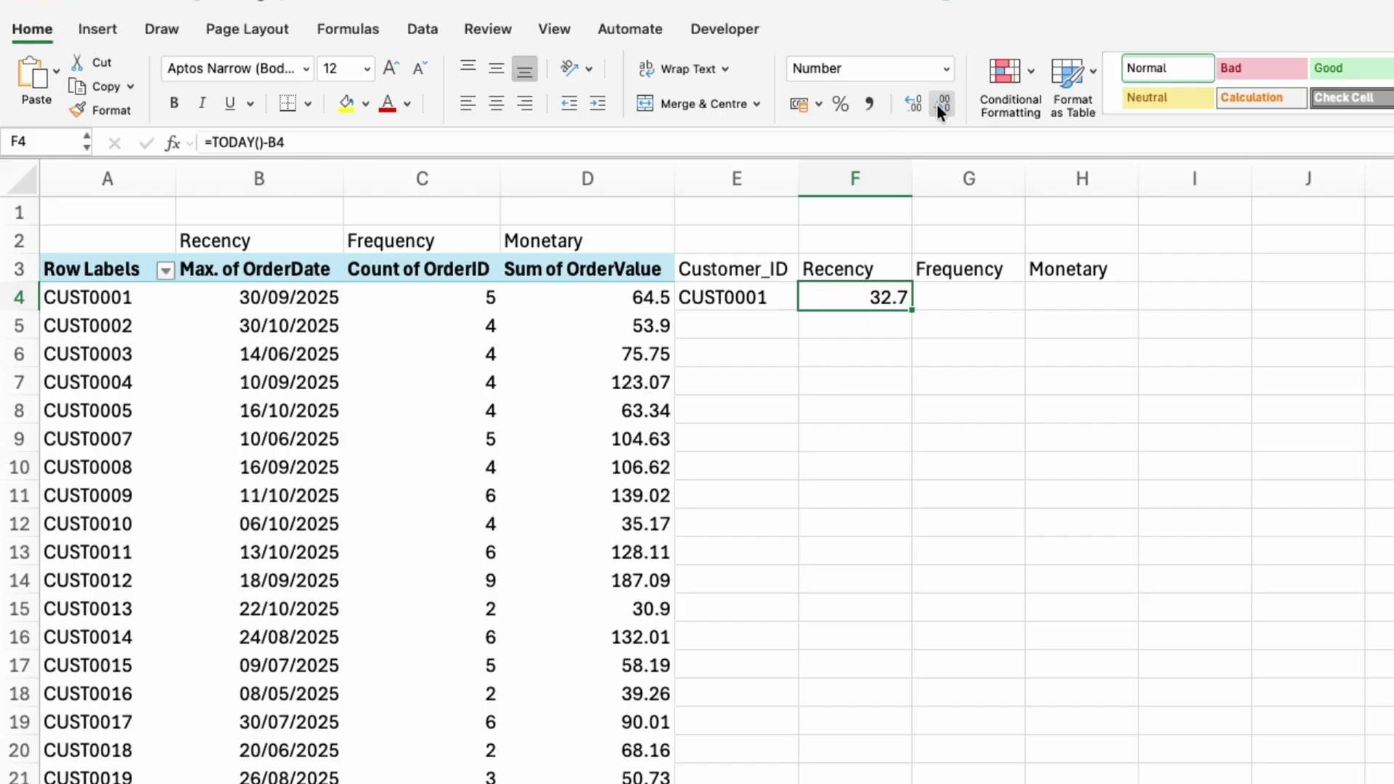
pyautogui.click(936, 103)
# Link G4 to =C4 for Frequency and H4 to =D4 for Monetary.
pyautogui.click(966, 300)
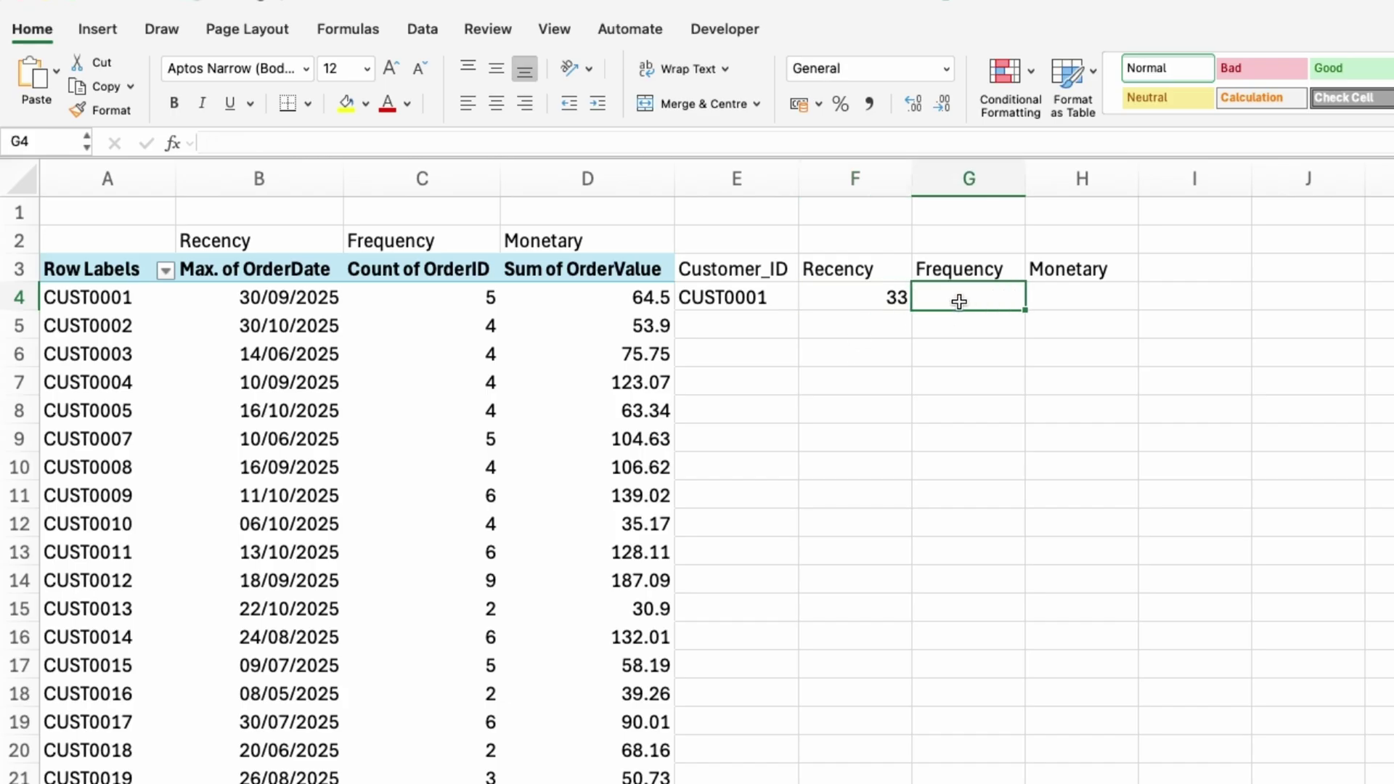
pyautogui.write('=')
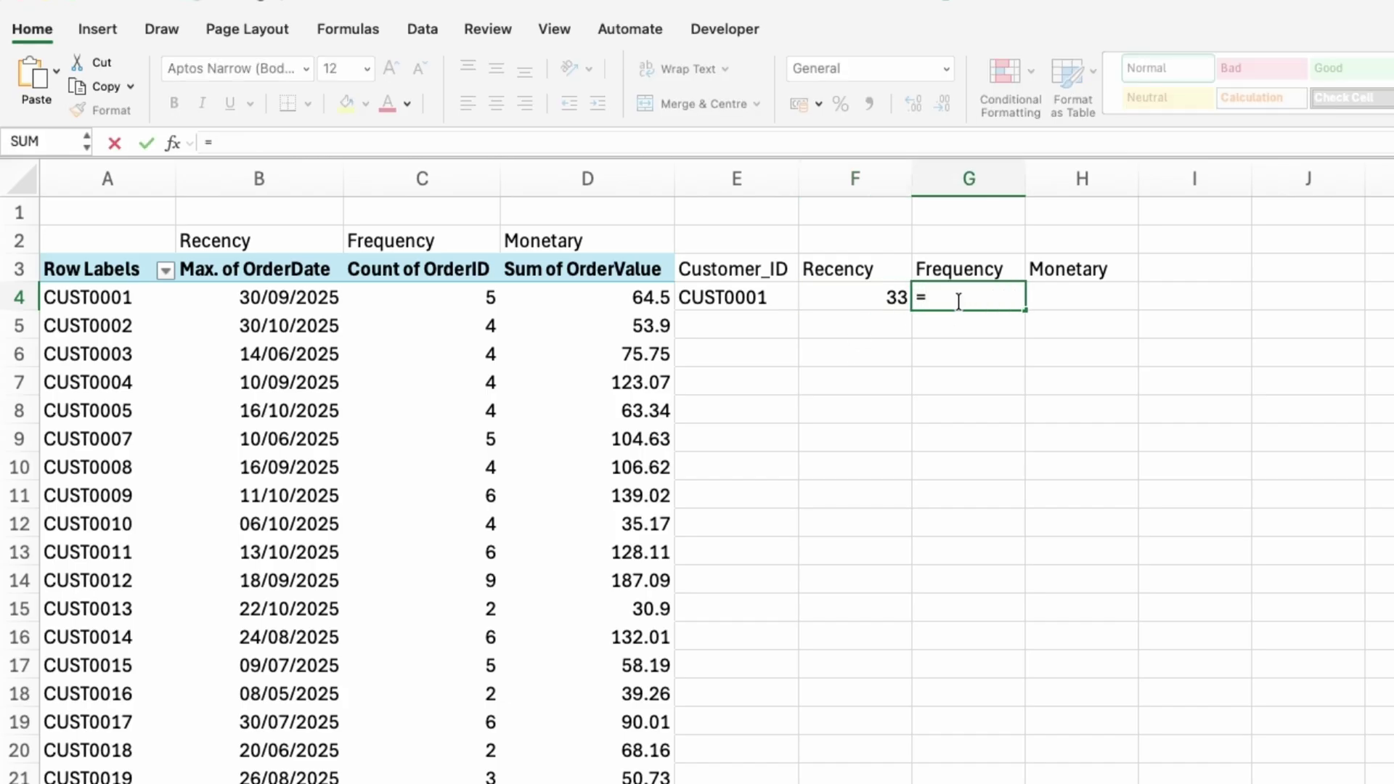
pyautogui.write('c4')
pyautogui.press('Return')
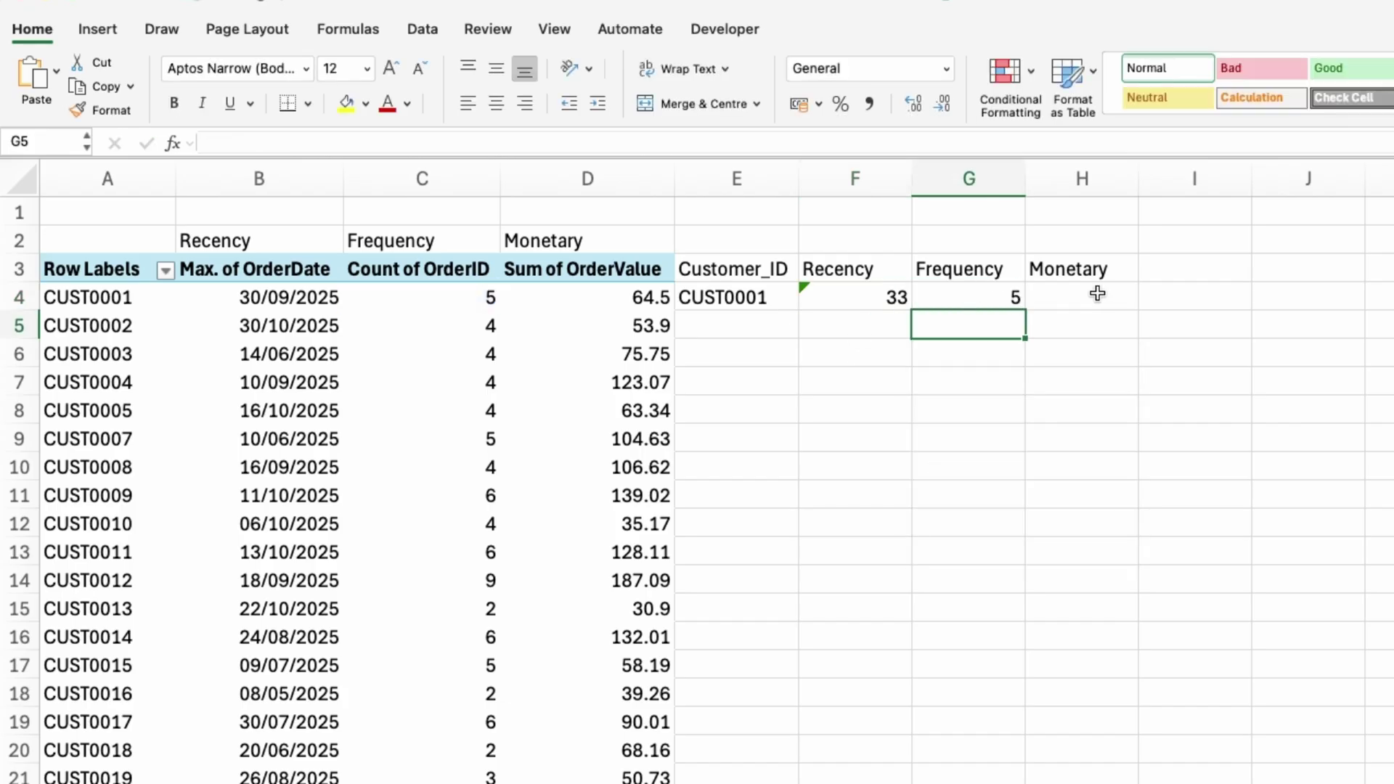
pyautogui.click(1097, 293)
pyautogui.write('=d')
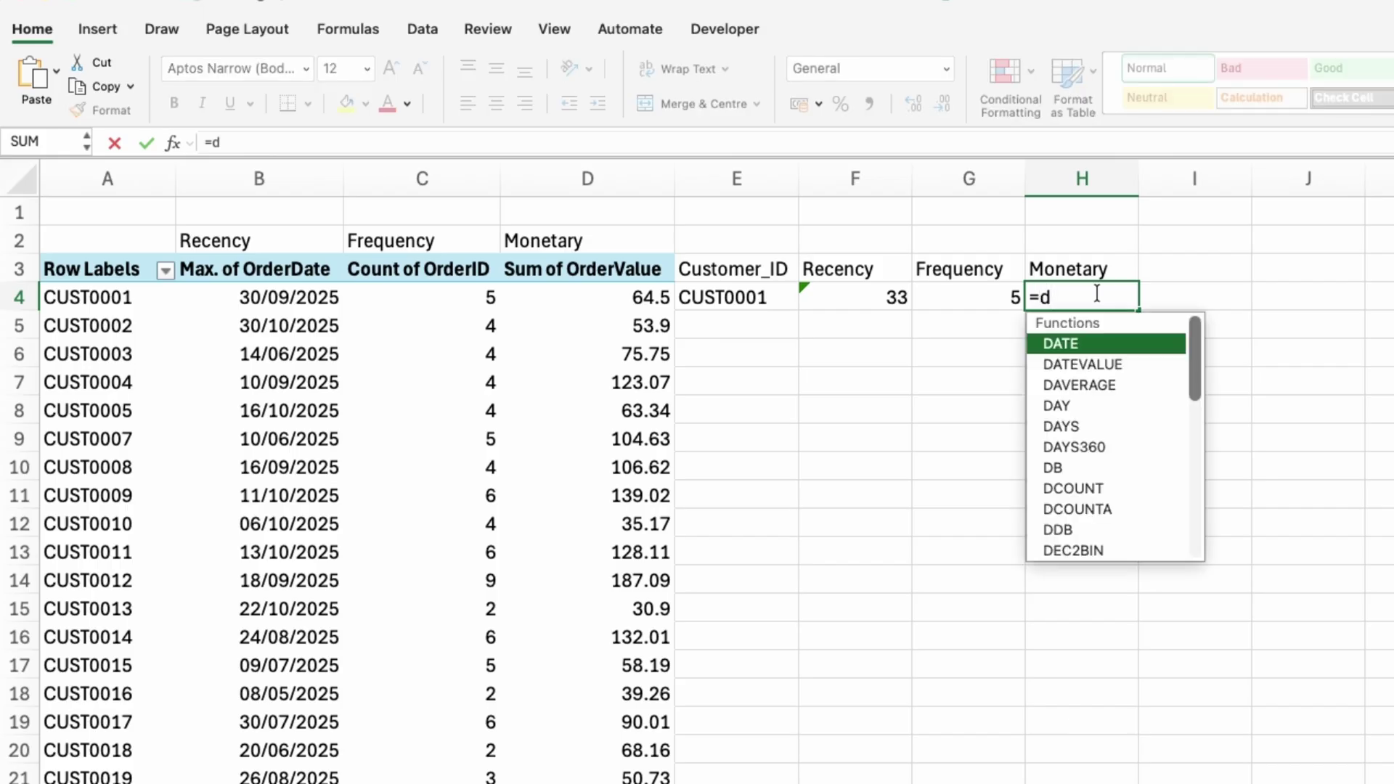
pyautogui.write('4')
pyautogui.press('Return')
# Fill the E4:H4 formulas down every customer row and spot-check the recency formulas in F6 and F12.
pyautogui.click(766, 300)
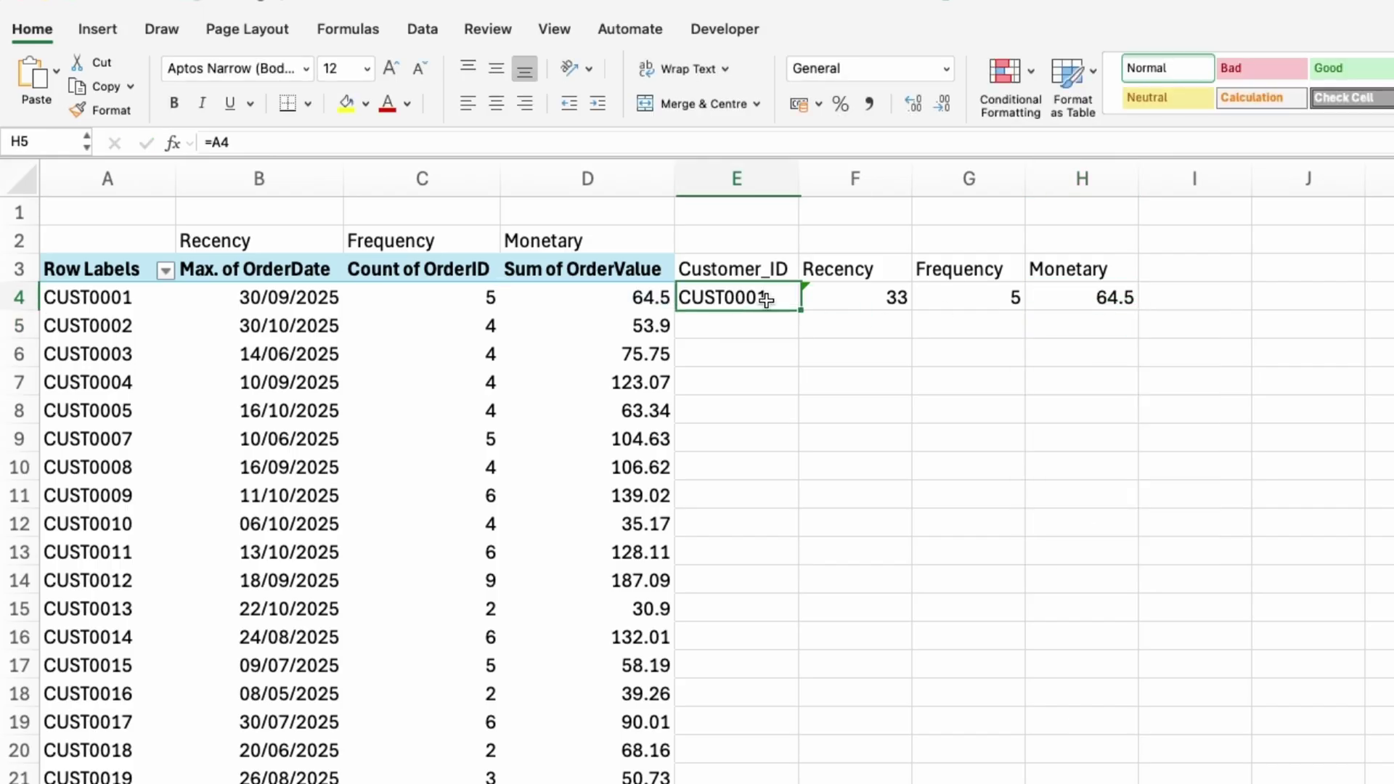
pyautogui.moveTo(766, 300); pyautogui.dragTo(1074, 296)
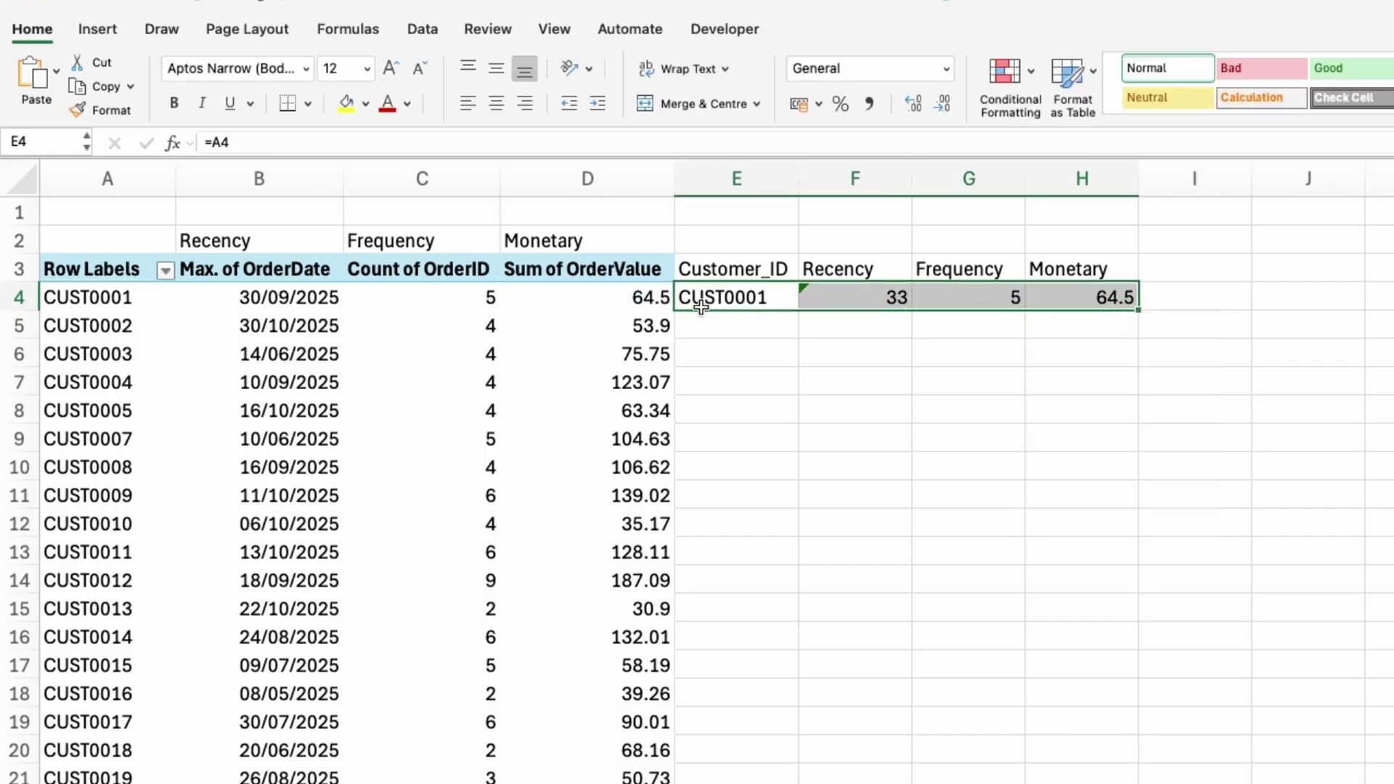
pyautogui.doubleClick(1136, 311)
pyautogui.click(987, 514)
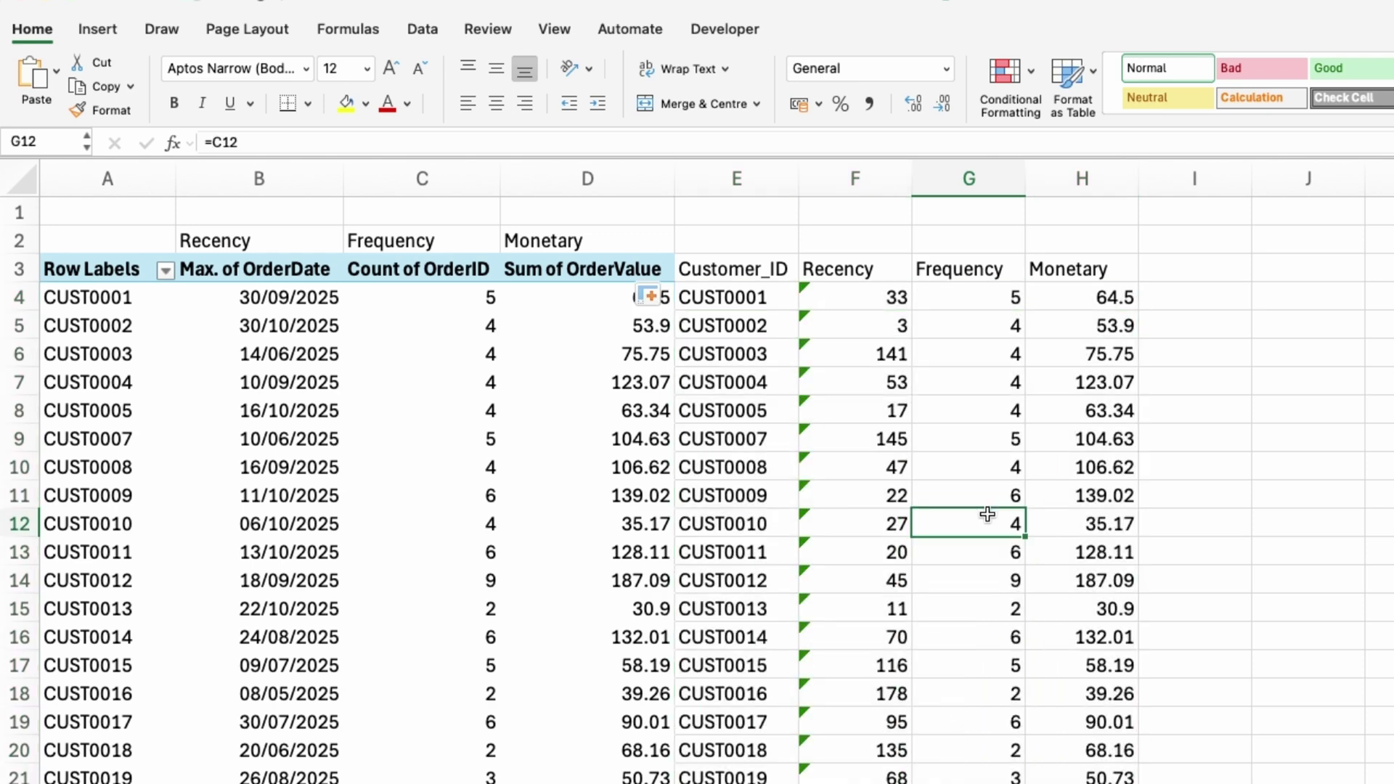
pyautogui.click(865, 356)
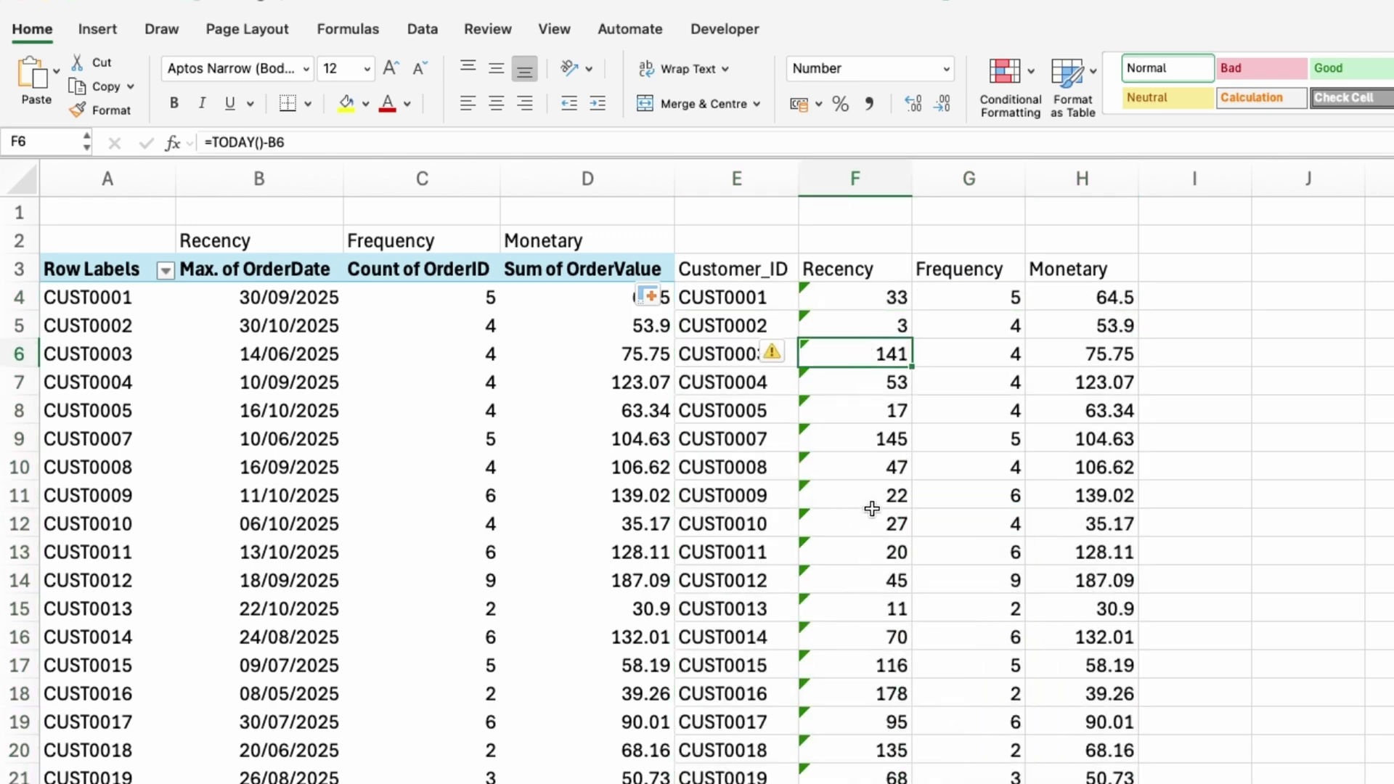
pyautogui.scroll(-3, 897, 600)
pyautogui.scroll(3, 850, 537)
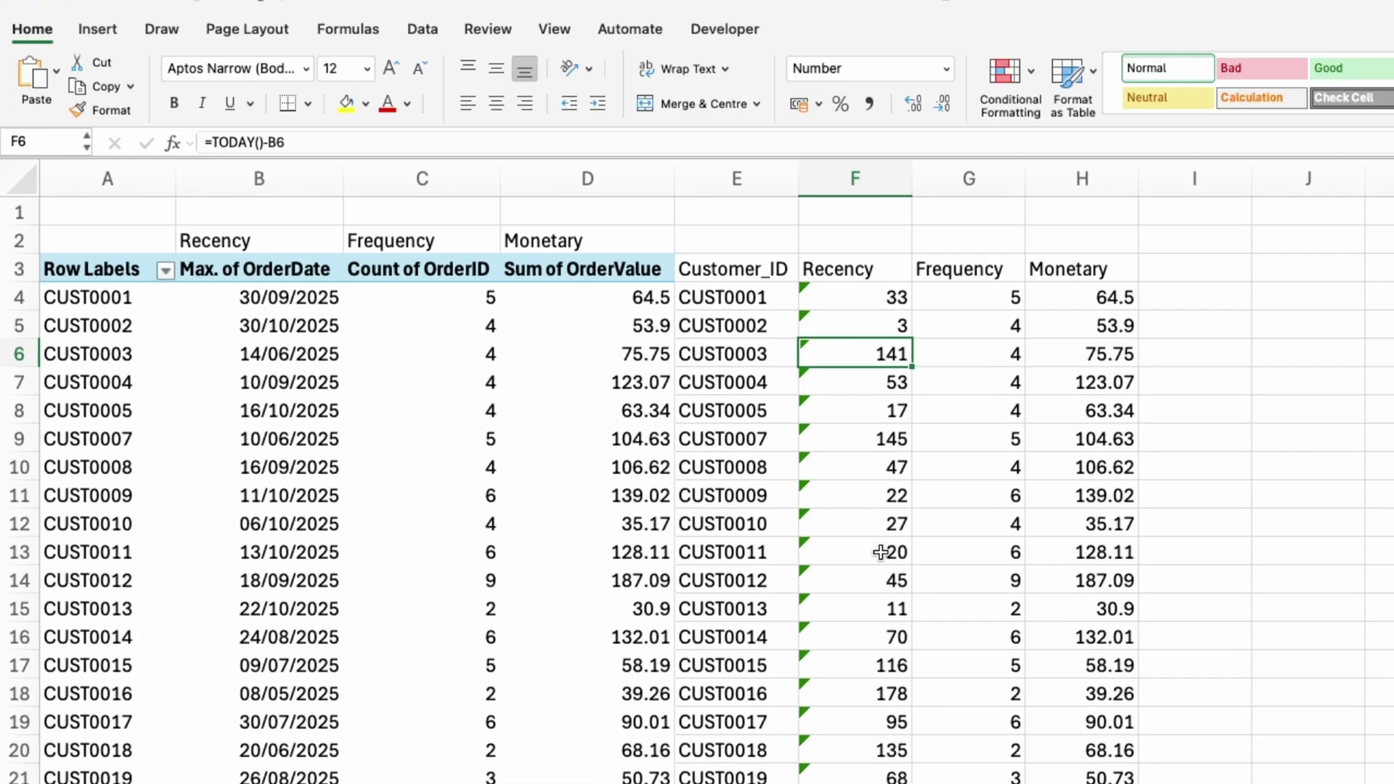
pyautogui.click(847, 525)
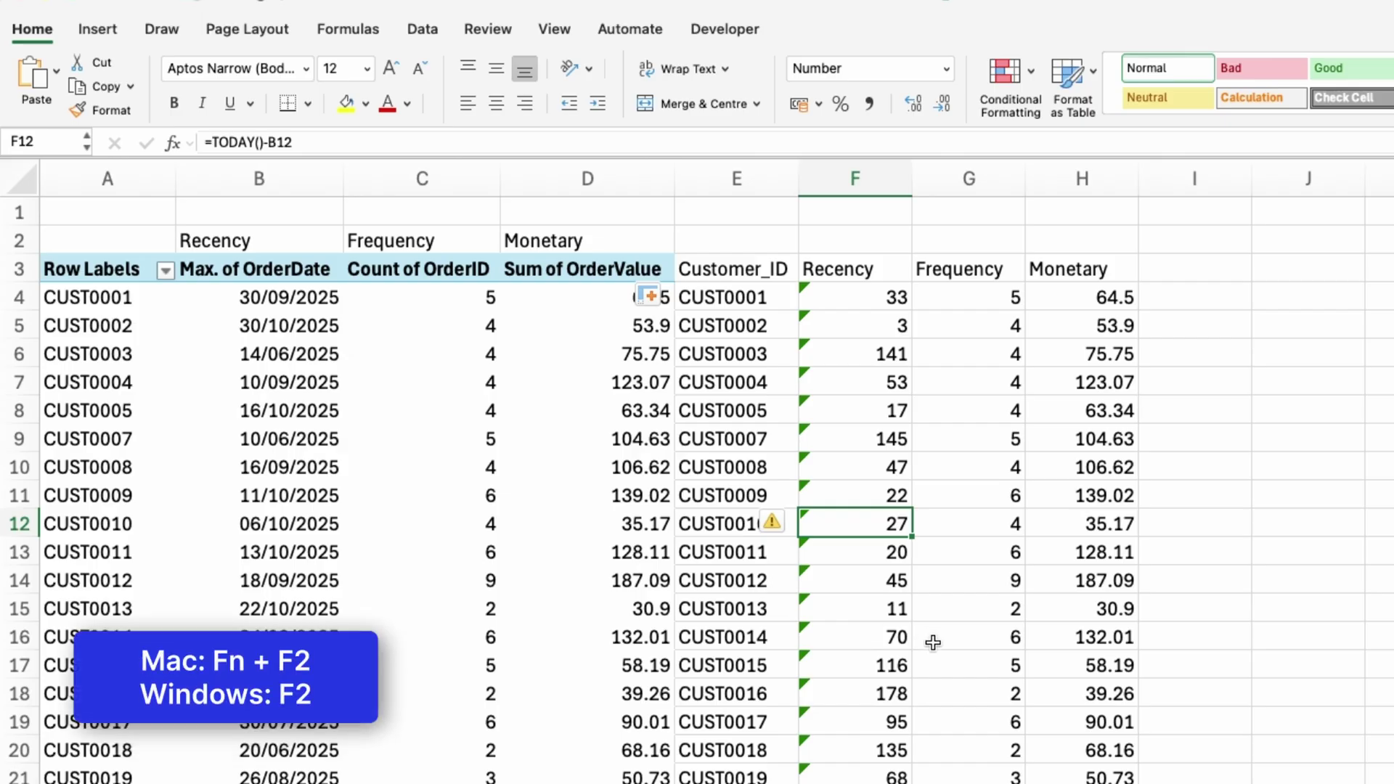
pyautogui.press('F2')
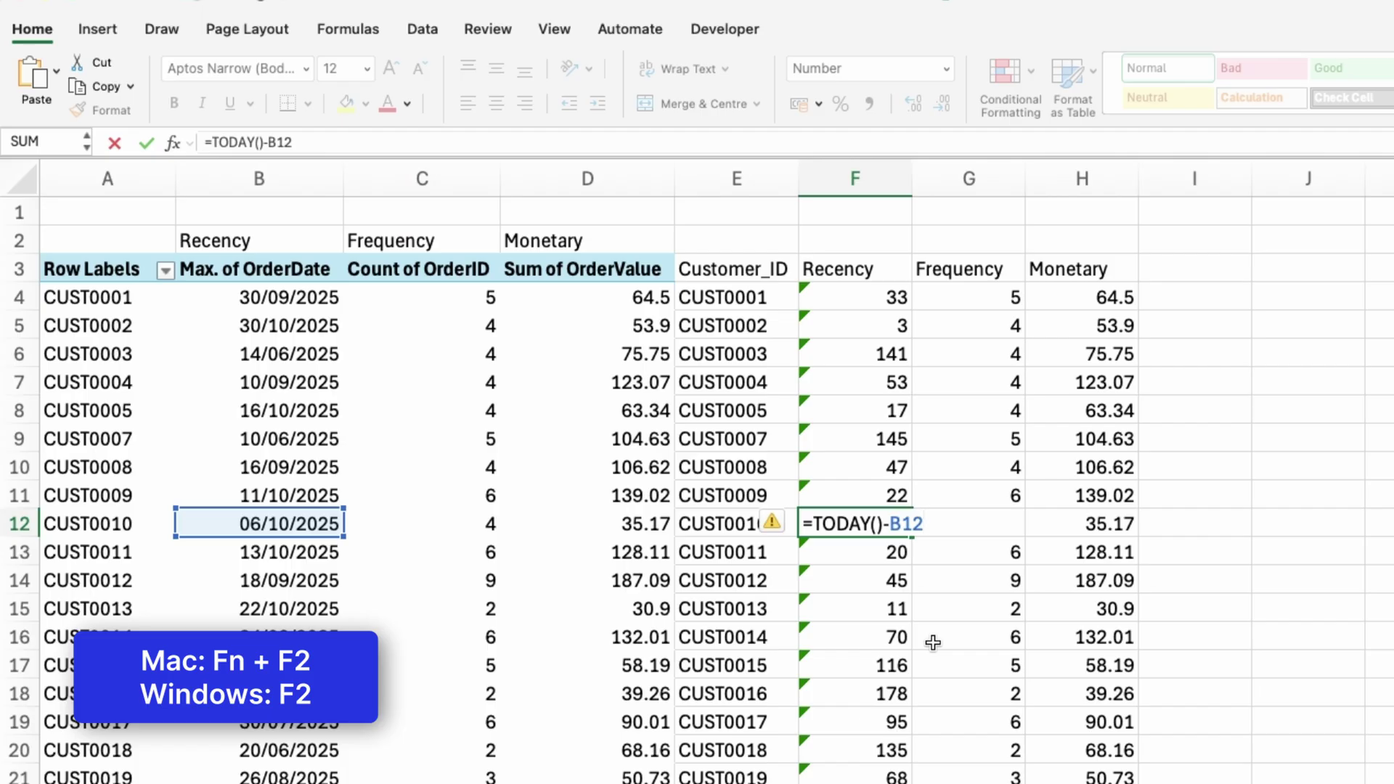
pyautogui.hotkey('ctrl', 'Return')
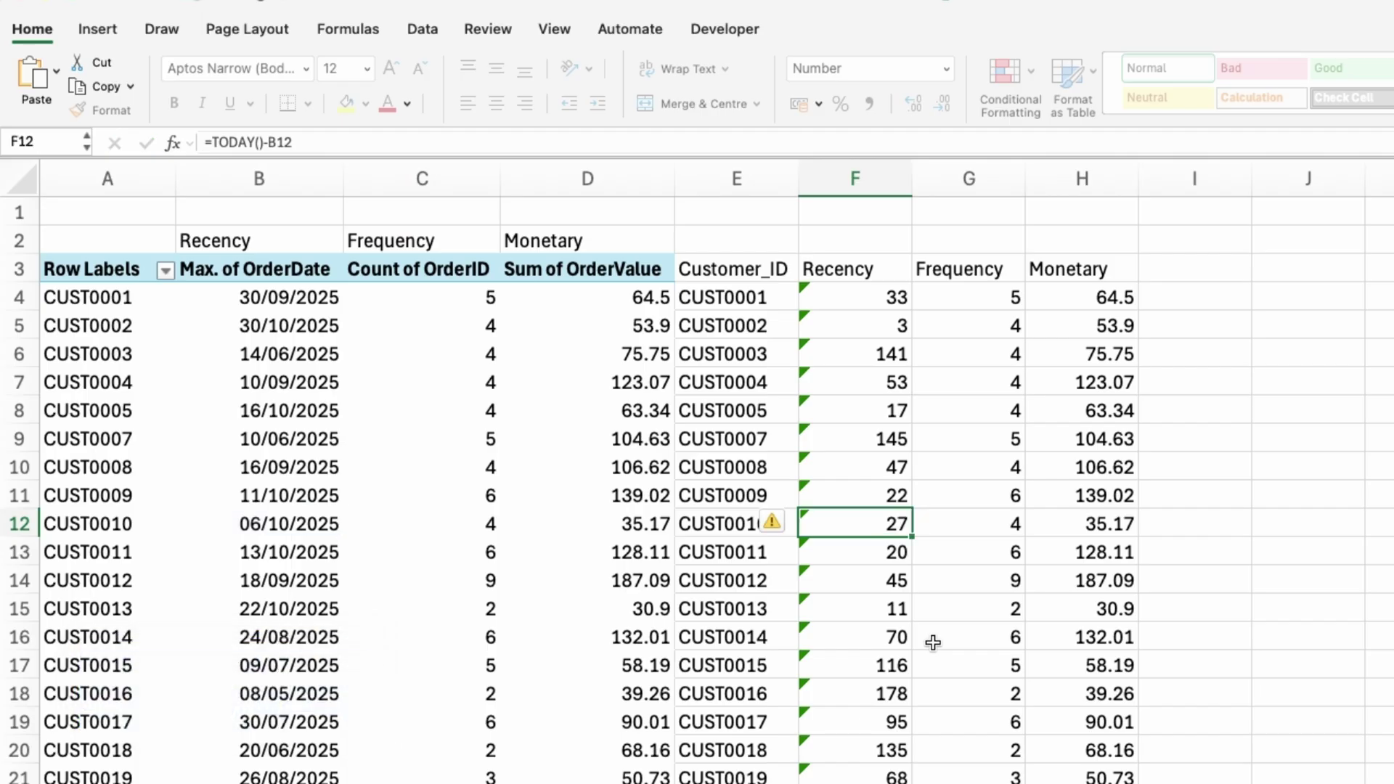
# Verify the E4:H4 formulas read =A4, =TODAY()-B4, =C4 and =D4.
pyautogui.moveTo(728, 303); pyautogui.dragTo(1070, 311)
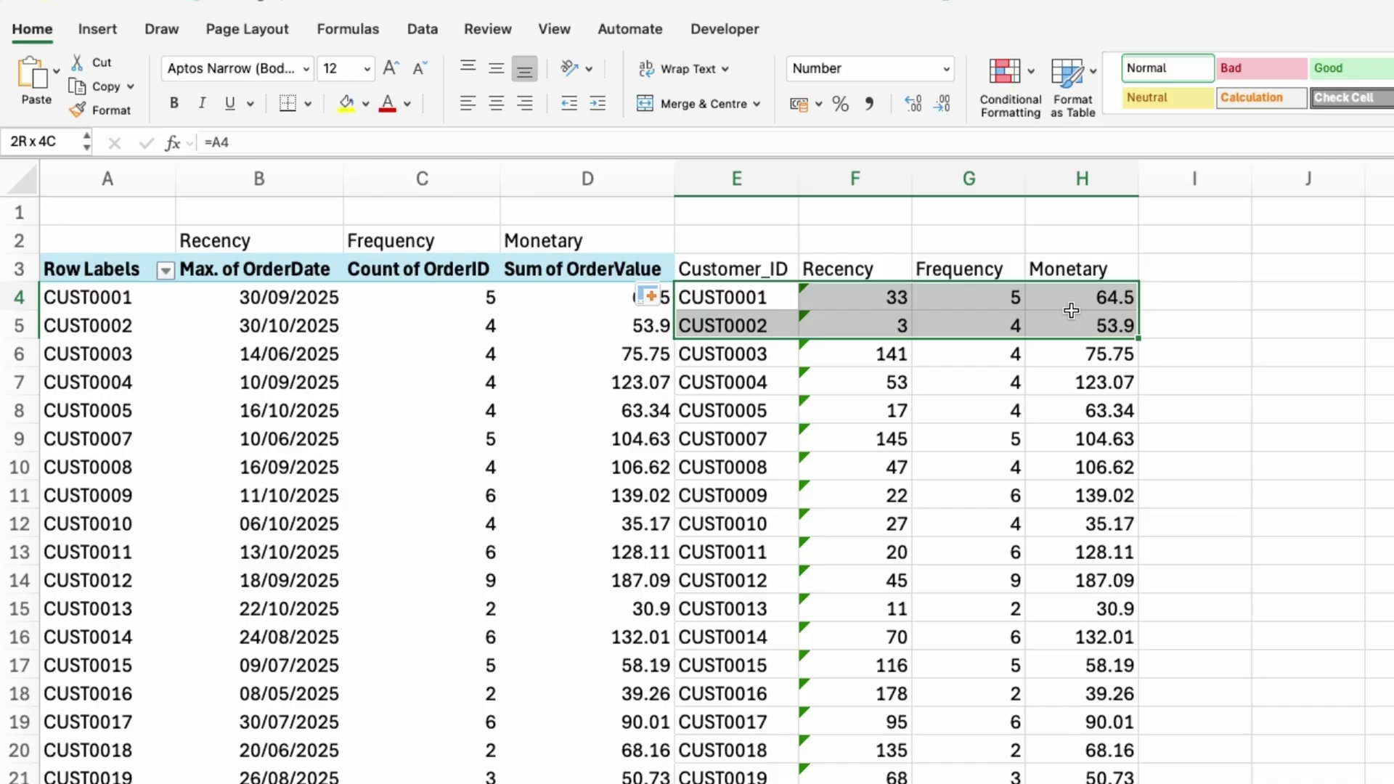
pyautogui.click(1067, 305)
pyautogui.click(754, 305)
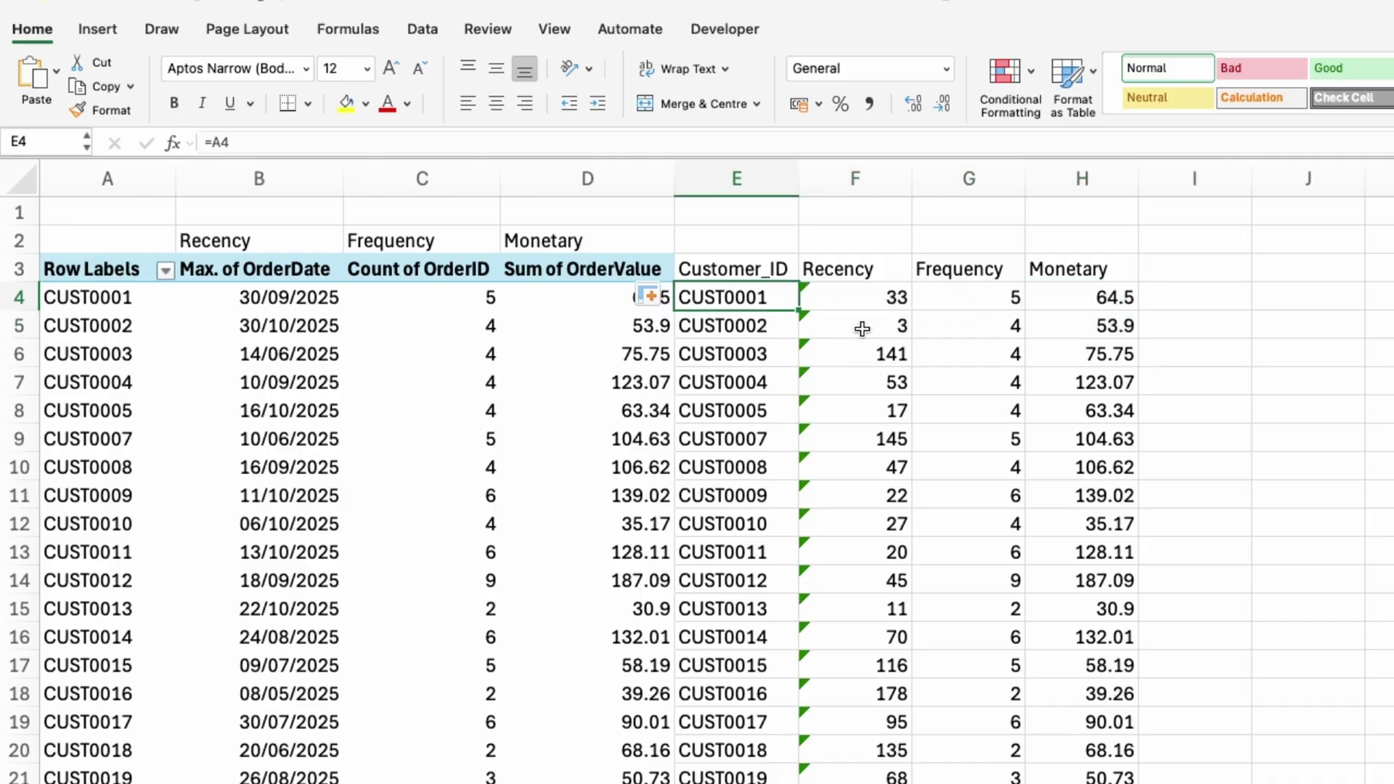
pyautogui.click(871, 304)
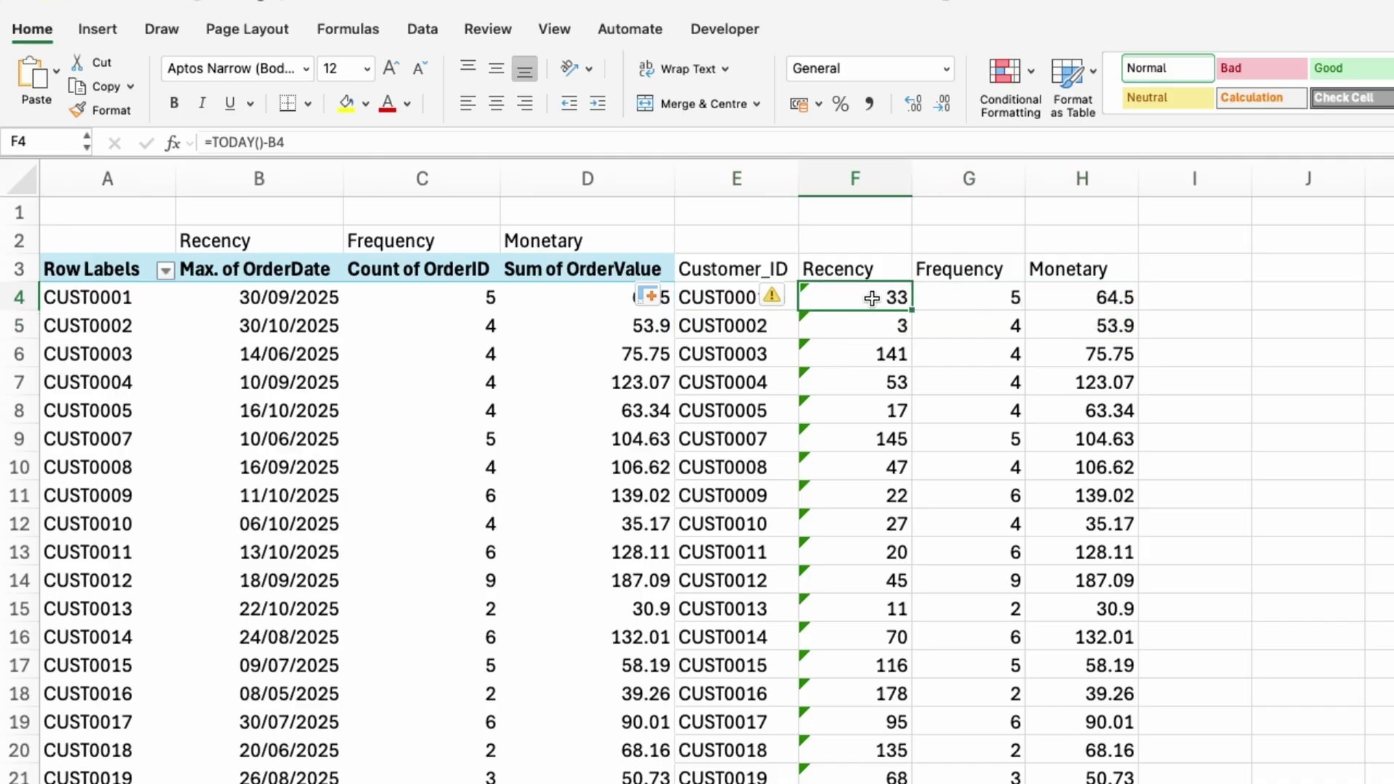
pyautogui.click(966, 302)
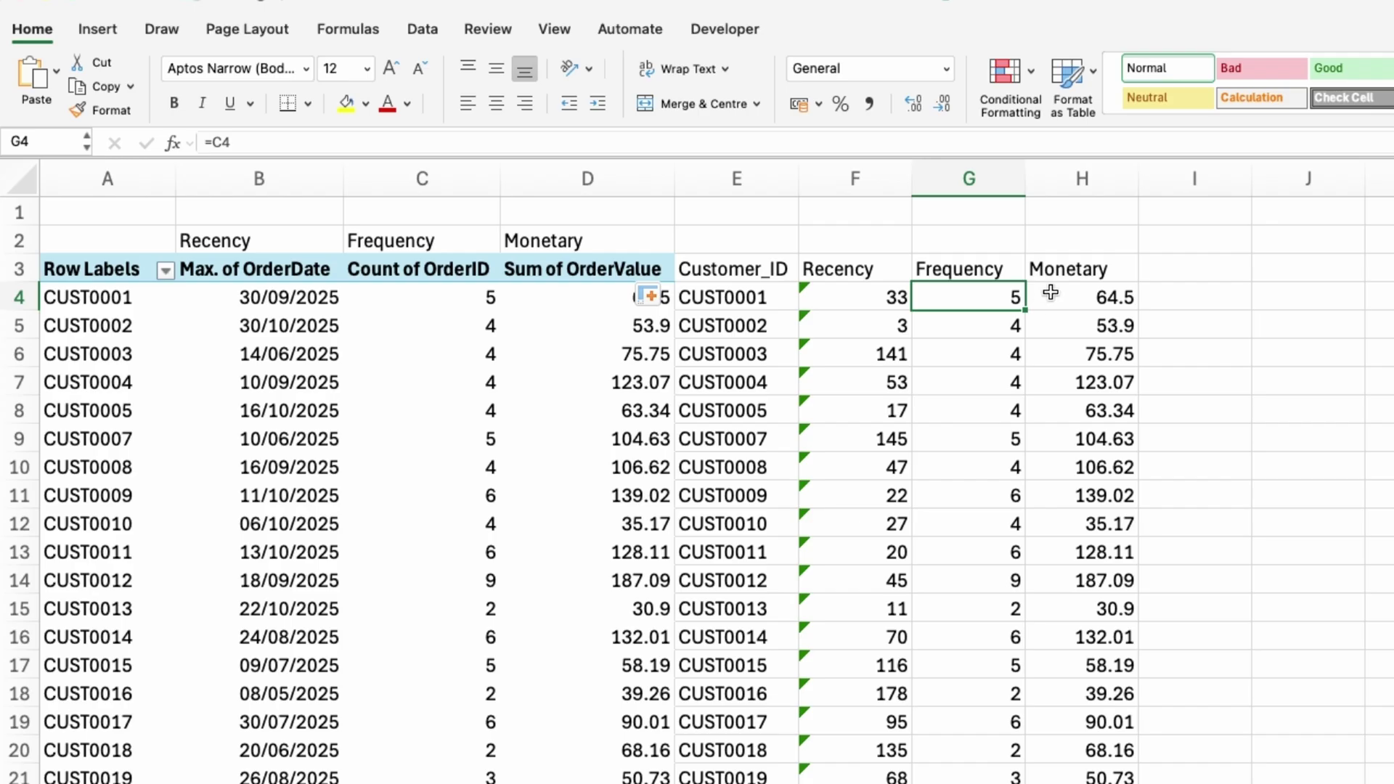
pyautogui.click(1082, 299)
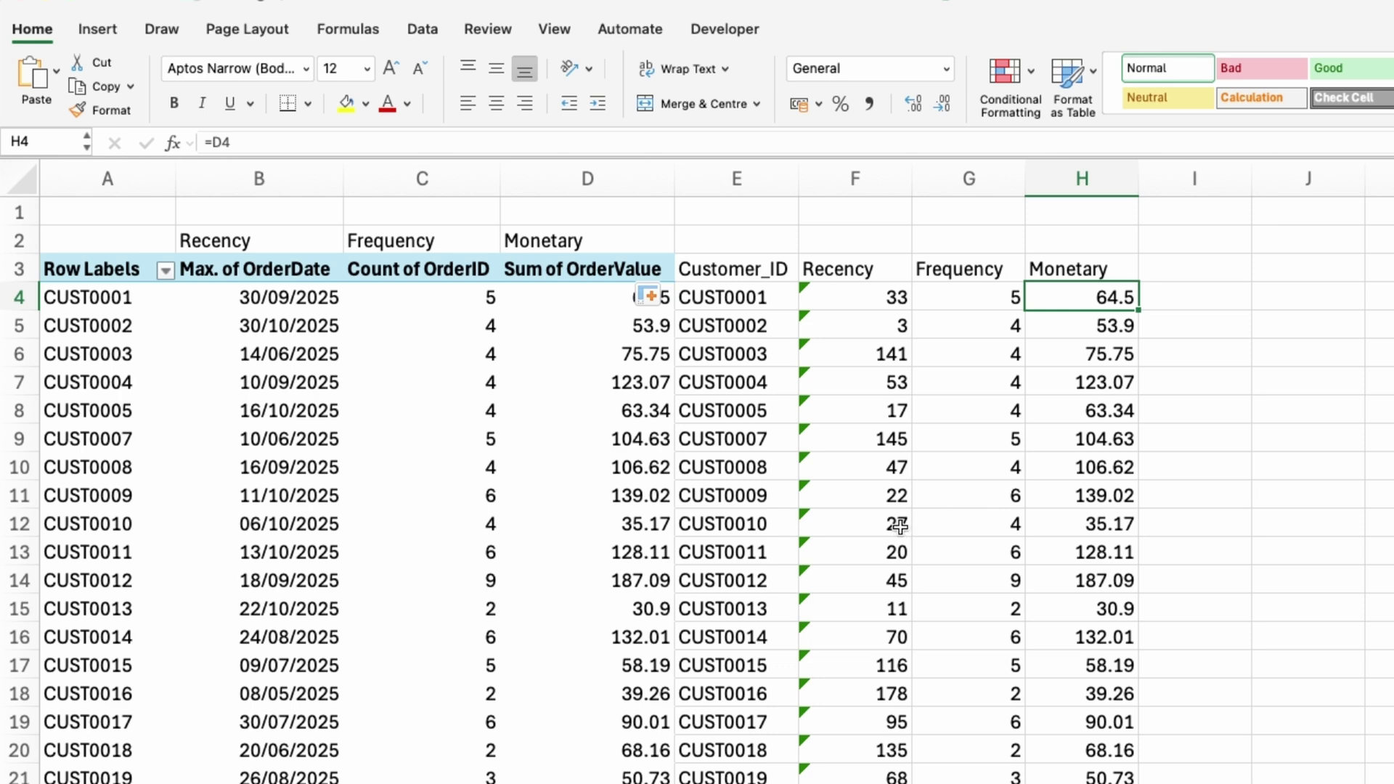
# Select the table from the Customer_ID header in E3 to the last customer row and copy it.
pyautogui.click(724, 270)
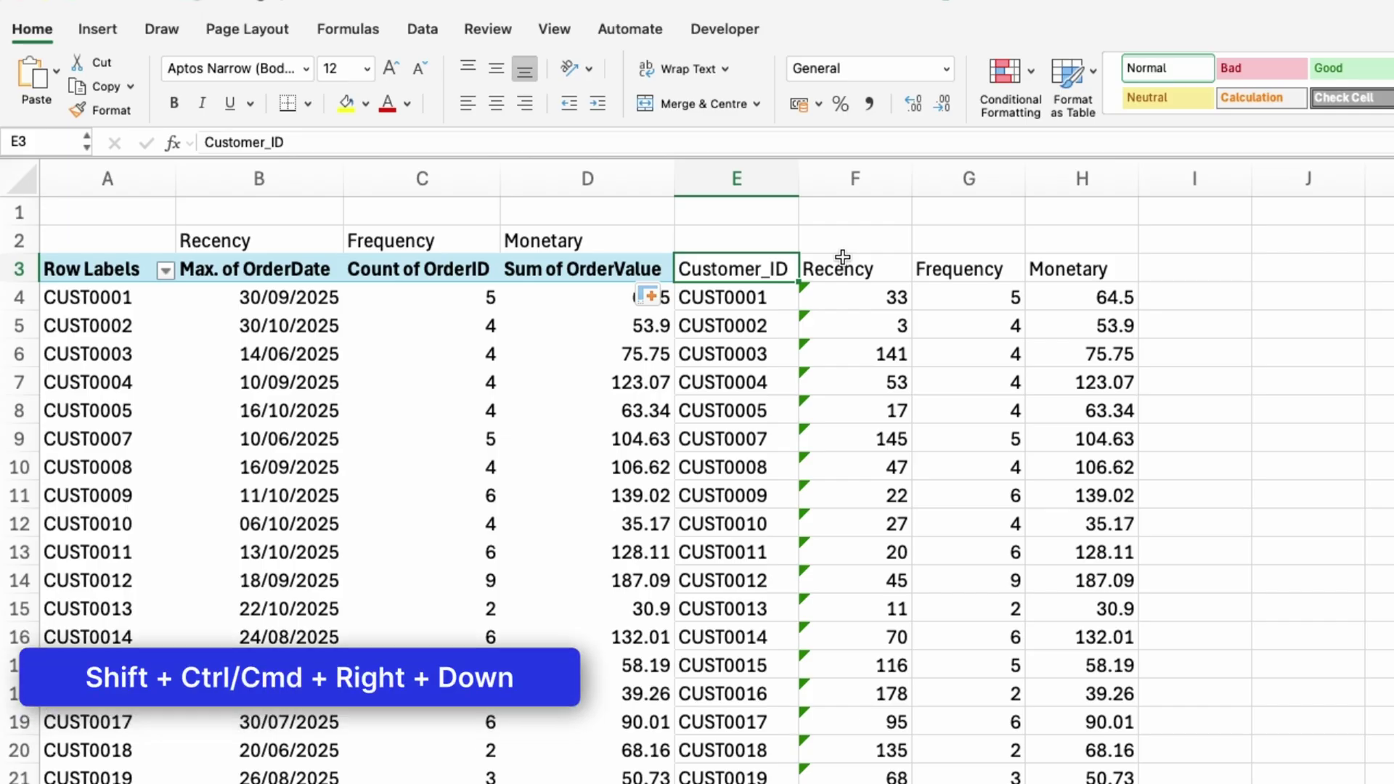
pyautogui.hotkey('ctrl', 'shift', 'Right')
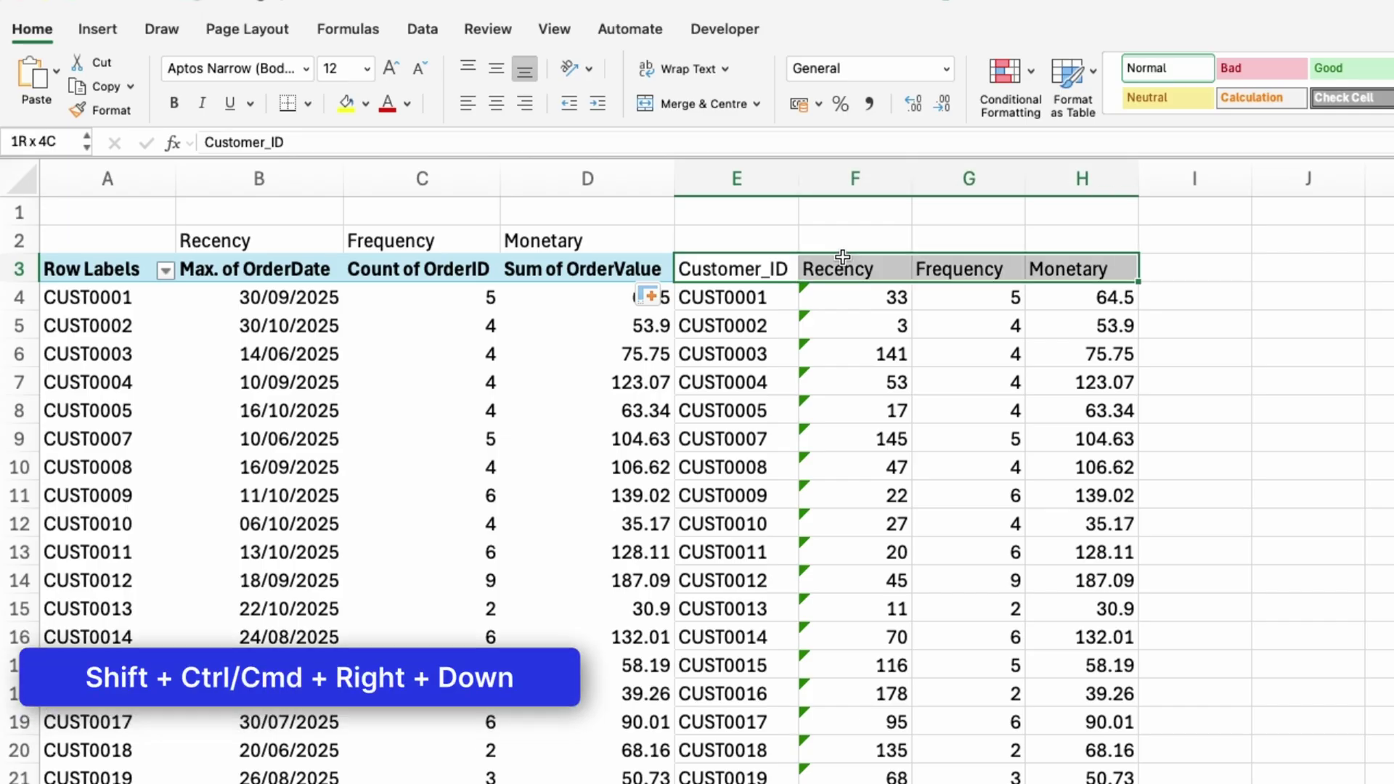
pyautogui.hotkey('ctrl', 'shift', 'Down')
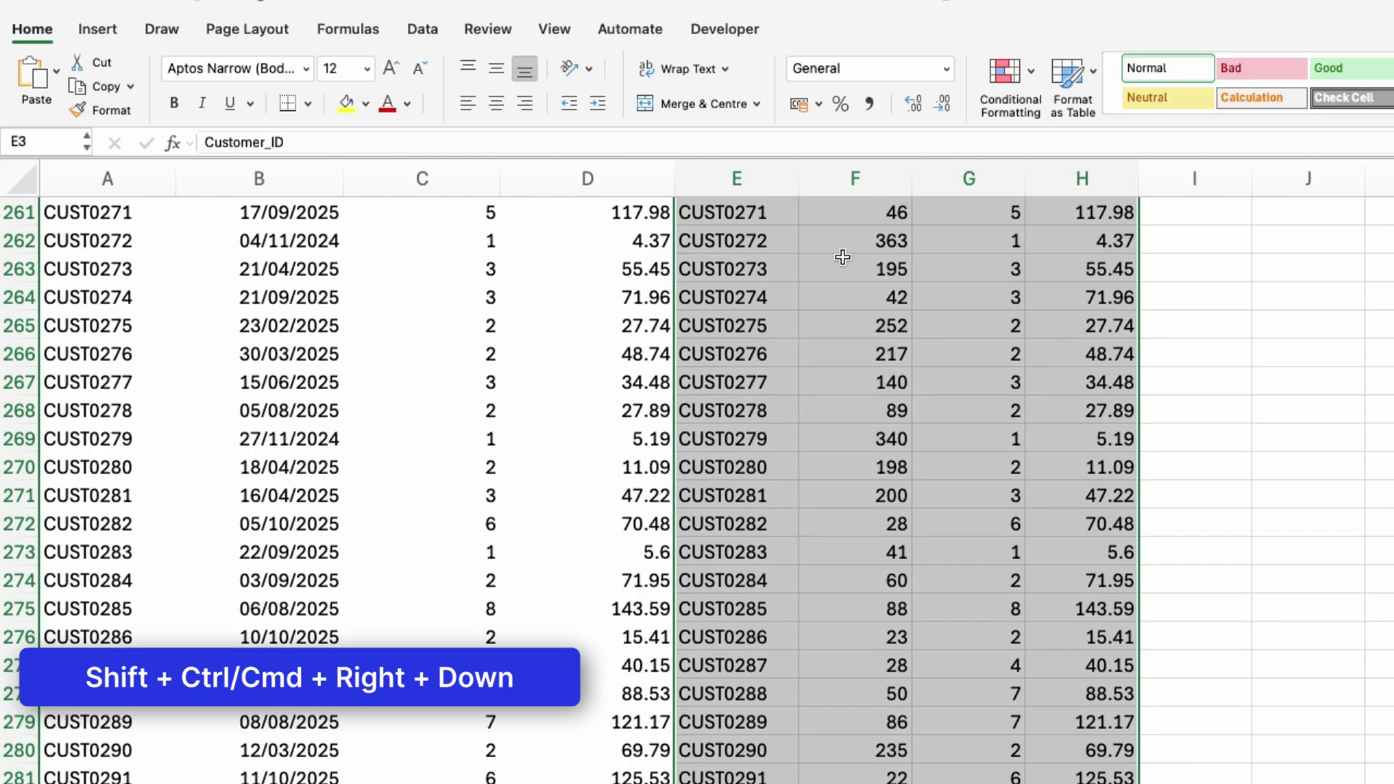
pyautogui.press('super+c')
pyautogui.scroll(20, 974, 529)
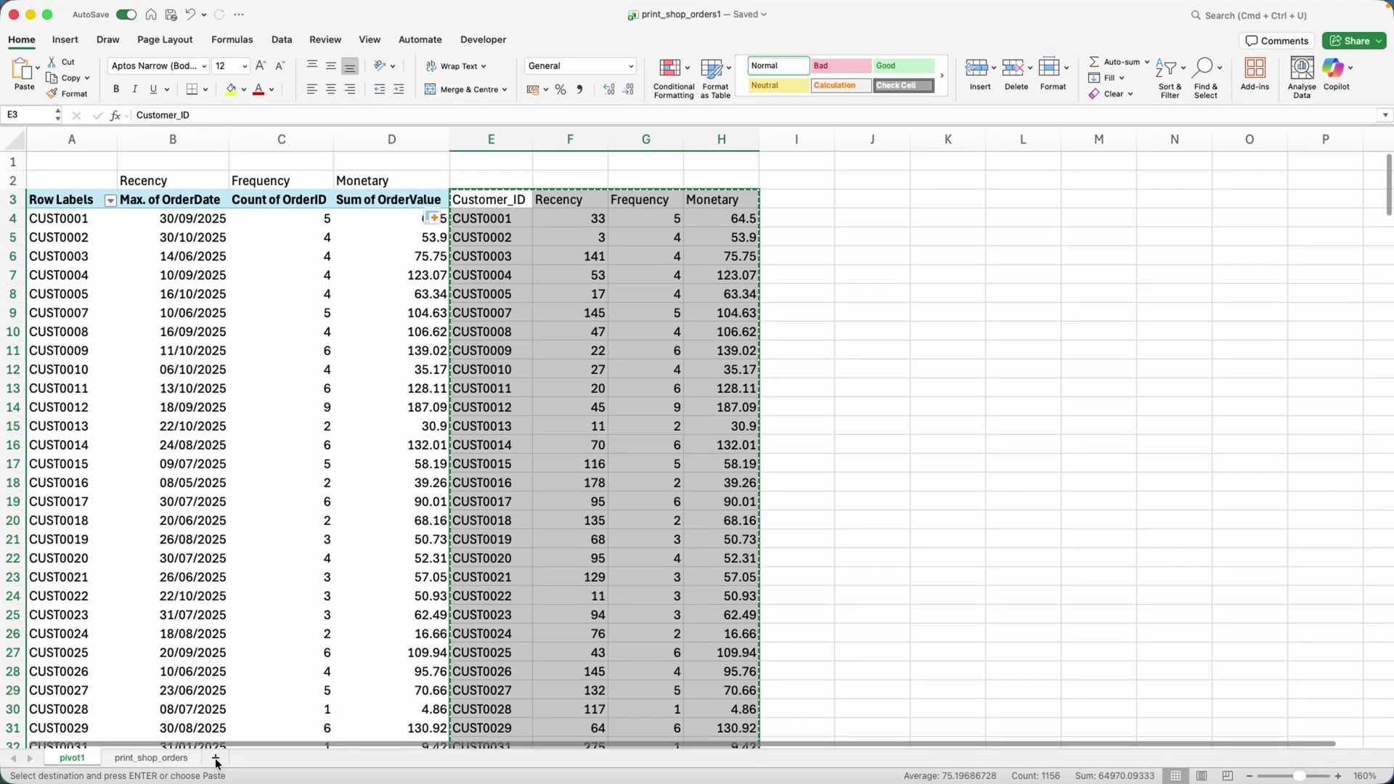
# Add Sheet2 and paste the table into A1 as Values & Number Formatting.
pyautogui.click(223, 782)
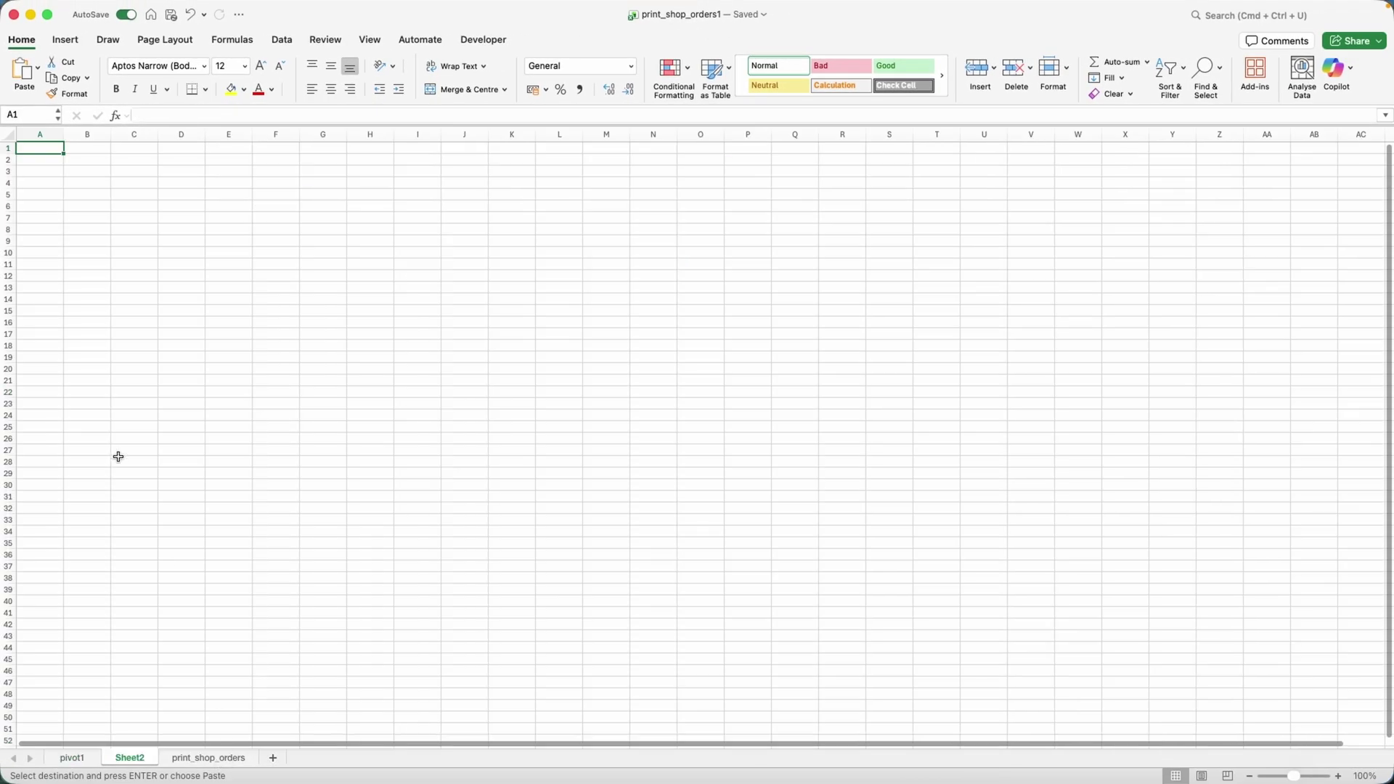
pyautogui.click(40, 71)
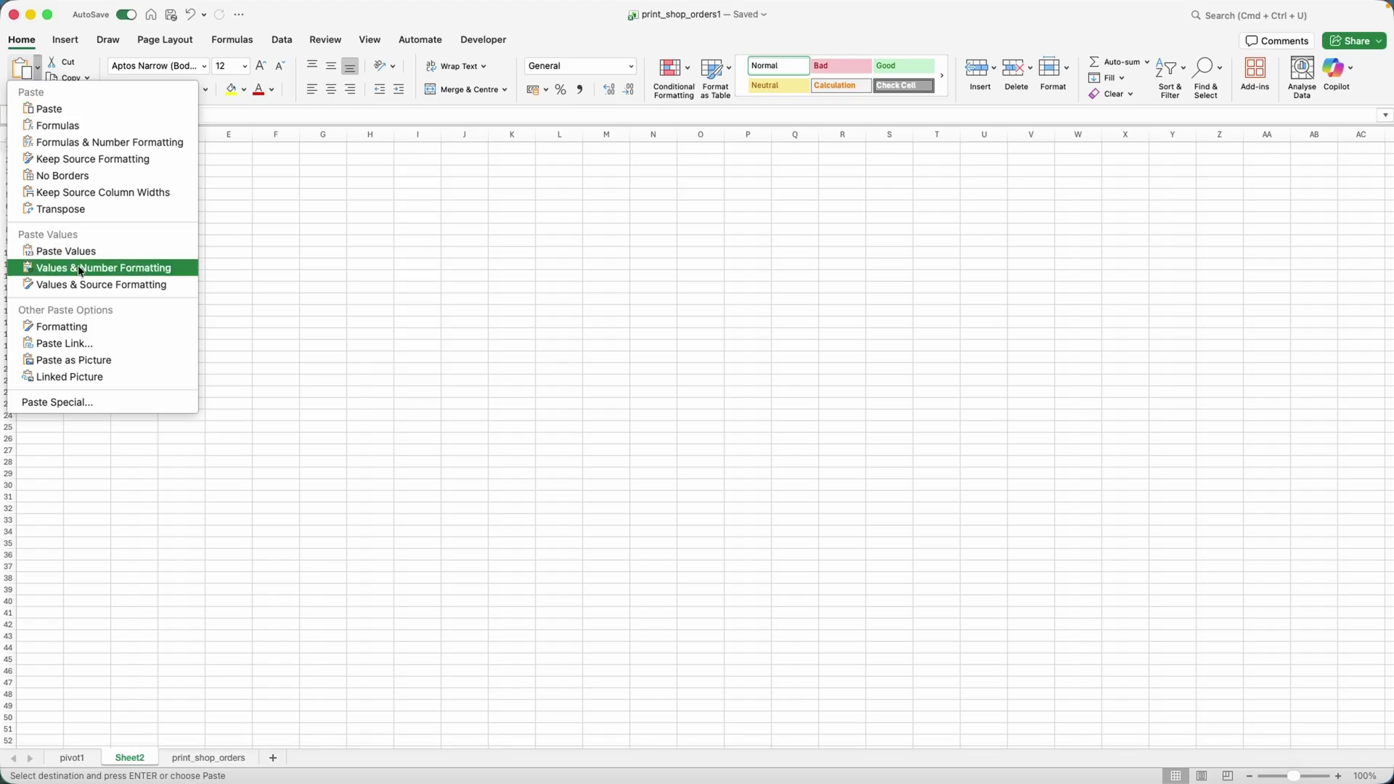
pyautogui.click(140, 269)
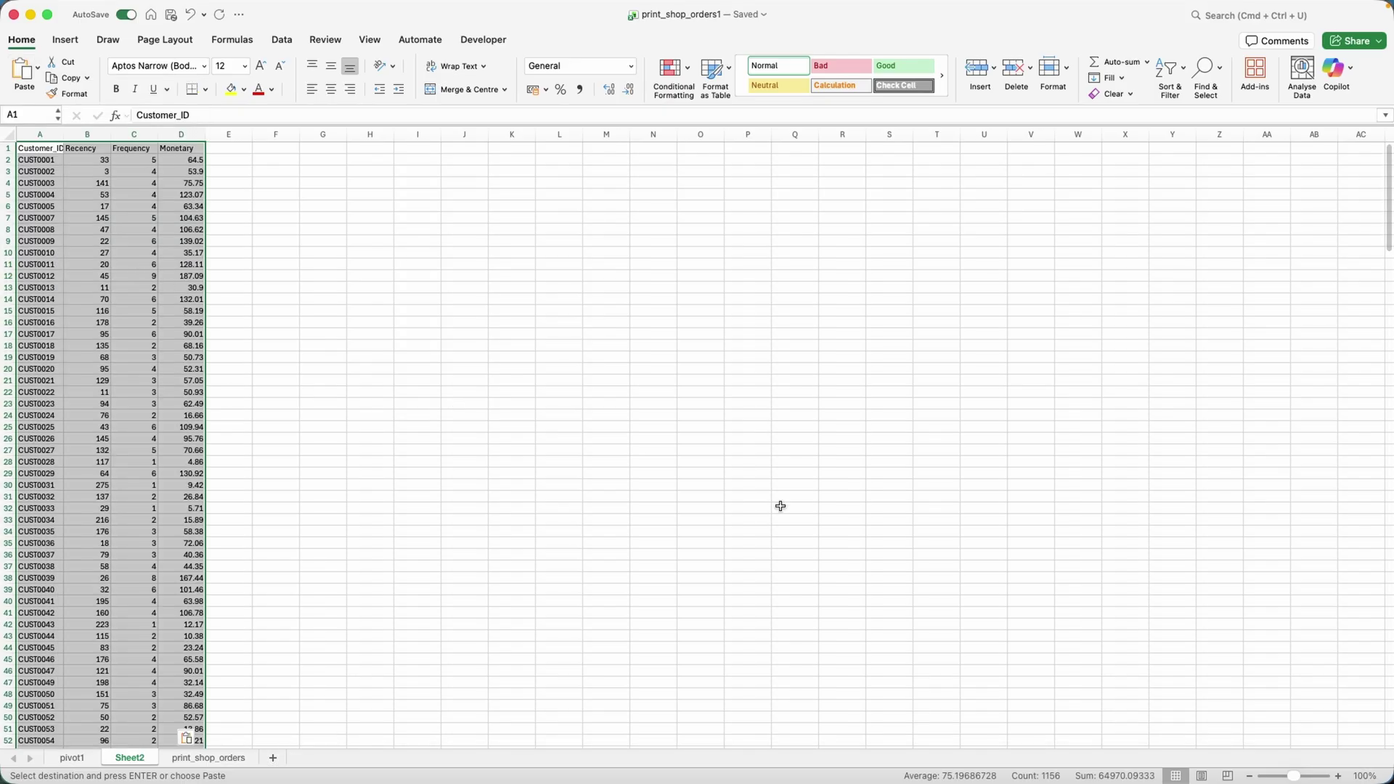
pyautogui.scroll(5, 447, 425)
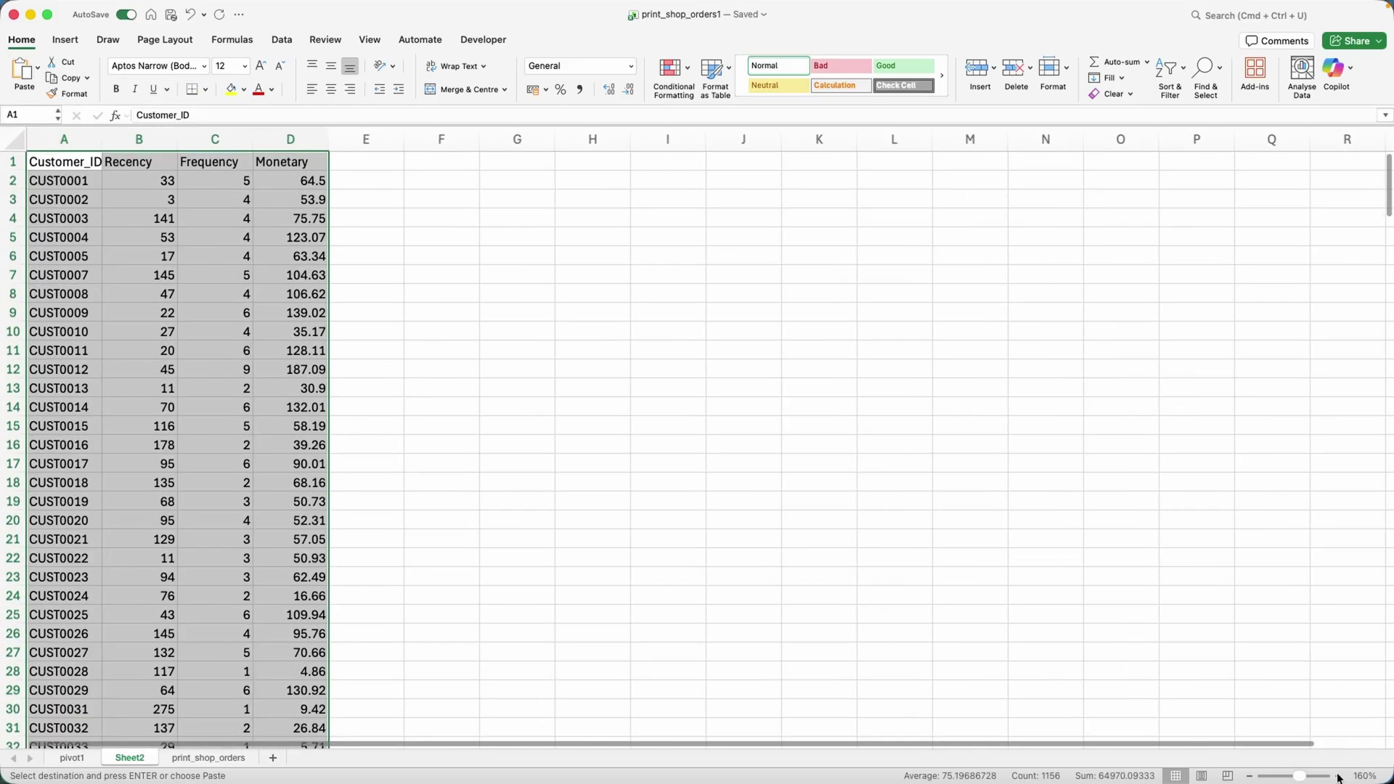
pyautogui.click(336, 378)
# Clear the Grand Total row at the bottom entirely, then return to the Customer_ID header.
pyautogui.press('super+Down')
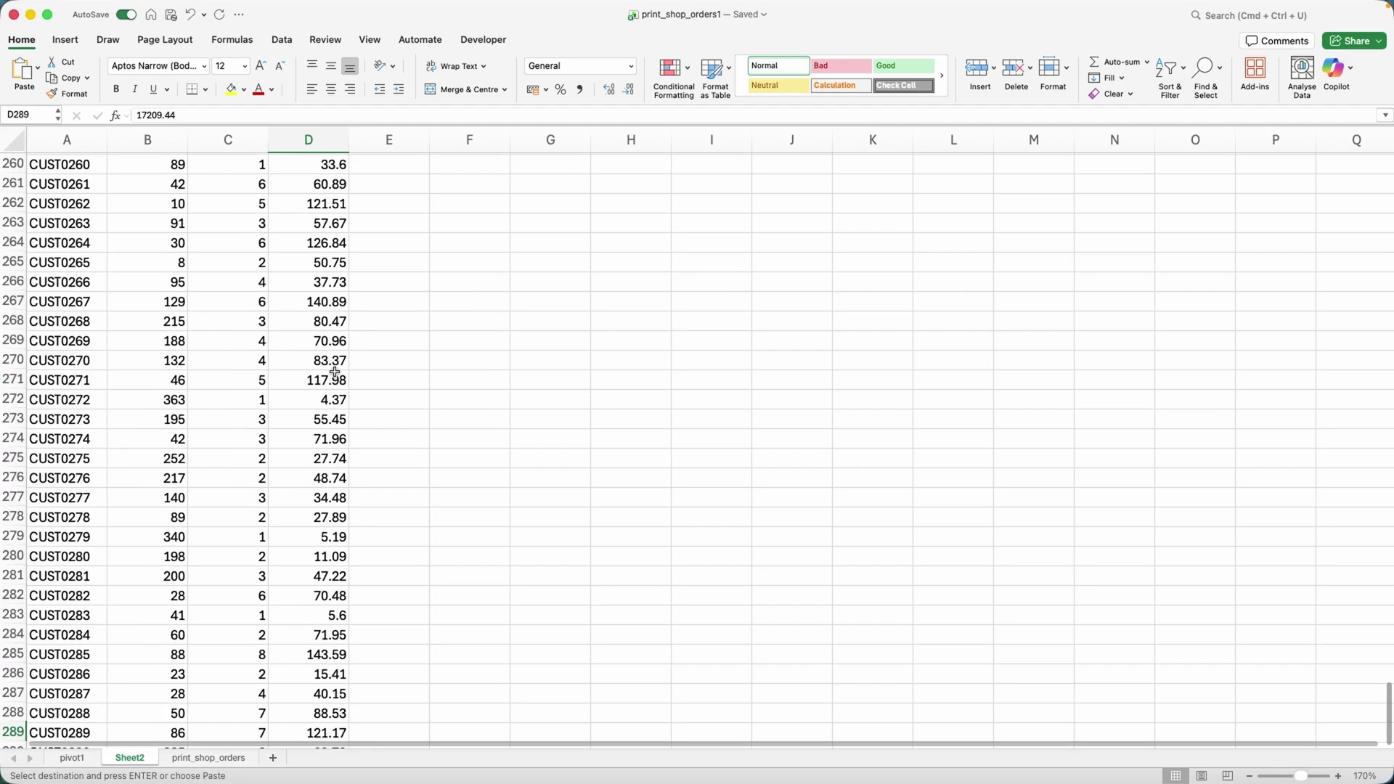
pyautogui.press('super+Left')
pyautogui.hotkey('shift', 'Right')
pyautogui.hotkey('shift', 'Right')
pyautogui.hotkey('shift', 'Right')
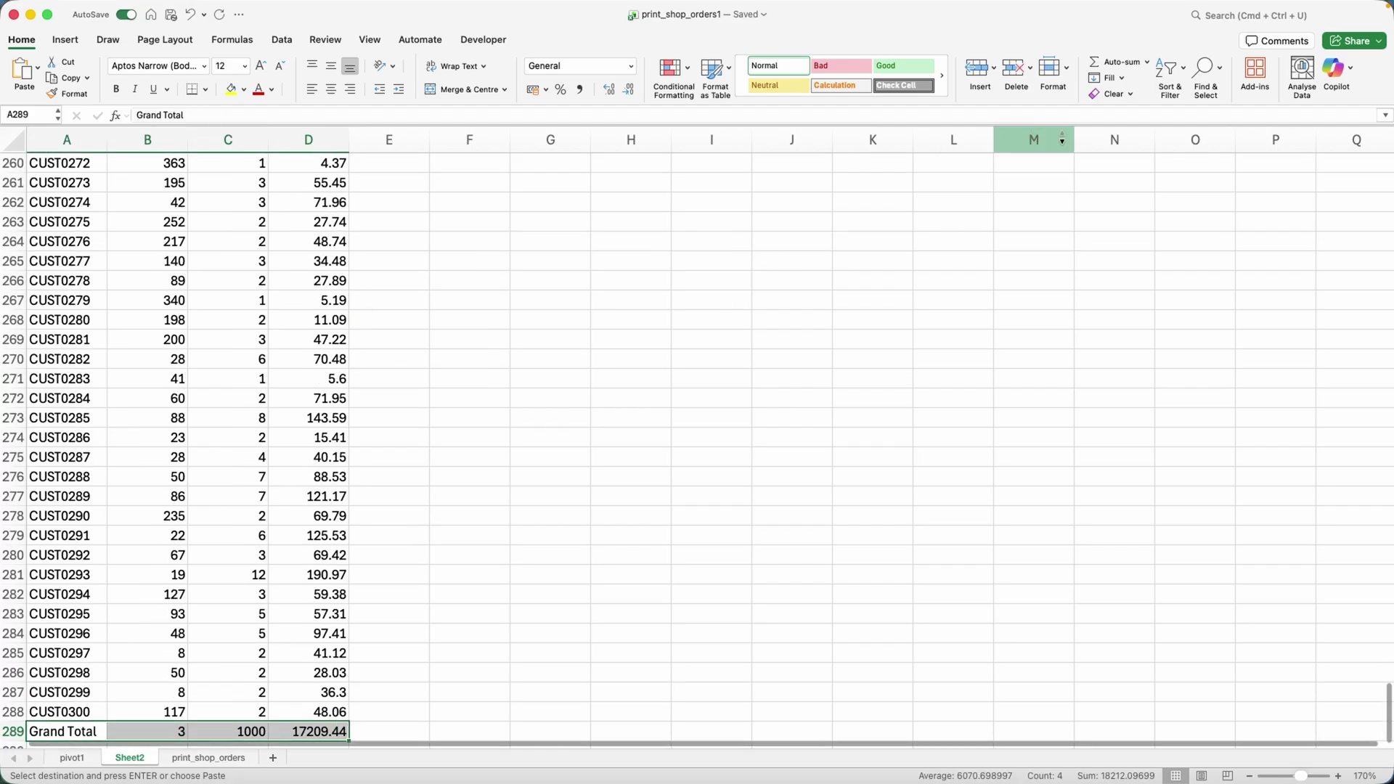
pyautogui.click(1109, 95)
pyautogui.click(1137, 112)
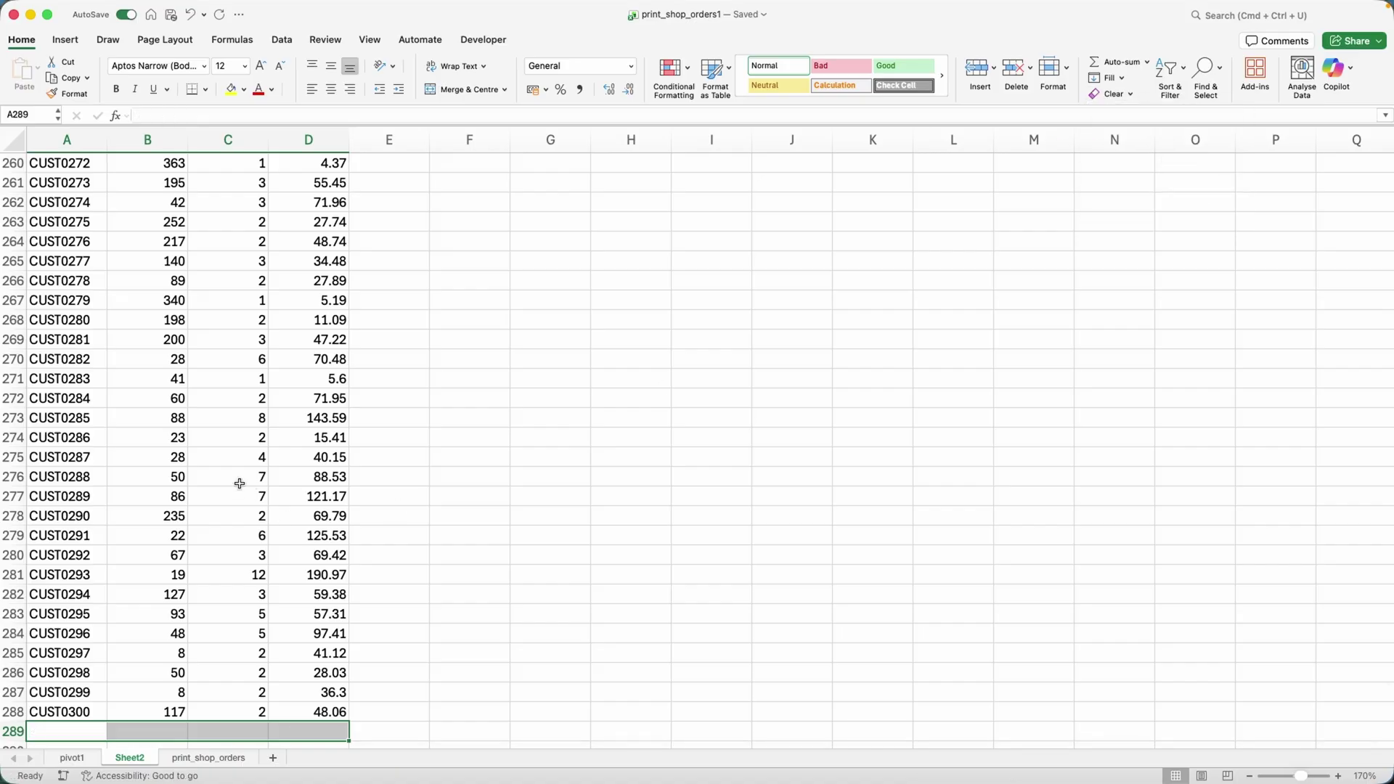
pyautogui.click(208, 480)
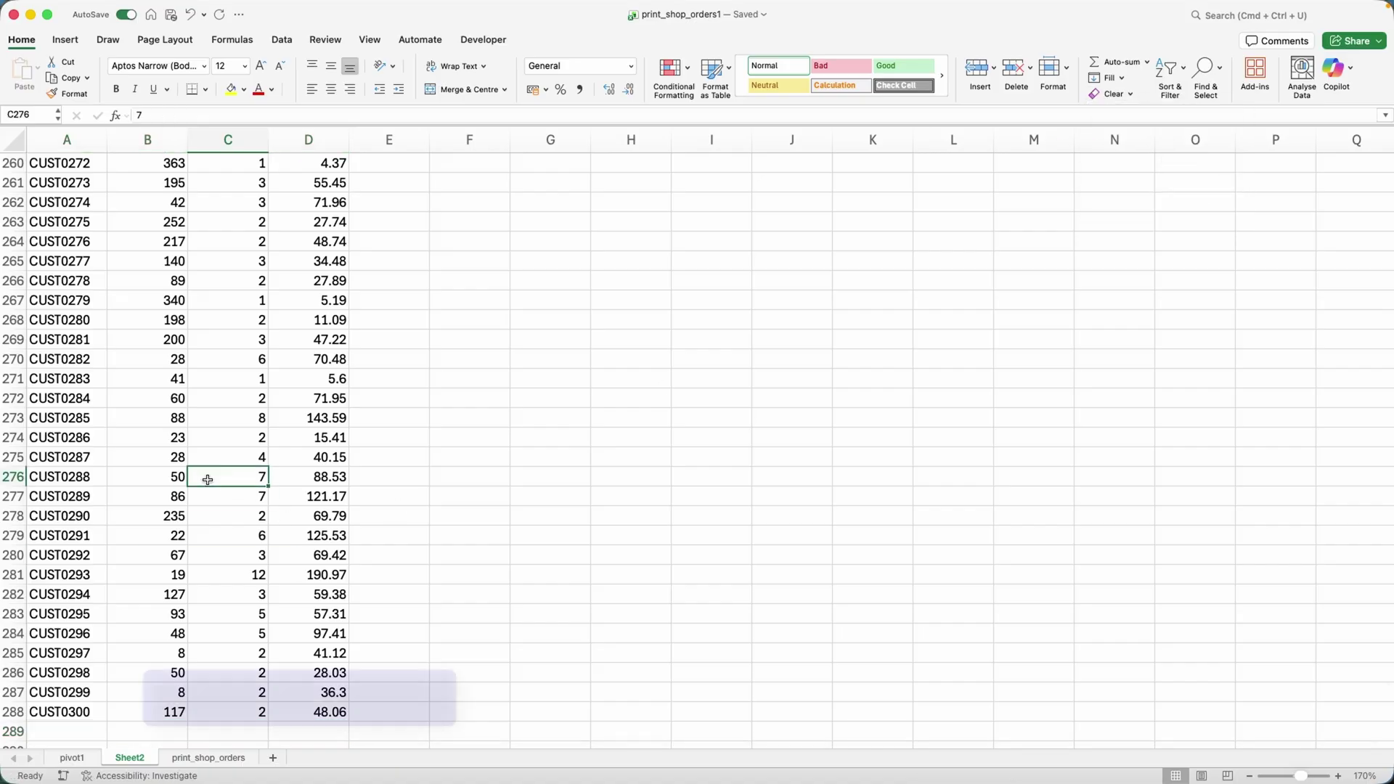
pyautogui.press('super+Up')
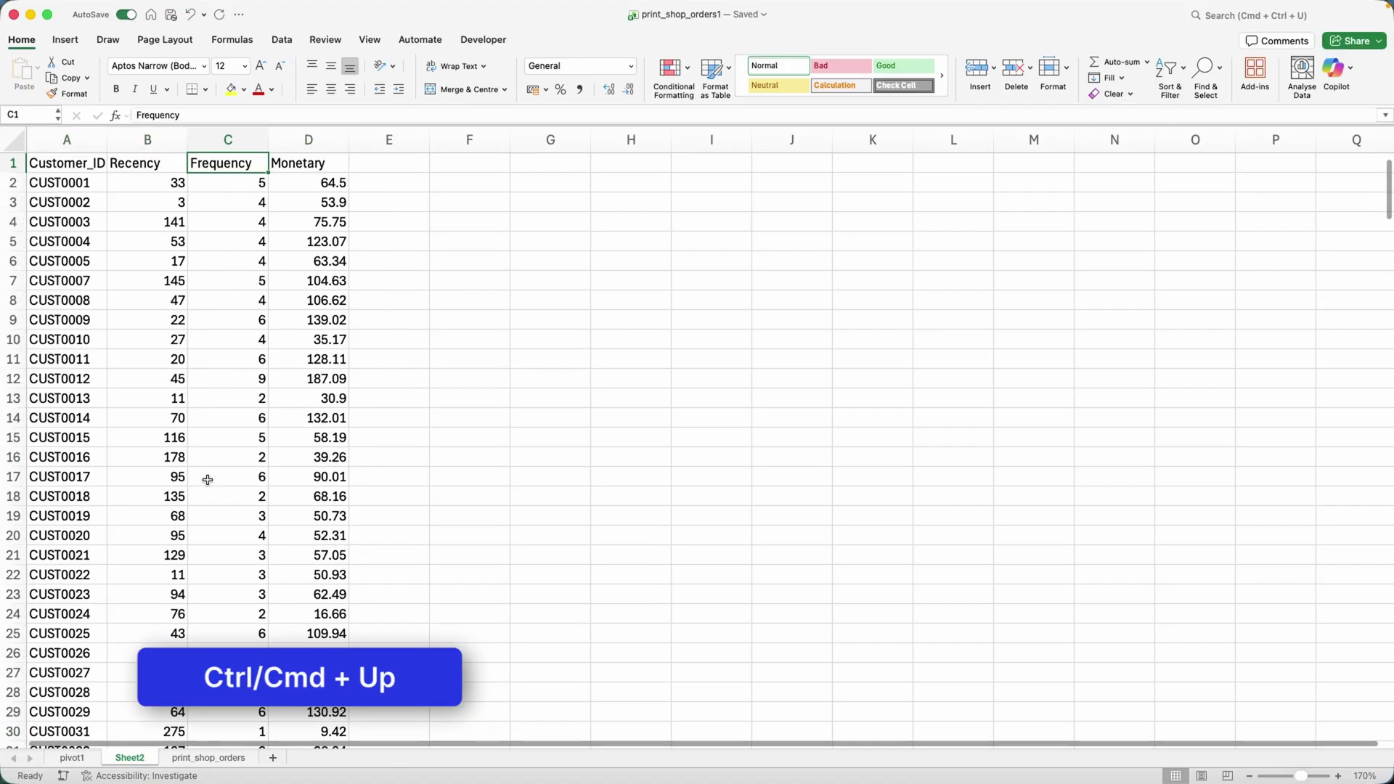
pyautogui.press('Left')
pyautogui.press('Left')
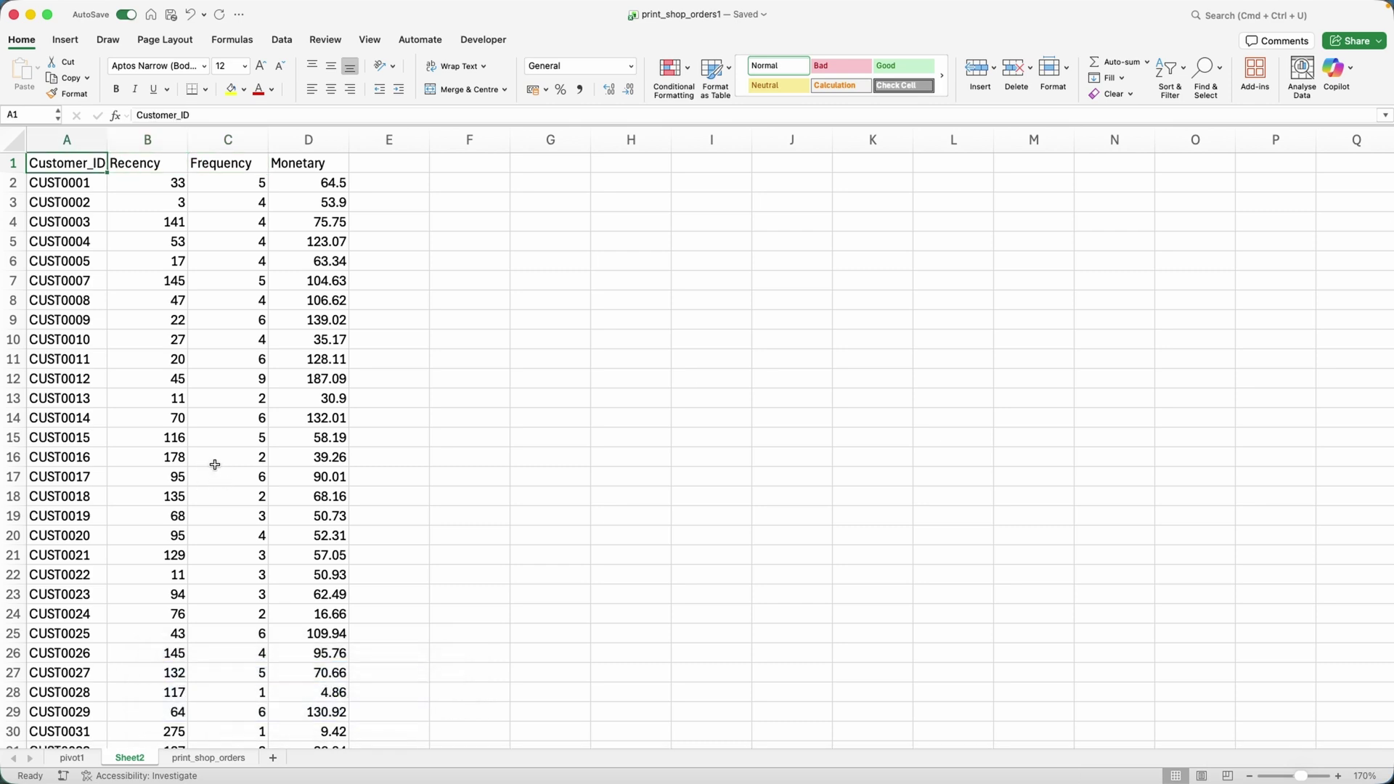
# Add R_Score, F_Score and M_Score headers in E1:G1.
pyautogui.click(400, 169)
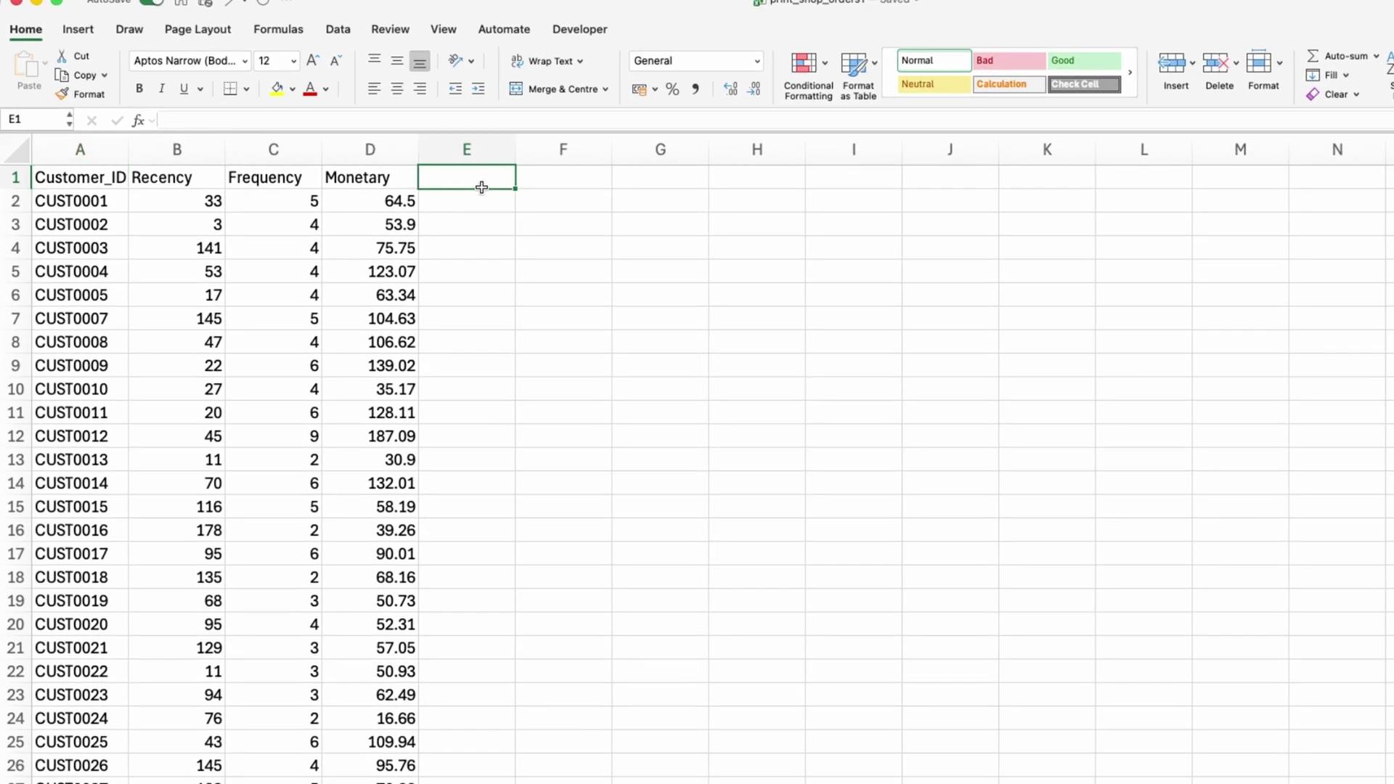
pyautogui.write('R_Score')
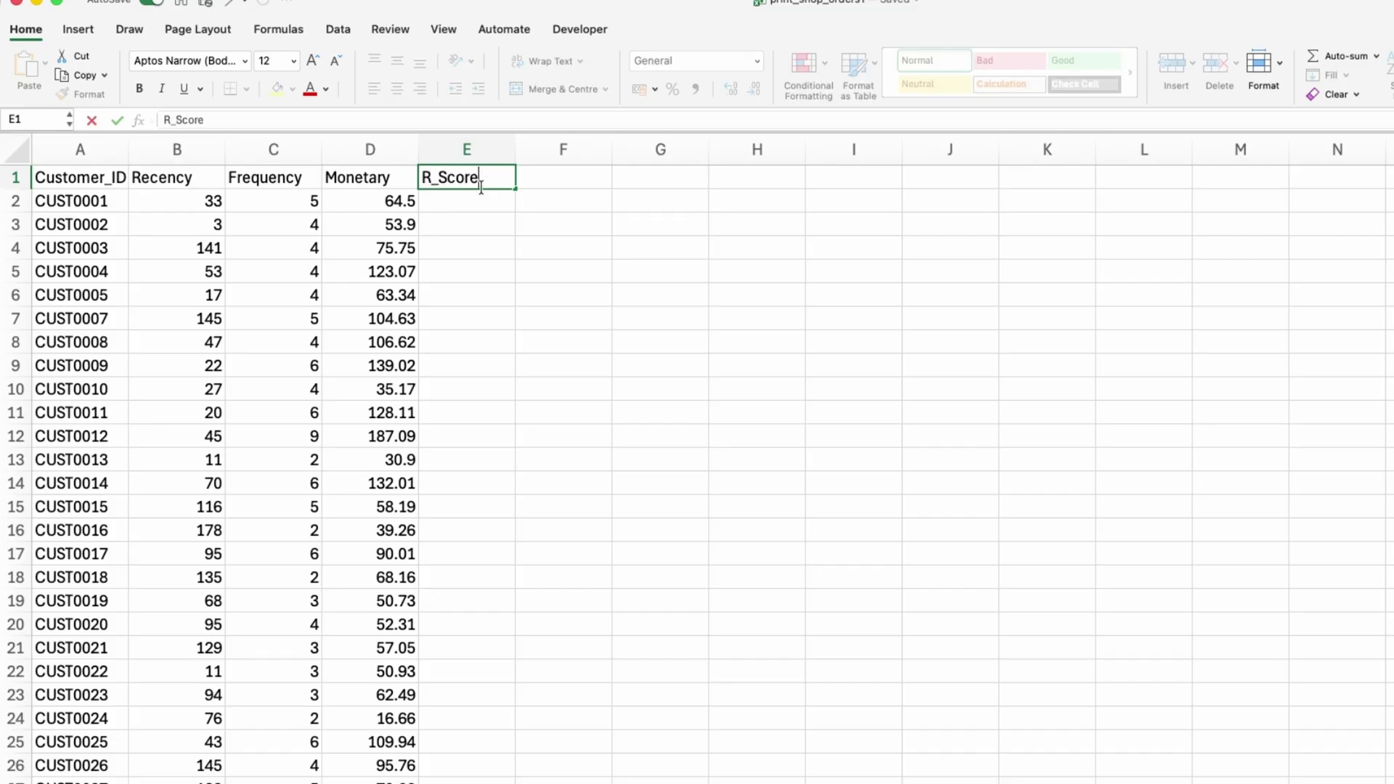
pyautogui.press('Tab')
pyautogui.write('F_Score')
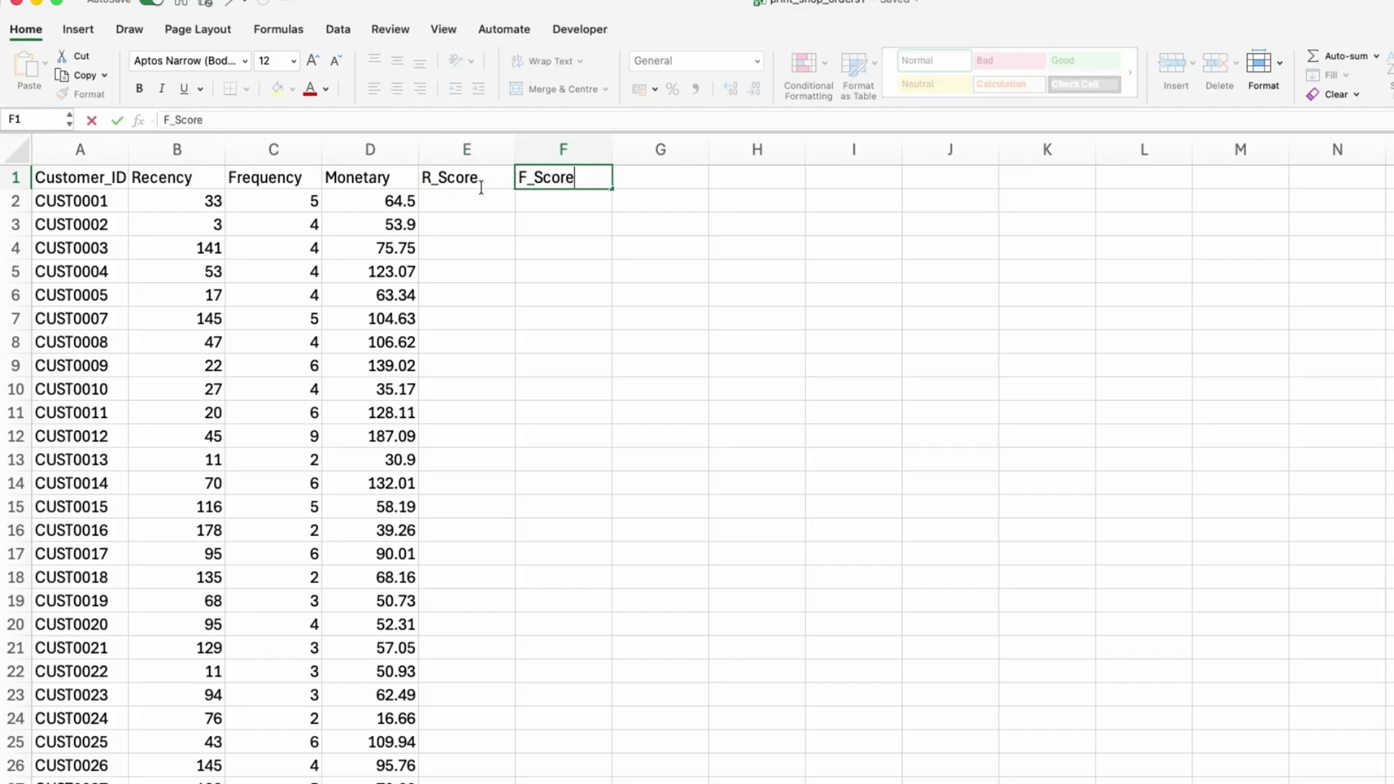
pyautogui.press('Tab')
pyautogui.write('M_Score')
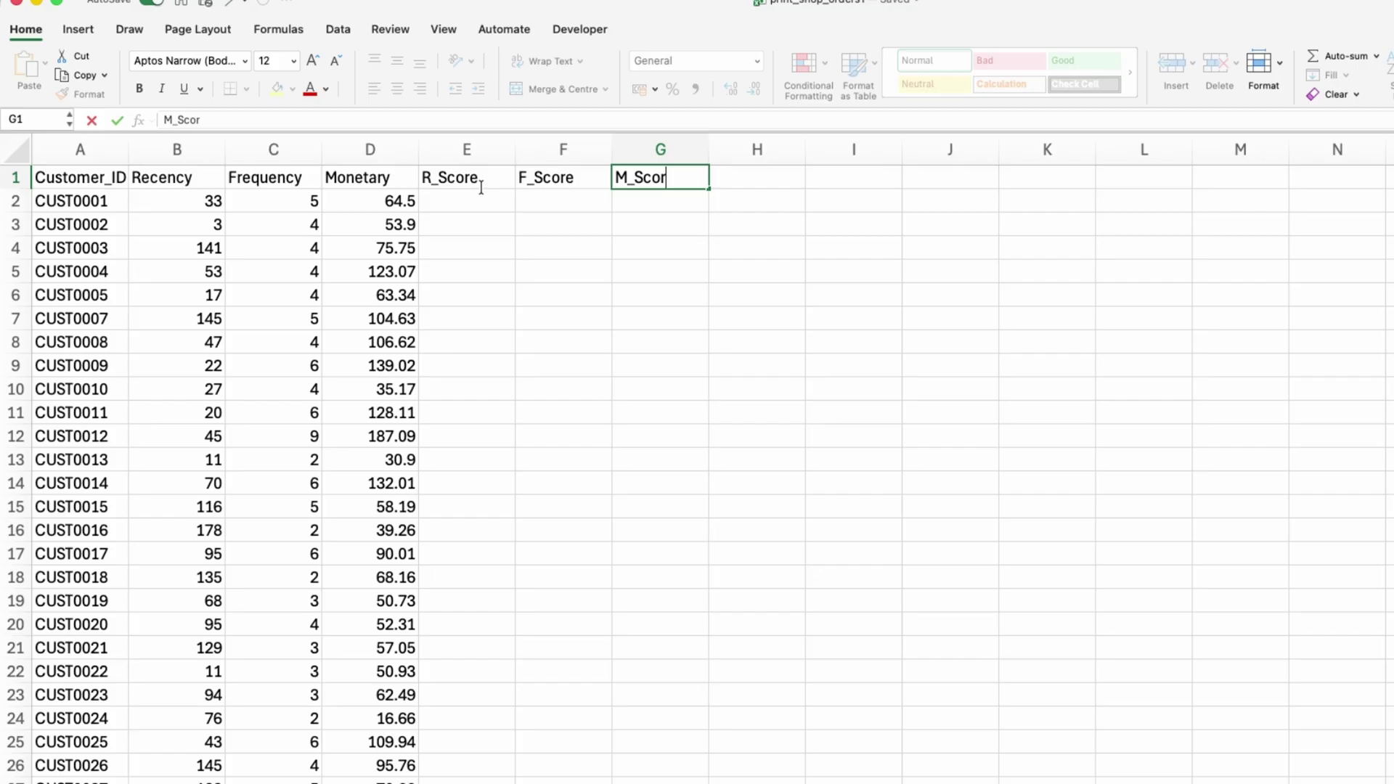
pyautogui.press('Return')
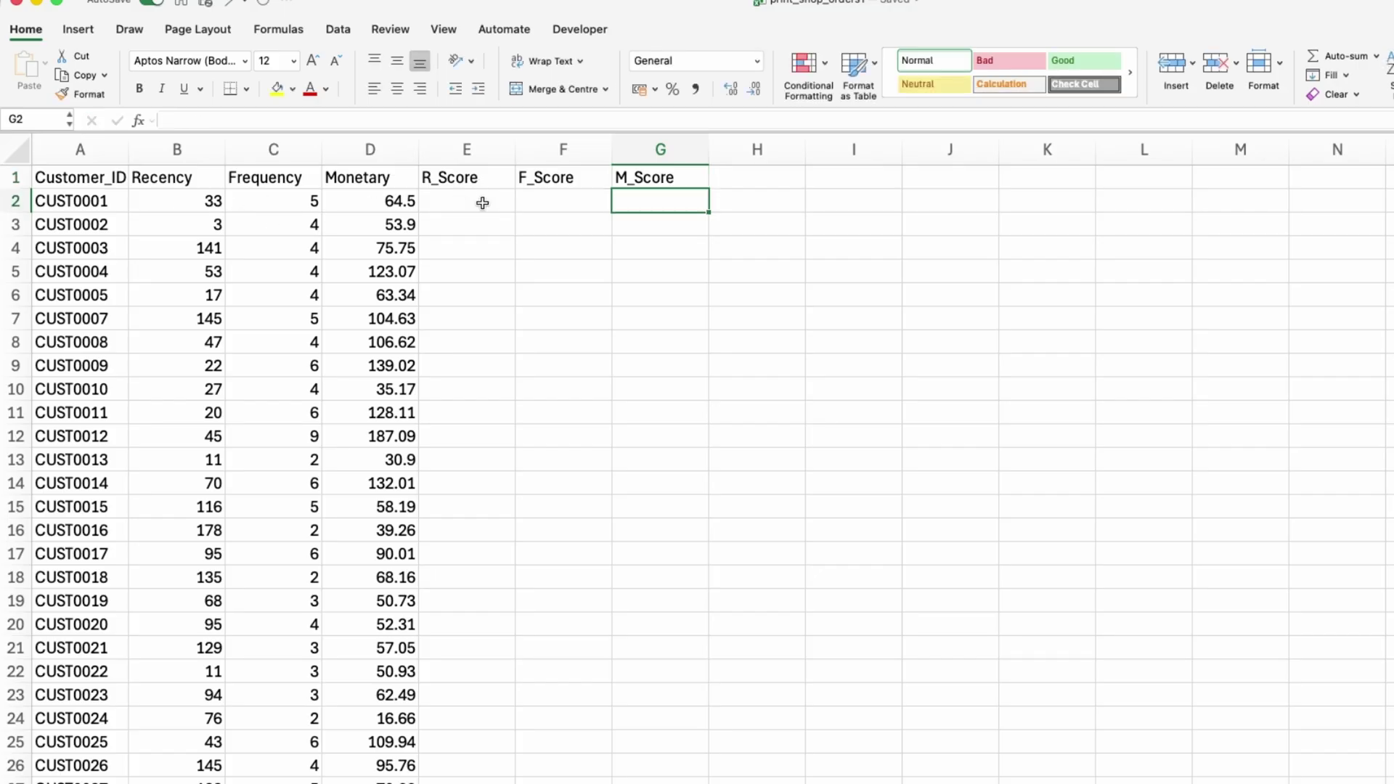
pyautogui.moveTo(482, 203); pyautogui.dragTo(626, 202)
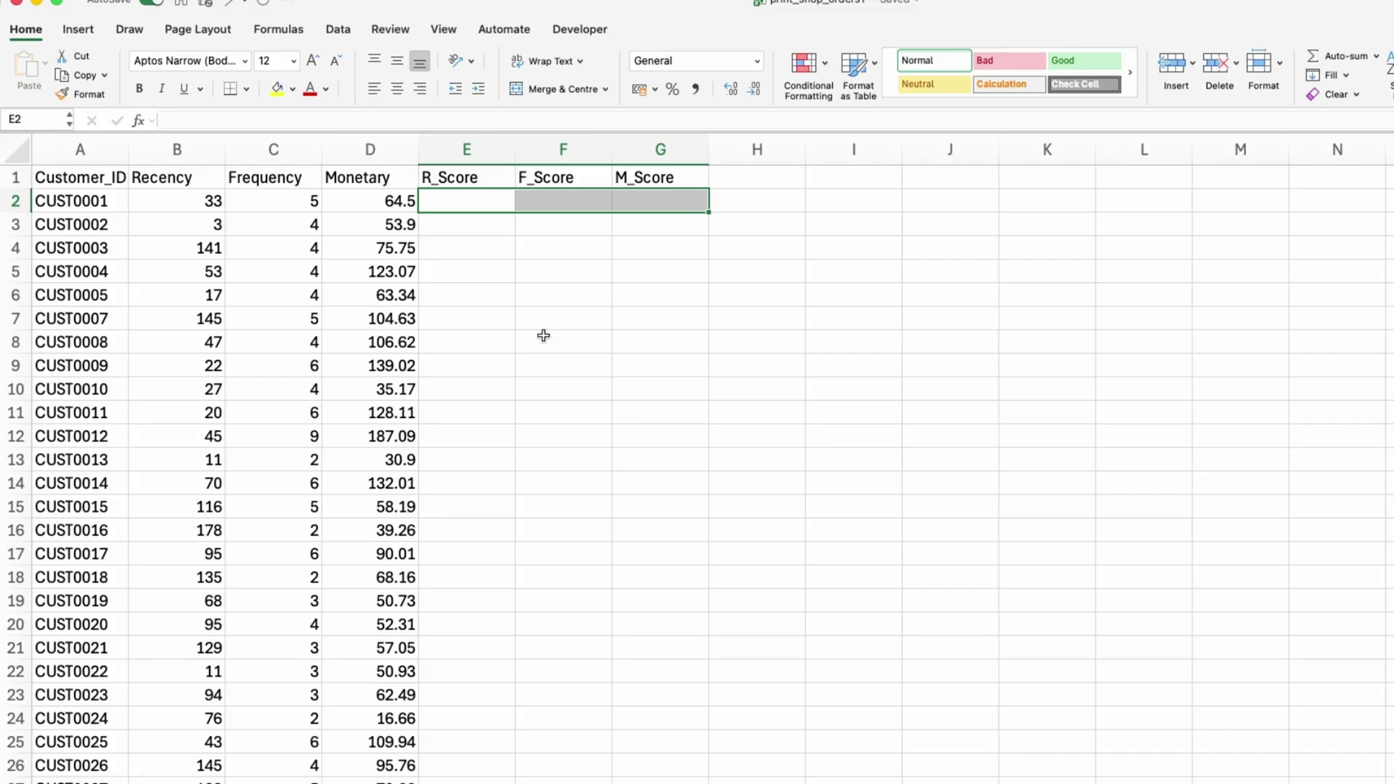
# Add RFM_Score and RFM_Category headers in H1:I1 and widen column I to fit.
pyautogui.click(744, 183)
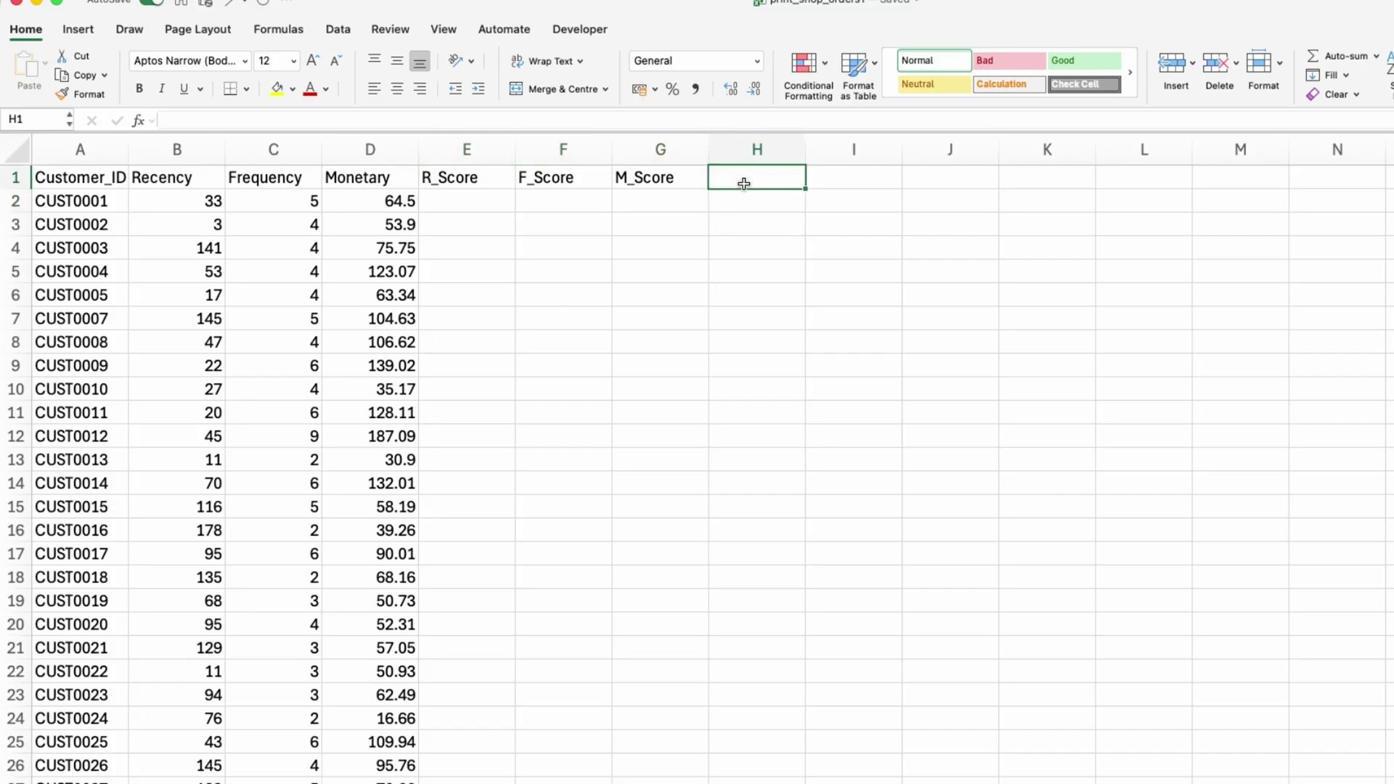
pyautogui.write('RFM_Score')
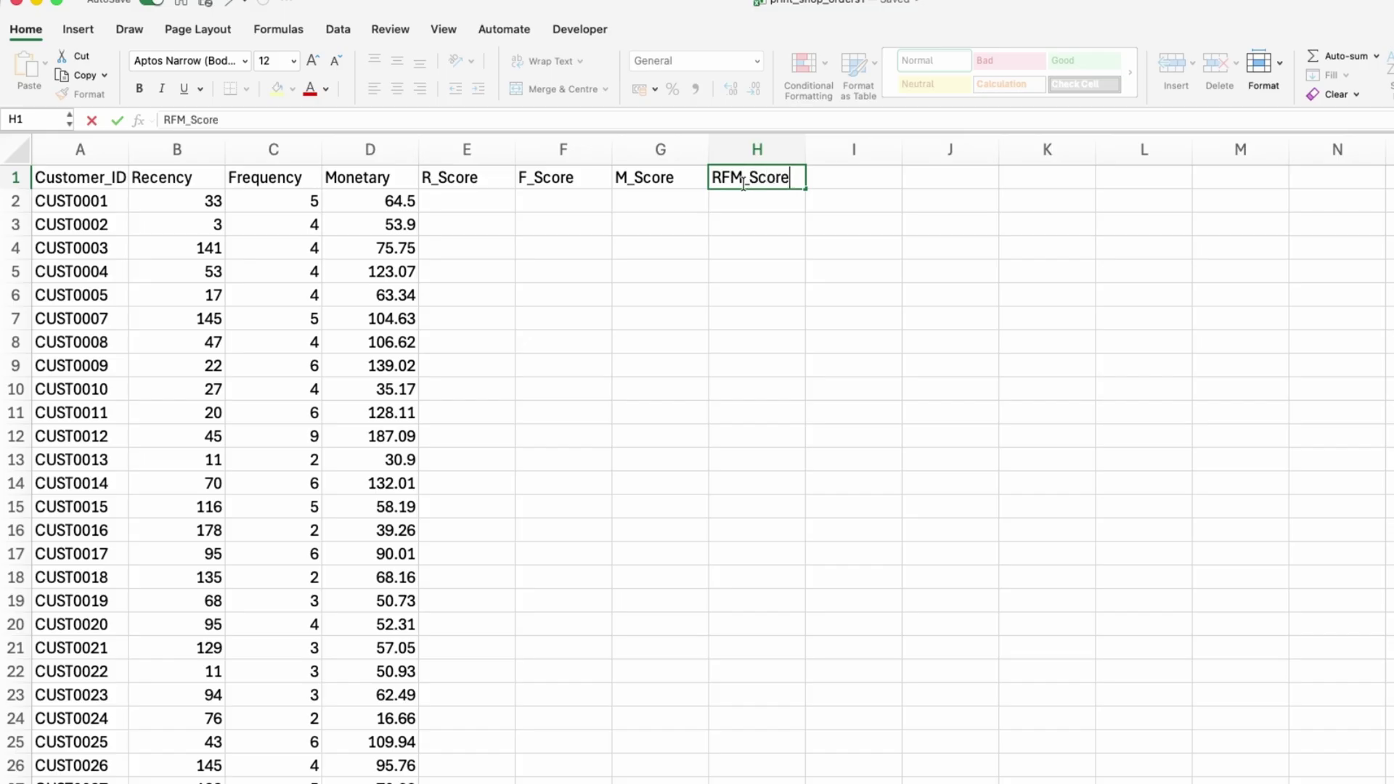
pyautogui.press('Tab')
pyautogui.write('RFM_')
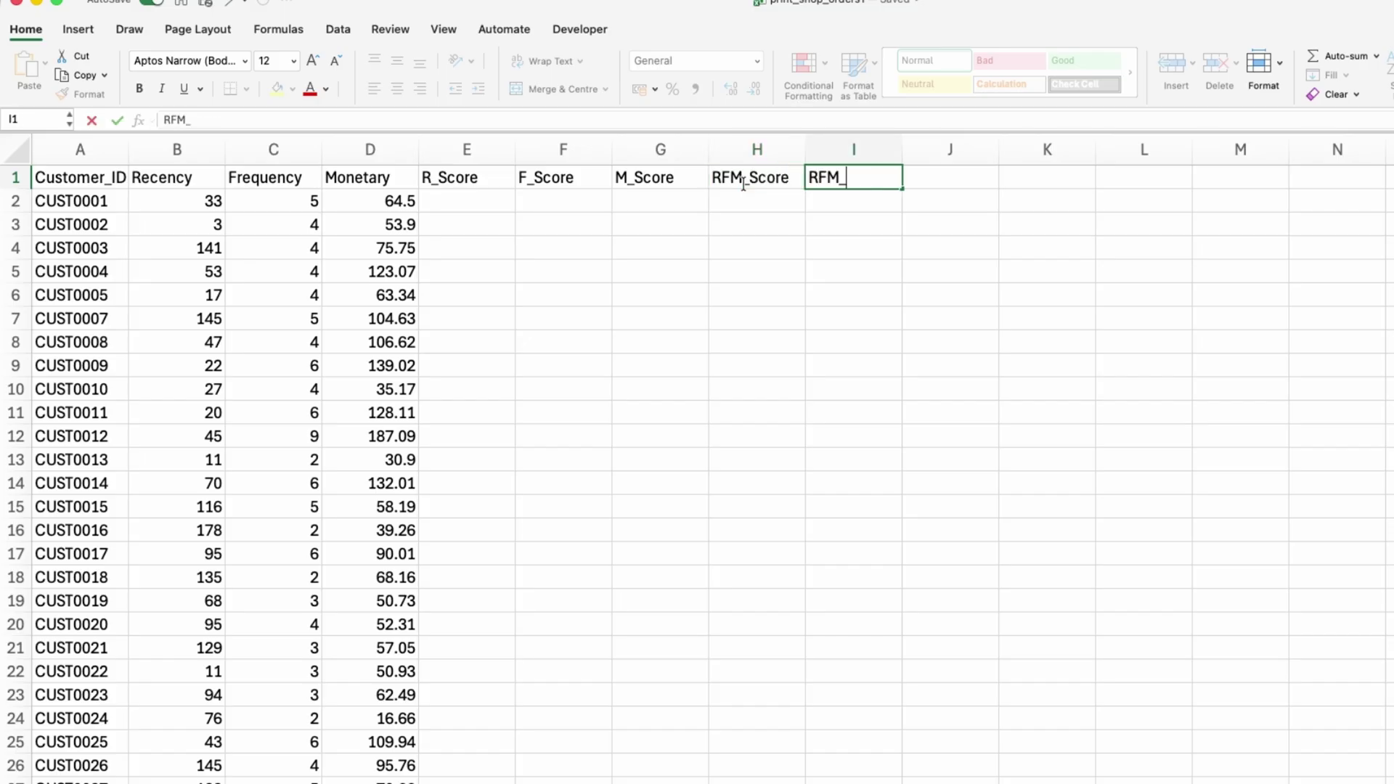
pyautogui.write('S')
pyautogui.press('BackSpace')
pyautogui.write('Category')
pyautogui.press('Return')
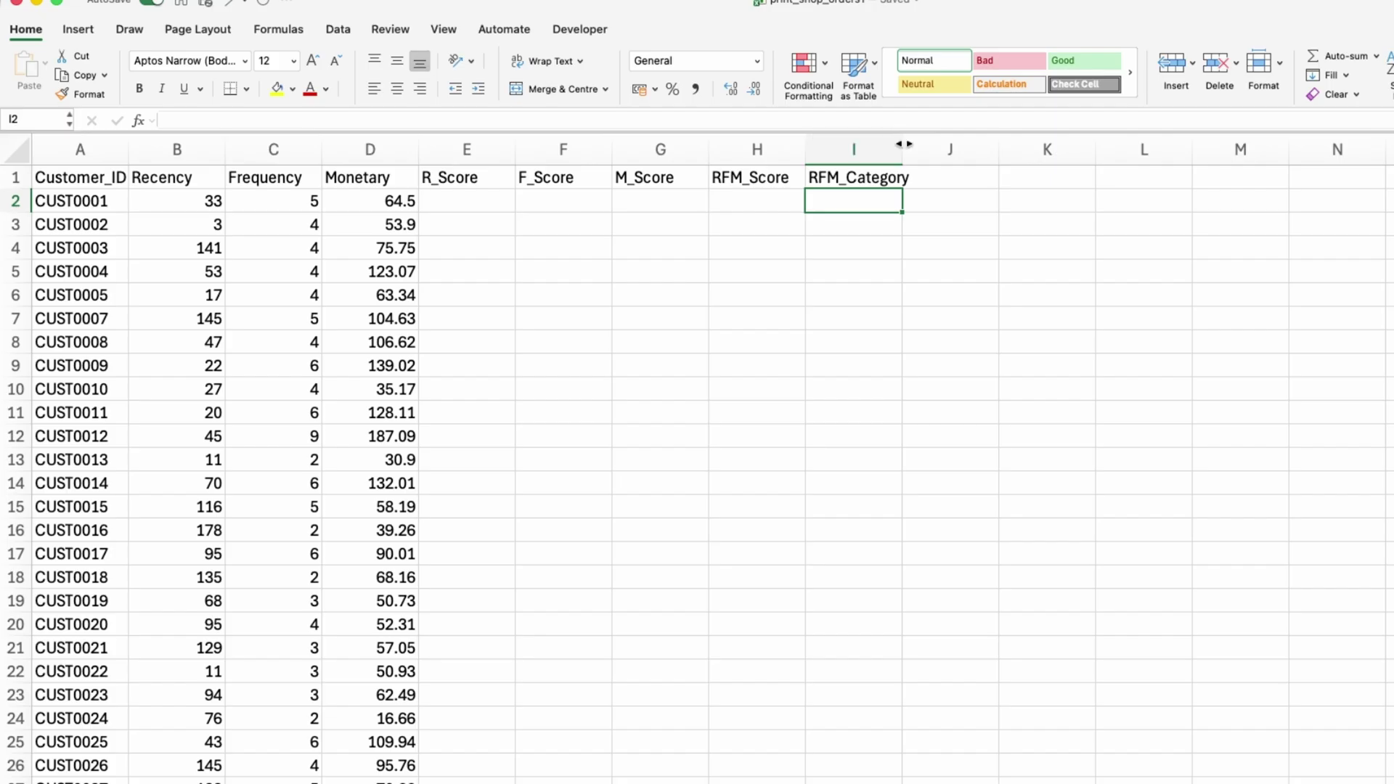
pyautogui.moveTo(904, 144); pyautogui.dragTo(965, 145)
pyautogui.moveTo(454, 182); pyautogui.dragTo(859, 182)
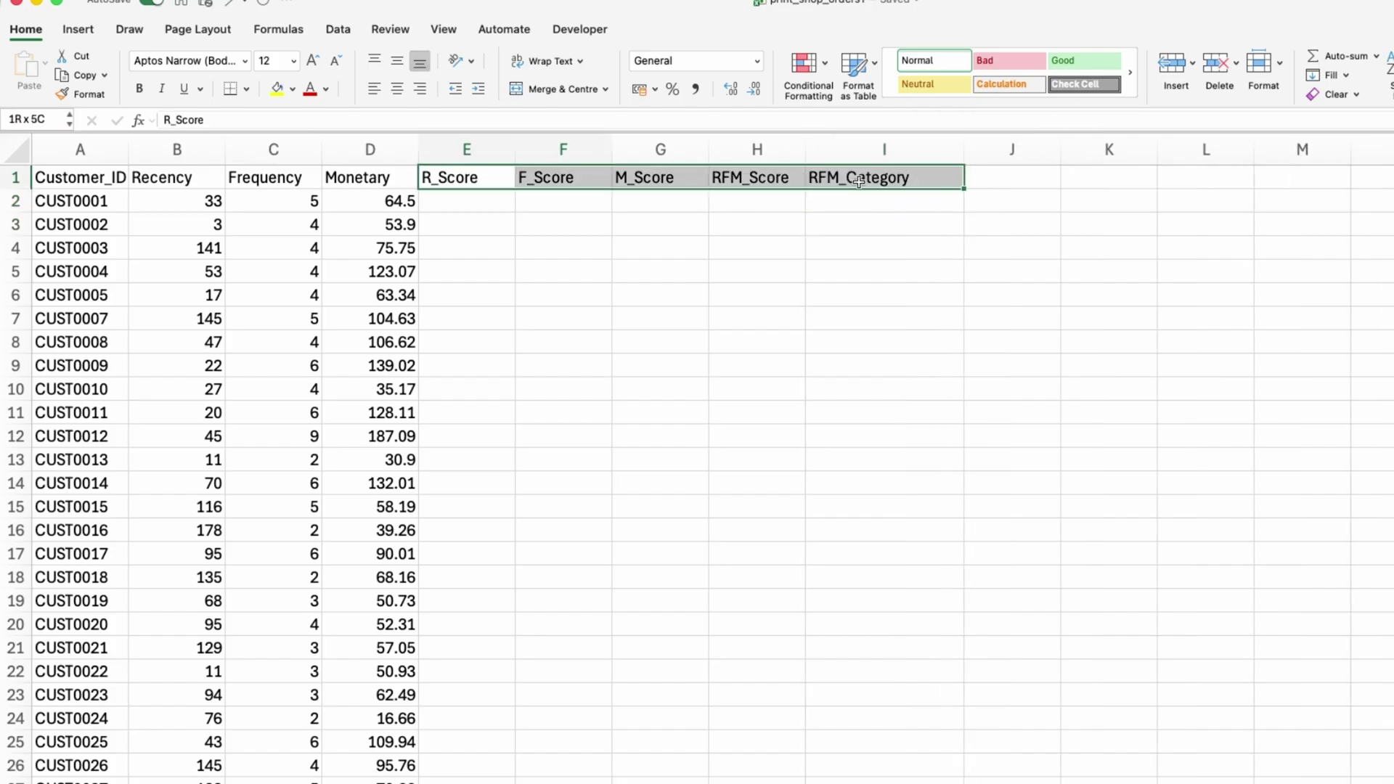
pyautogui.click(859, 181)
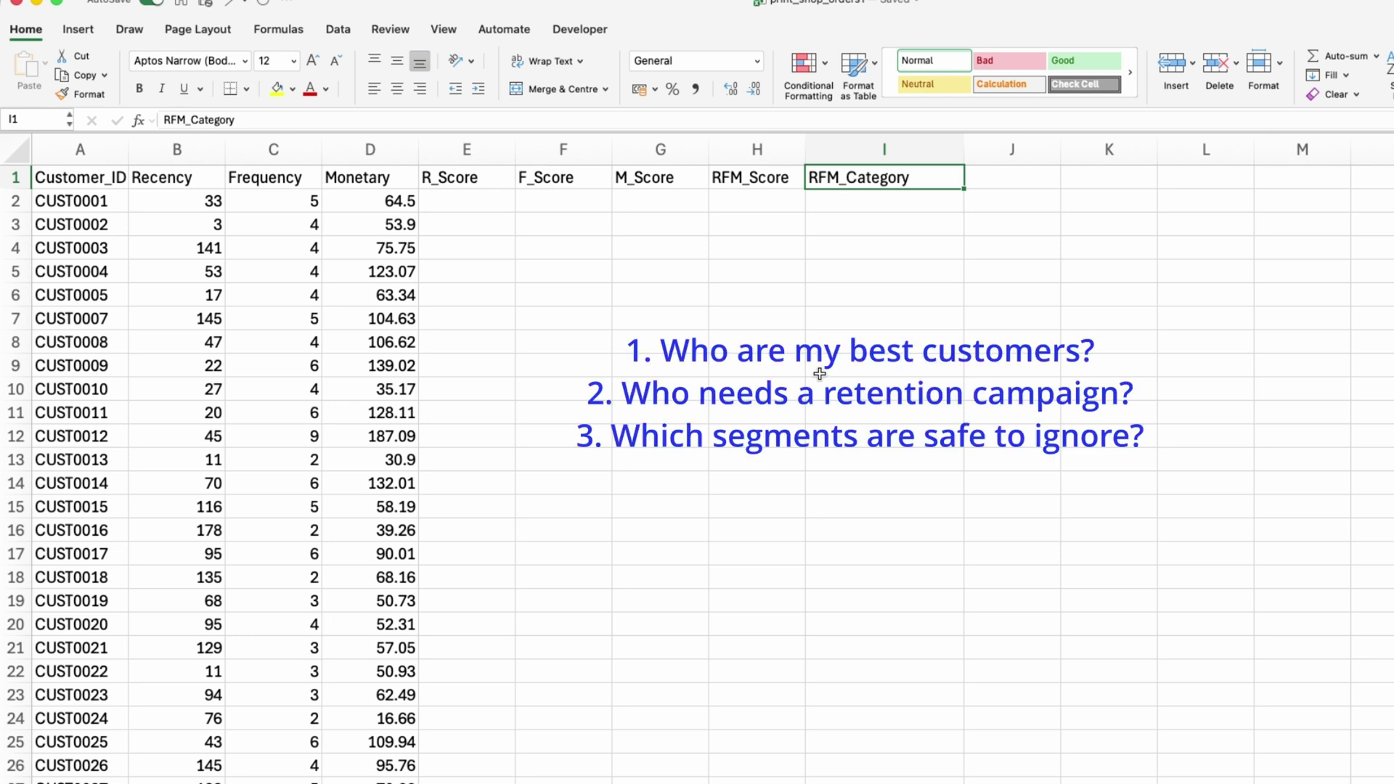
# With E2 selected, copy the R_Score formula from the prompt_dataset Word notes.
pyautogui.click(450, 201)
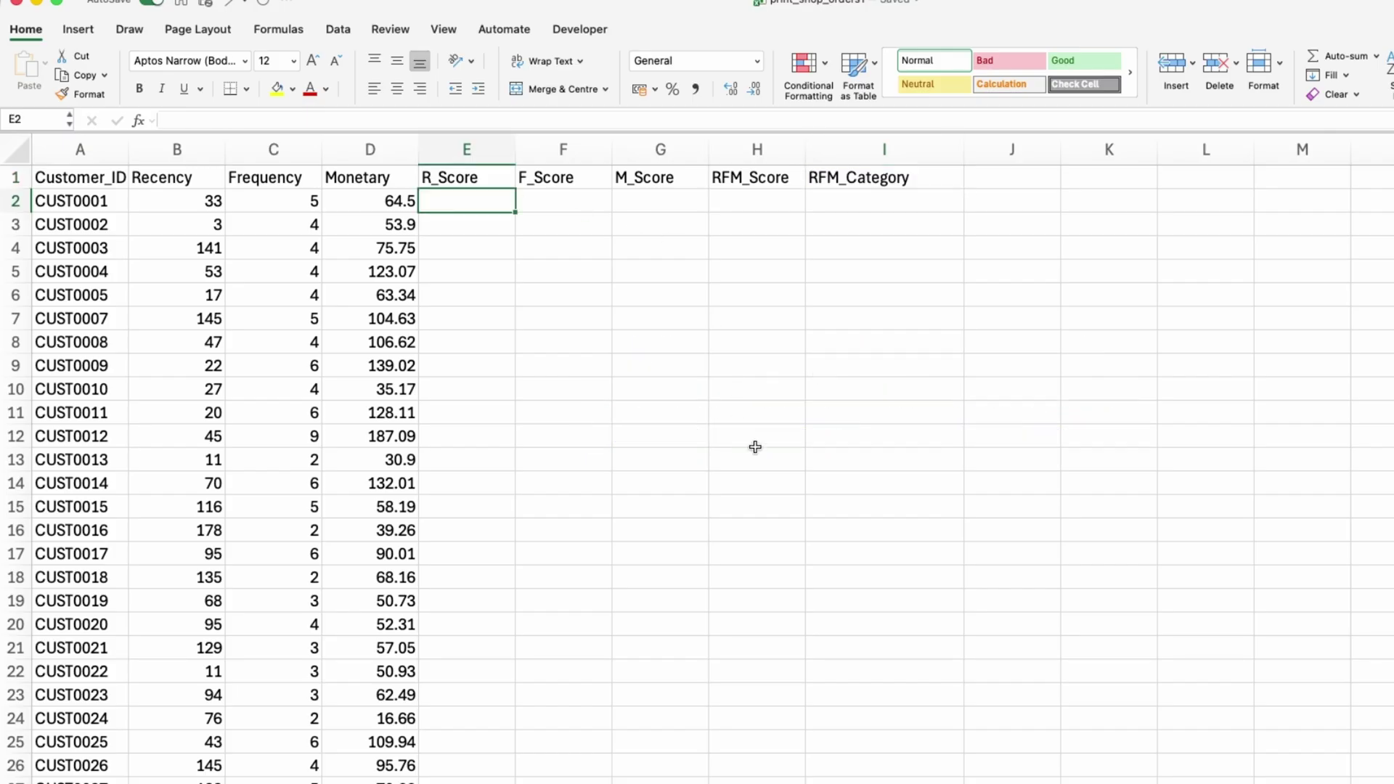
pyautogui.press('super+Tab')
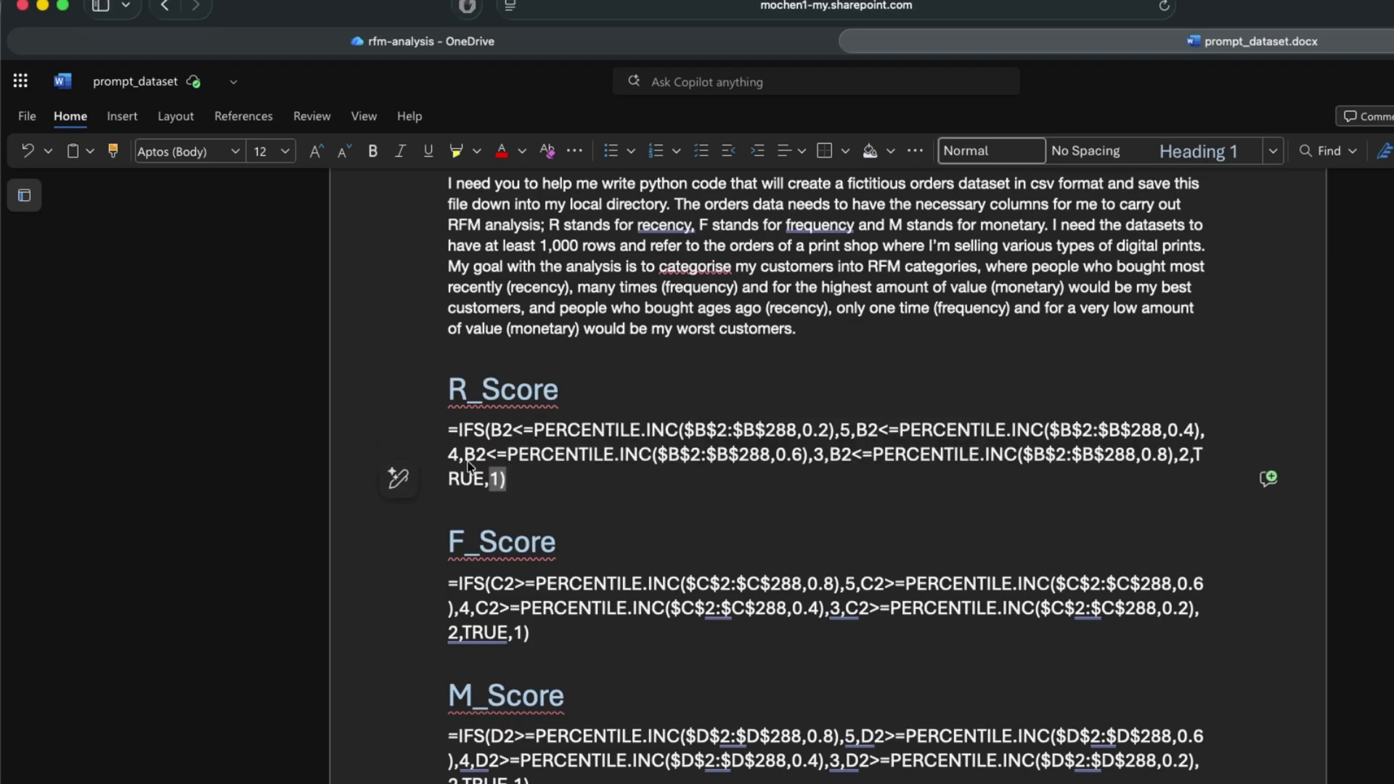
pyautogui.moveTo(508, 479); pyautogui.dragTo(449, 433)
pyautogui.press('super+c')
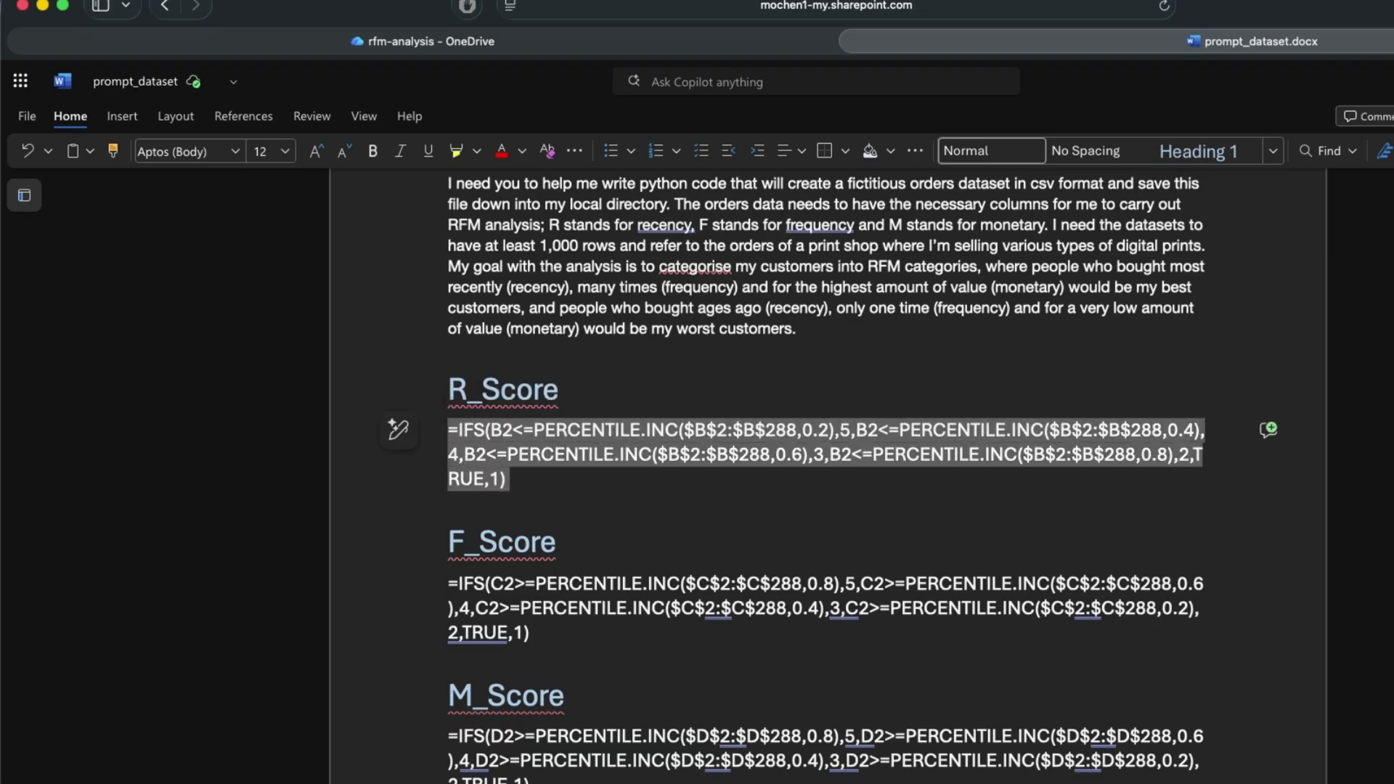
pyautogui.press('super+Tab')
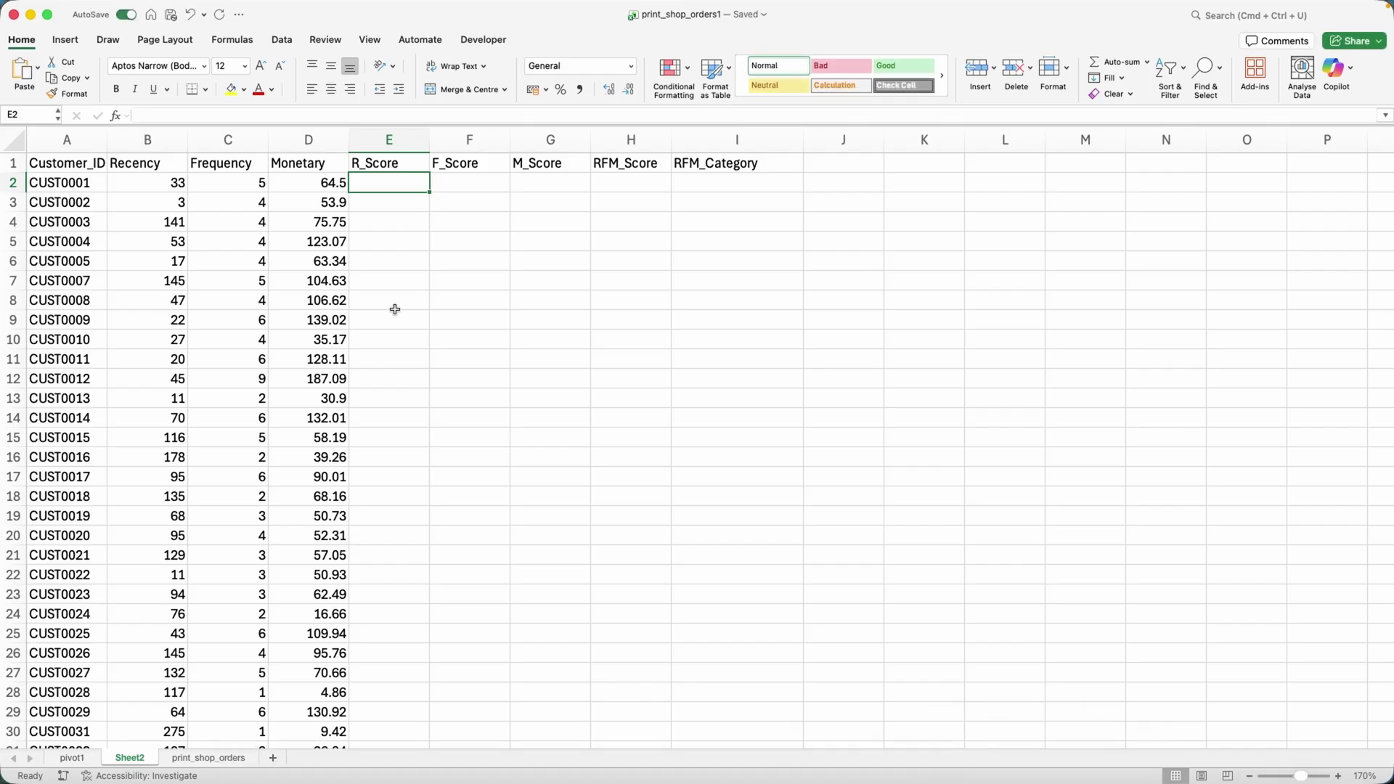
# Paste the IFS/PERCENTILE.INC R_Score formula into E2, review its 0.2 band and score 5, and commit it to get 4.
pyautogui.doubleClick(398, 184)
pyautogui.press('super+v')
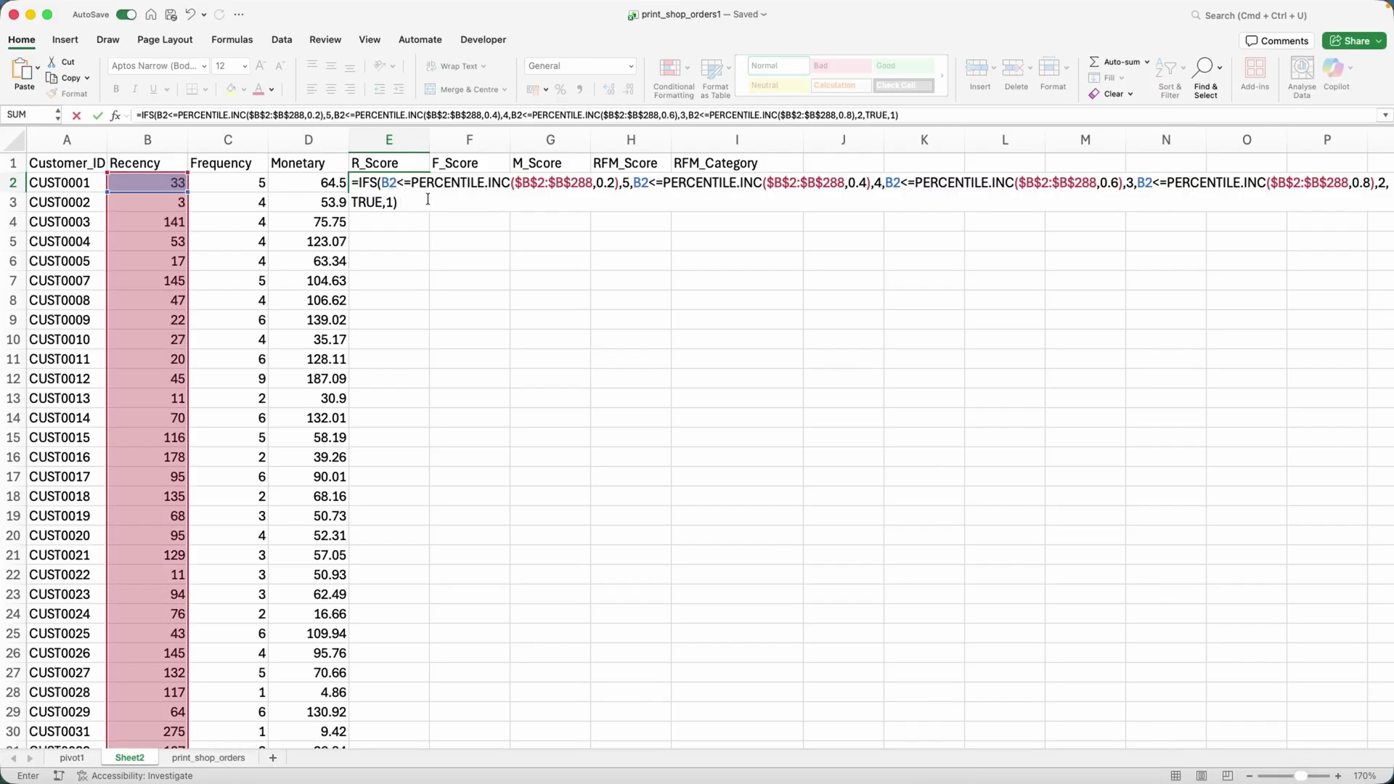
pyautogui.moveTo(411, 183); pyautogui.dragTo(479, 183)
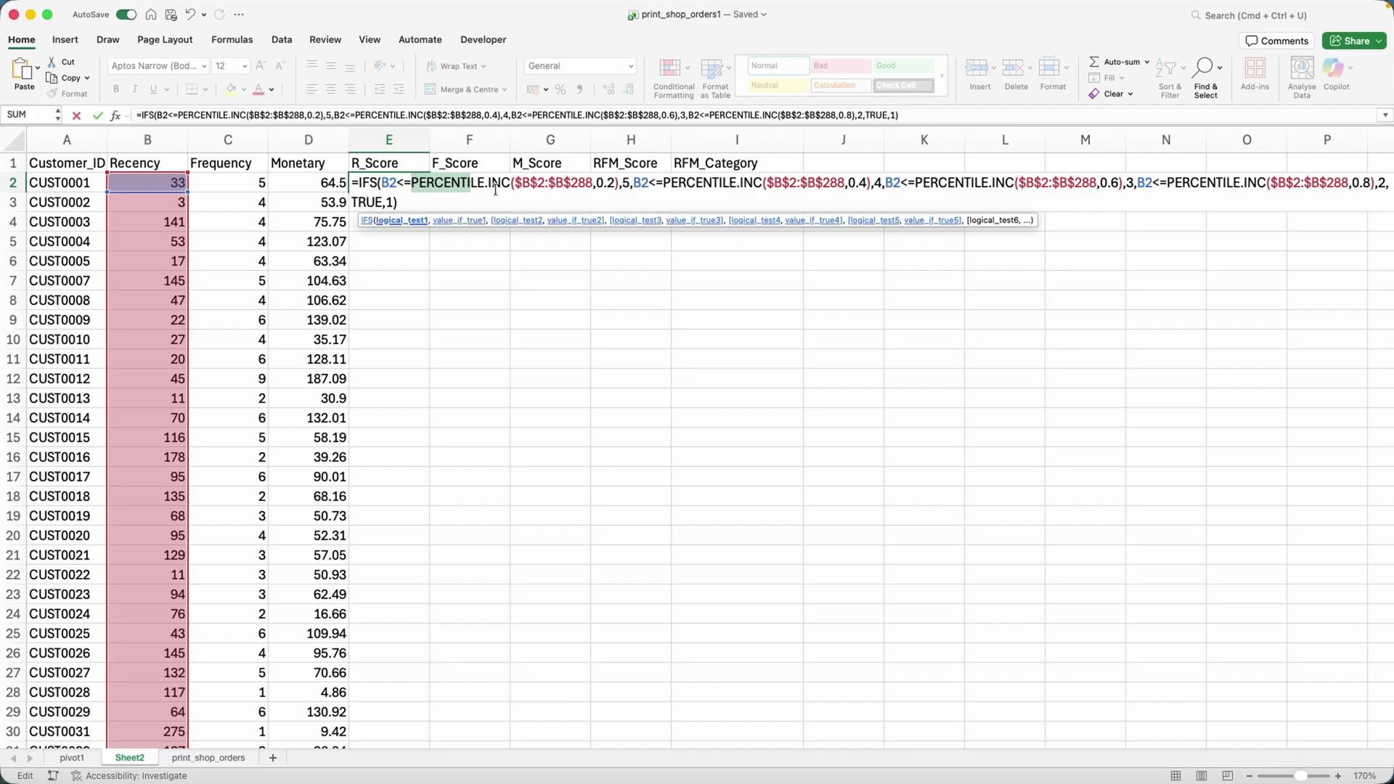
pyautogui.click(500, 187)
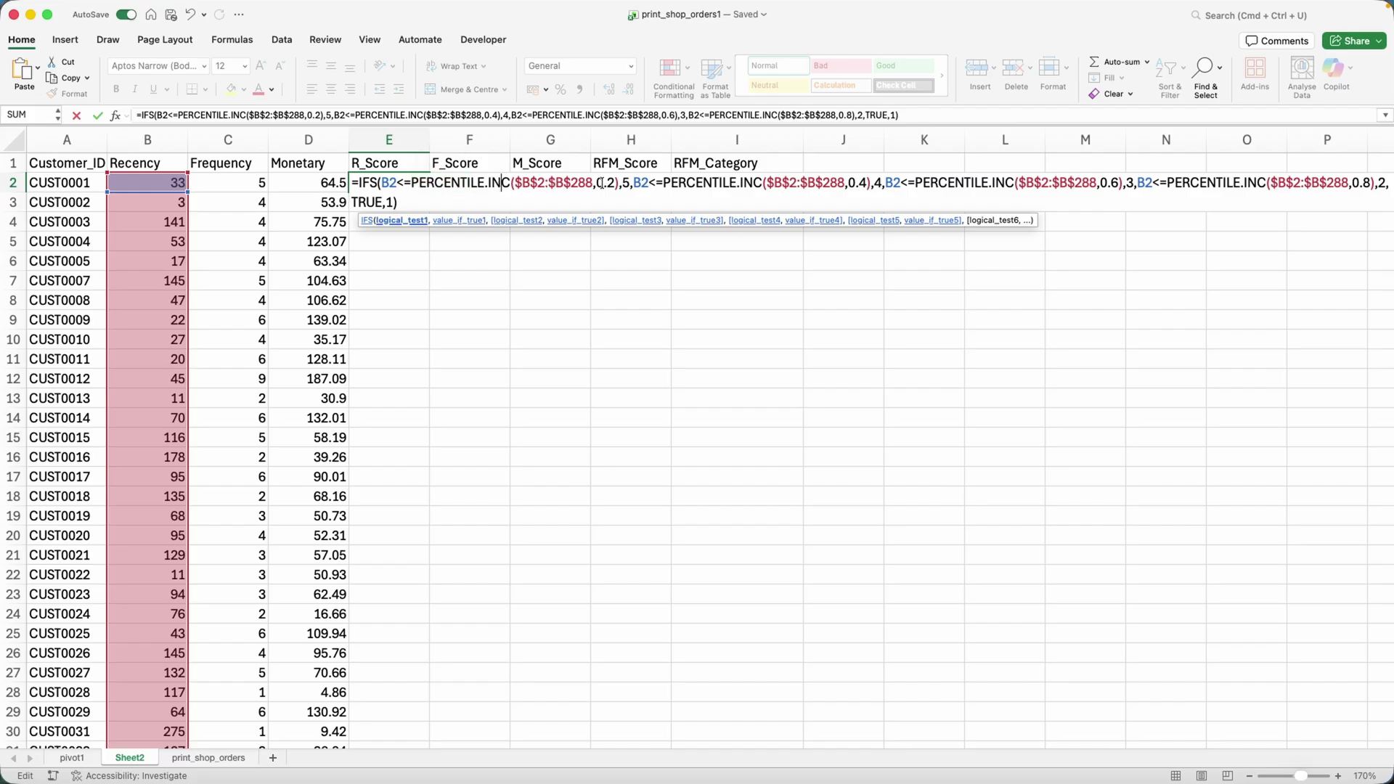
pyautogui.moveTo(597, 183); pyautogui.dragTo(614, 183)
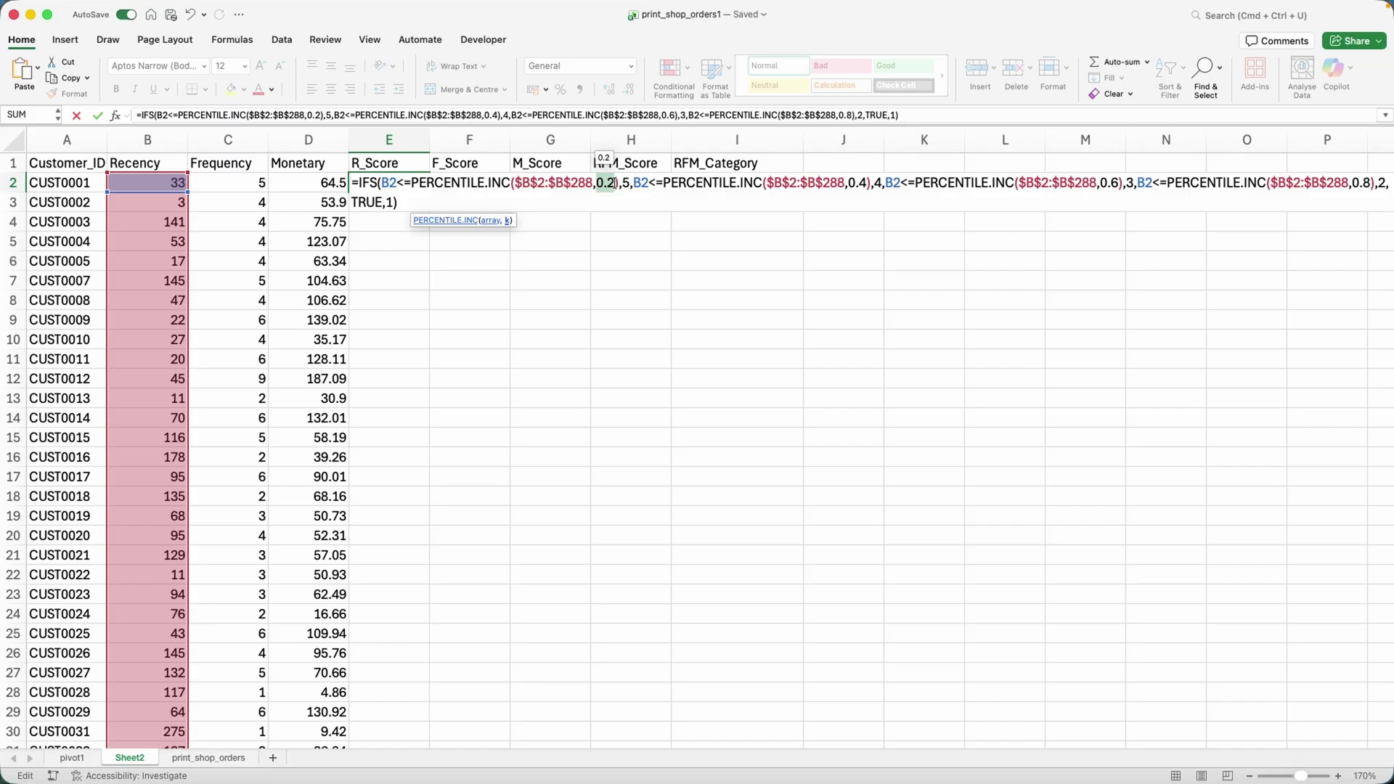
pyautogui.click(440, 196)
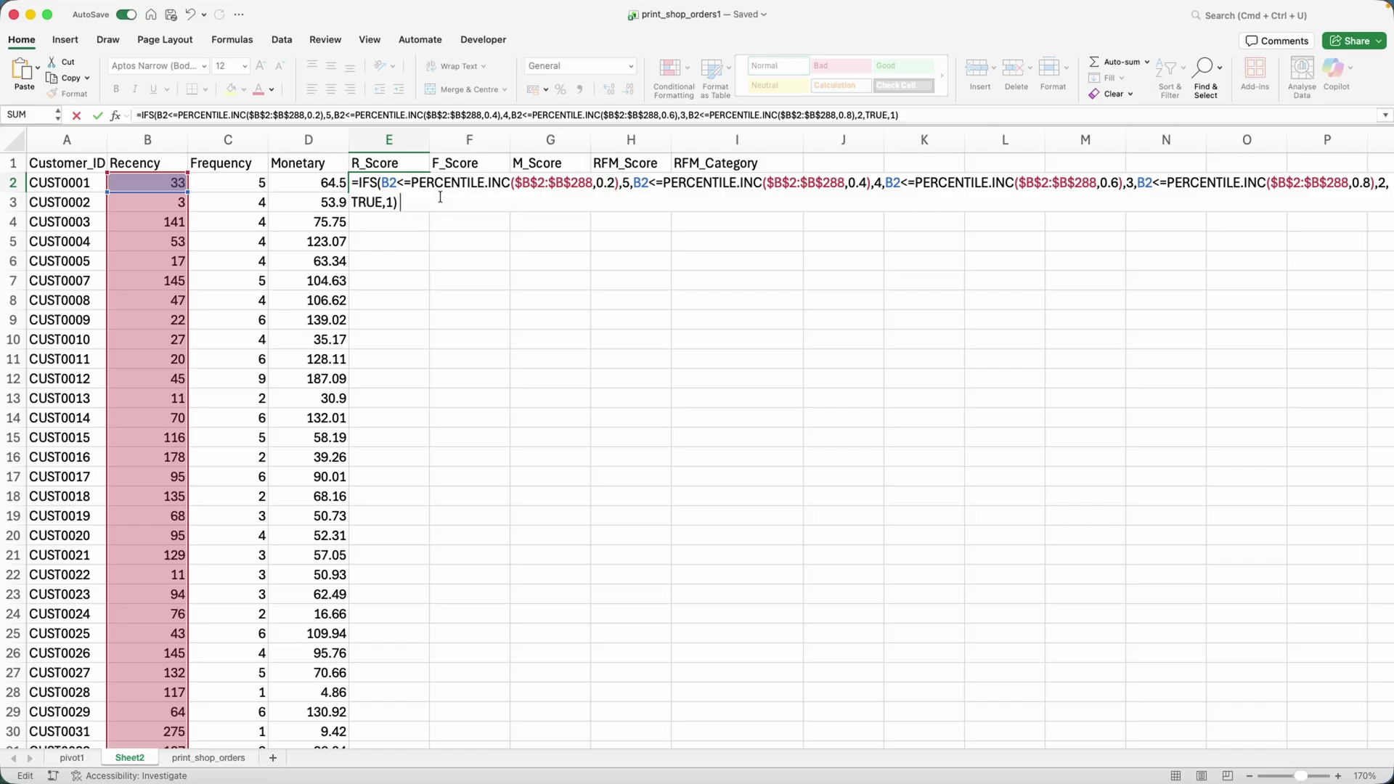
pyautogui.doubleClick(628, 183)
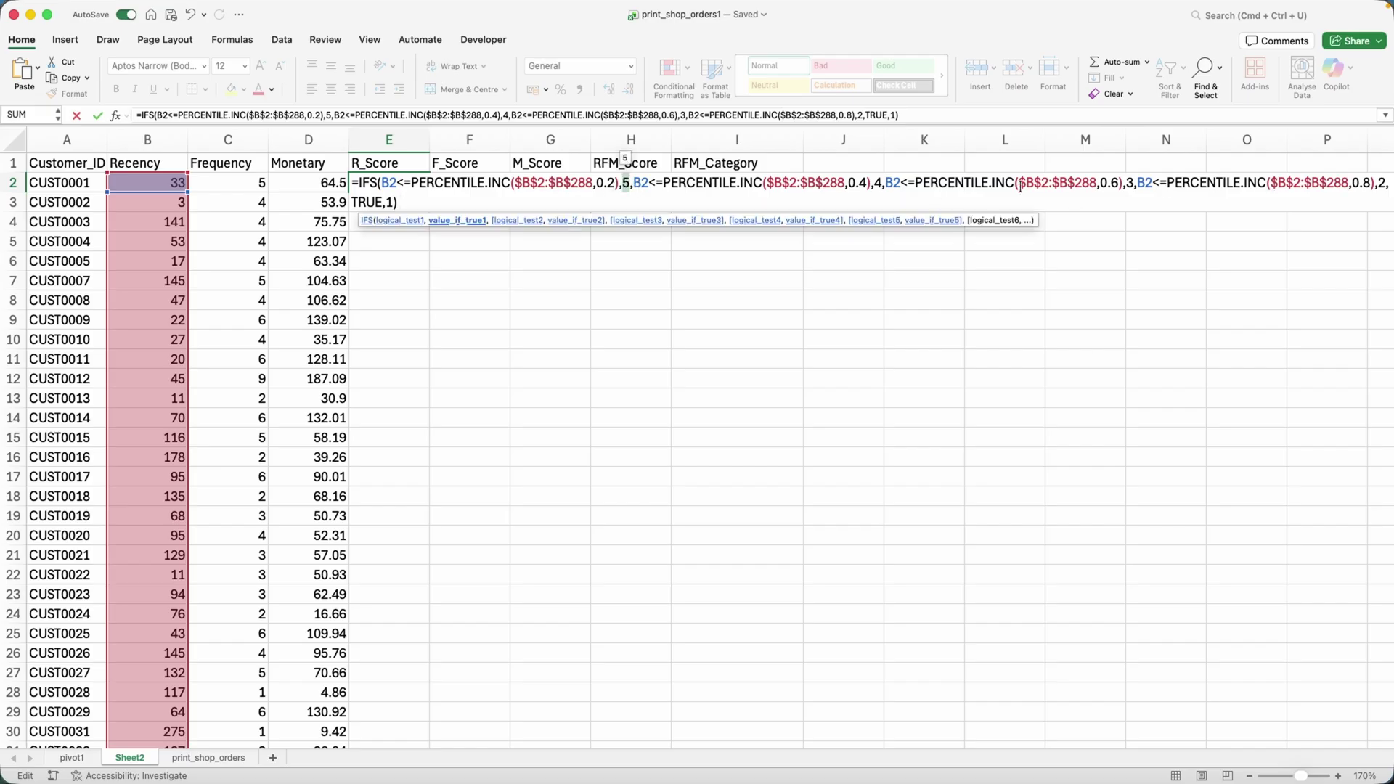
pyautogui.click(400, 200)
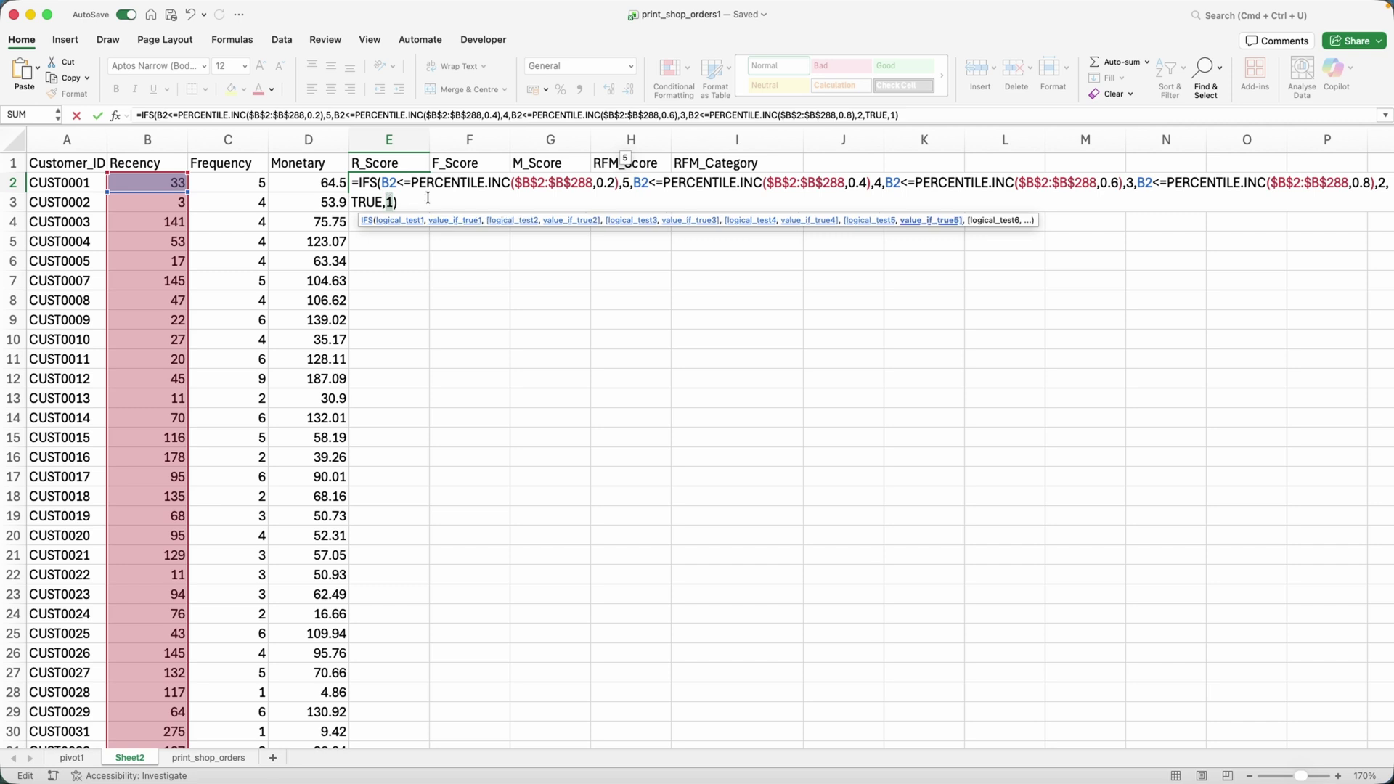
pyautogui.click(487, 200)
pyautogui.press('Return')
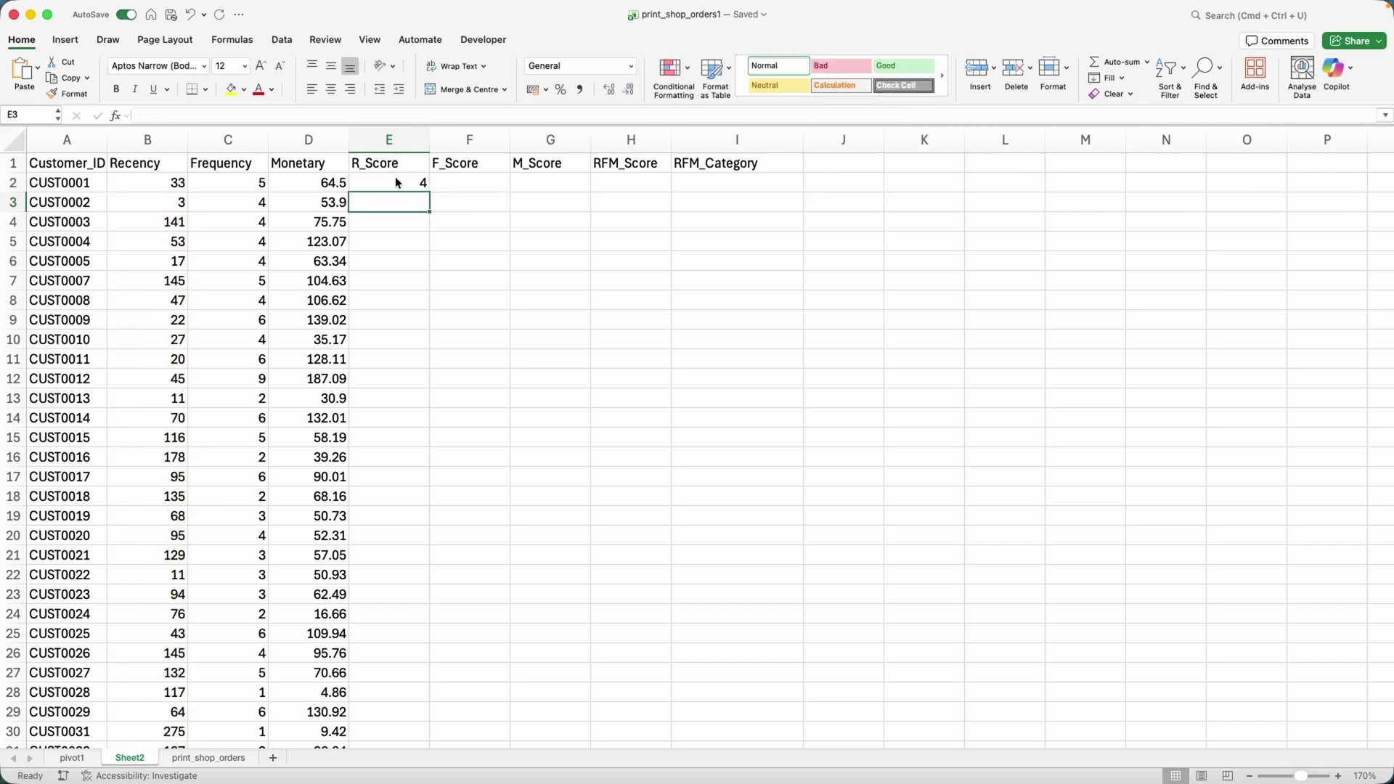
pyautogui.click(397, 182)
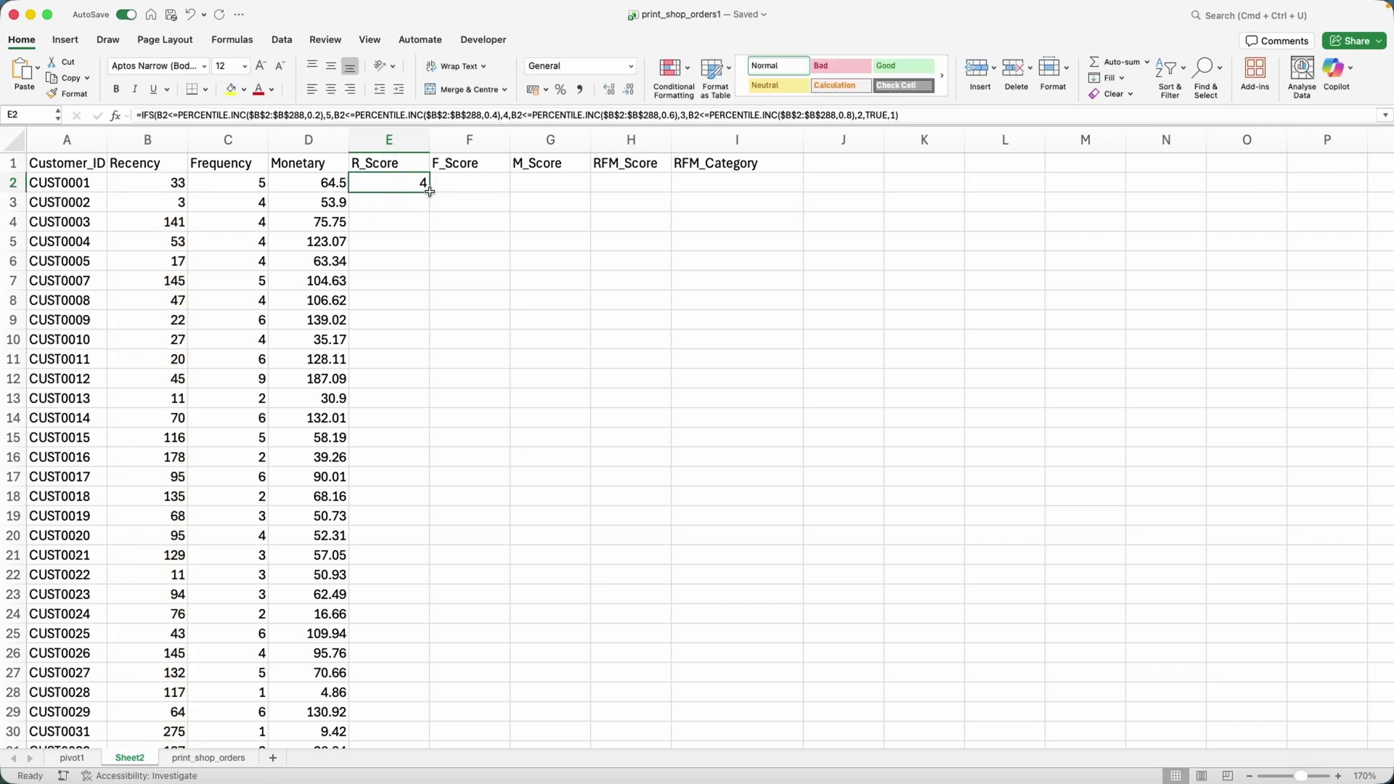
# Fill the R_Score formula down column E and spot-check rows 3 and 16 against their Recency values.
pyautogui.doubleClick(430, 191)
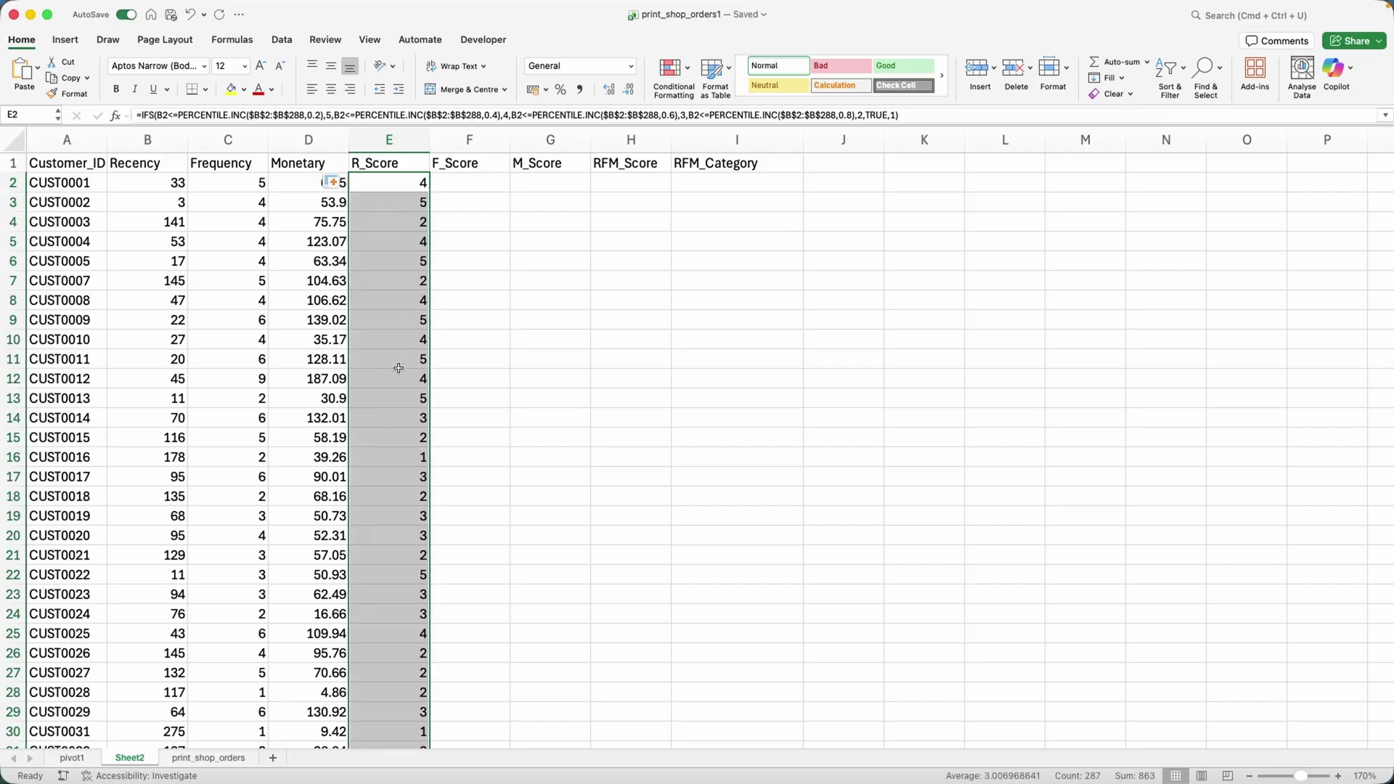
pyautogui.click(398, 199)
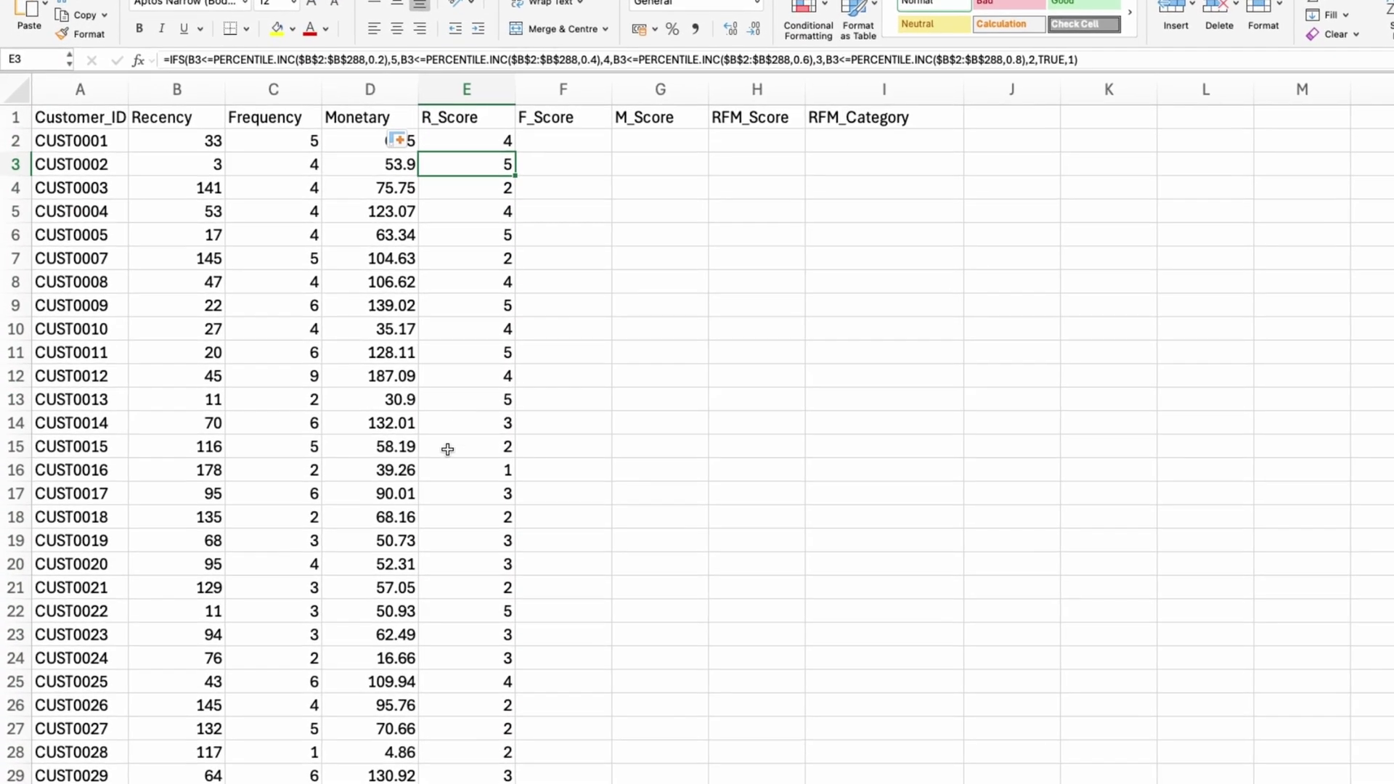
pyautogui.click(480, 472)
pyautogui.moveTo(81, 472); pyautogui.dragTo(465, 472)
pyautogui.click(183, 475)
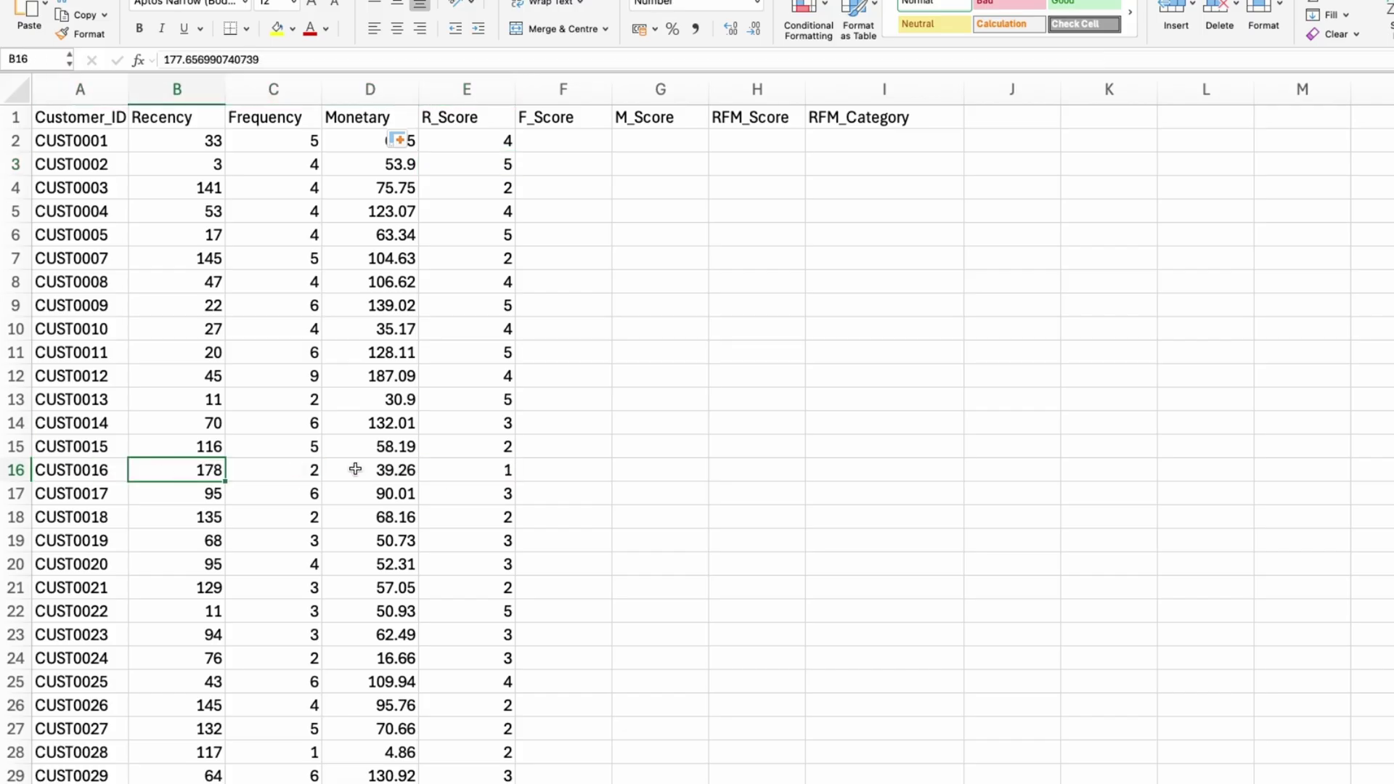
pyautogui.click(496, 473)
pyautogui.moveTo(201, 471); pyautogui.dragTo(468, 467)
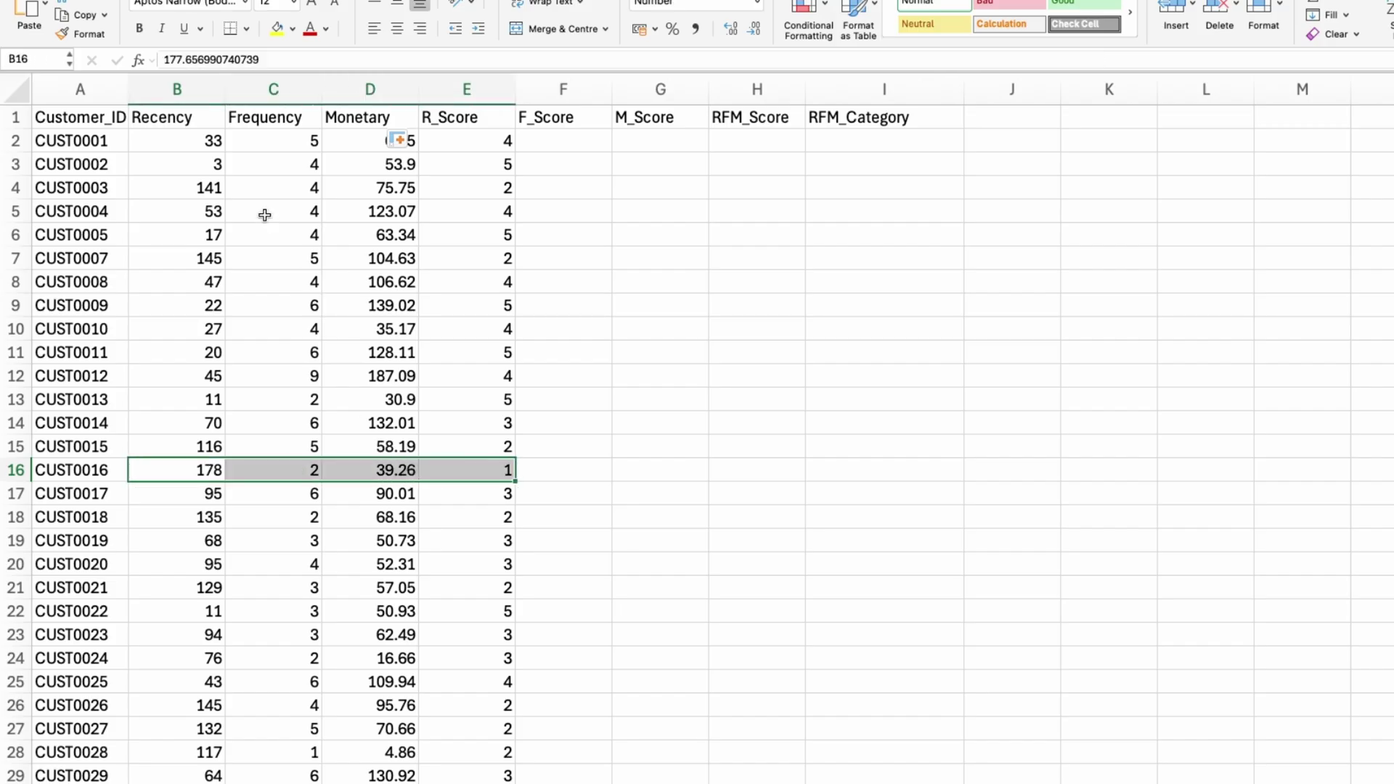
pyautogui.moveTo(218, 171); pyautogui.dragTo(501, 166)
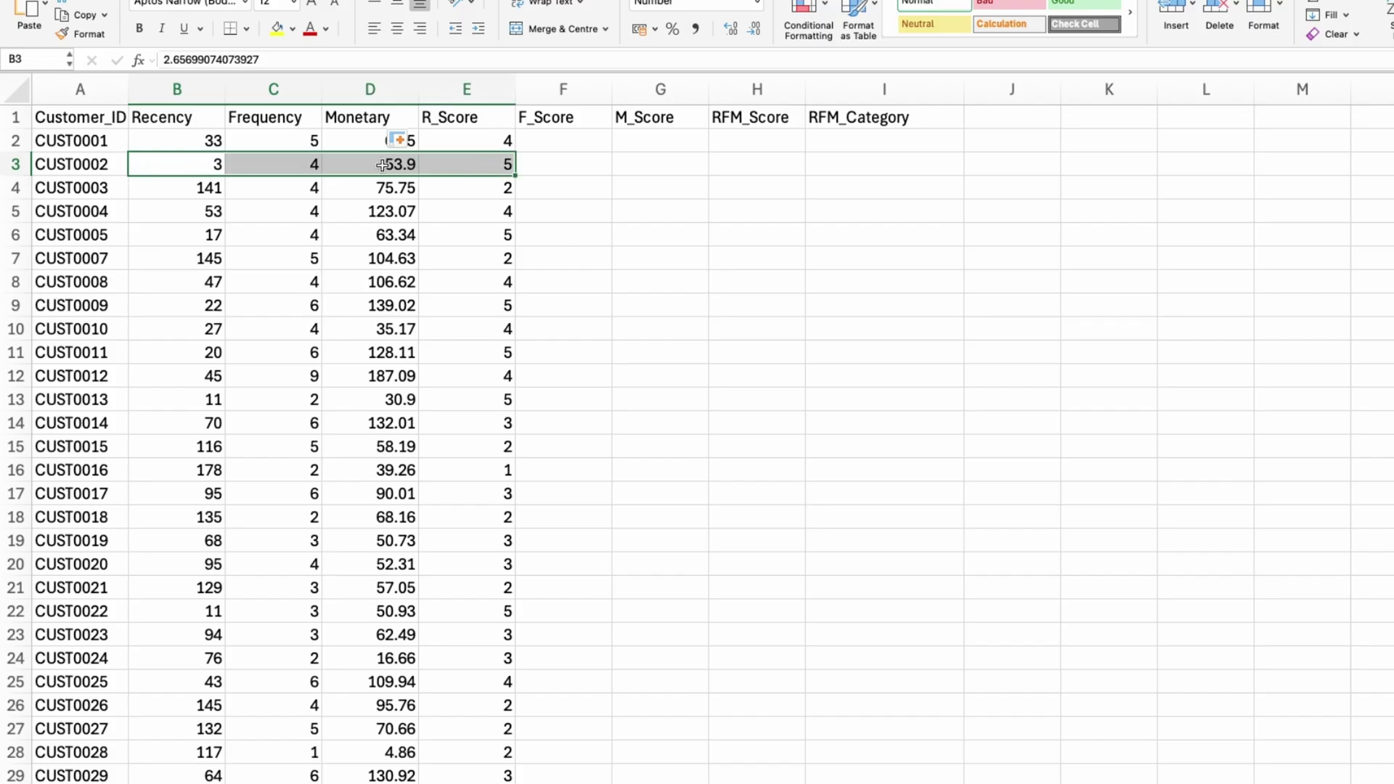
pyautogui.click(183, 158)
pyautogui.click(468, 167)
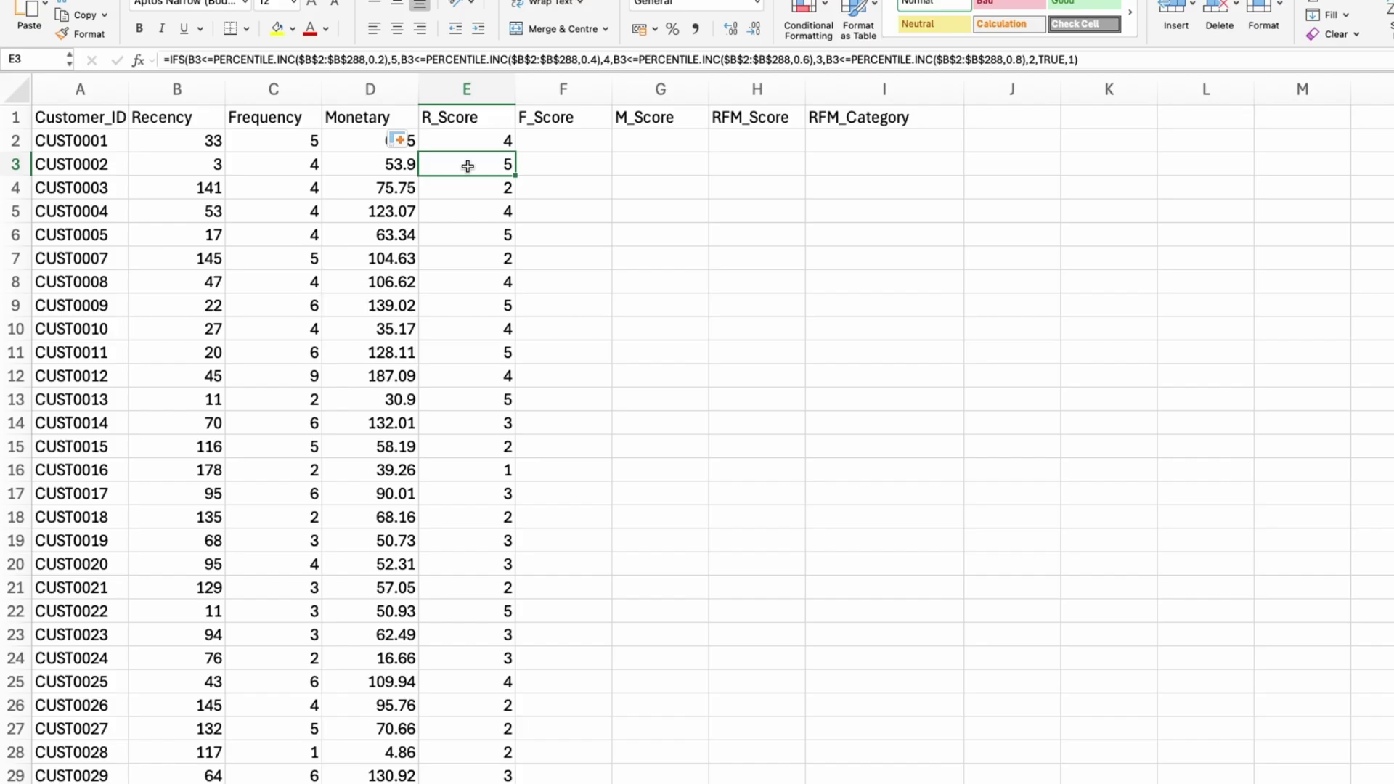
# Copy the F_Score formula from the Word notes and paste it into F2.
pyautogui.click(581, 139)
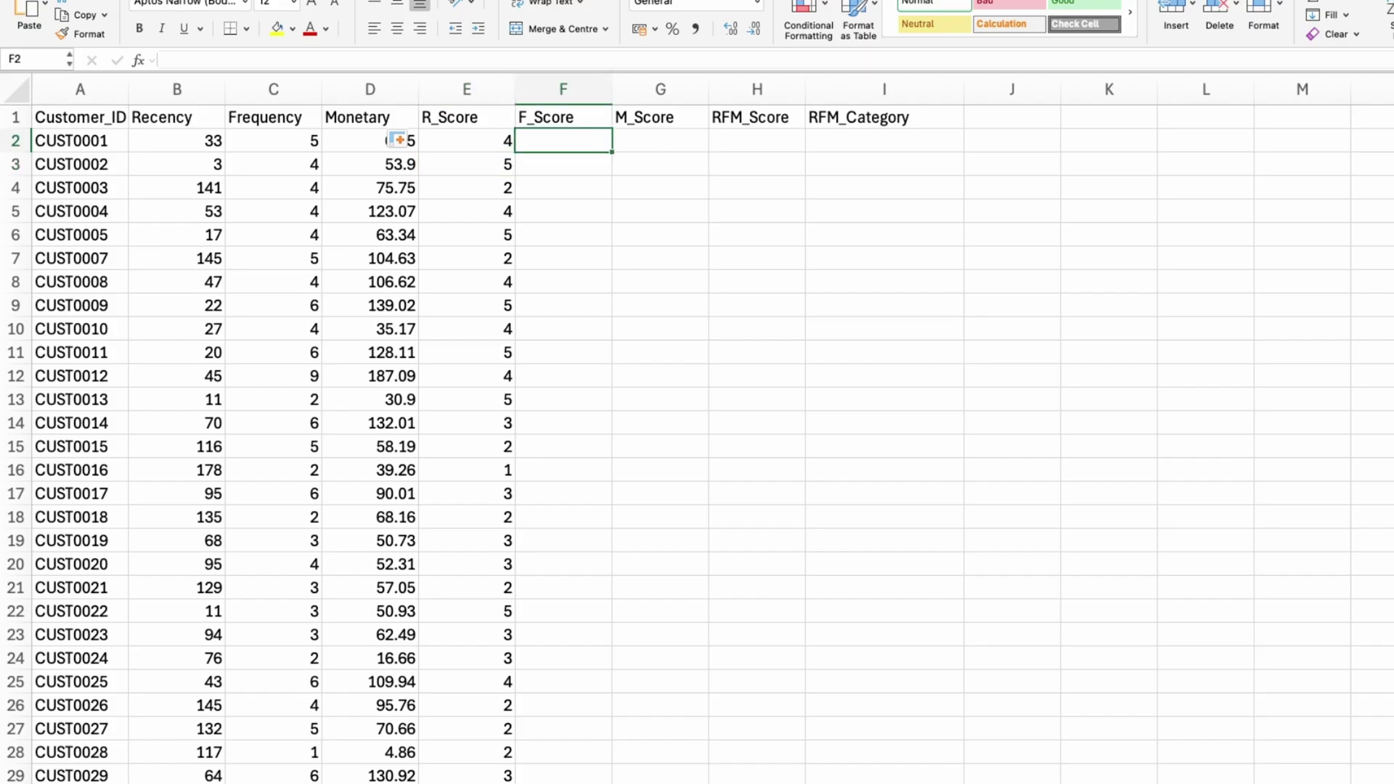
pyautogui.press('super+Tab')
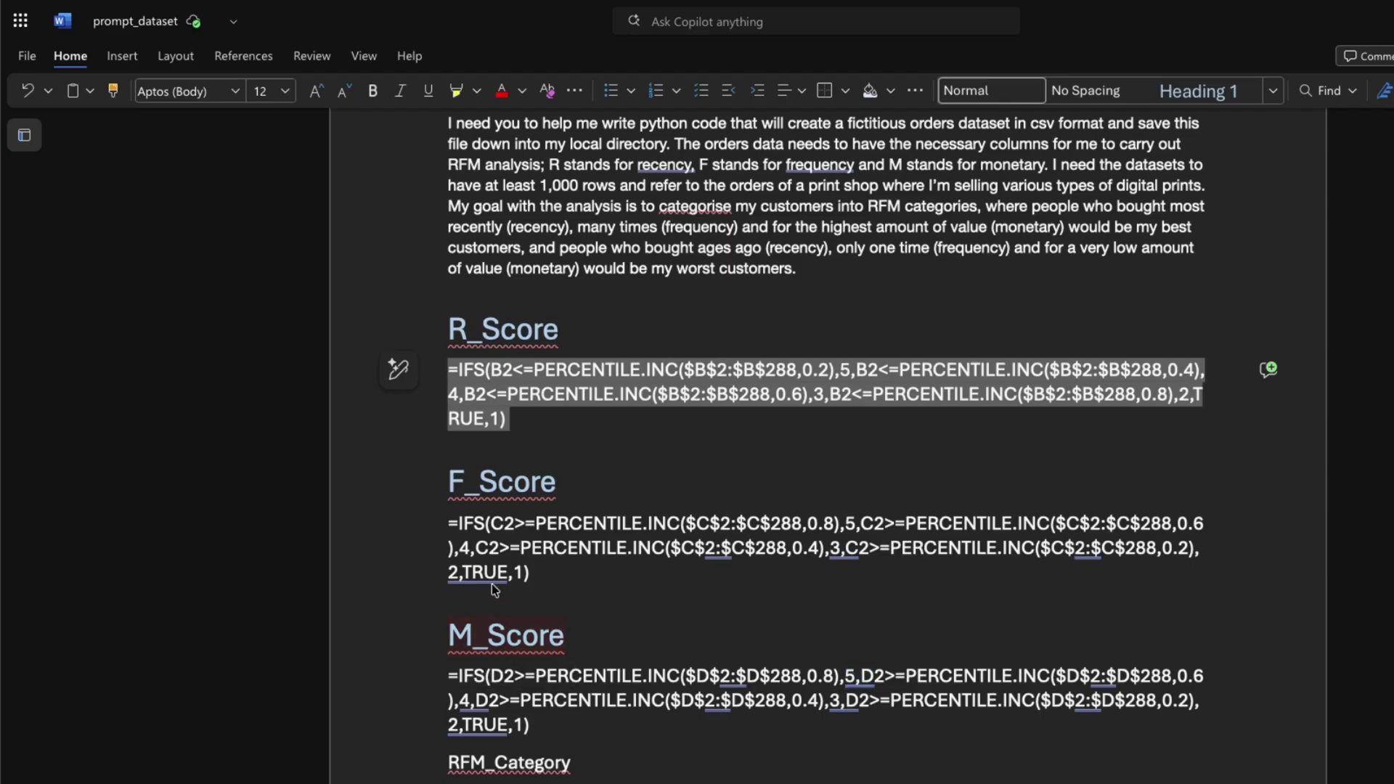
pyautogui.moveTo(555, 571); pyautogui.dragTo(447, 539)
pyautogui.press('super+c')
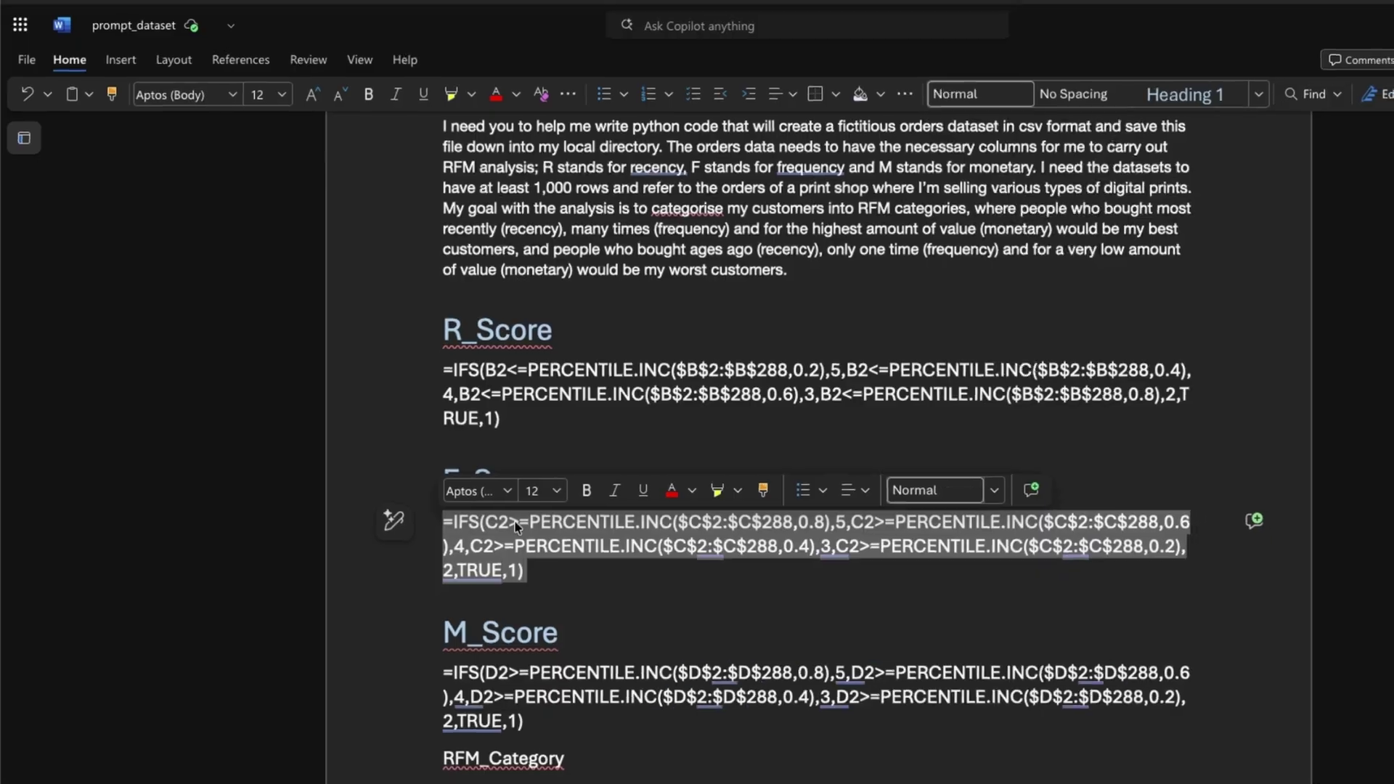
pyautogui.press('super+Tab')
pyautogui.doubleClick(480, 187)
pyautogui.press('super+v')
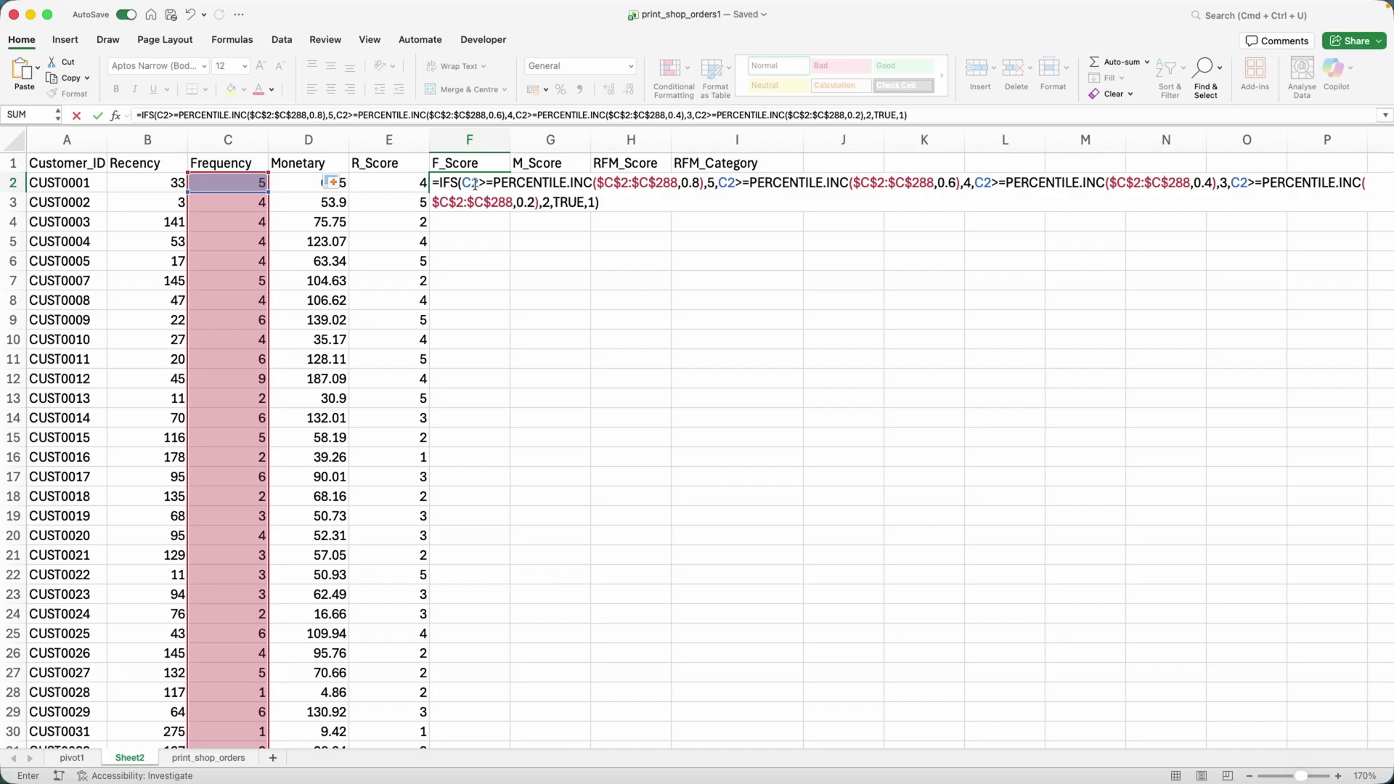
# Commit the F_Score formula in F2, fill it down column F, and spot-check rows 11 and 28.
pyautogui.press('Return')
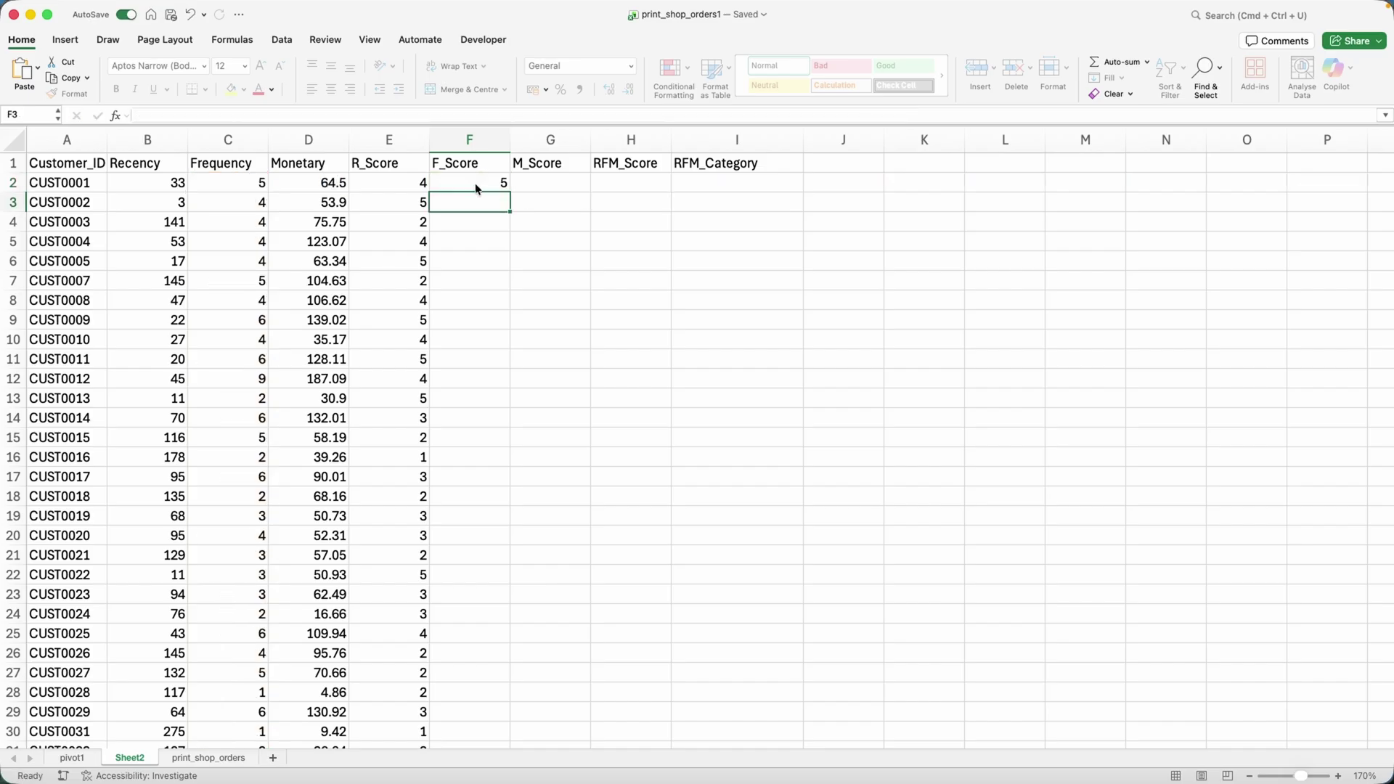
pyautogui.click(506, 190)
pyautogui.doubleClick(511, 192)
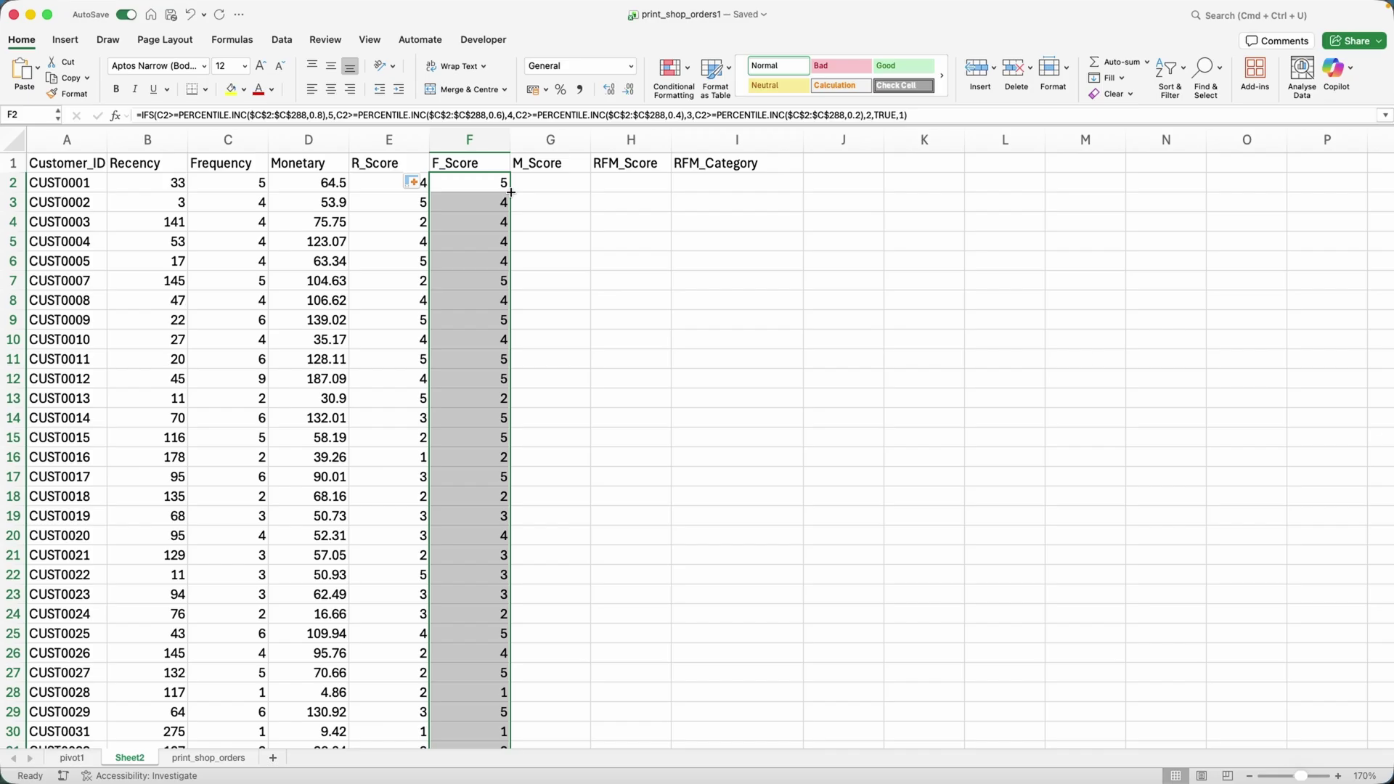
pyautogui.click(485, 361)
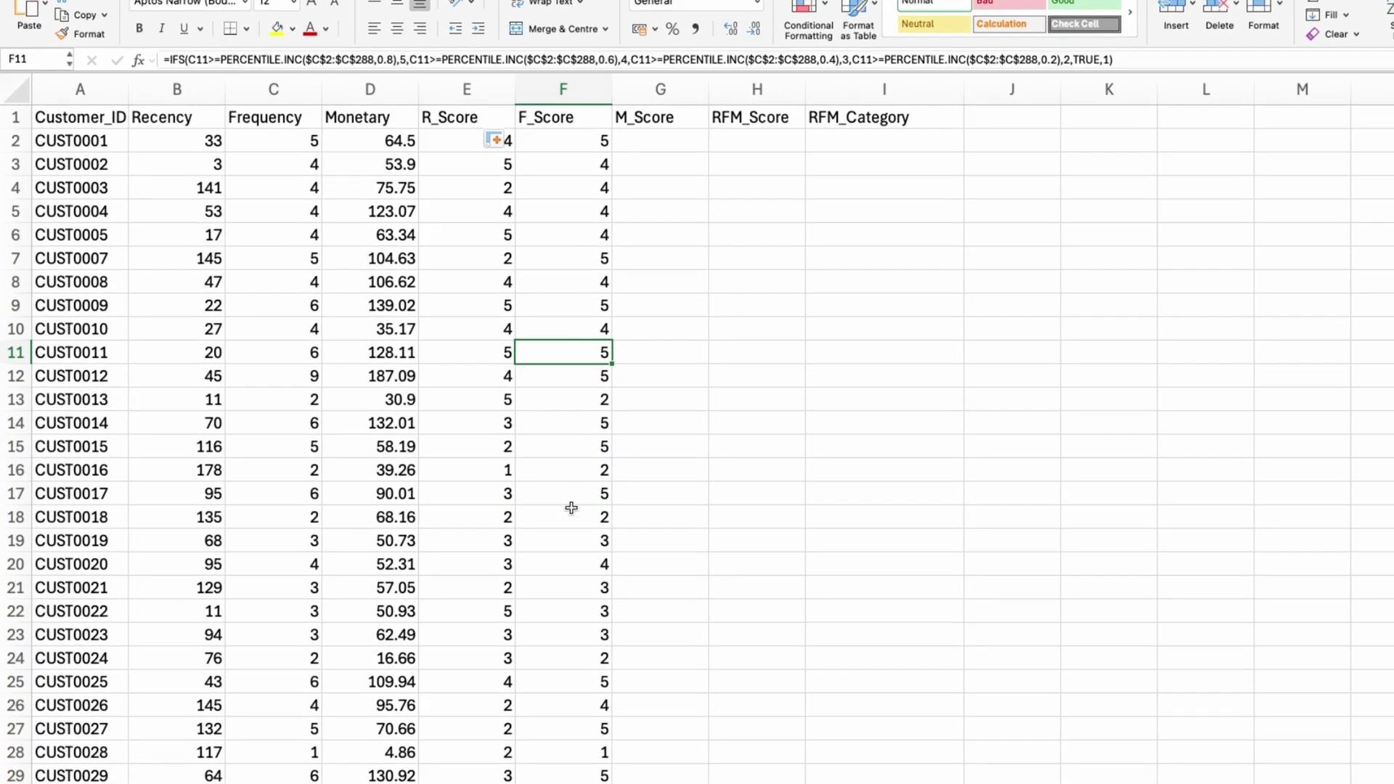
pyautogui.click(573, 755)
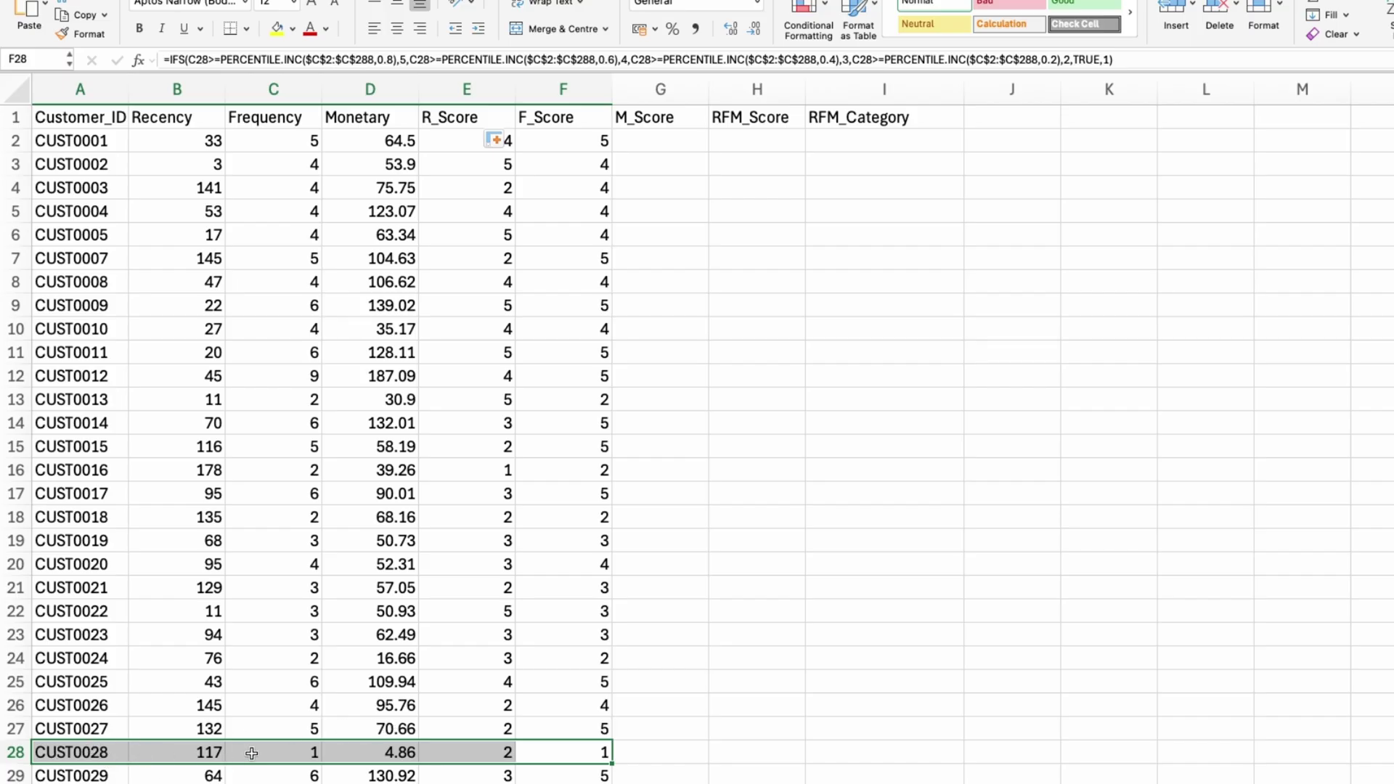
pyautogui.click(289, 761)
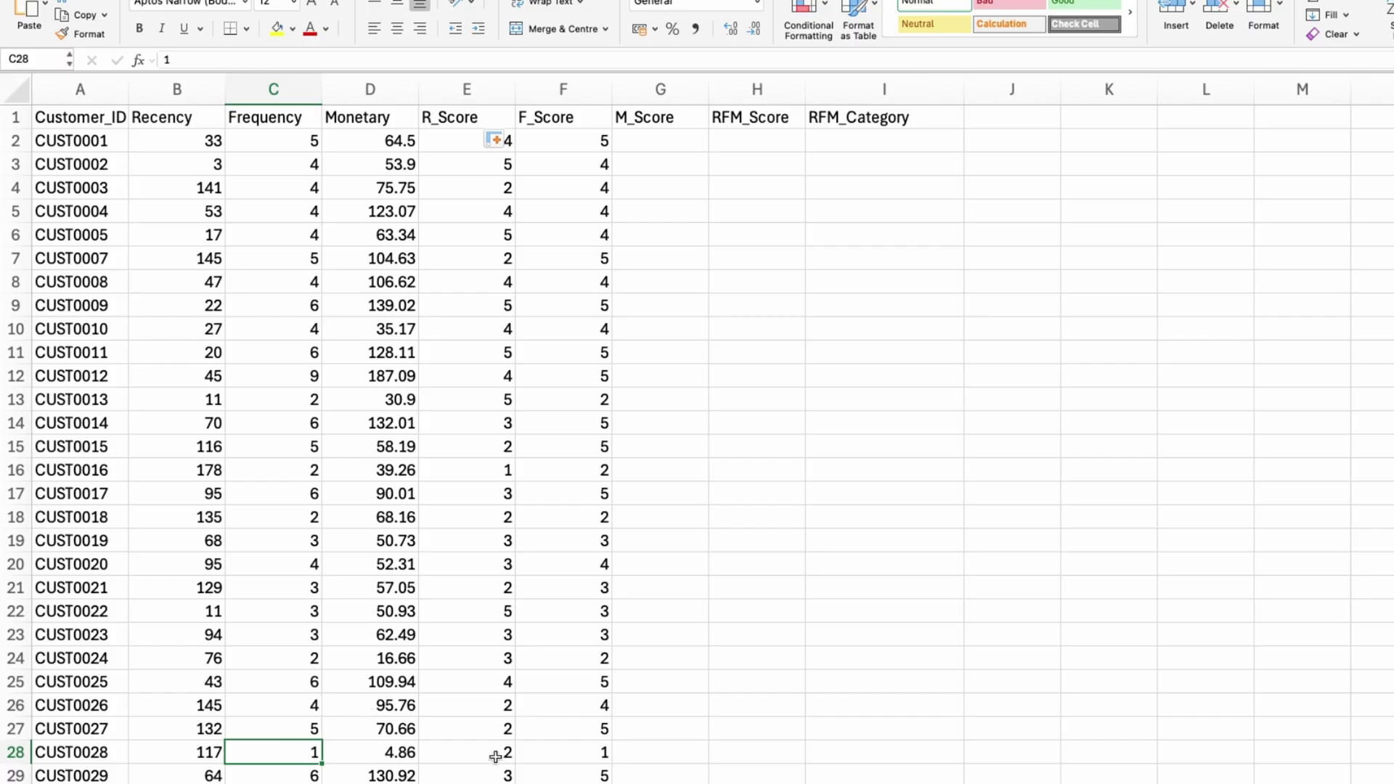
pyautogui.click(537, 760)
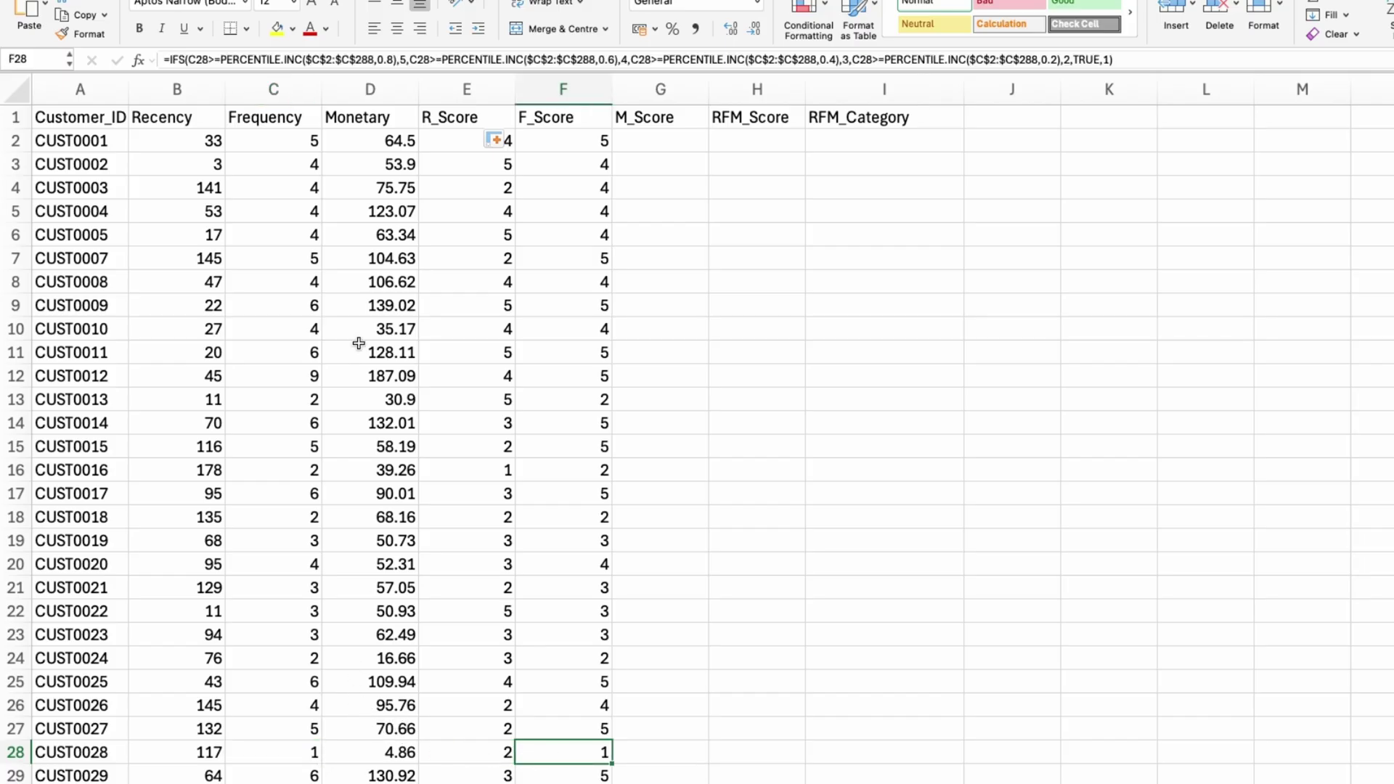
pyautogui.click(263, 143)
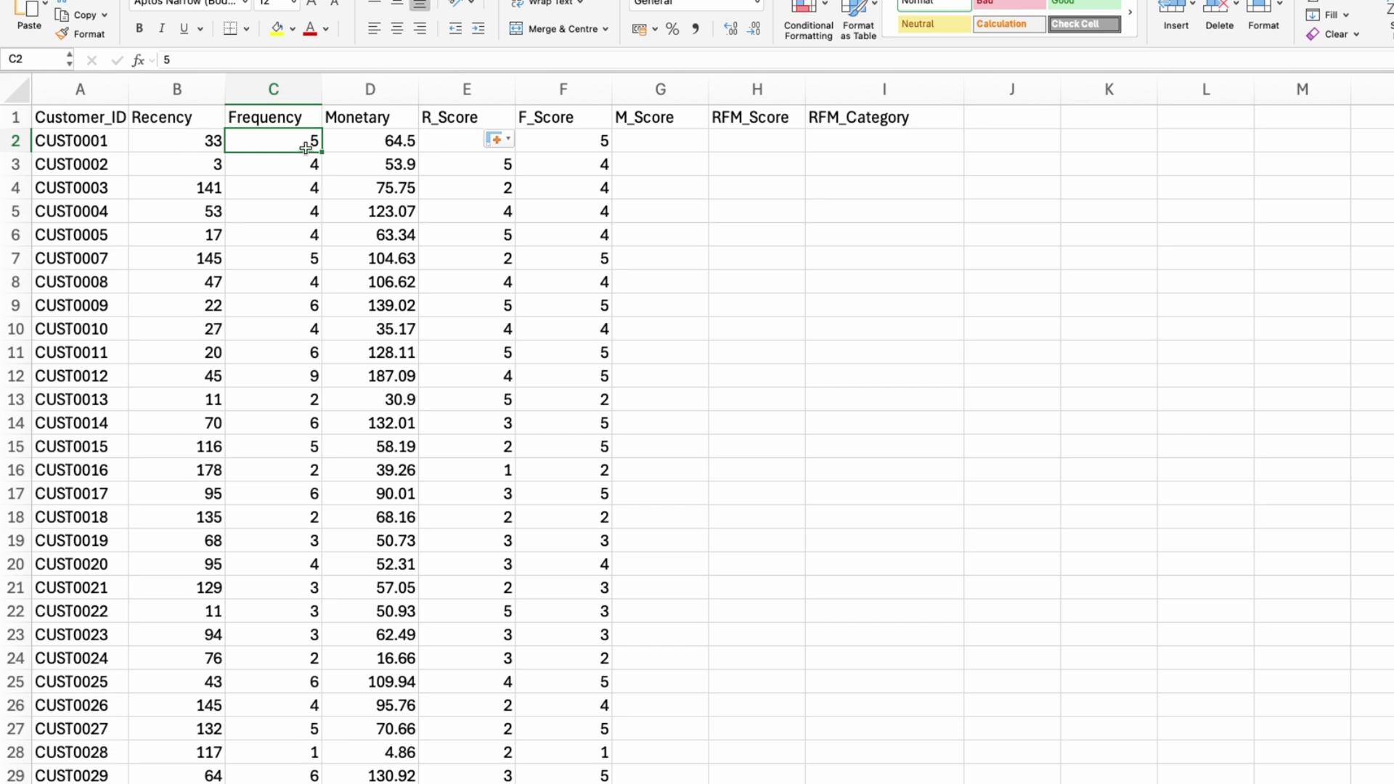
pyautogui.click(576, 143)
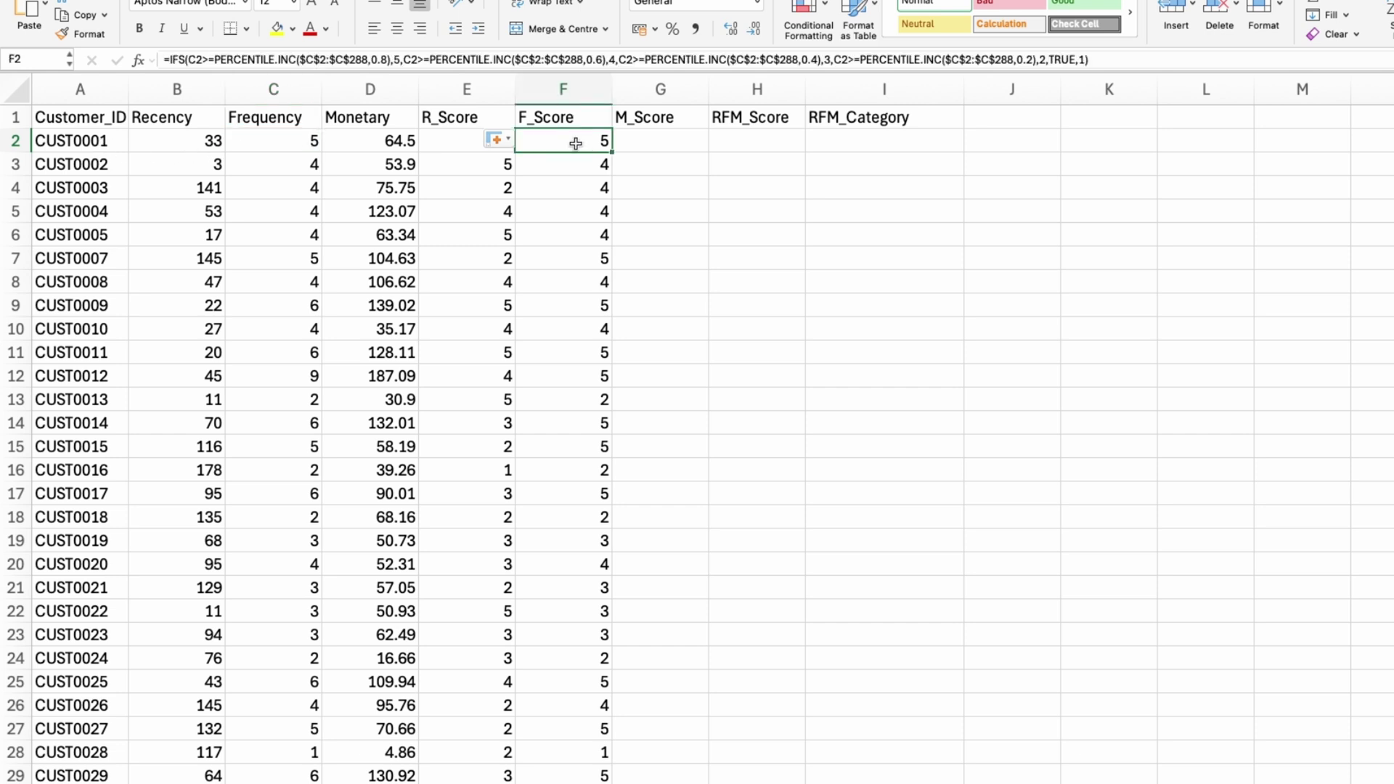
# Pick G2 for M_Score, then select the M_Score formula paragraph in the Word notes.
pyautogui.click(669, 138)
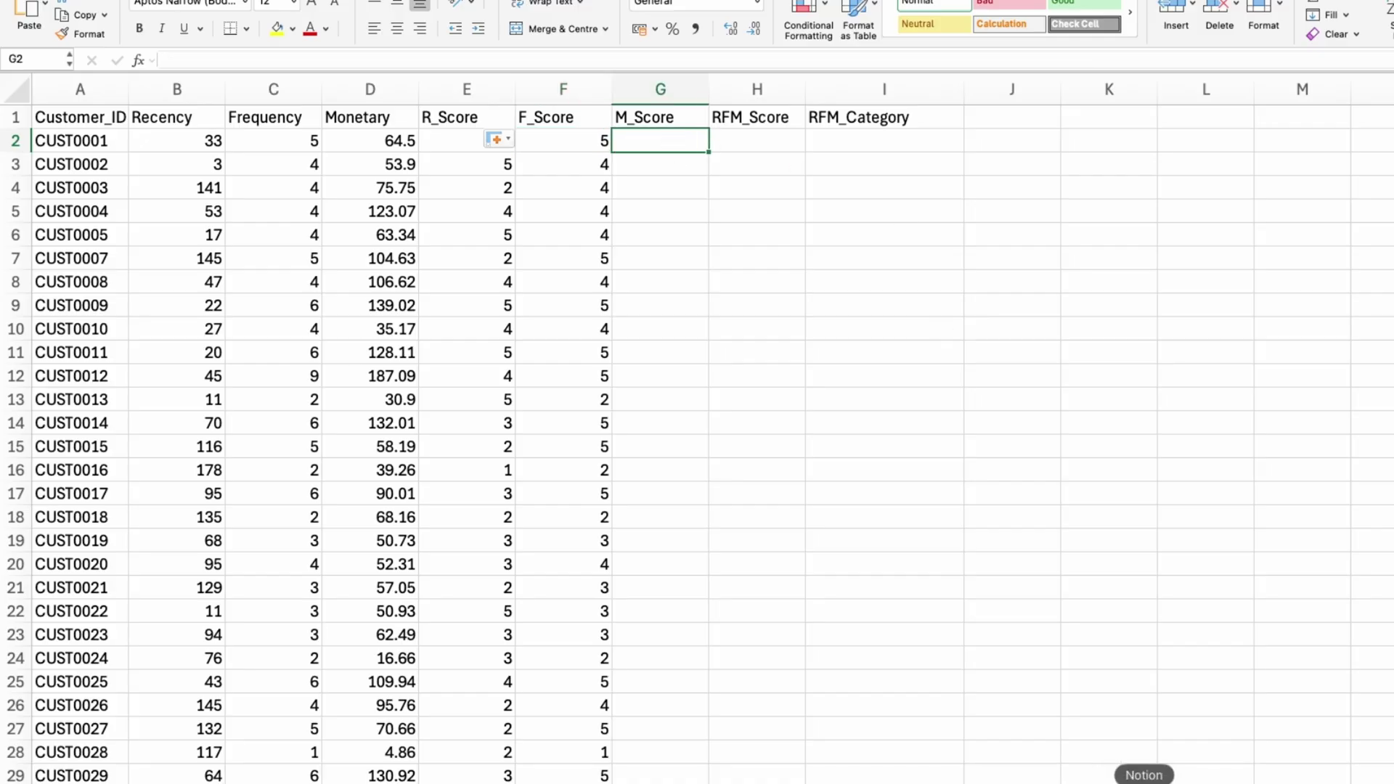
pyautogui.scroll(-3, 759, 577)
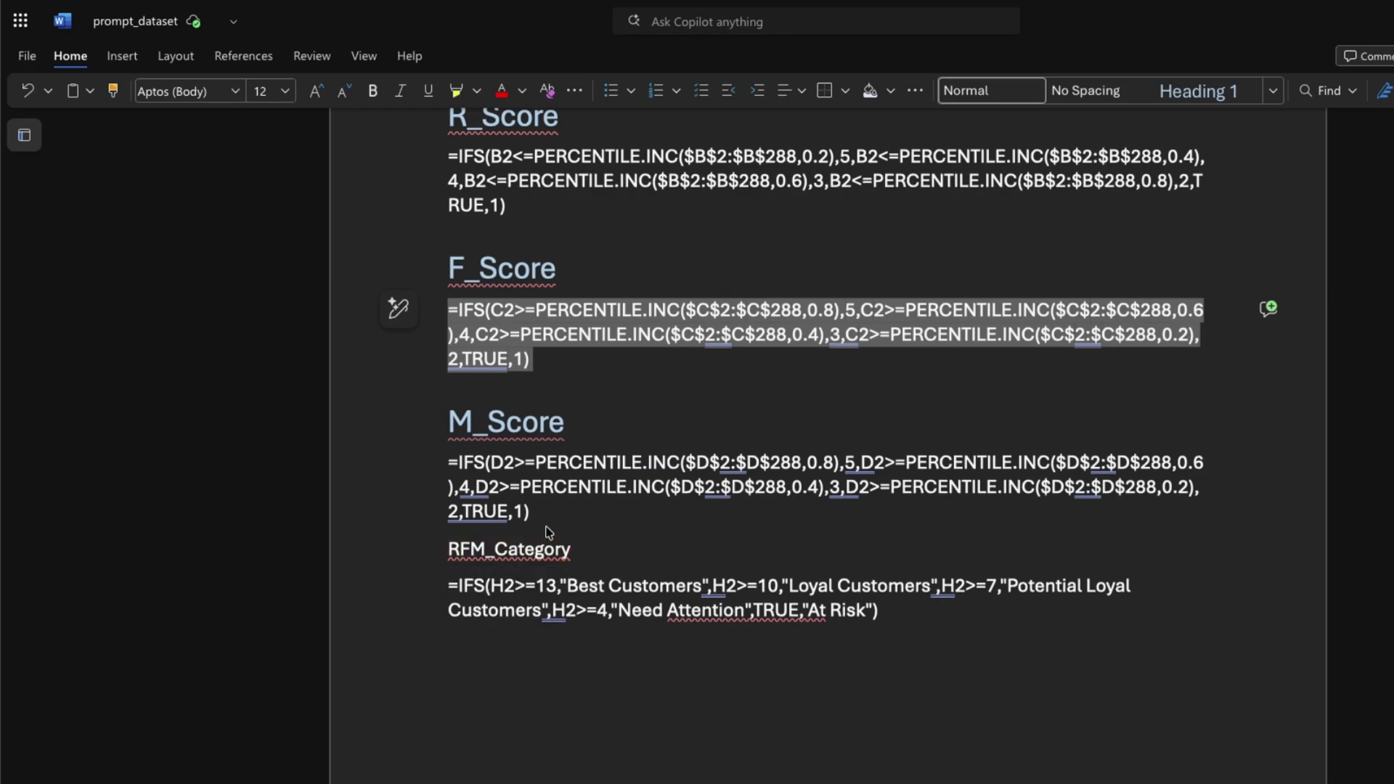
pyautogui.click(549, 516)
pyautogui.moveTo(395, 507); pyautogui.dragTo(395, 461)
pyautogui.press('super+c')
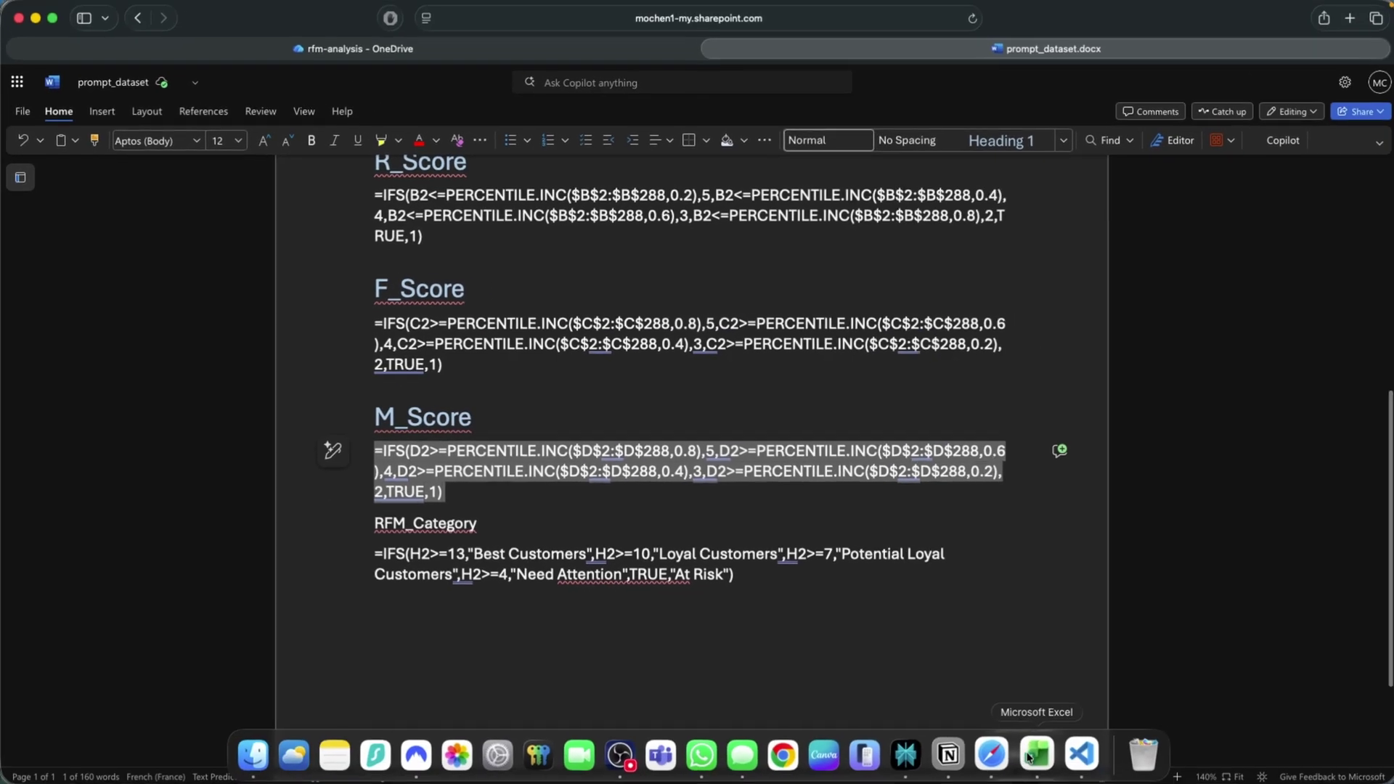
pyautogui.click(1175, 750)
# Paste the M_Score IFS formula into G2, commit it, and fill it down column G.
pyautogui.doubleClick(549, 179)
pyautogui.press('super+v')
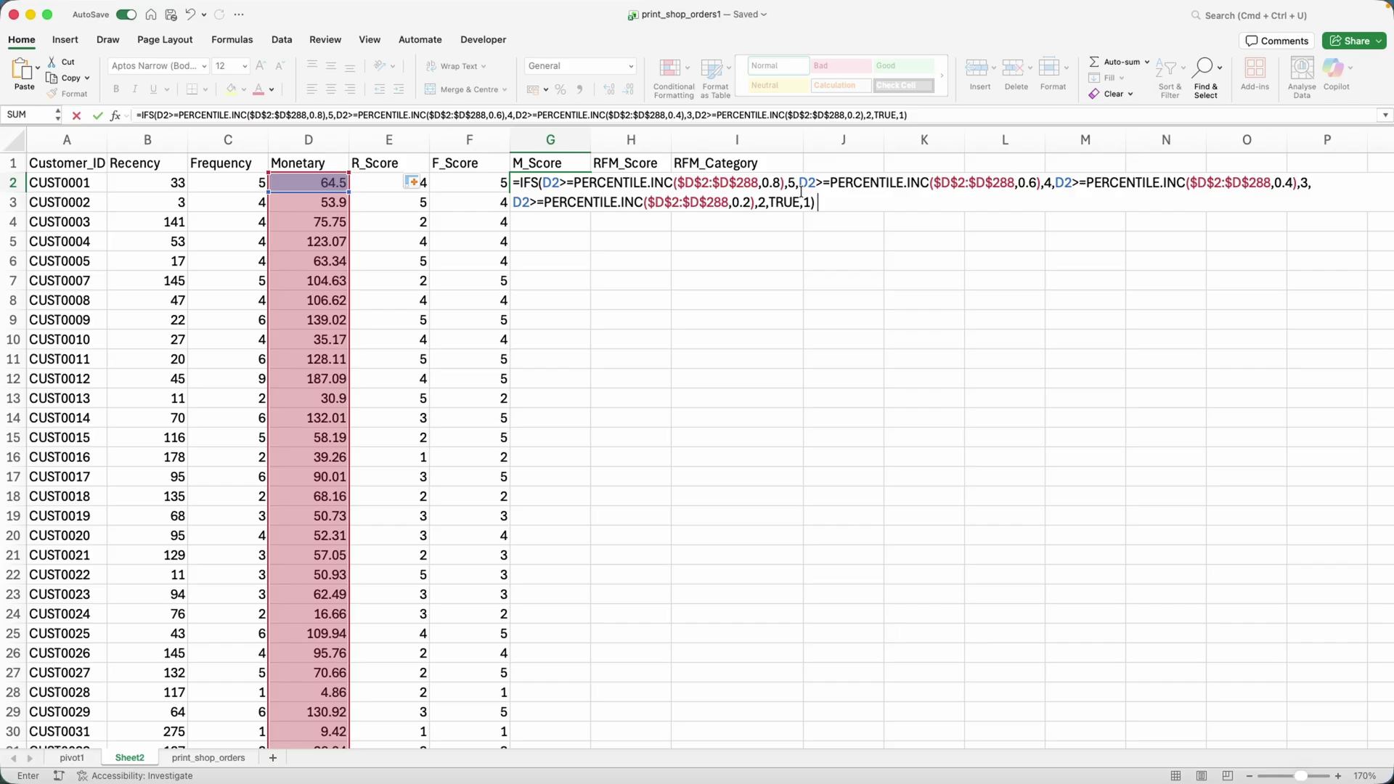
pyautogui.press('Return')
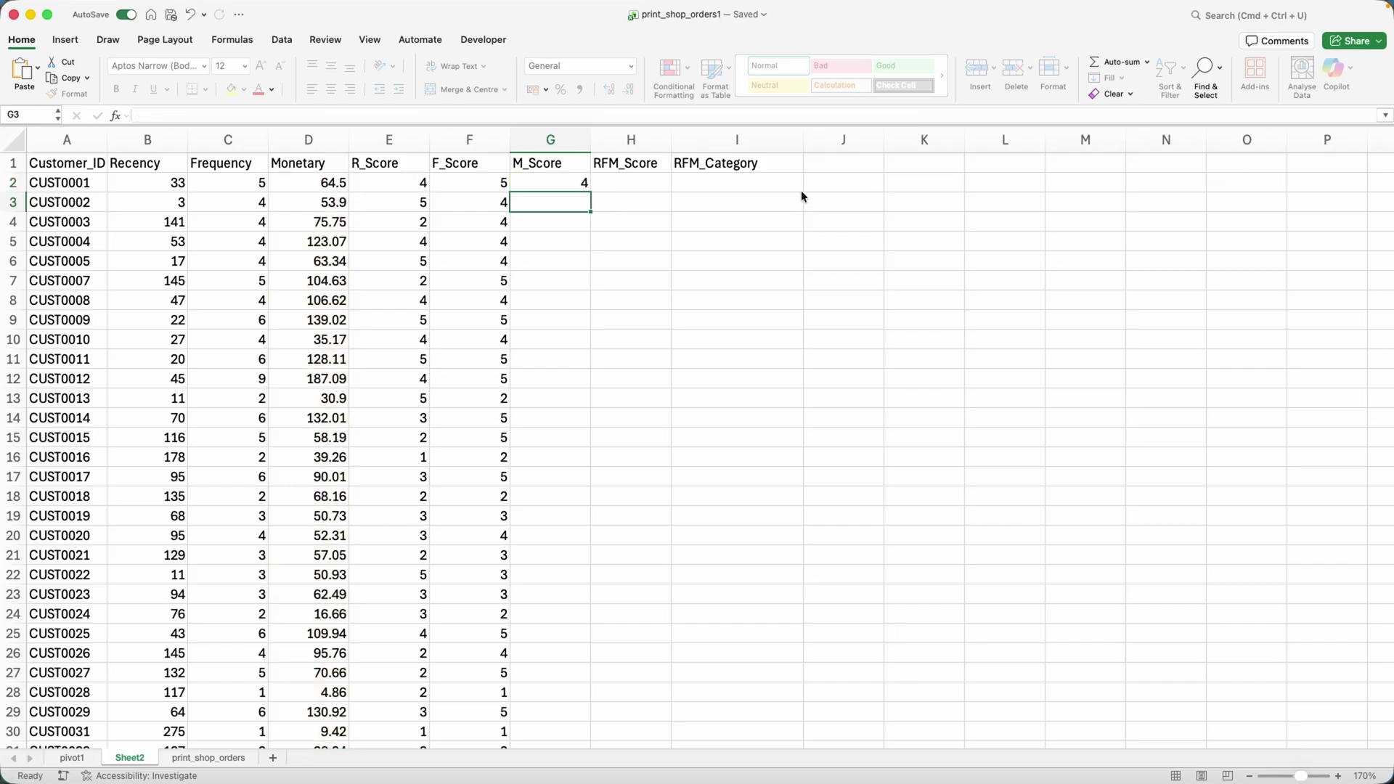
pyautogui.click(545, 179)
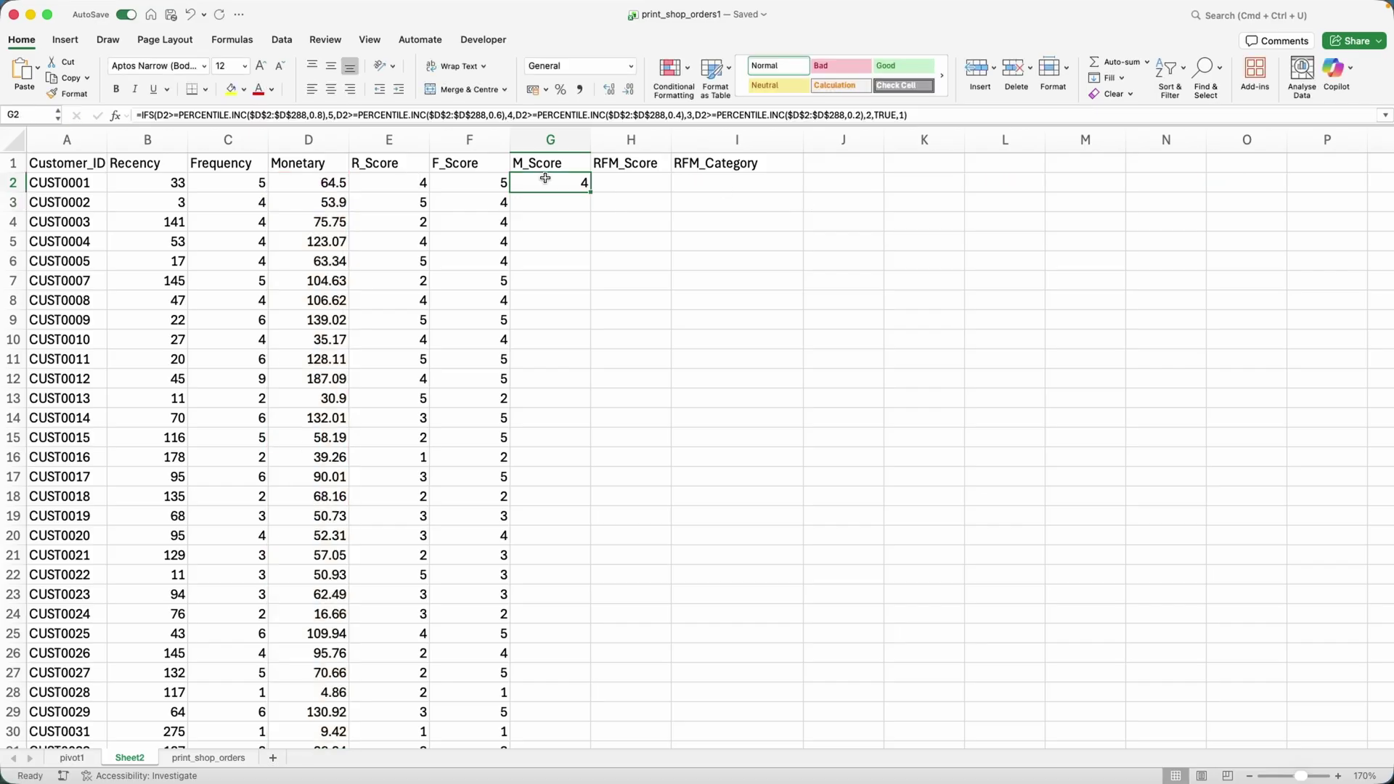
pyautogui.doubleClick(589, 192)
# Verify the M_Score results against Monetary values for CUST0004 and CUST0024.
pyautogui.click(577, 256)
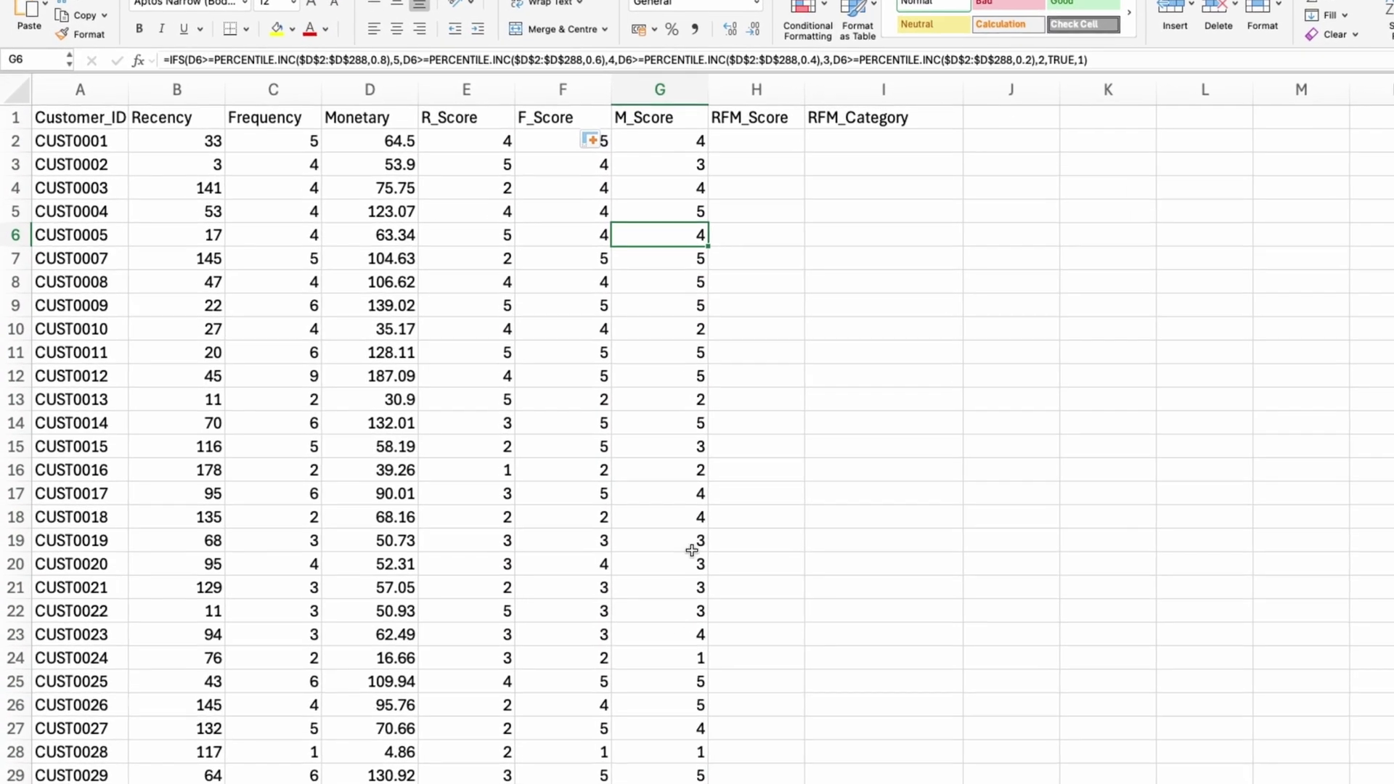
pyautogui.moveTo(77, 658); pyautogui.dragTo(687, 657)
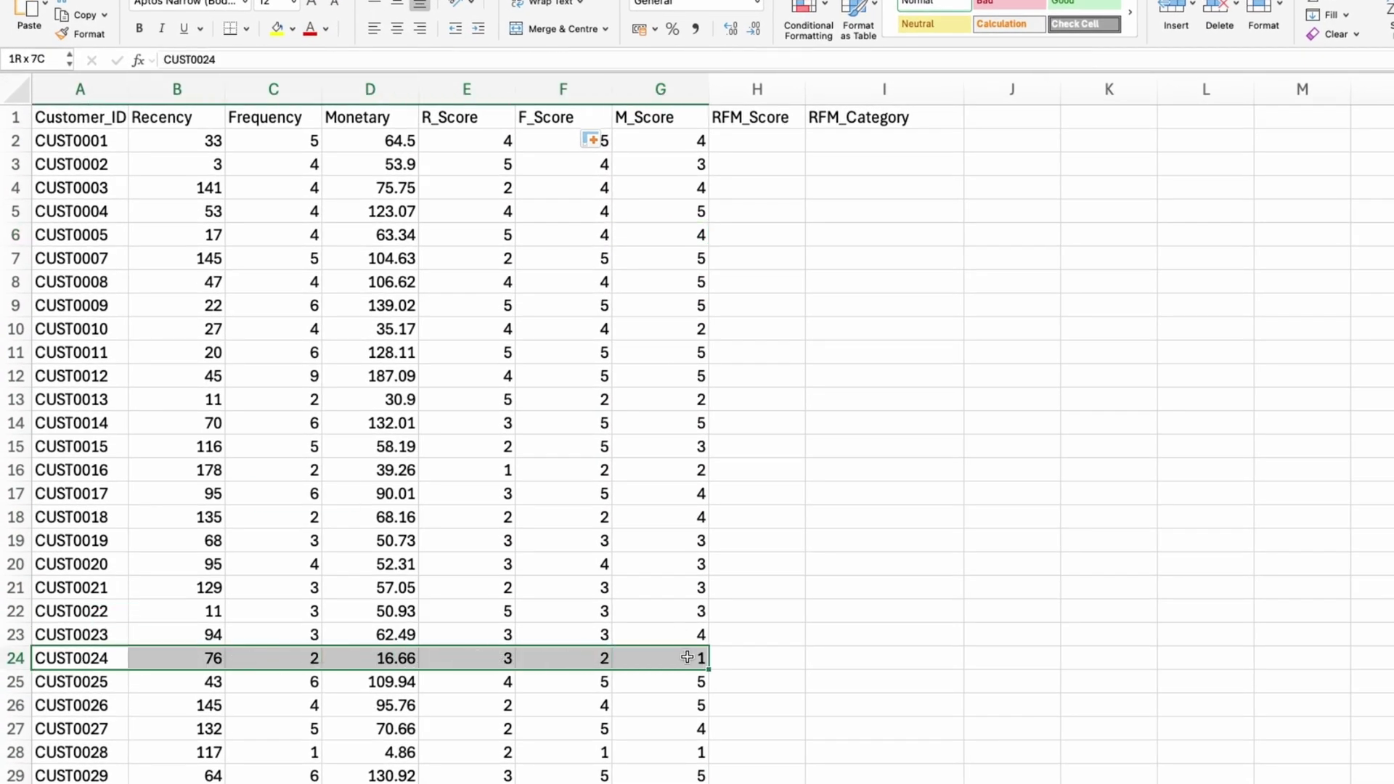
pyautogui.click(392, 663)
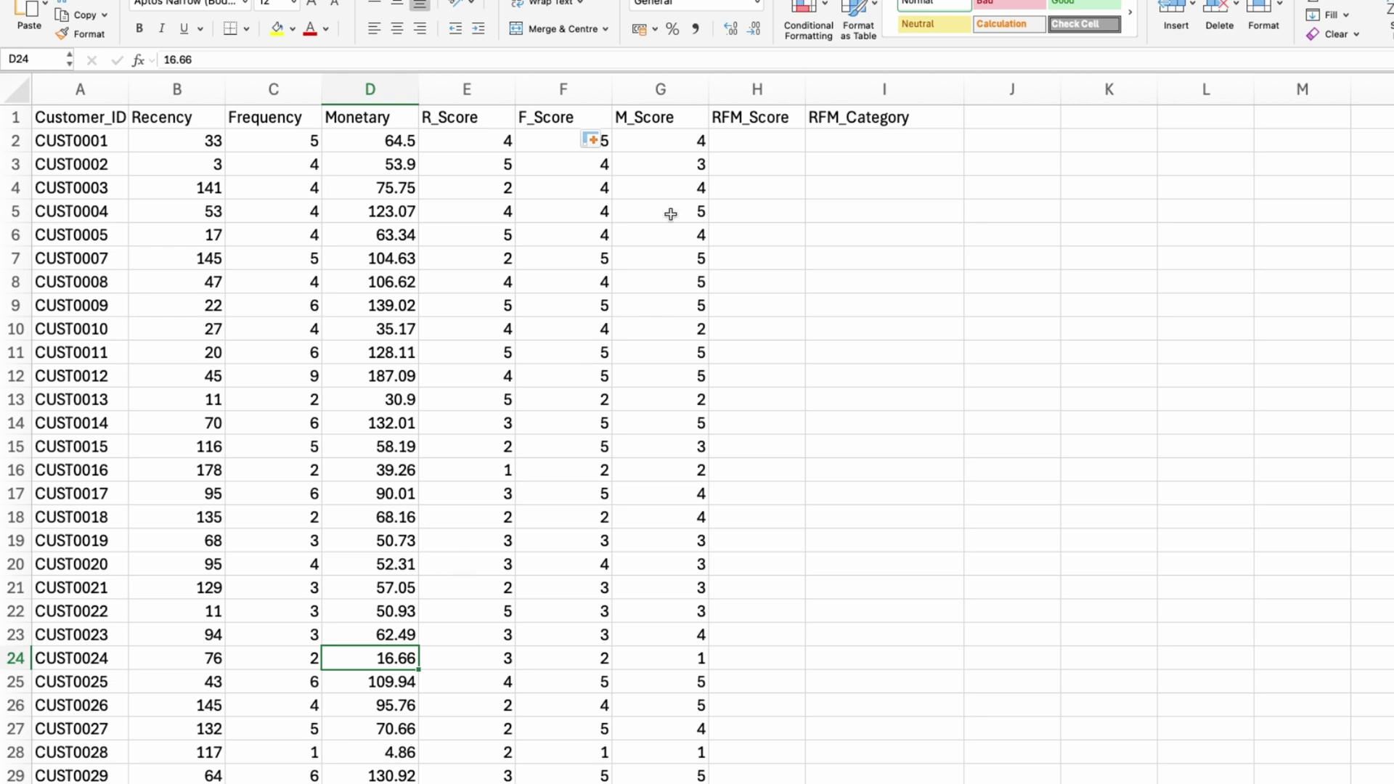
pyautogui.moveTo(695, 211); pyautogui.dragTo(112, 212)
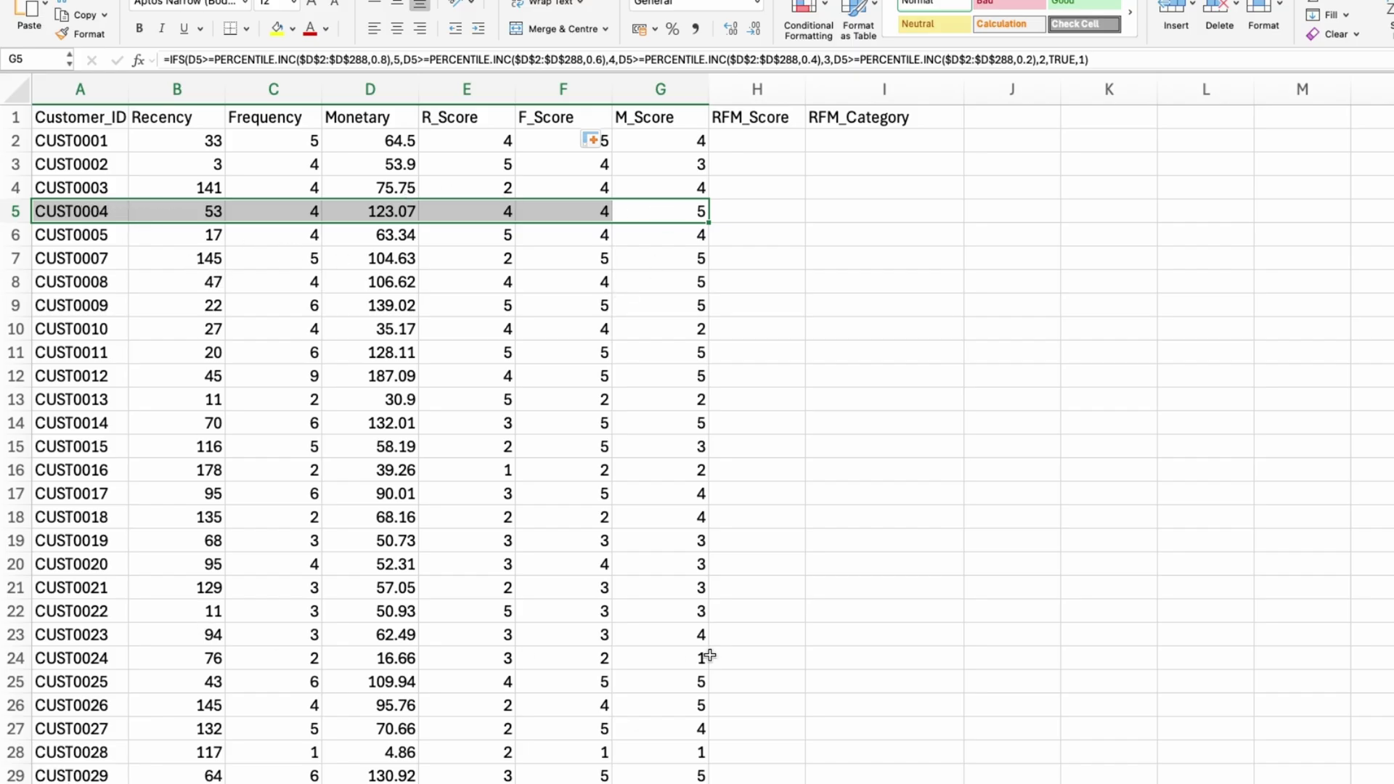
pyautogui.moveTo(698, 657); pyautogui.dragTo(101, 657)
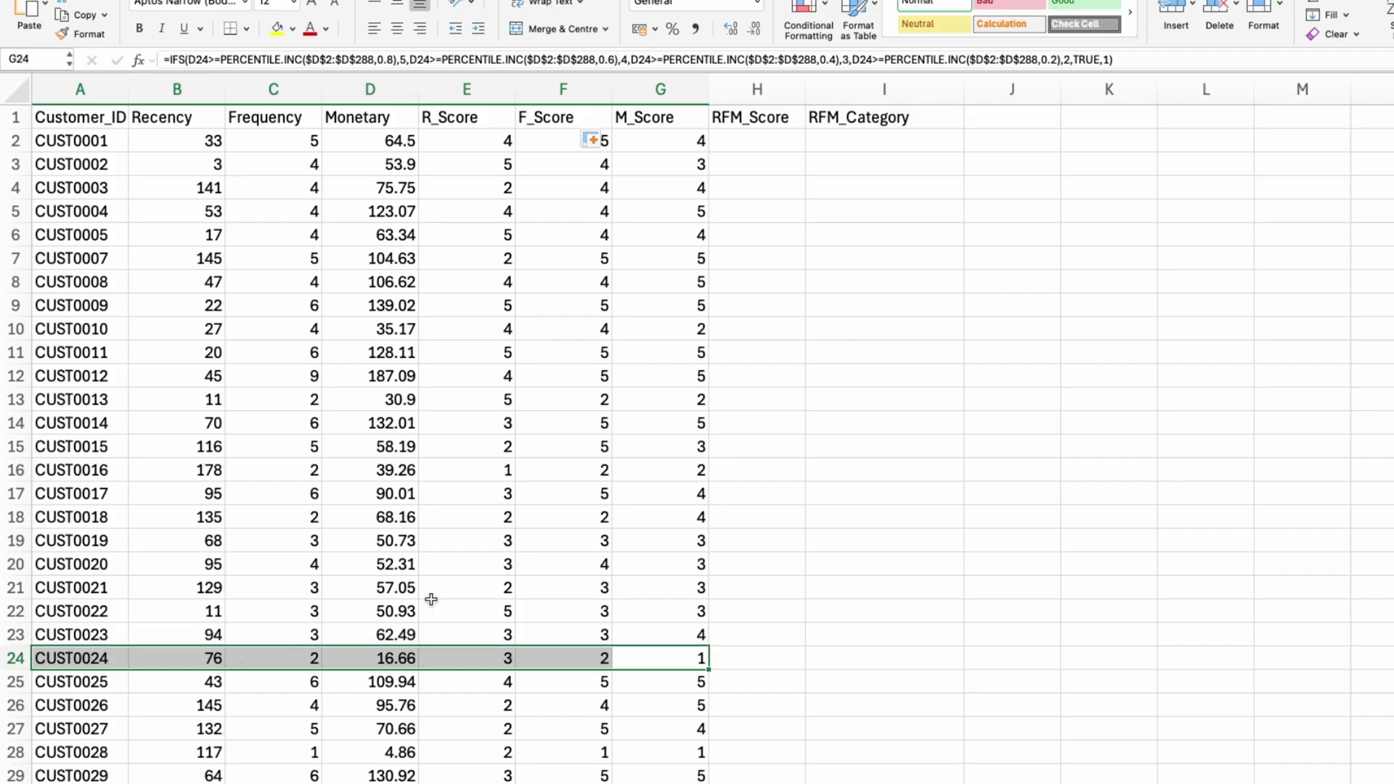
pyautogui.click(760, 145)
# Enter =E2+F2+G2 in H2, fill it down column H, and review the F2 and G2 formulas.
pyautogui.write('=')
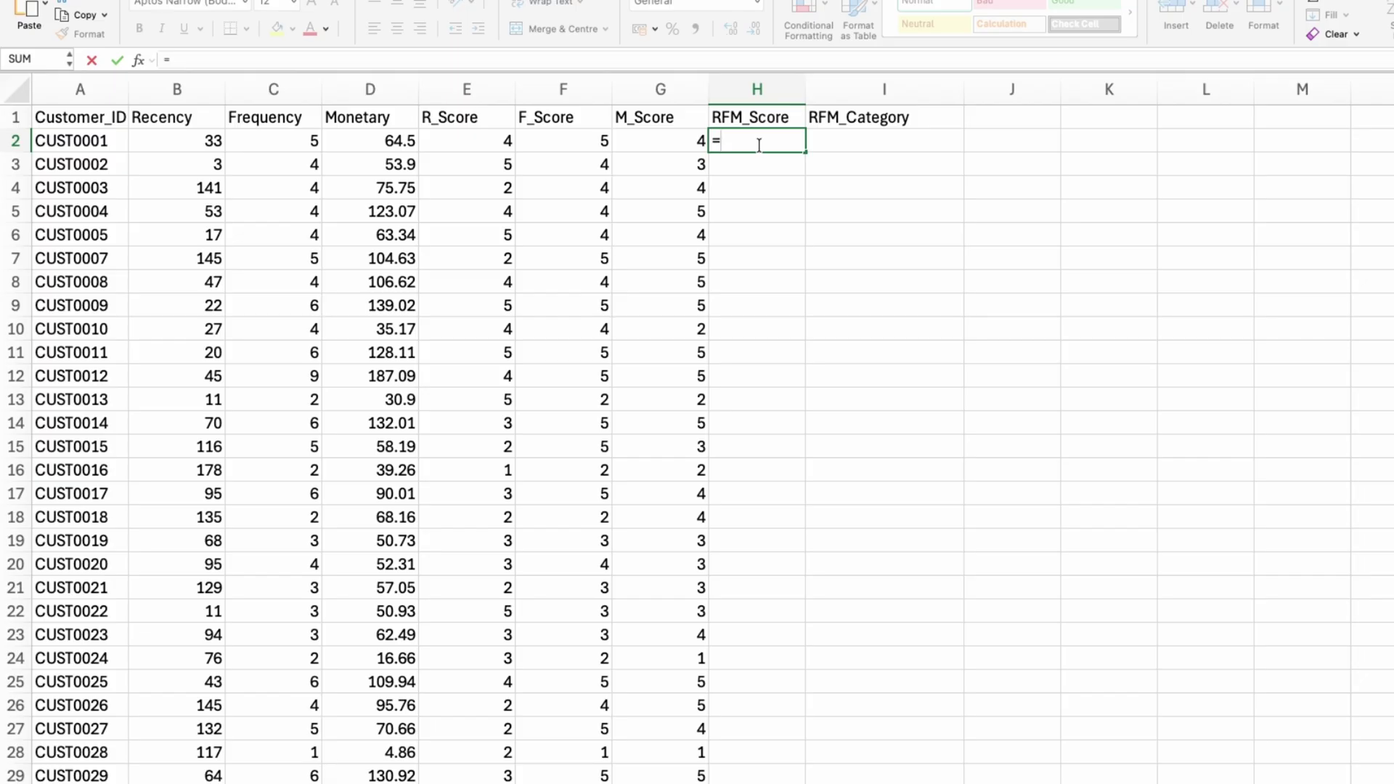
pyautogui.press('Left')
pyautogui.press('Left')
pyautogui.press('Left')
pyautogui.write('+')
pyautogui.press('Left')
pyautogui.press('Left')
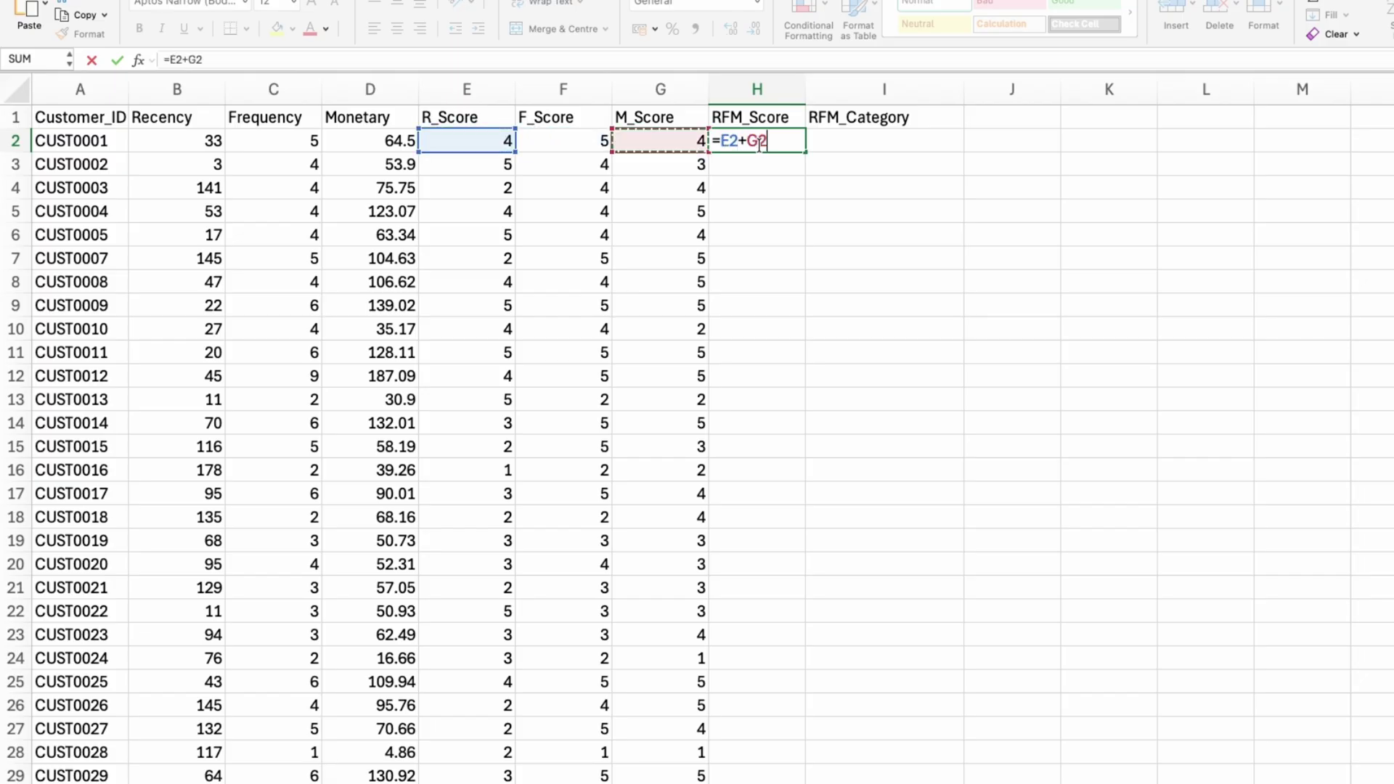
pyautogui.write('+')
pyautogui.press('Left')
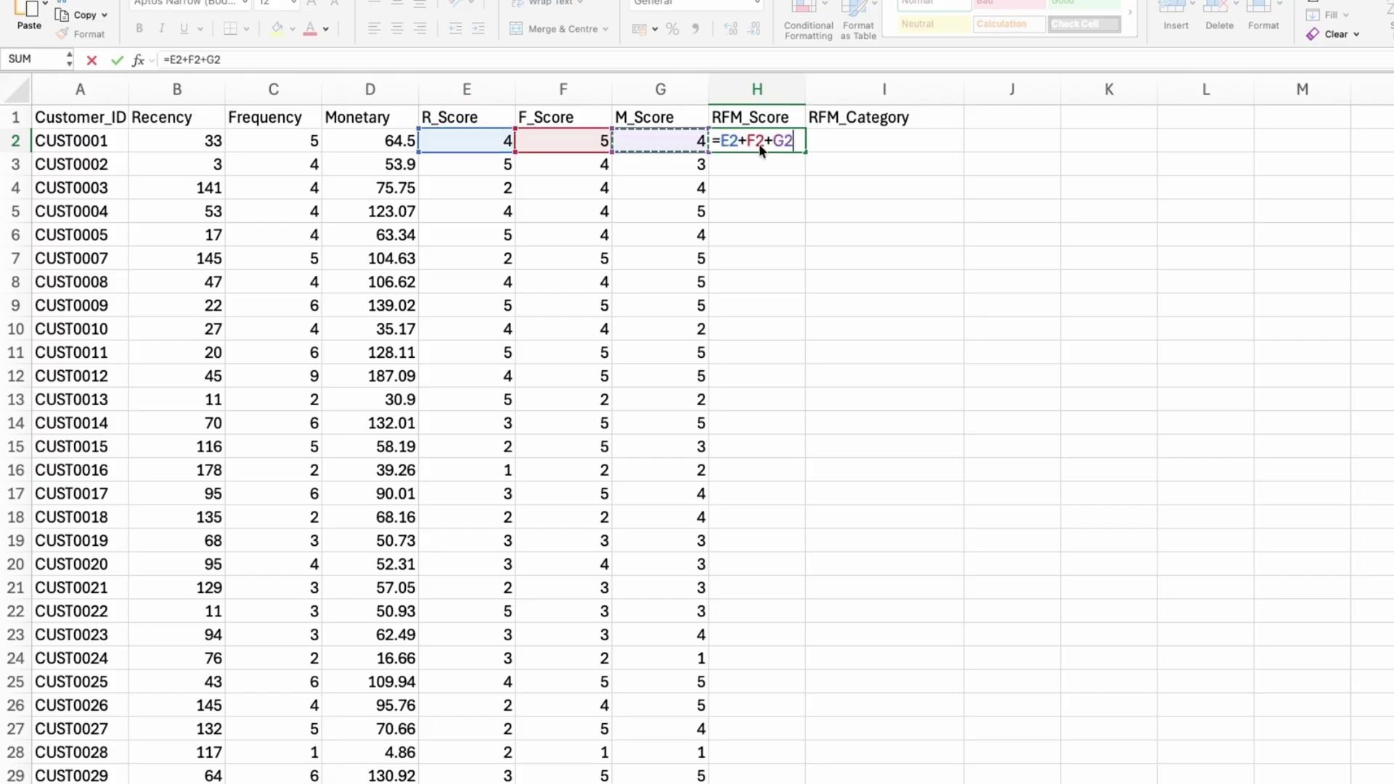
pyautogui.press('Return')
pyautogui.click(759, 145)
pyautogui.doubleClick(807, 151)
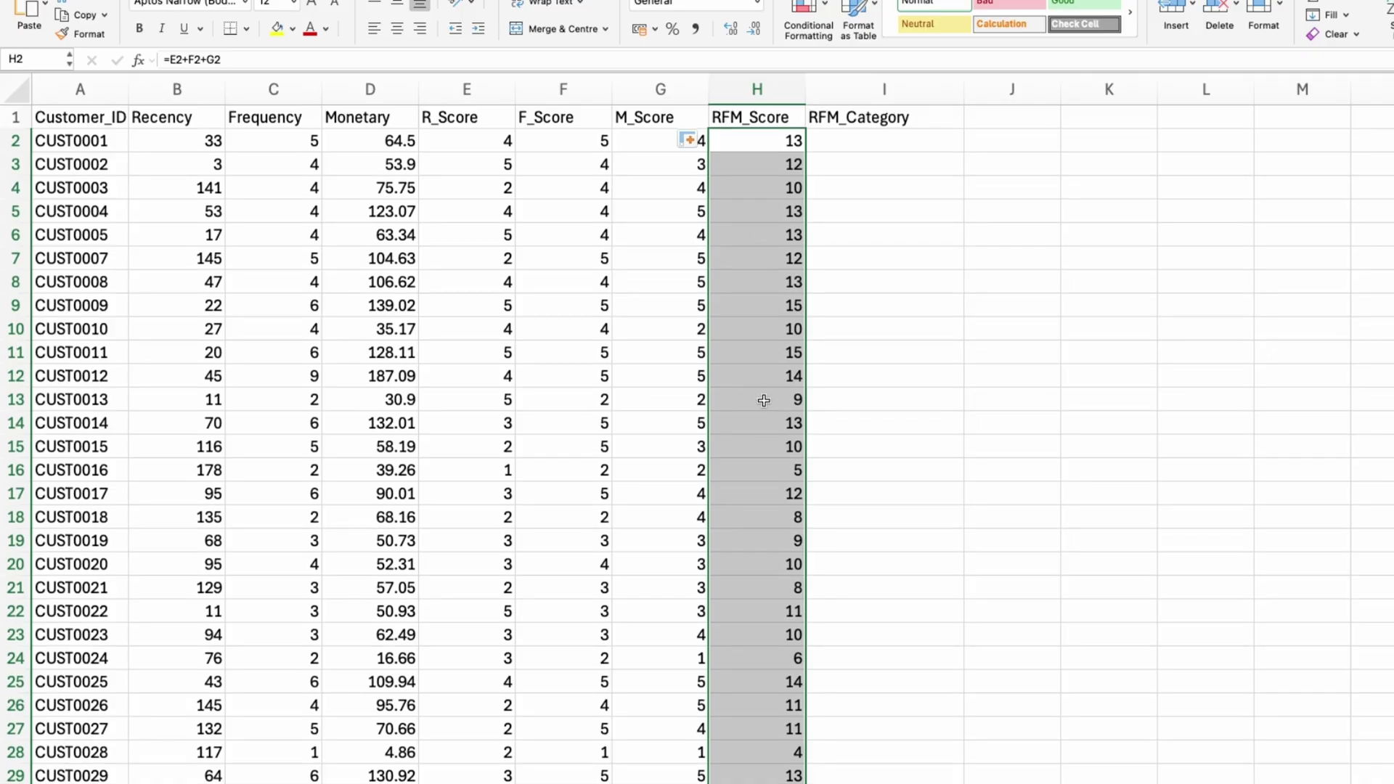
pyautogui.click(566, 142)
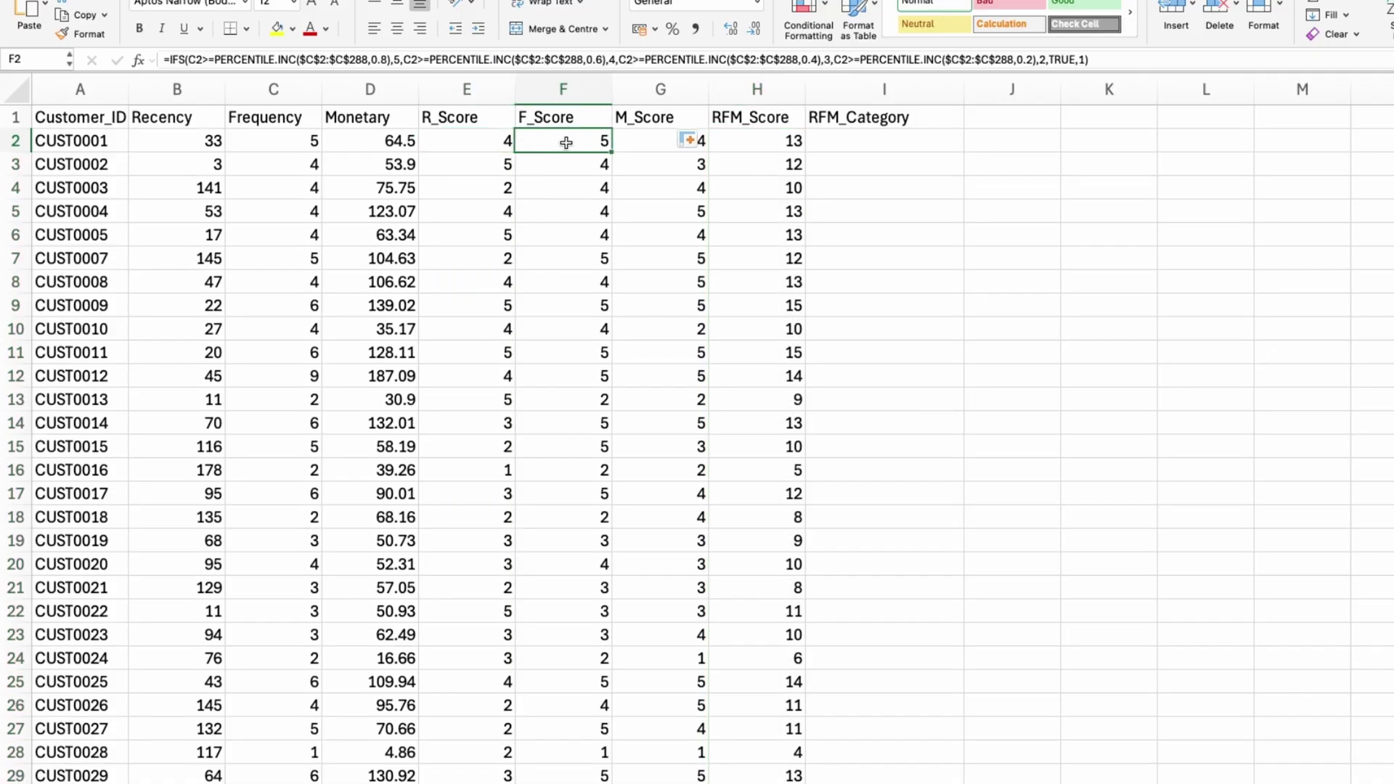
pyautogui.click(644, 145)
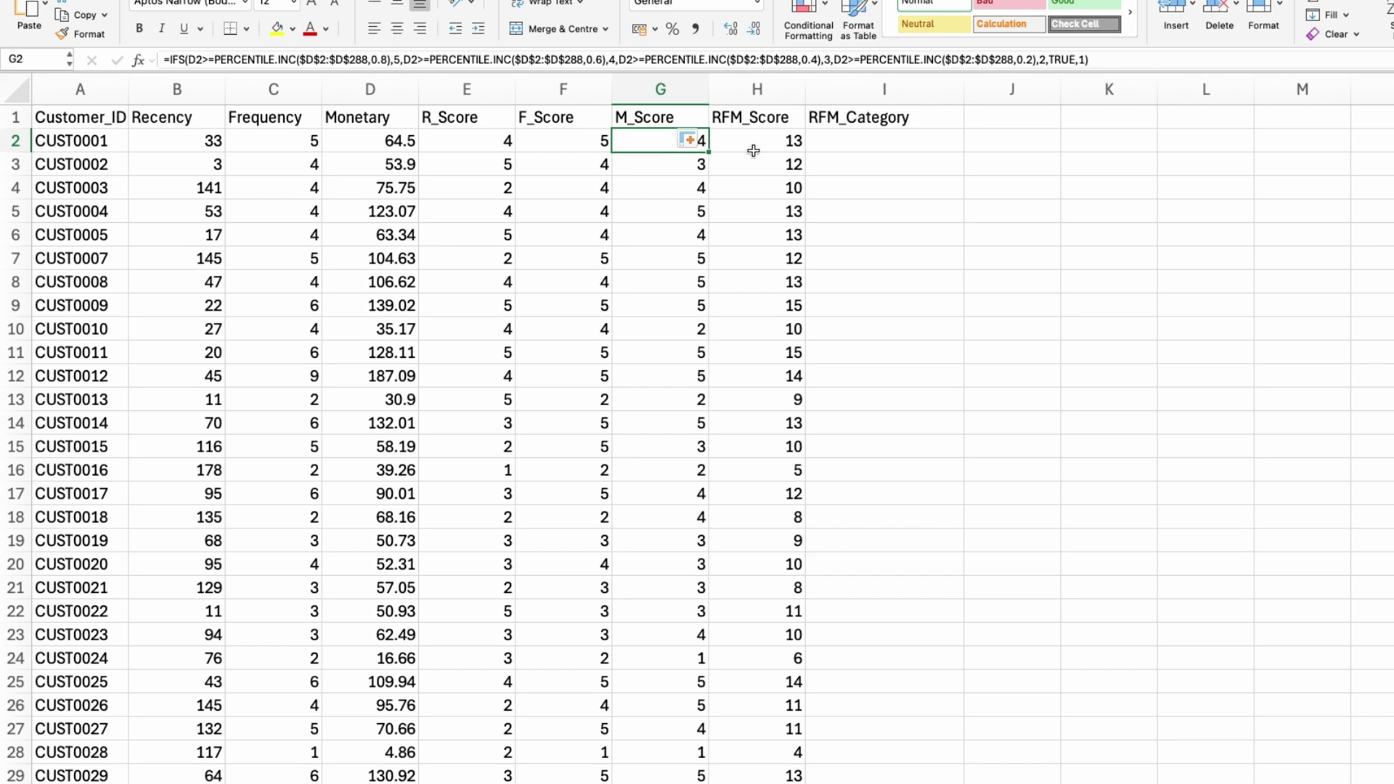
# Select I2, copy the RFM_Category IFS formula from the Word notes, and begin editing I2.
pyautogui.click(843, 147)
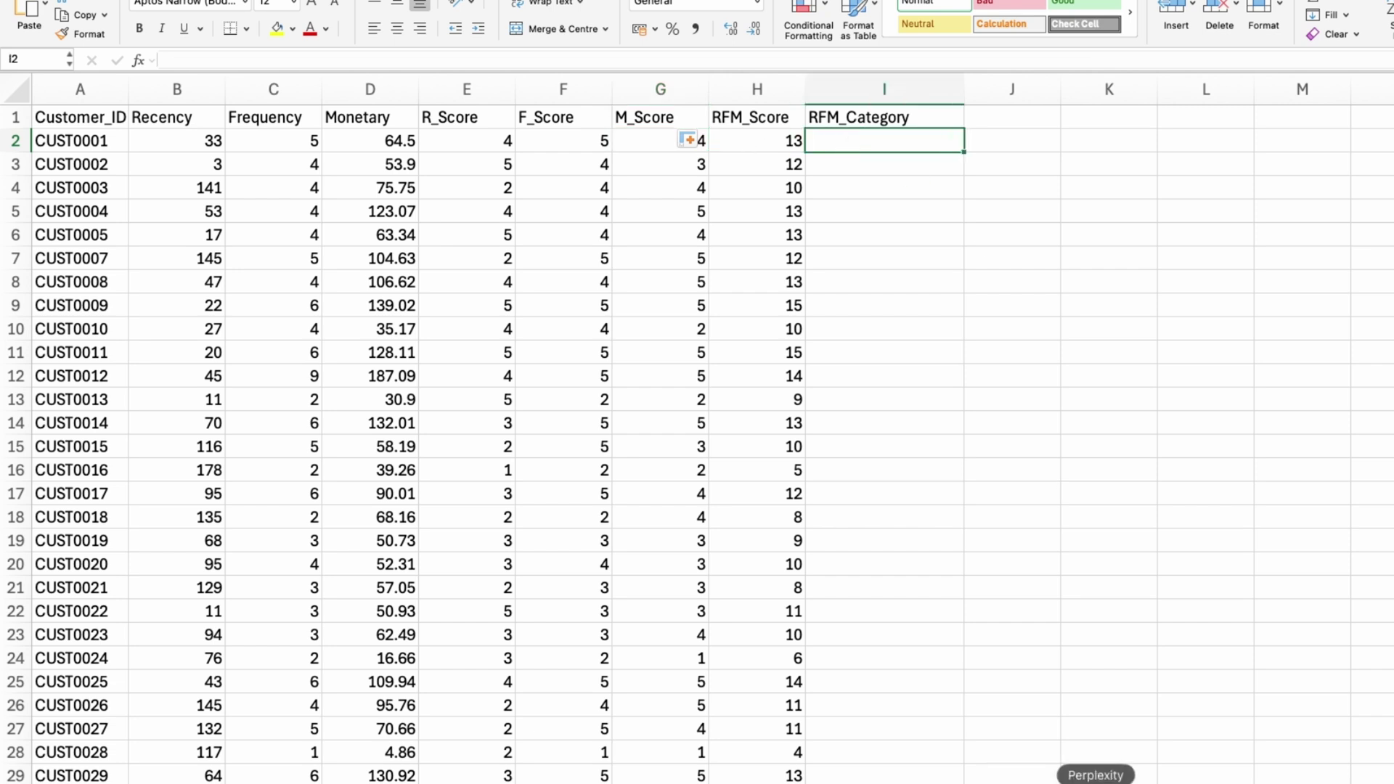
pyautogui.click(1189, 782)
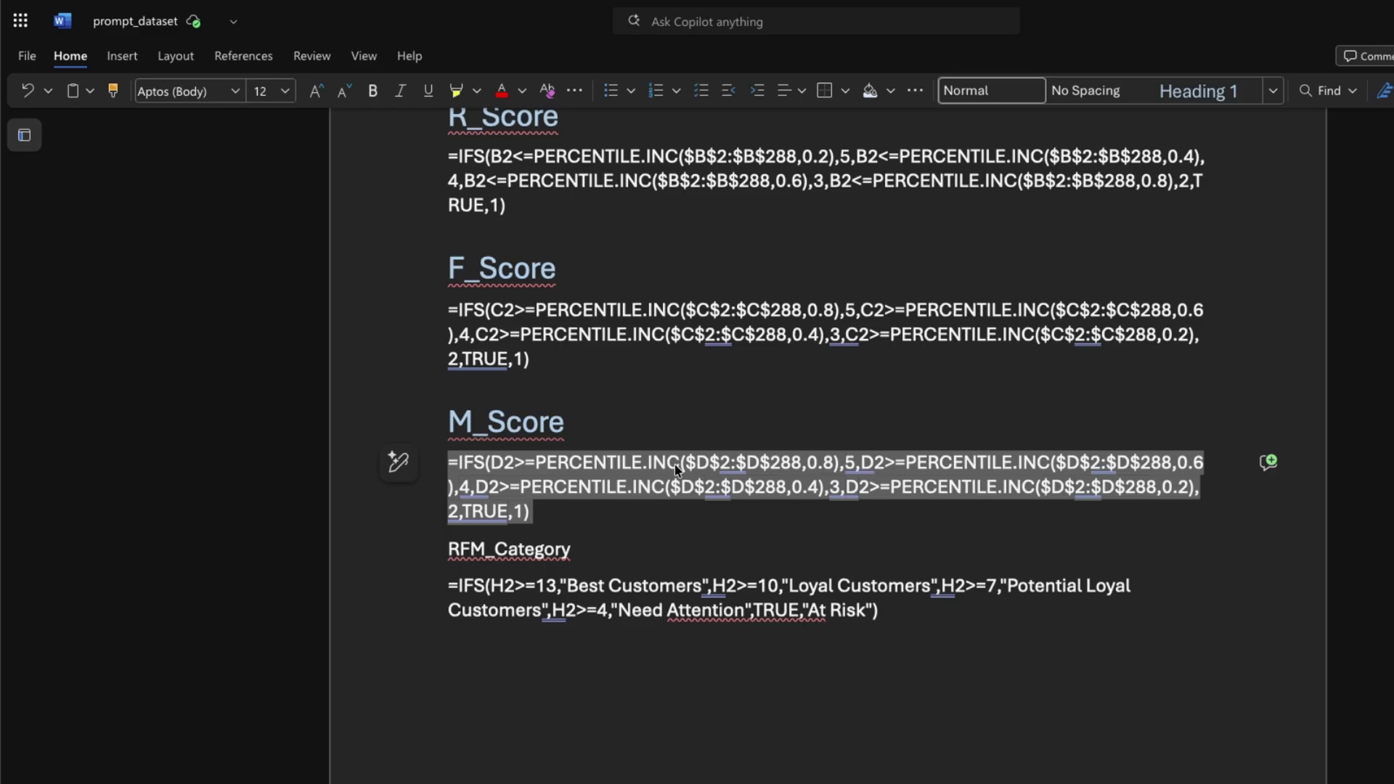
pyautogui.scroll(-3, 798, 291)
pyautogui.click(724, 454)
pyautogui.moveTo(875, 455); pyautogui.dragTo(432, 445)
pyautogui.press('super+c')
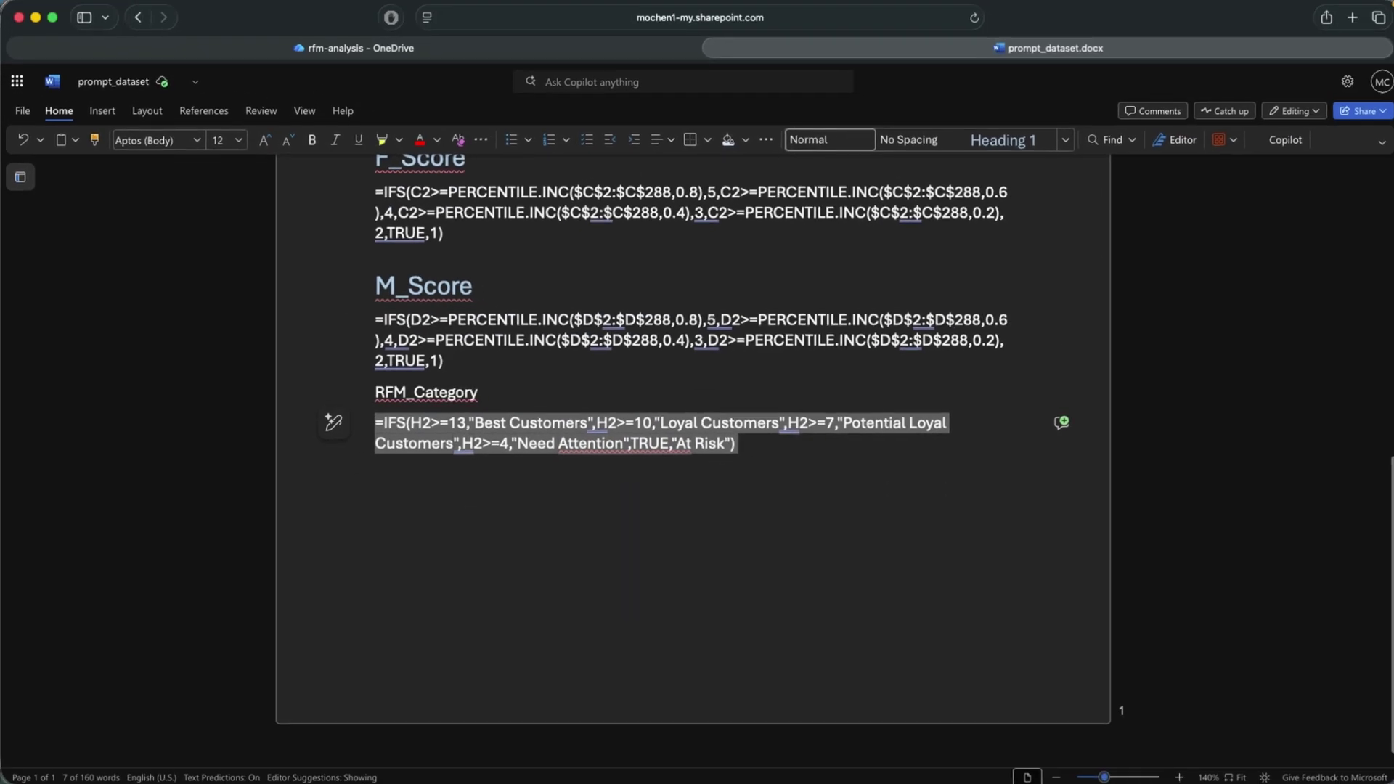
pyautogui.press('super+Tab')
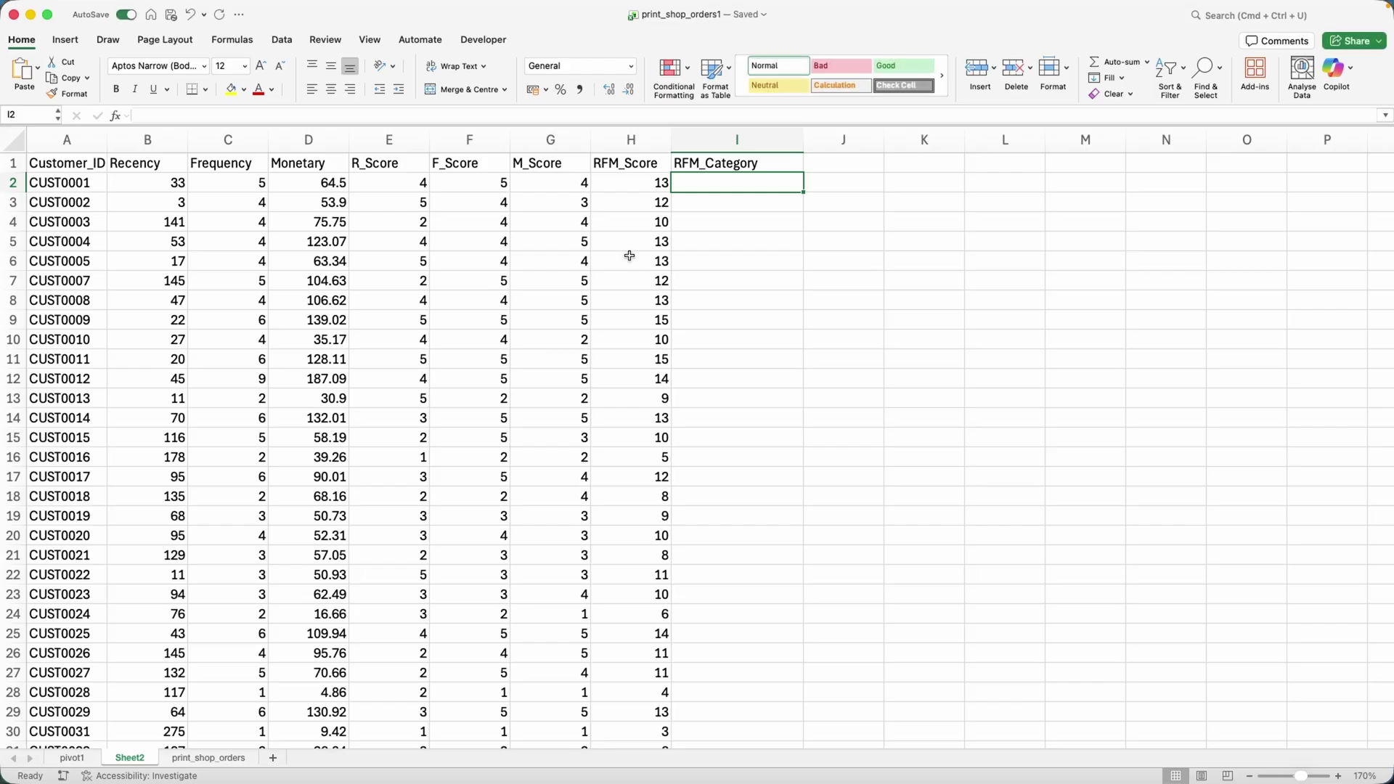
pyautogui.doubleClick(714, 185)
# Paste the RFM_Category IFS formula into I2, reviewing its thresholds 13, 10, 7 and 4, and commit it.
pyautogui.press('super+v')
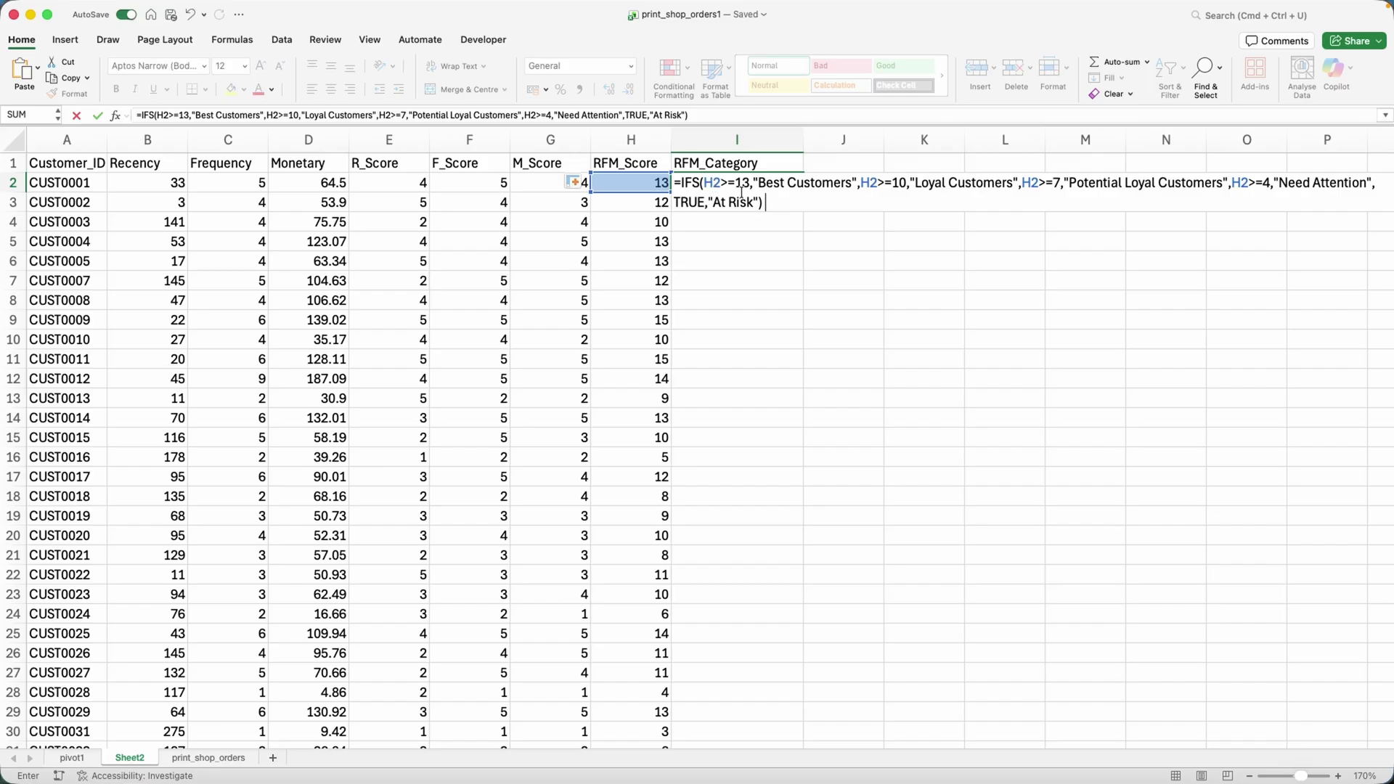
pyautogui.moveTo(746, 183); pyautogui.dragTo(723, 183)
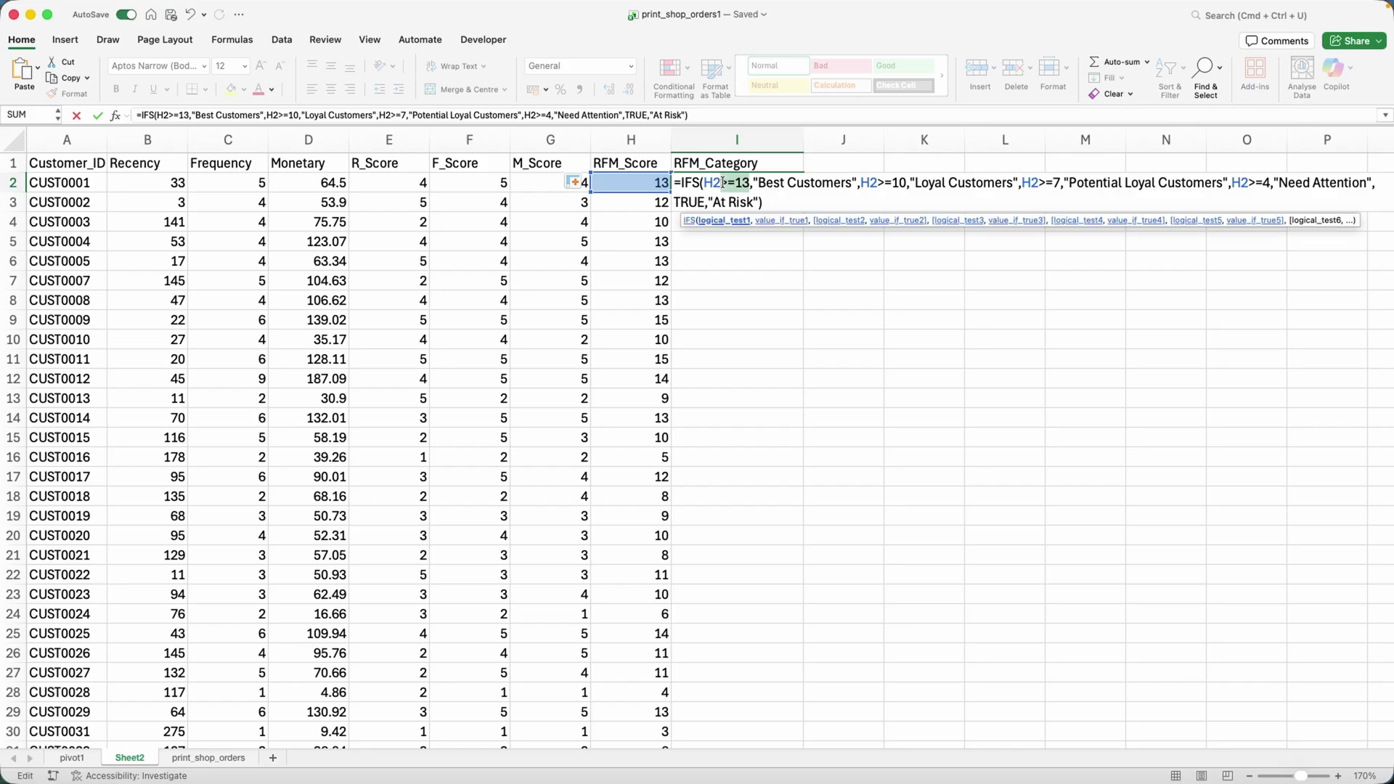
pyautogui.moveTo(907, 183); pyautogui.dragTo(863, 183)
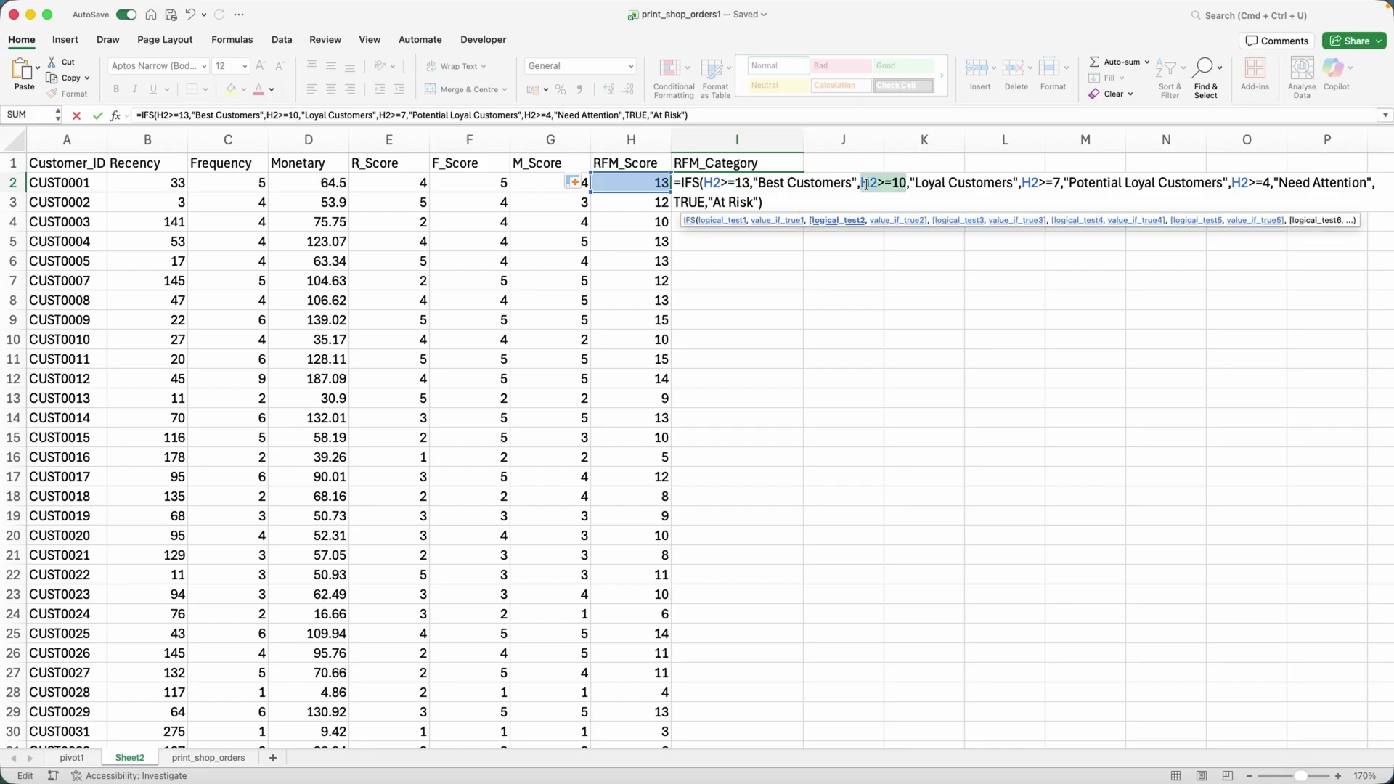
pyautogui.moveTo(1064, 183); pyautogui.dragTo(1022, 183)
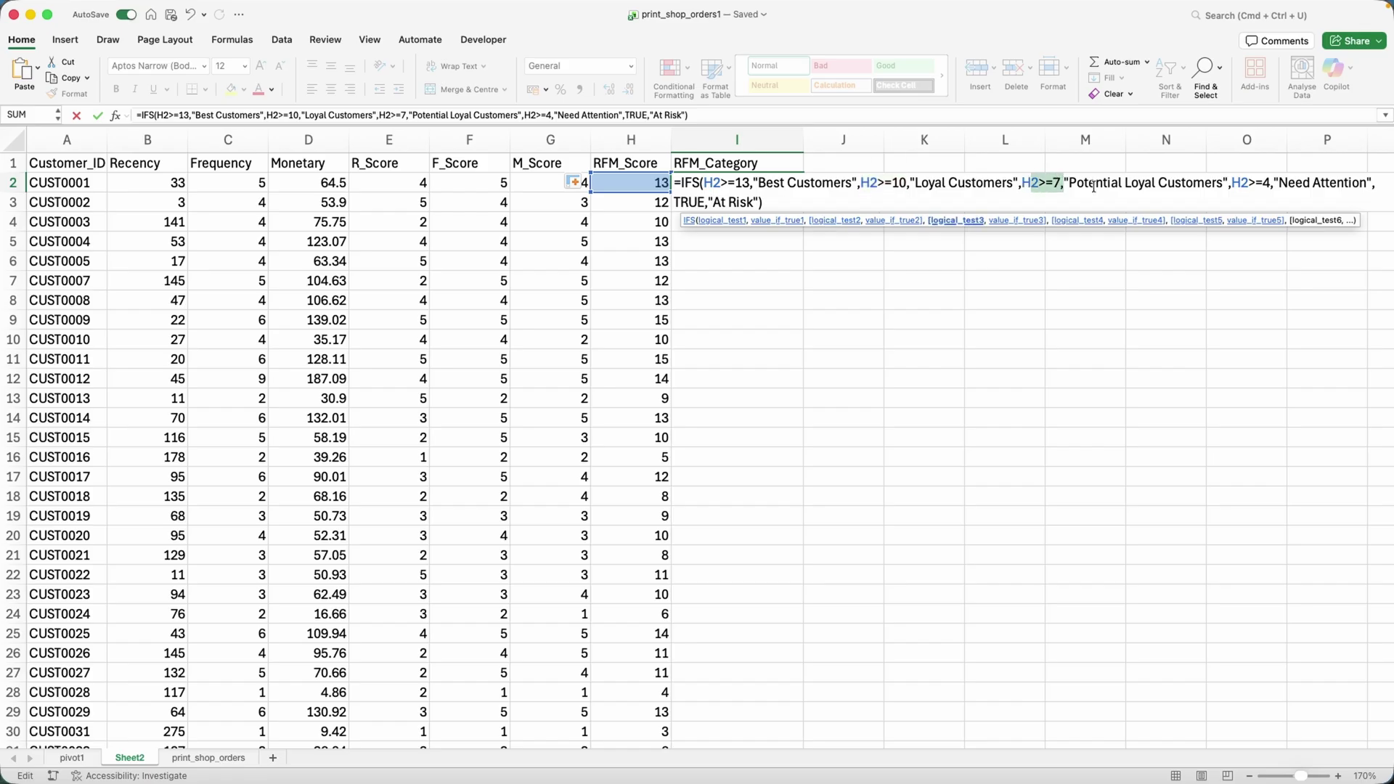
pyautogui.moveTo(1270, 183); pyautogui.dragTo(1236, 183)
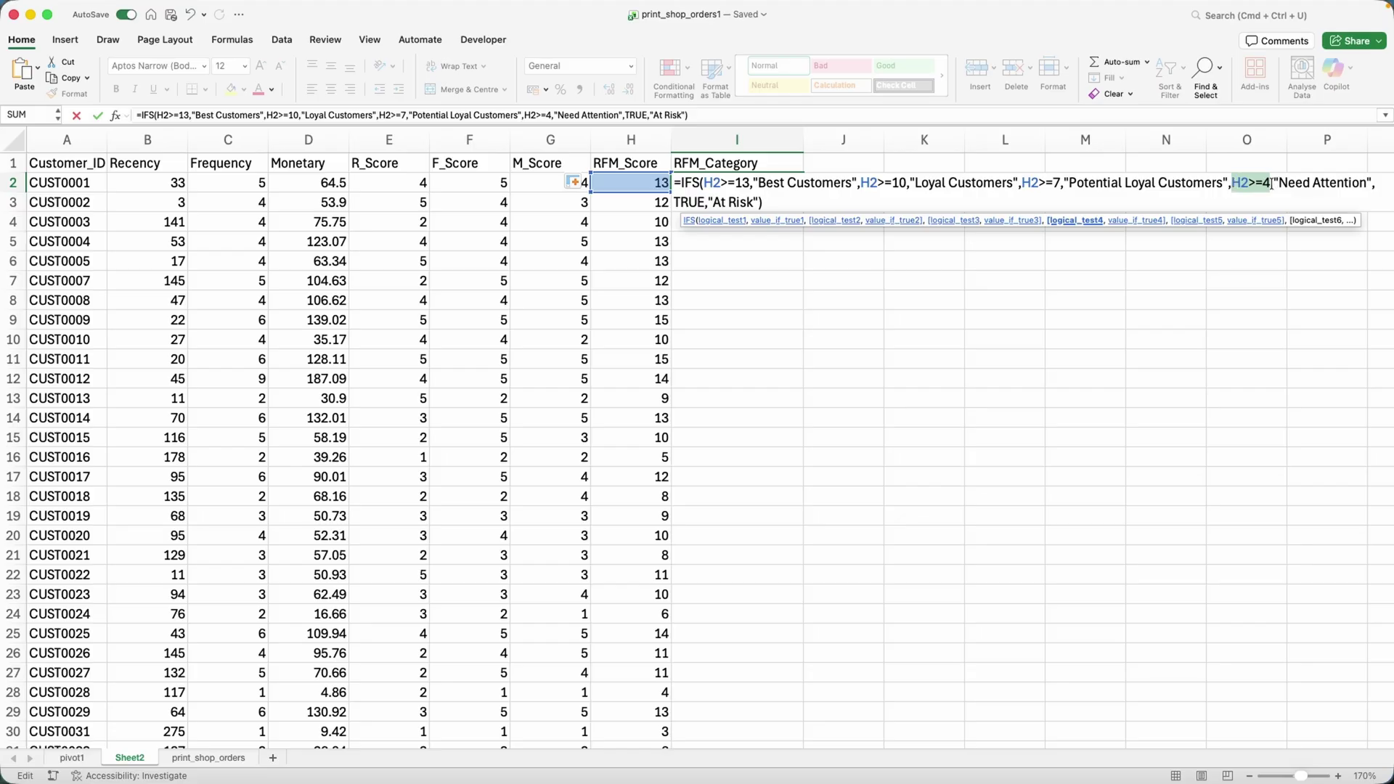
pyautogui.doubleClick(1338, 183)
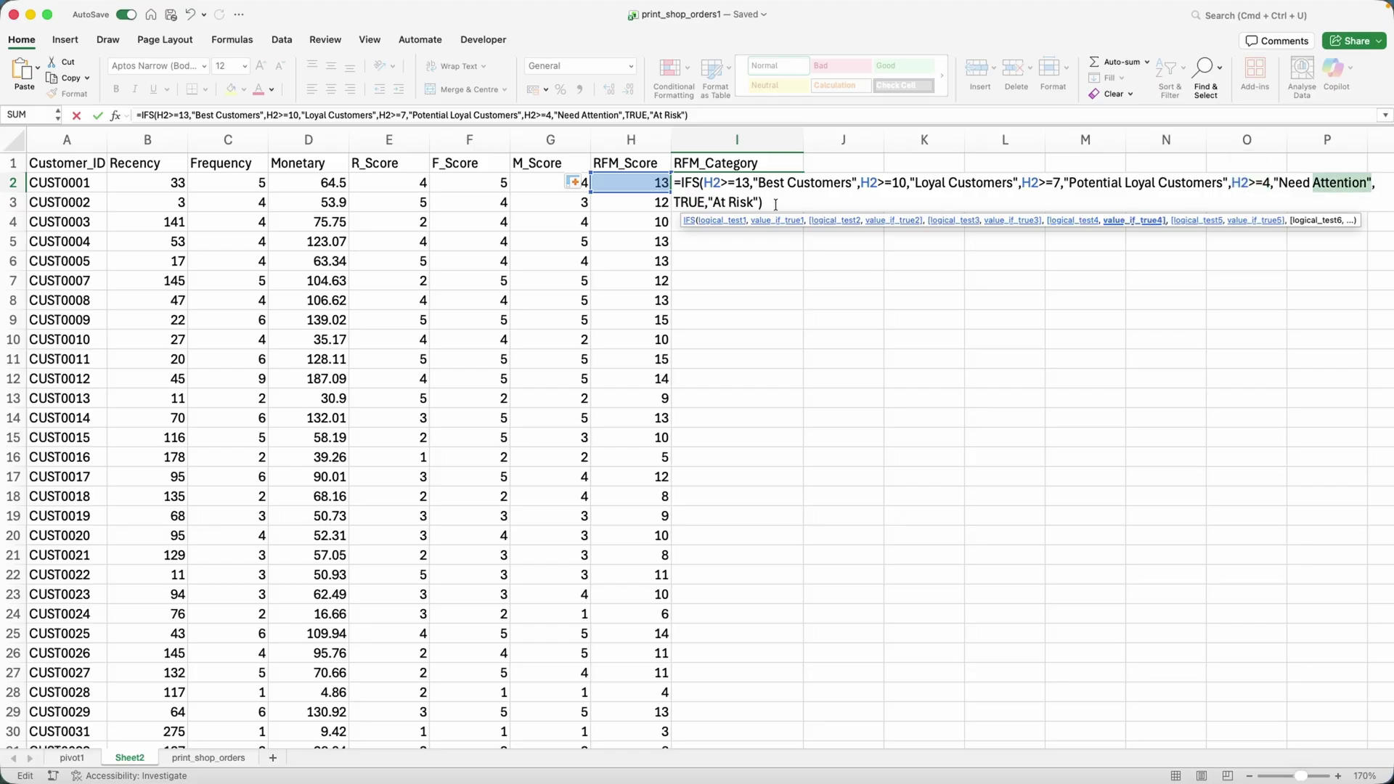
pyautogui.click(775, 202)
pyautogui.press('Return')
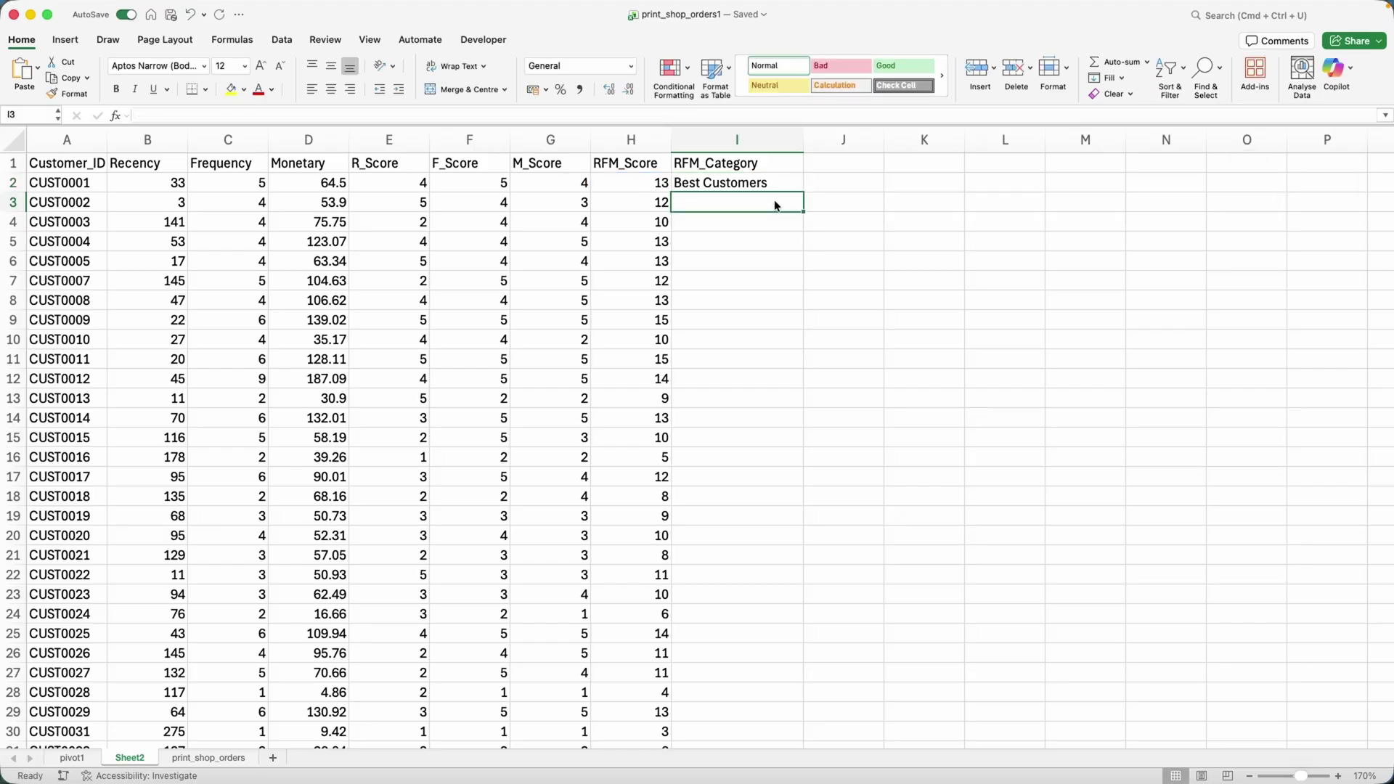
# Fill the category formula down column I, autofit the column, and spot-check rows 15–18.
pyautogui.click(802, 191)
pyautogui.doubleClick(803, 191)
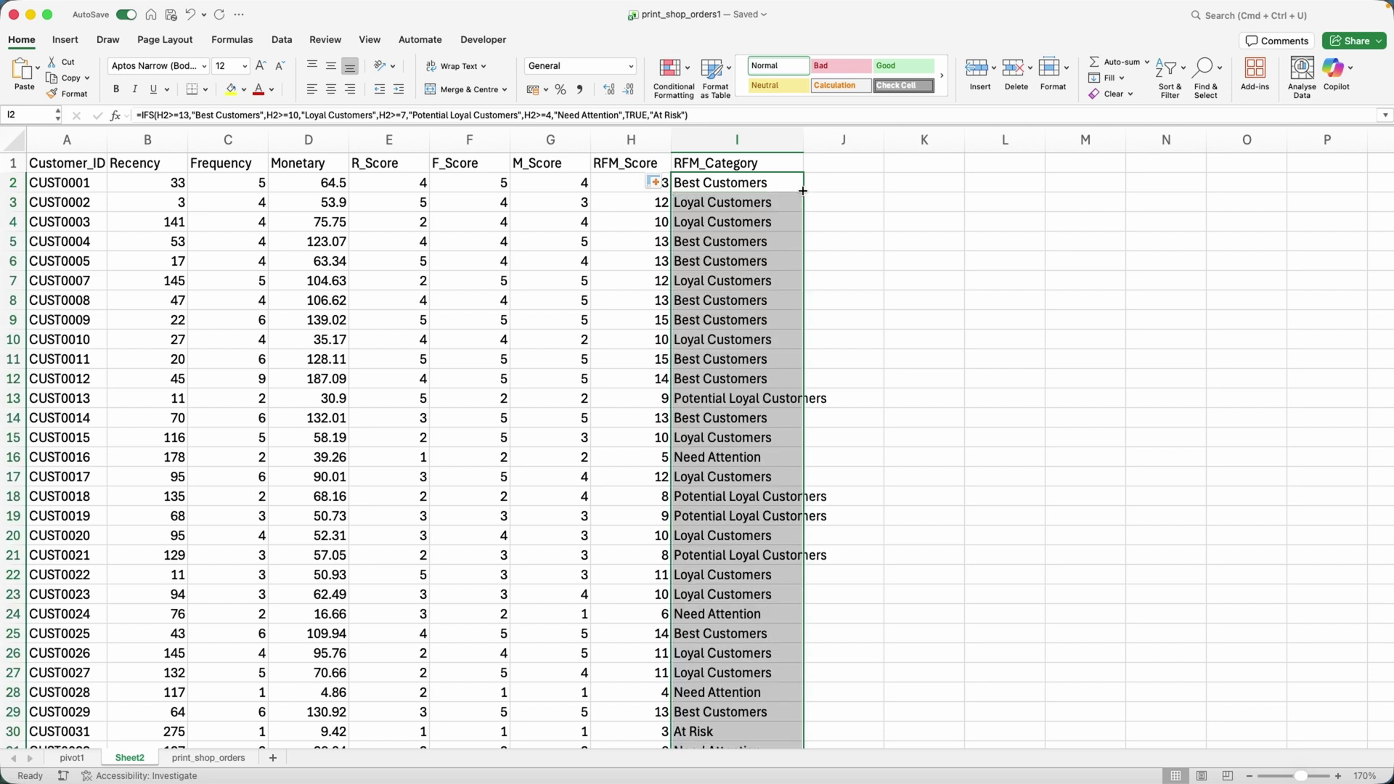
pyautogui.doubleClick(799, 139)
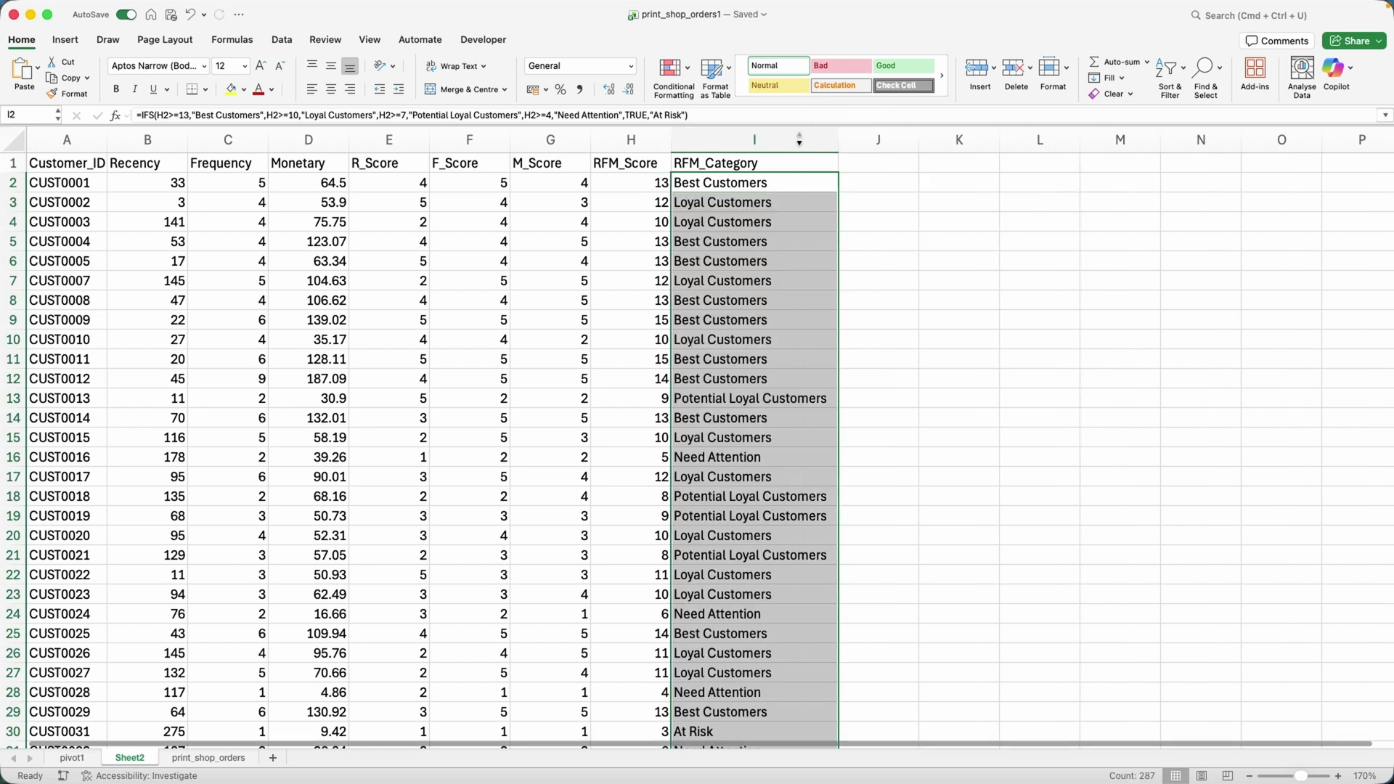
pyautogui.click(764, 434)
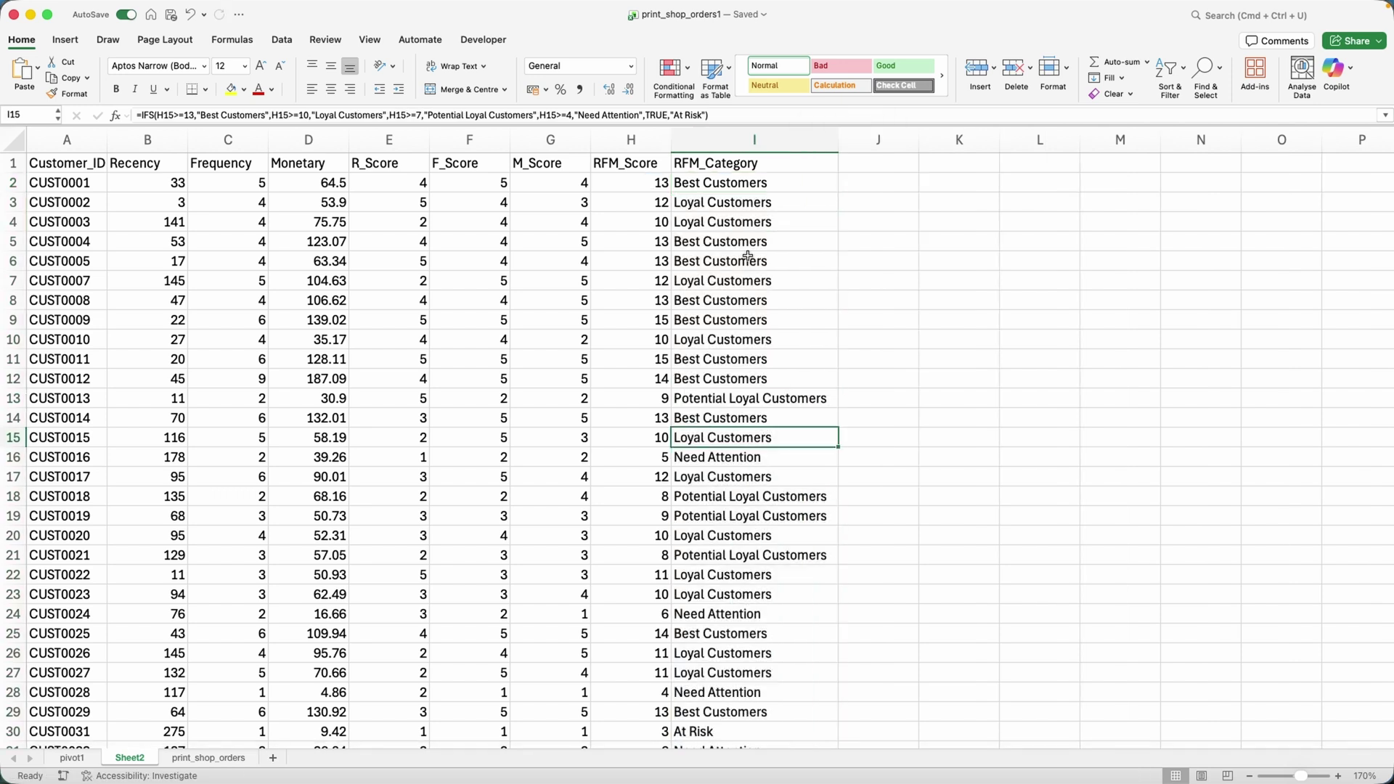
pyautogui.moveTo(732, 170); pyautogui.dragTo(731, 480)
pyautogui.click(731, 480)
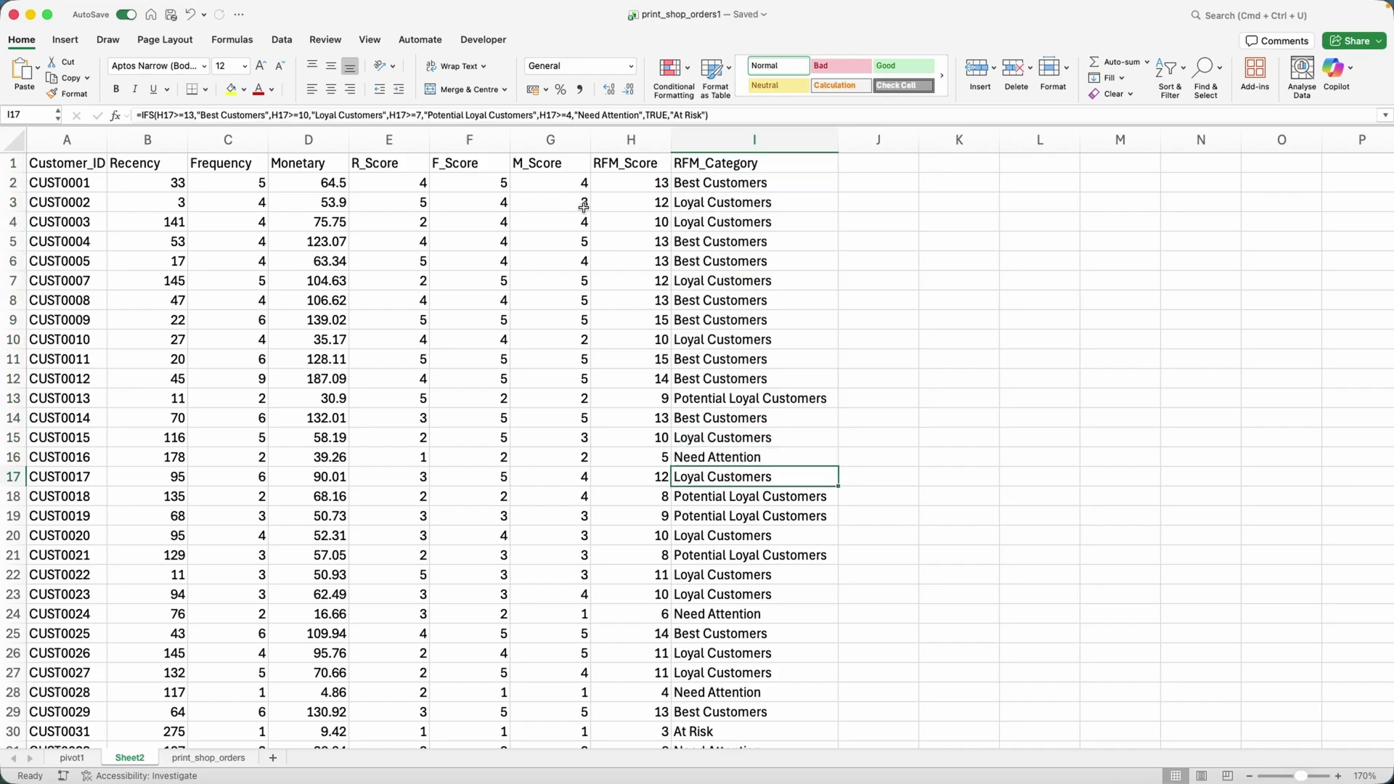
pyautogui.click(624, 141)
pyautogui.click(507, 502)
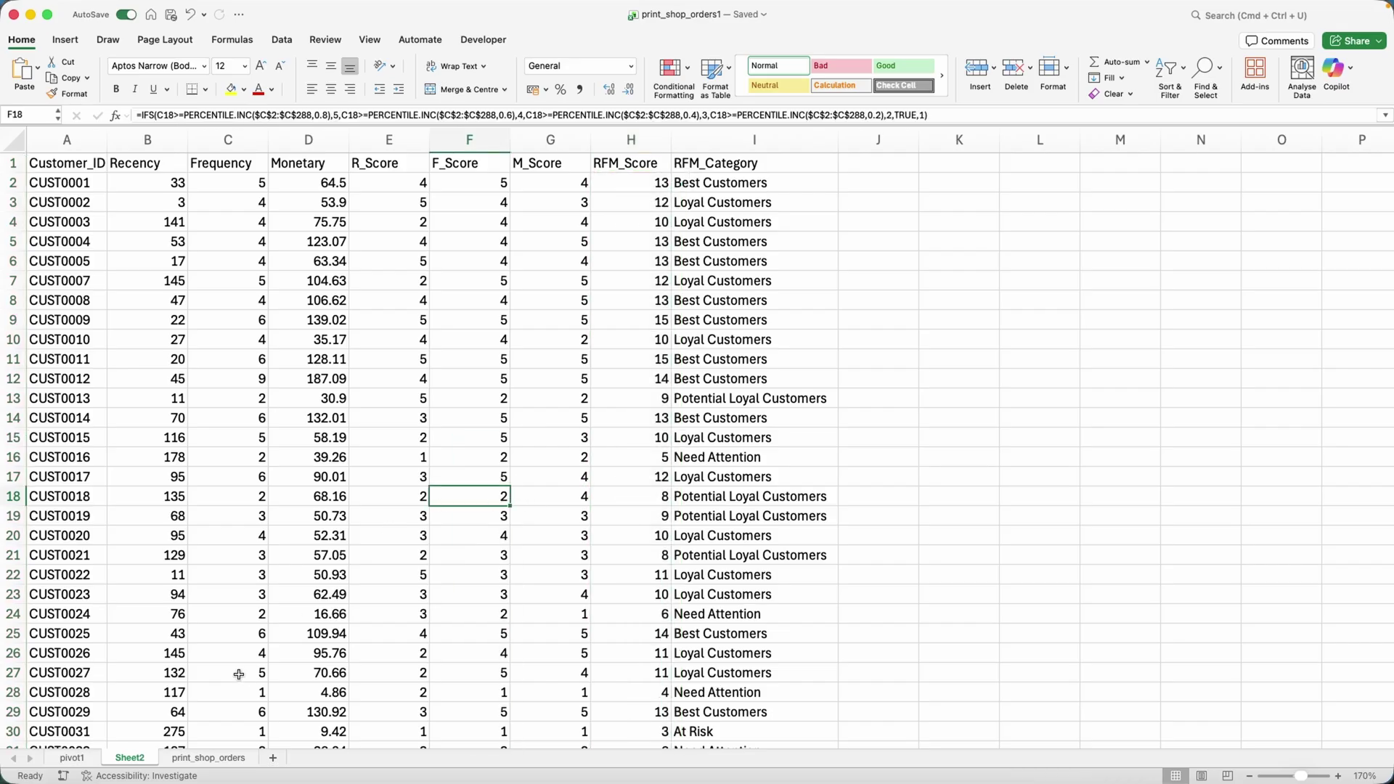
# Insert a PivotTable from the RFM data range on a new worksheet.
pyautogui.click(221, 264)
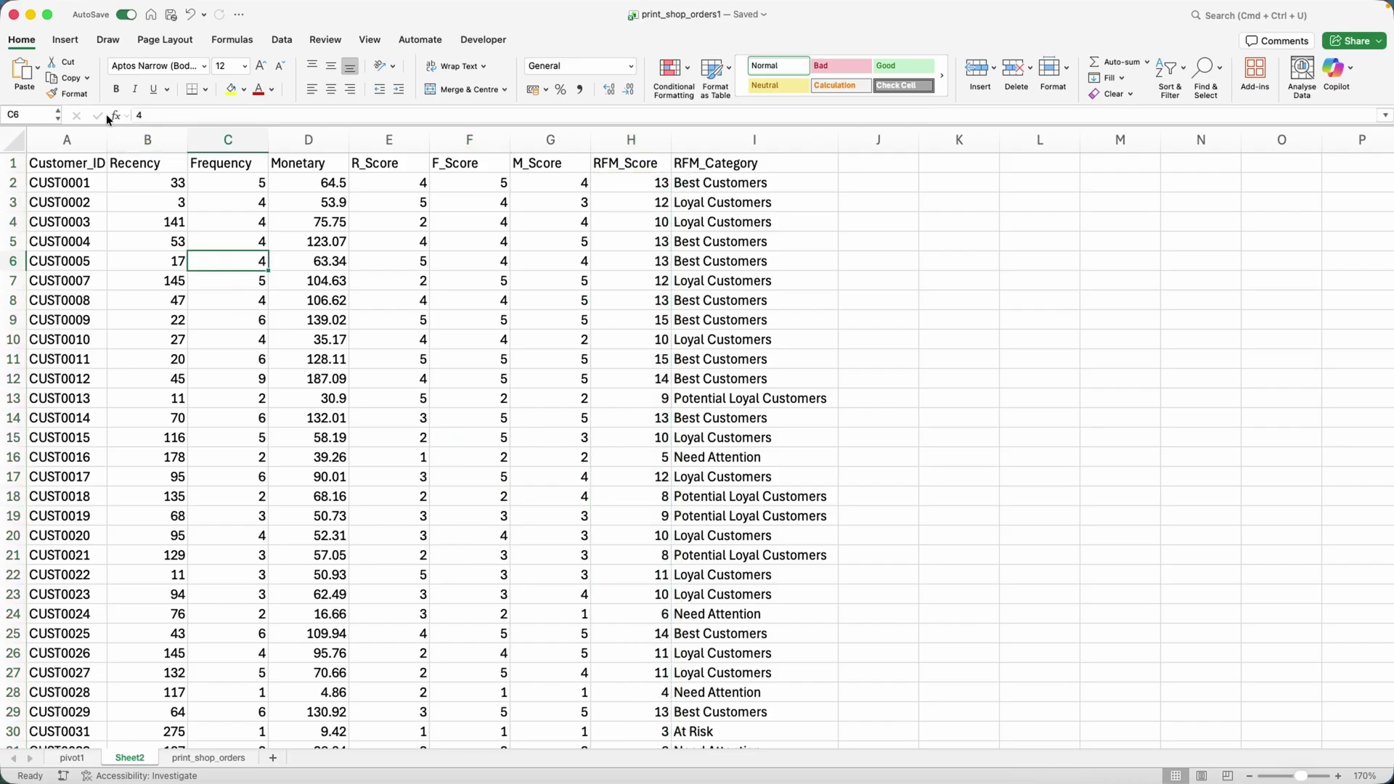
pyautogui.click(65, 39)
pyautogui.click(19, 77)
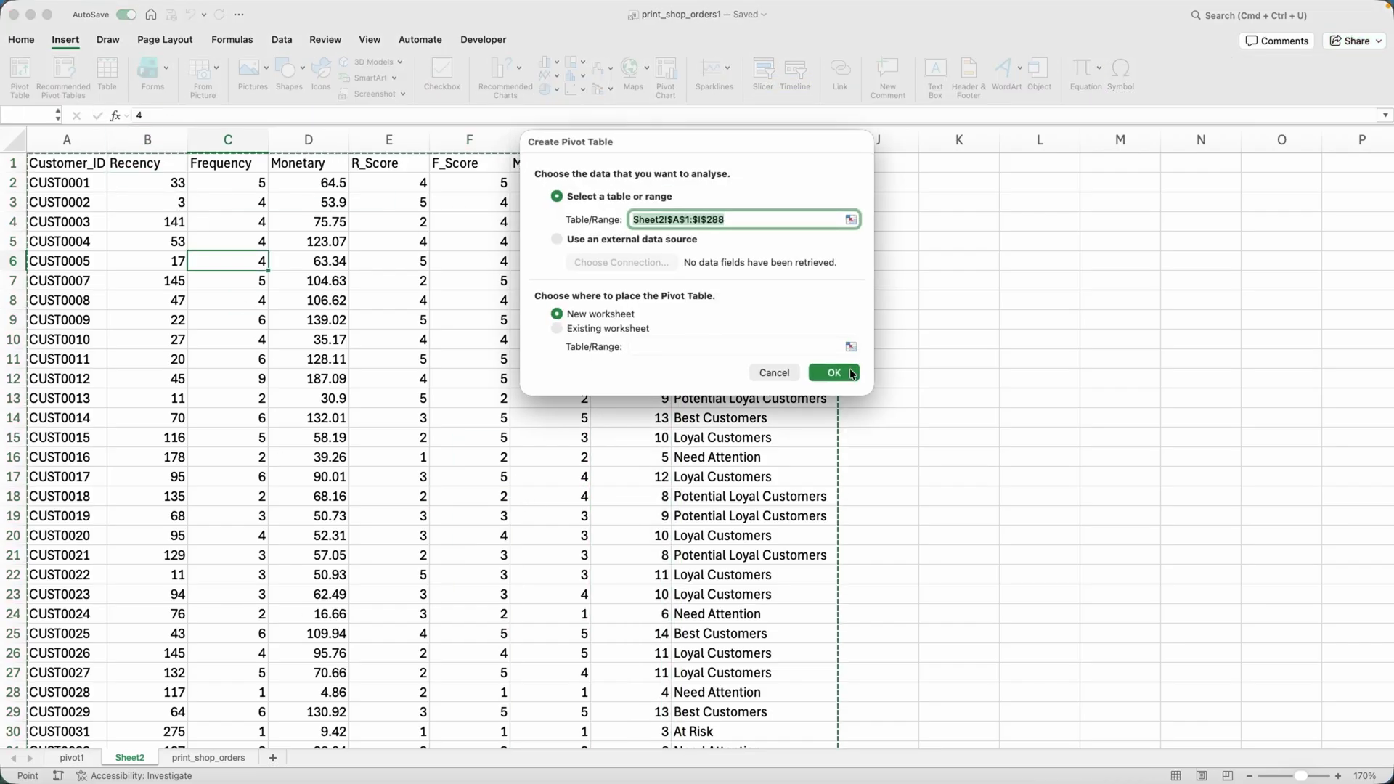
pyautogui.click(843, 376)
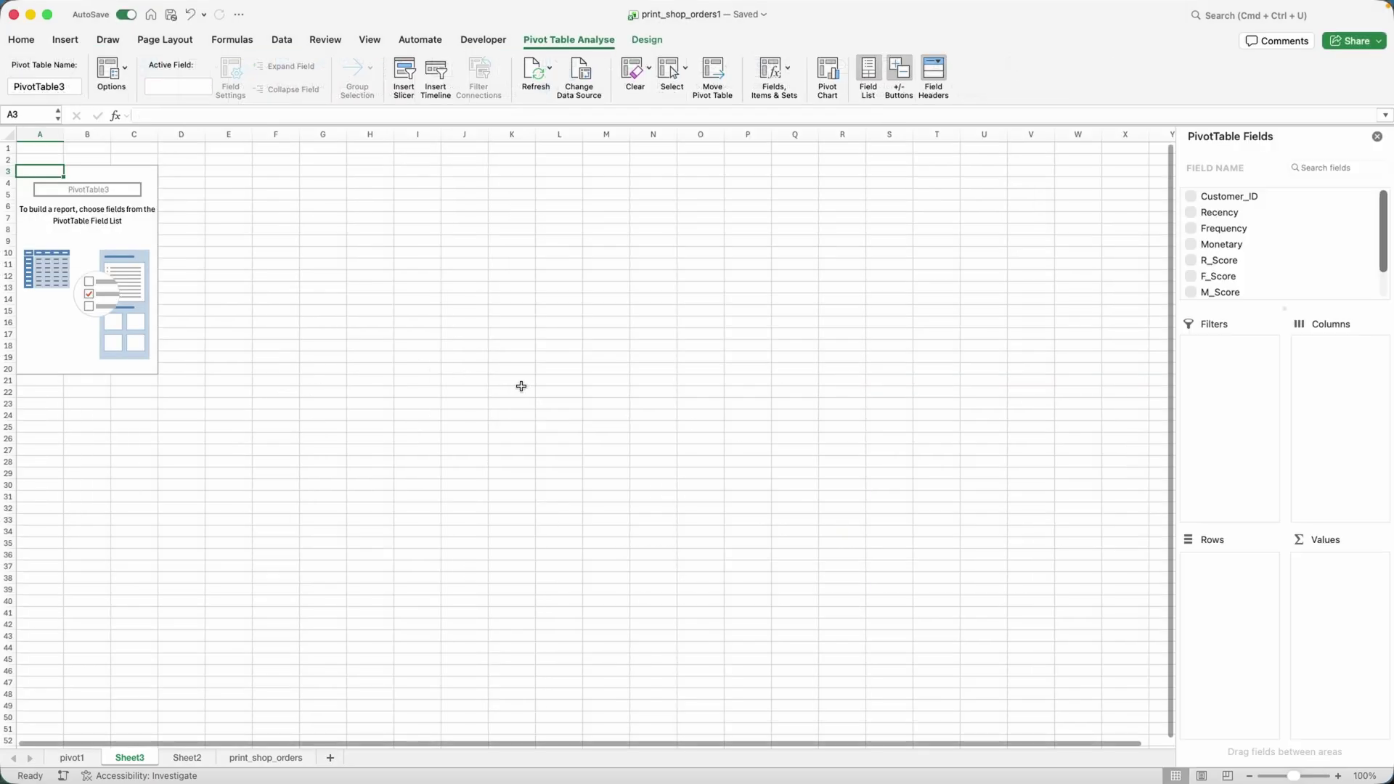
# Put RFM_Category in Rows and a count of Customer_ID in Values.
pyautogui.scroll(5, 1329, 625)
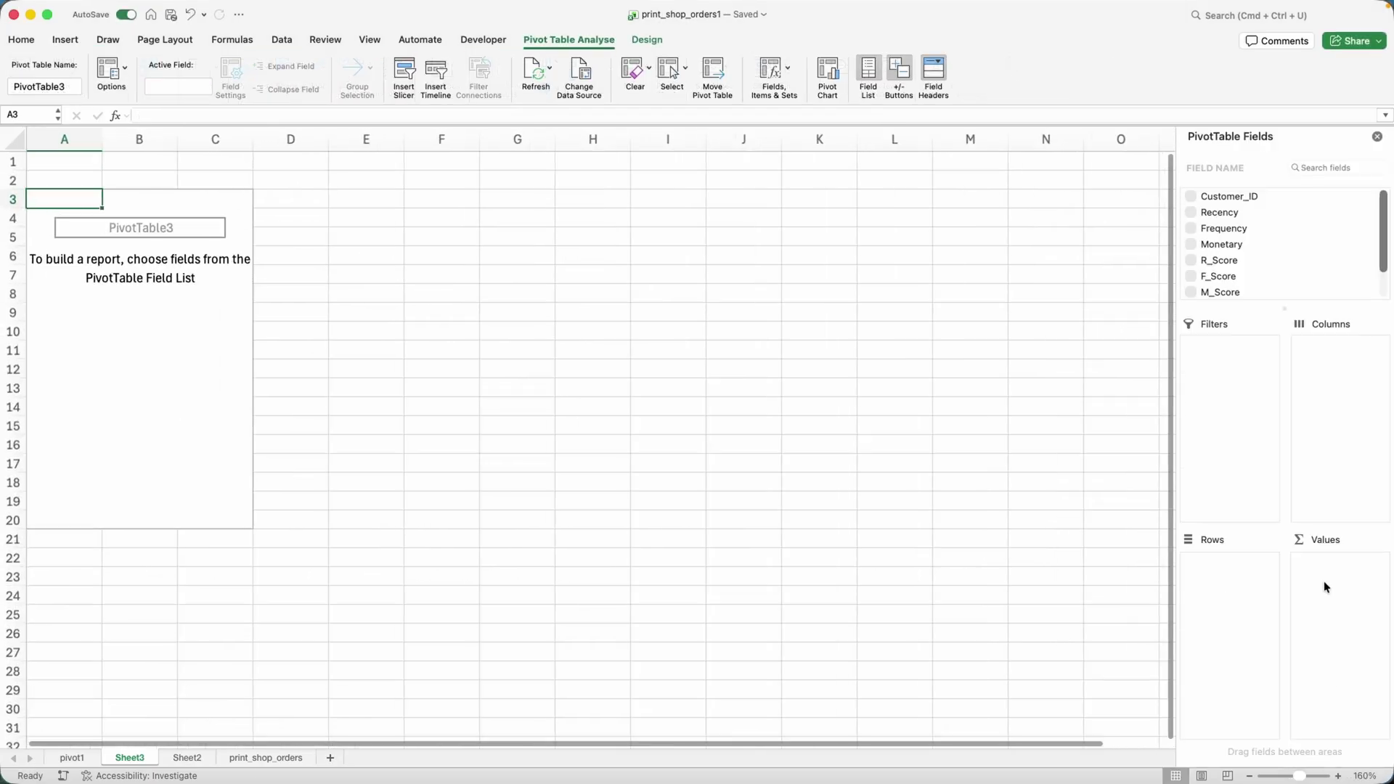
pyautogui.scroll(-3, 1232, 273)
pyautogui.moveTo(1234, 290); pyautogui.dragTo(1232, 581)
pyautogui.moveTo(105, 219); pyautogui.dragTo(140, 297)
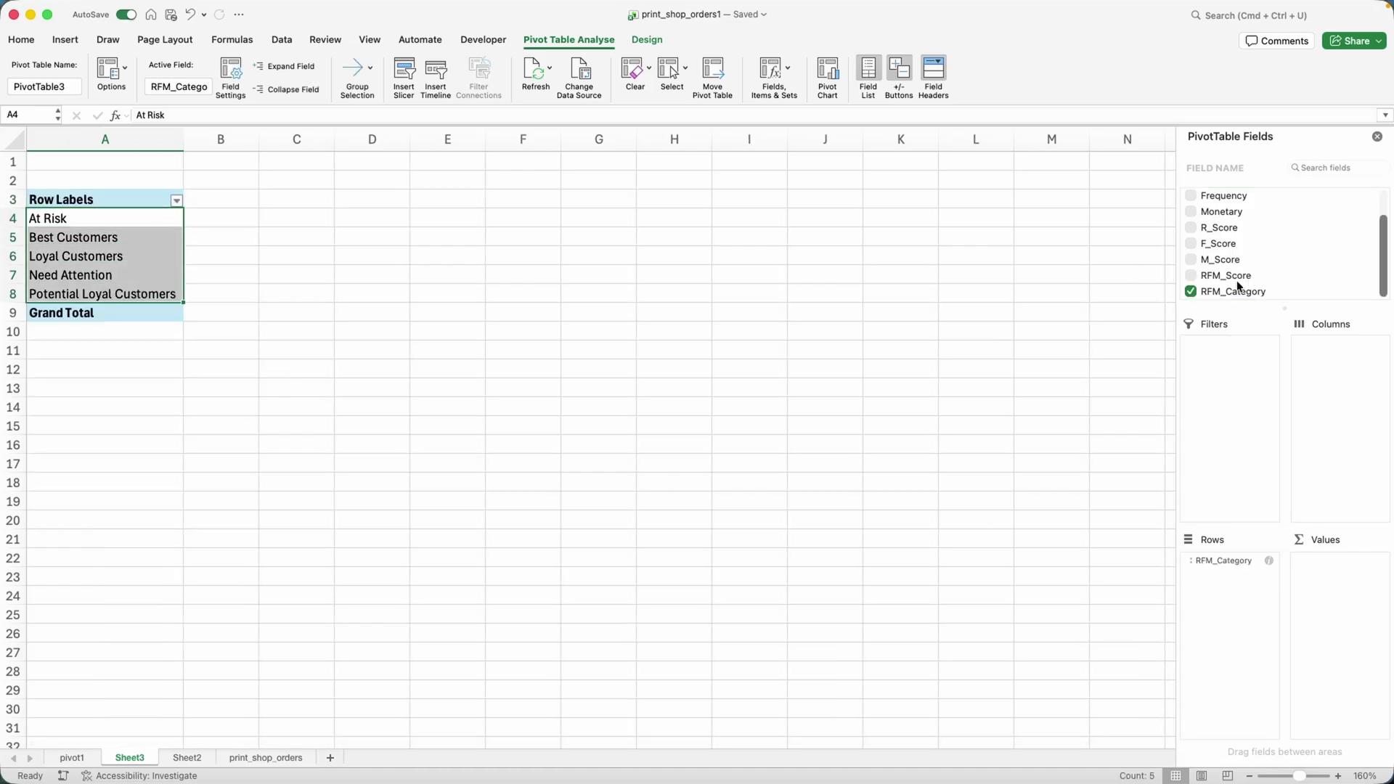
pyautogui.scroll(2, 1234, 275)
pyautogui.moveTo(1240, 206); pyautogui.dragTo(1339, 581)
pyautogui.click(266, 275)
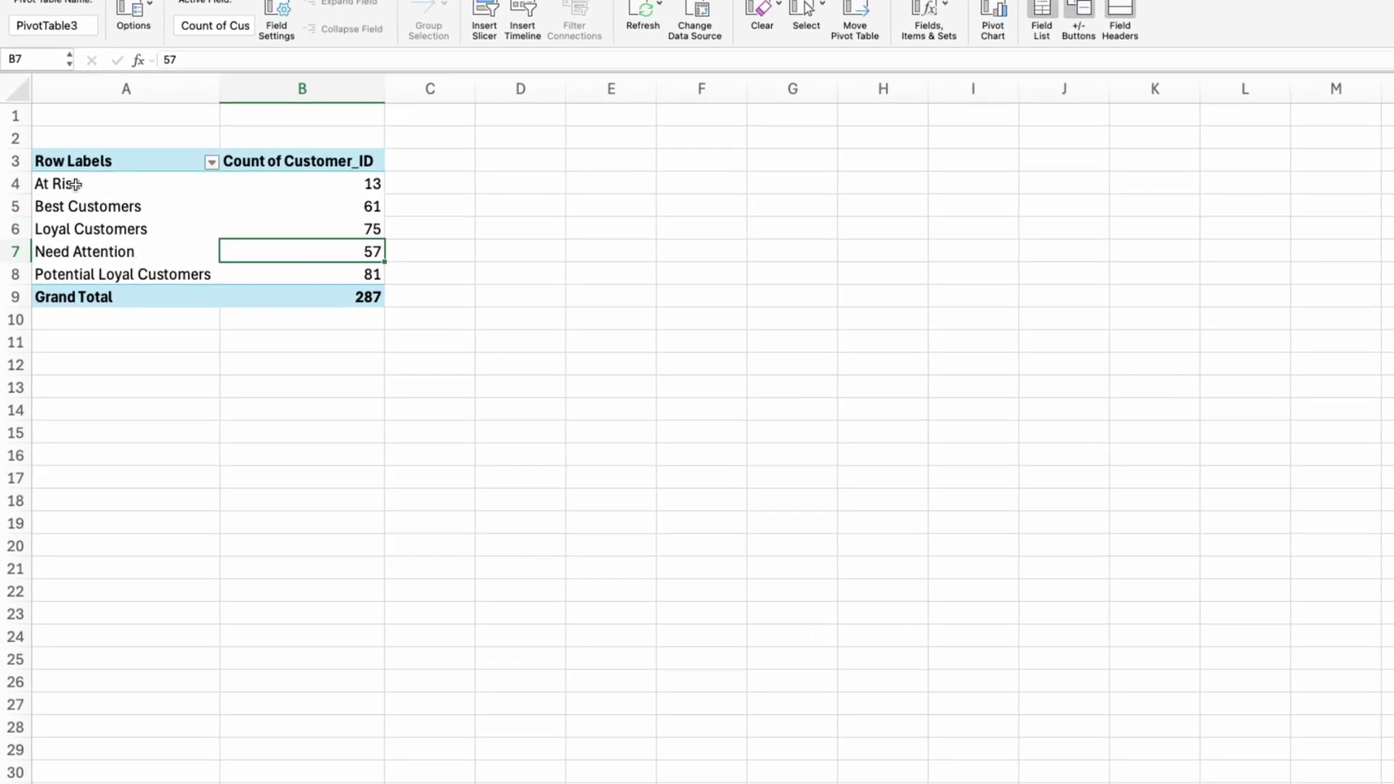
pyautogui.click(75, 185)
pyautogui.click(321, 184)
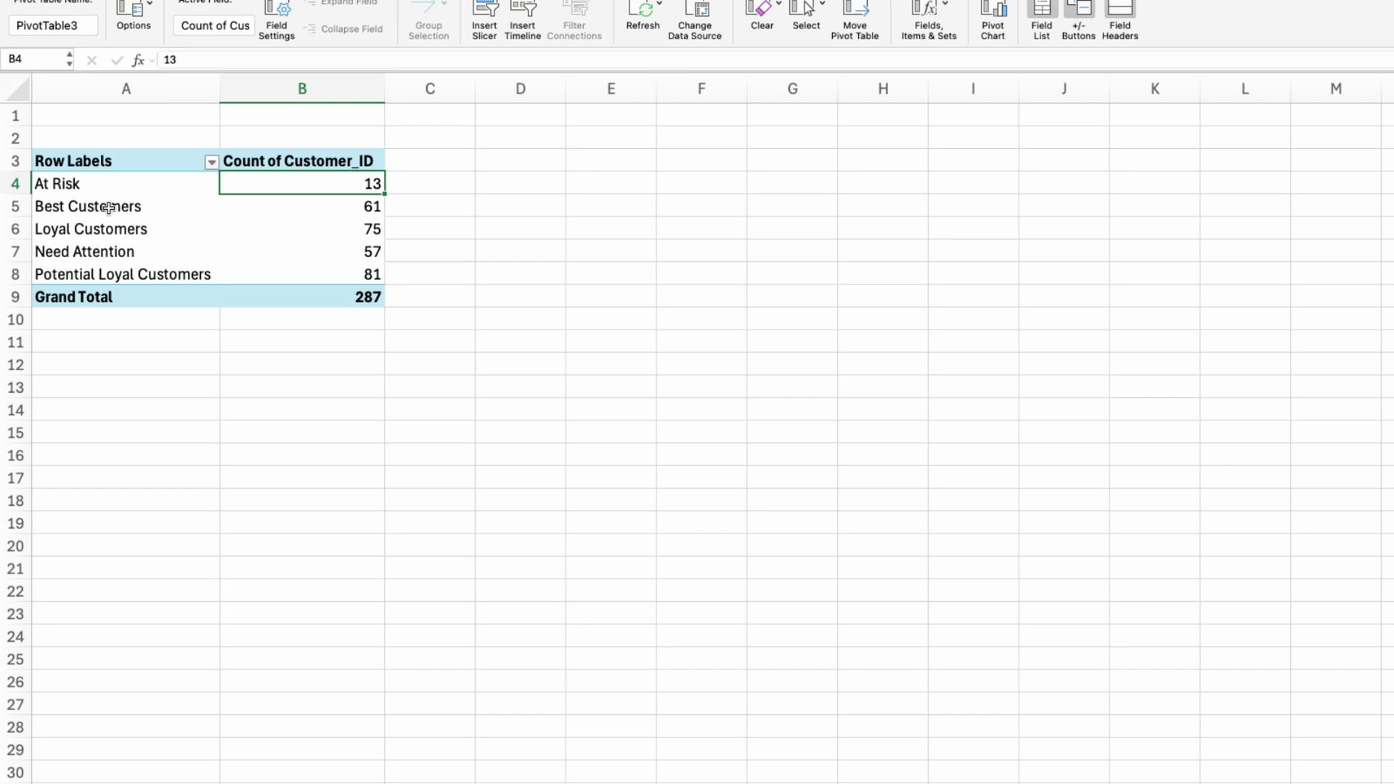
pyautogui.click(286, 206)
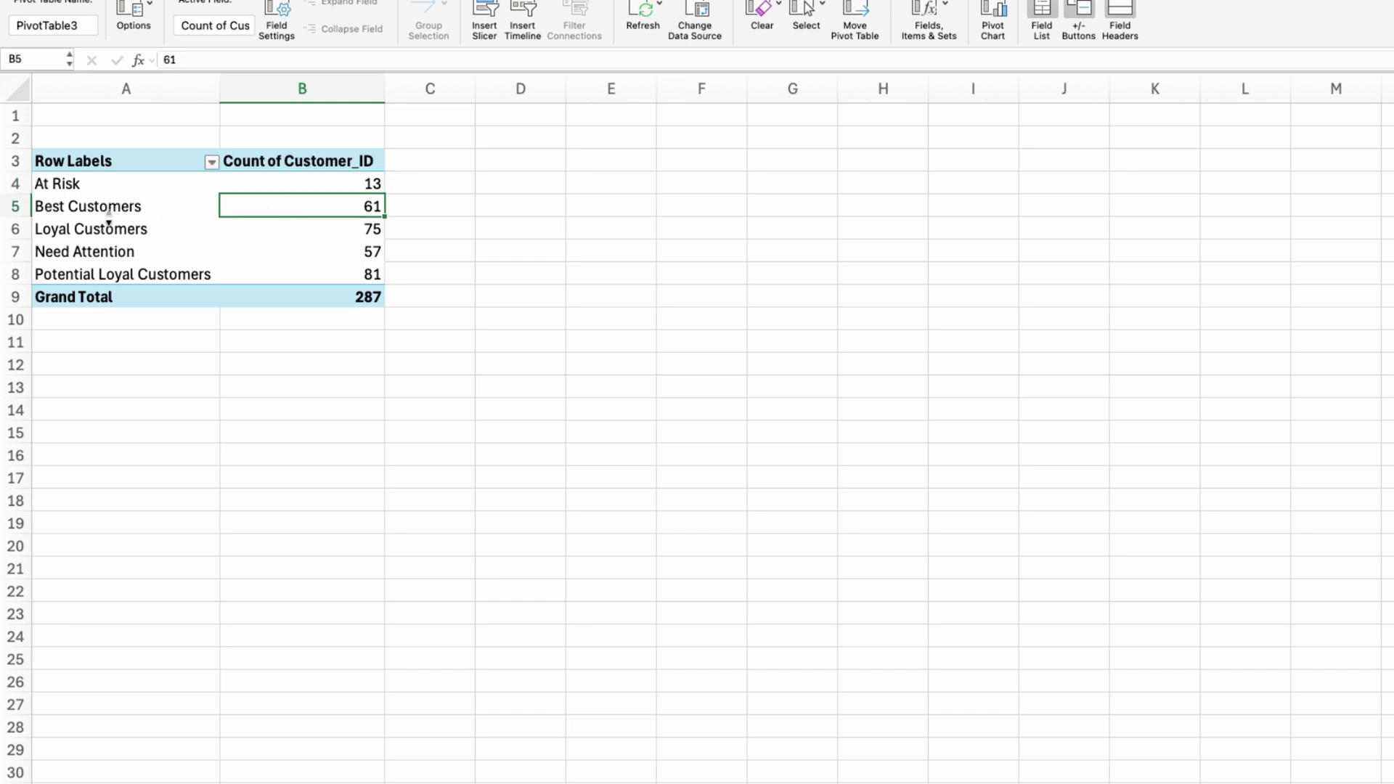
pyautogui.click(135, 206)
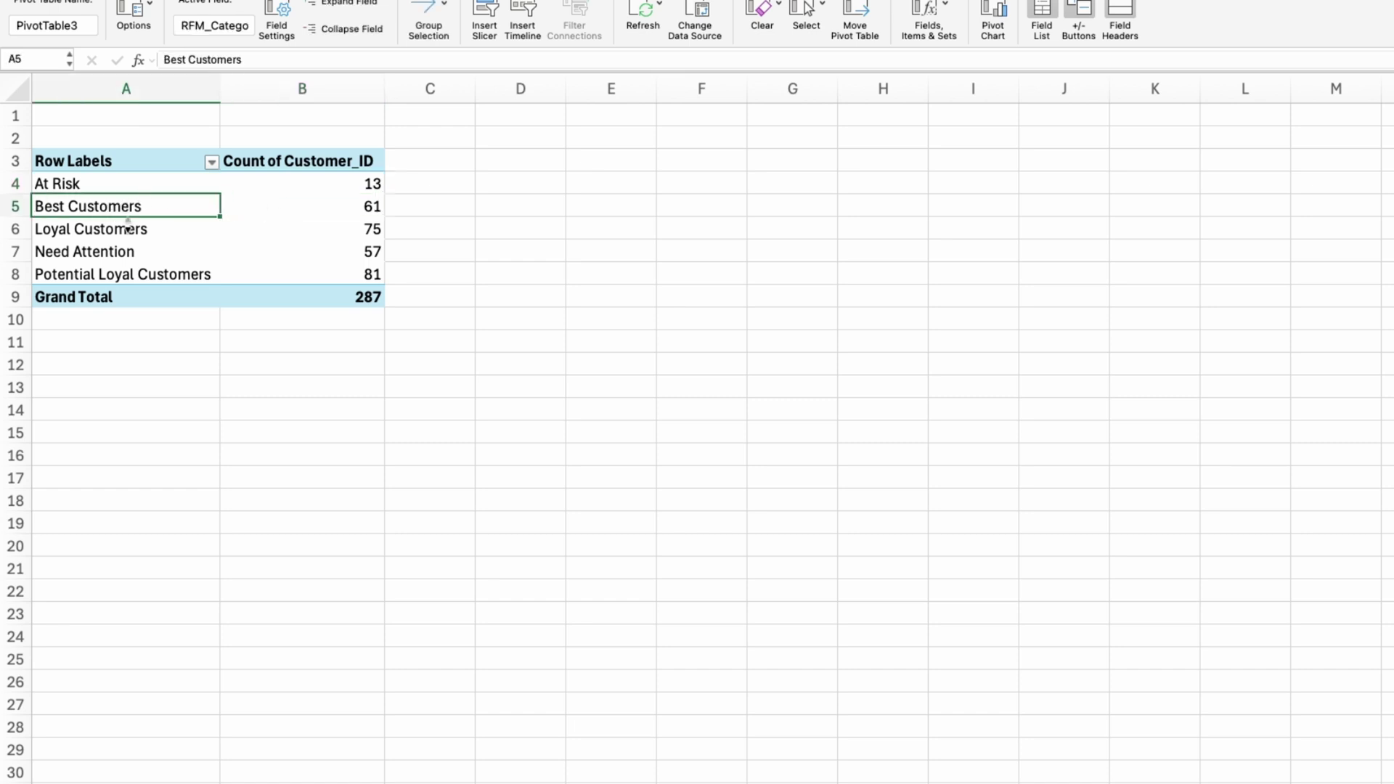
pyautogui.click(127, 228)
pyautogui.click(290, 230)
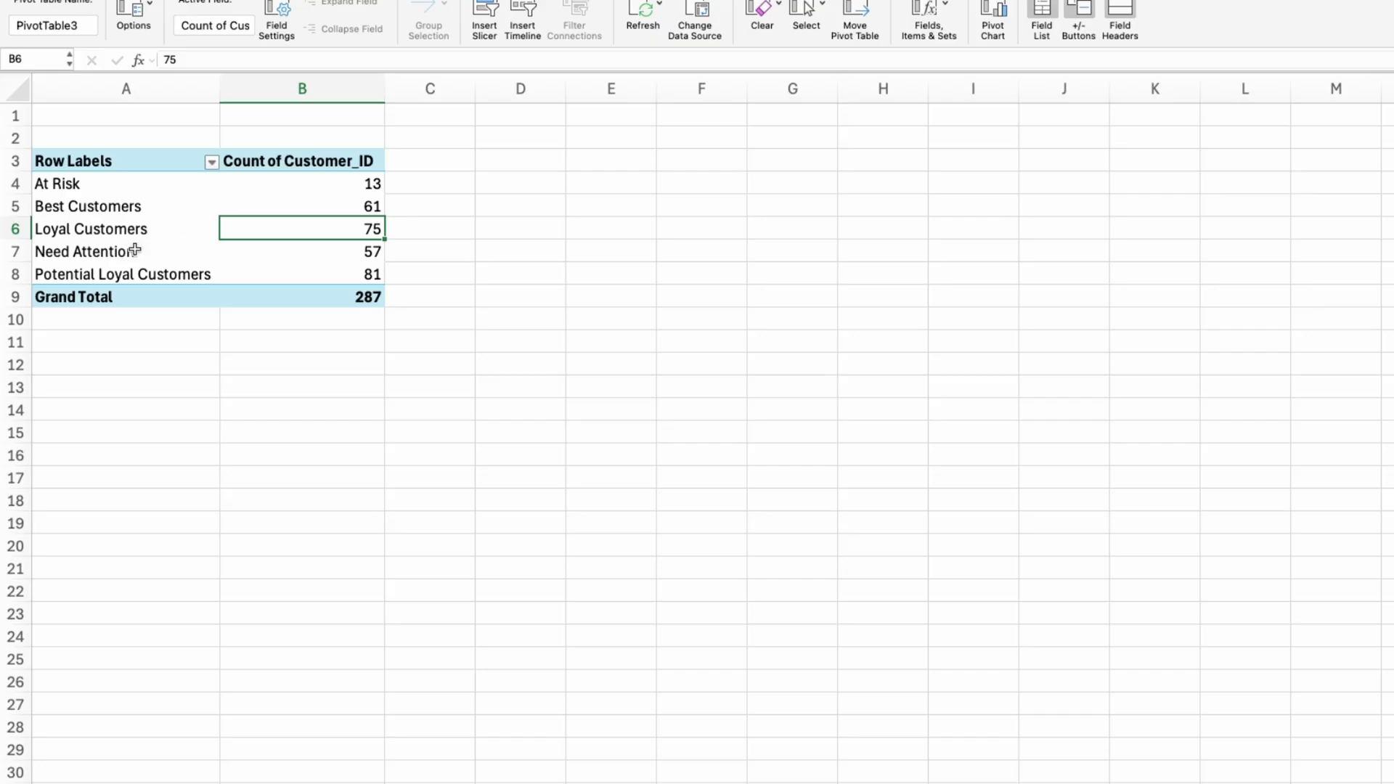
pyautogui.click(300, 251)
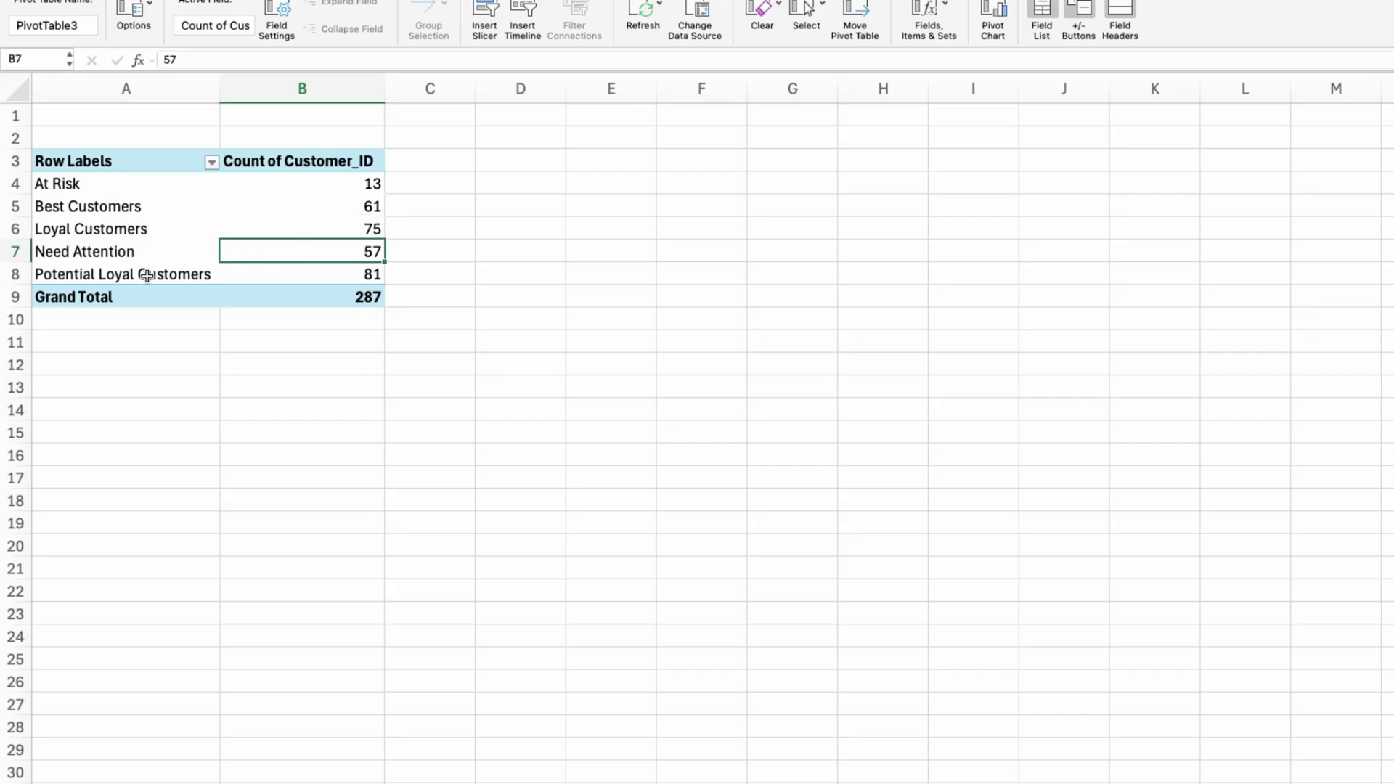
pyautogui.click(334, 276)
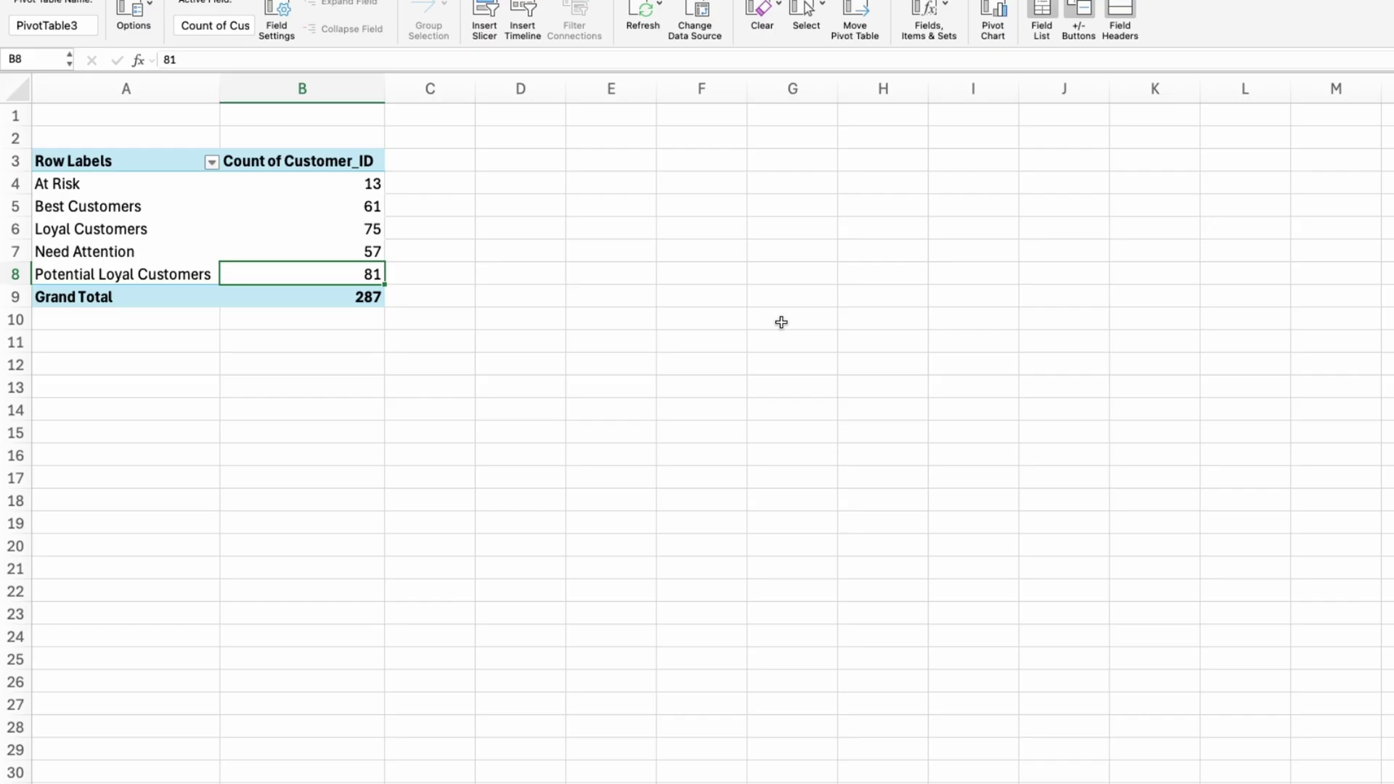
# Paste the three business questions into D12, widen column D, and autofit row 12.
pyautogui.doubleClick(502, 366)
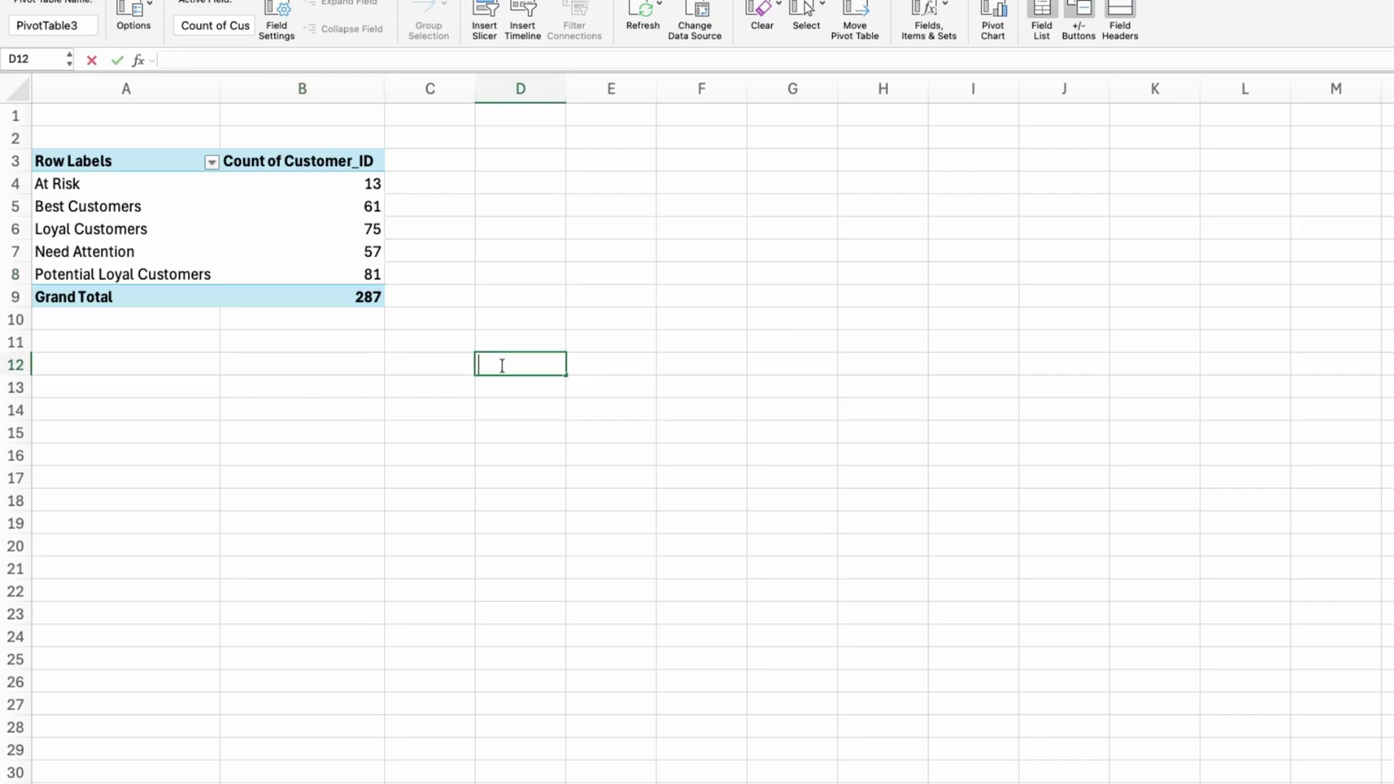
pyautogui.write('1. Who are my best customers? 2. Who needs a retention campaign? 3. Which segments are safe to ignore')
pyautogui.press('Return')
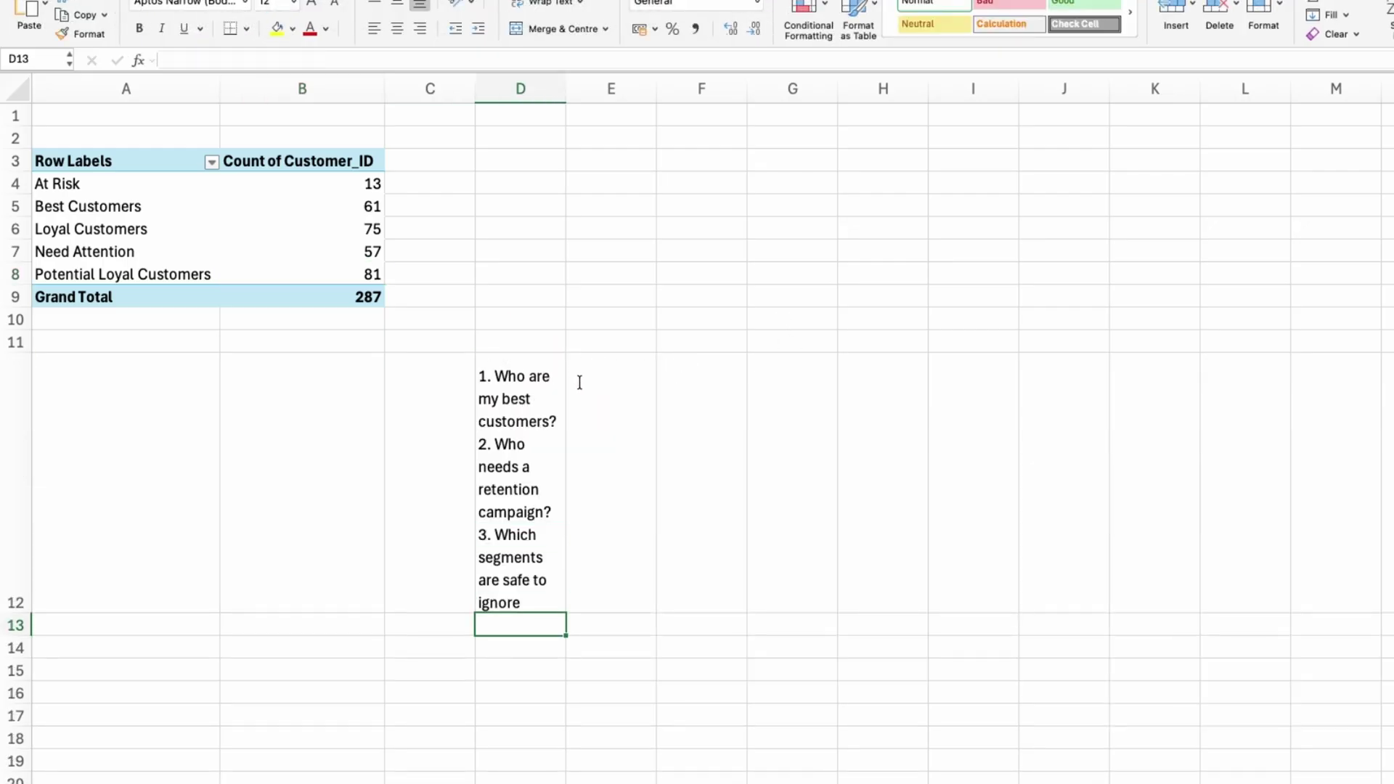
pyautogui.moveTo(567, 88); pyautogui.dragTo(821, 89)
pyautogui.click(578, 485)
pyautogui.doubleClick(15, 614)
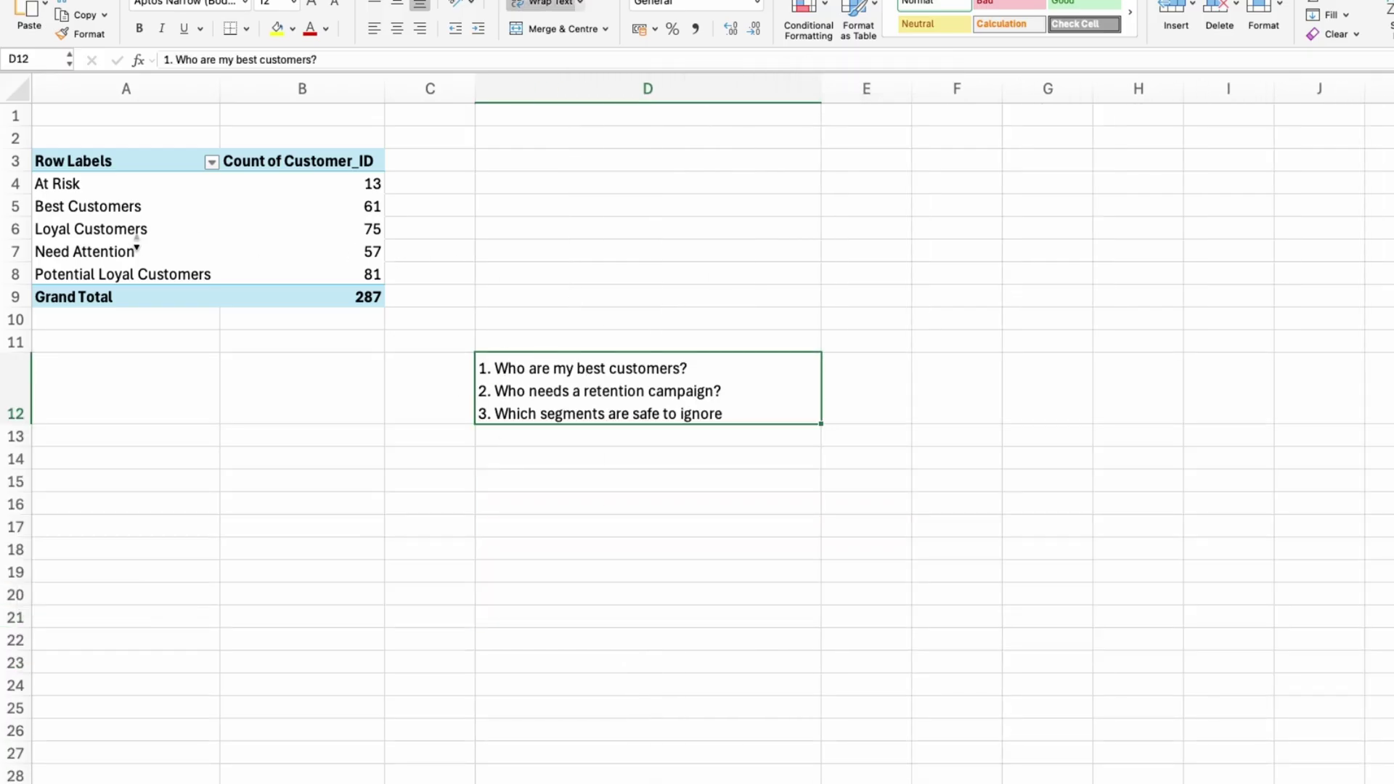
# Review the Best Customers, Need Attention and At Risk counts against the questions.
pyautogui.moveTo(87, 205); pyautogui.dragTo(327, 203)
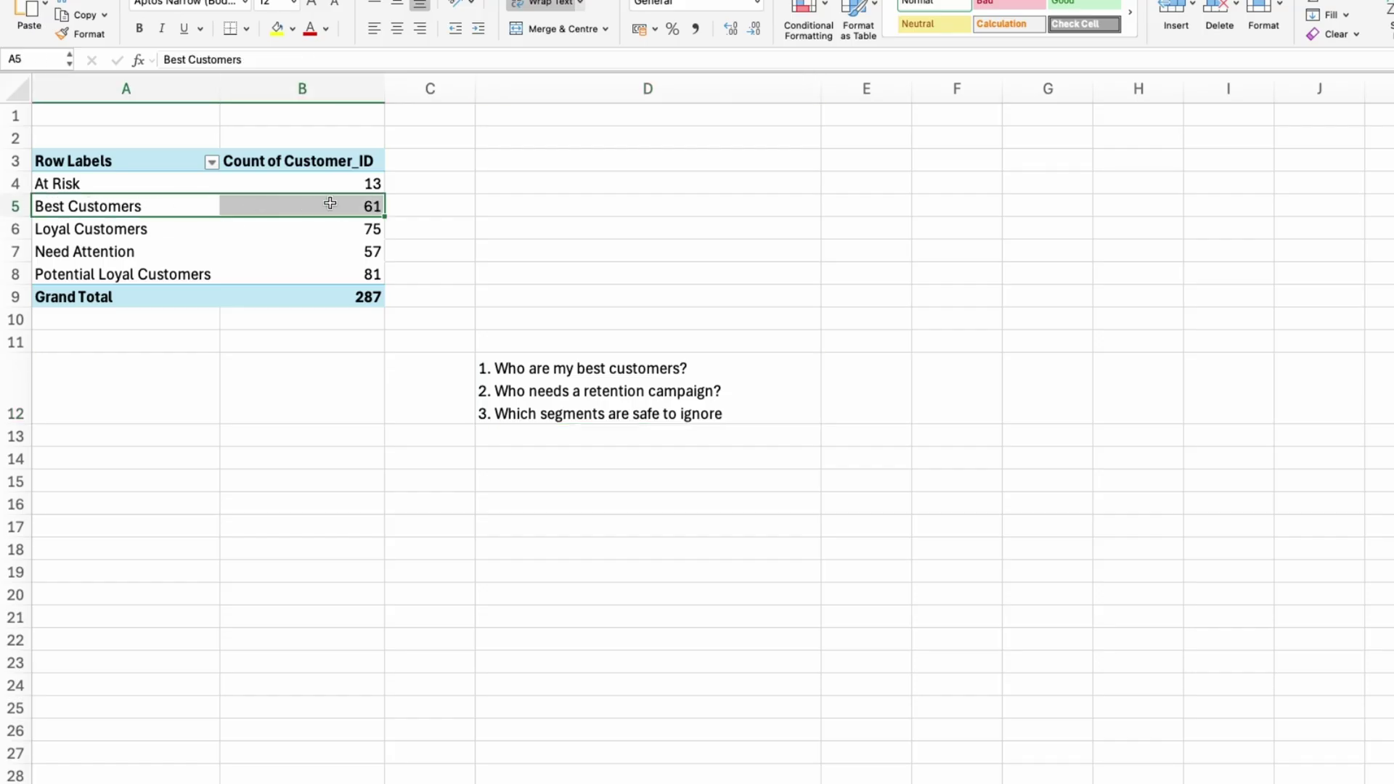
pyautogui.write('a')
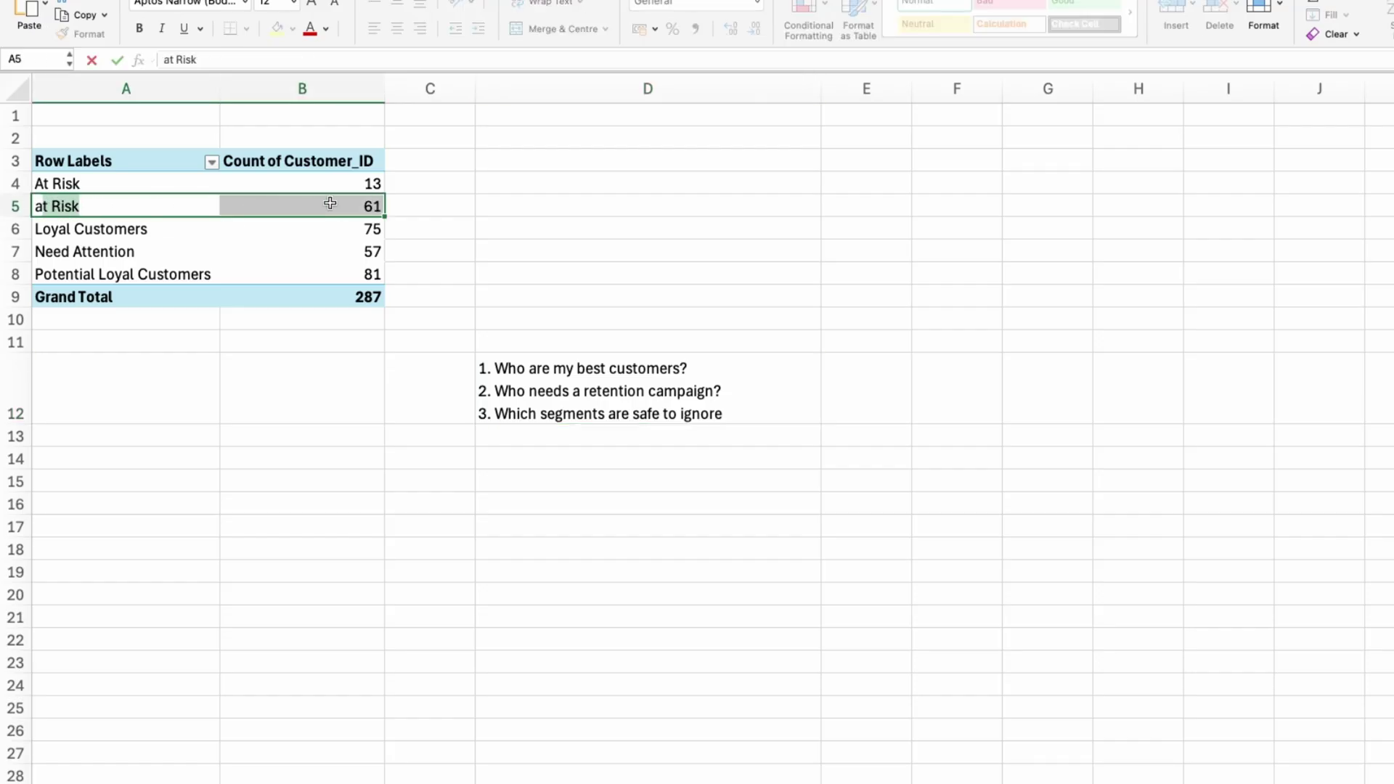
pyautogui.press('Escape')
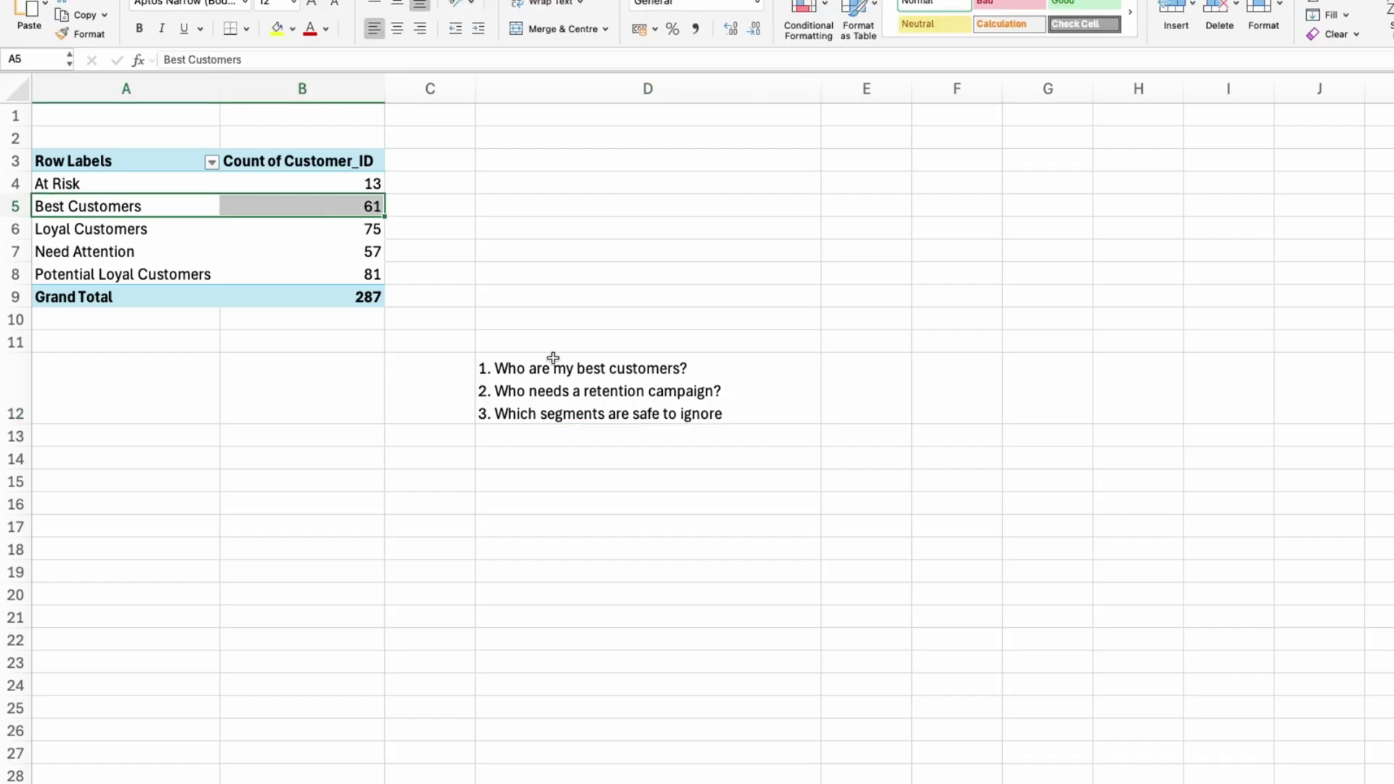
pyautogui.click(596, 413)
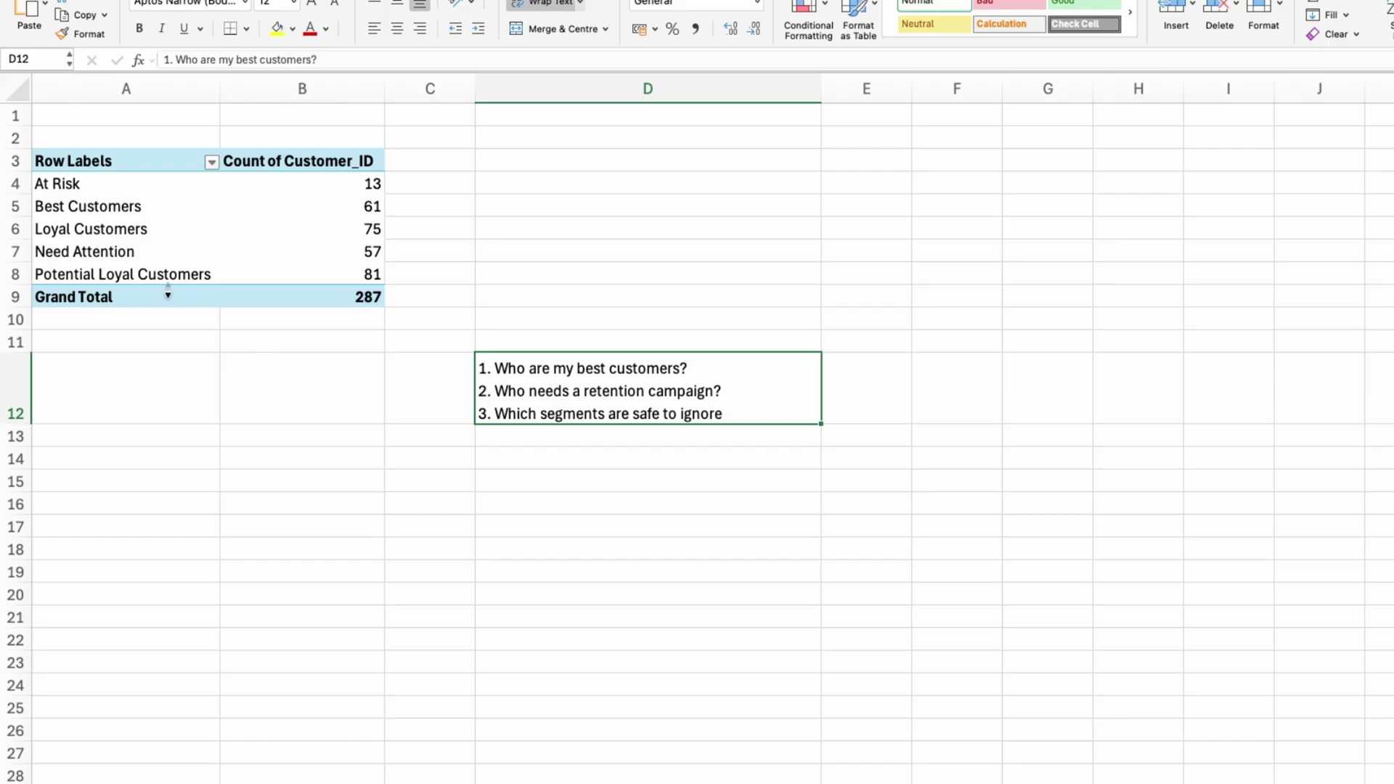
pyautogui.moveTo(104, 254); pyautogui.dragTo(298, 255)
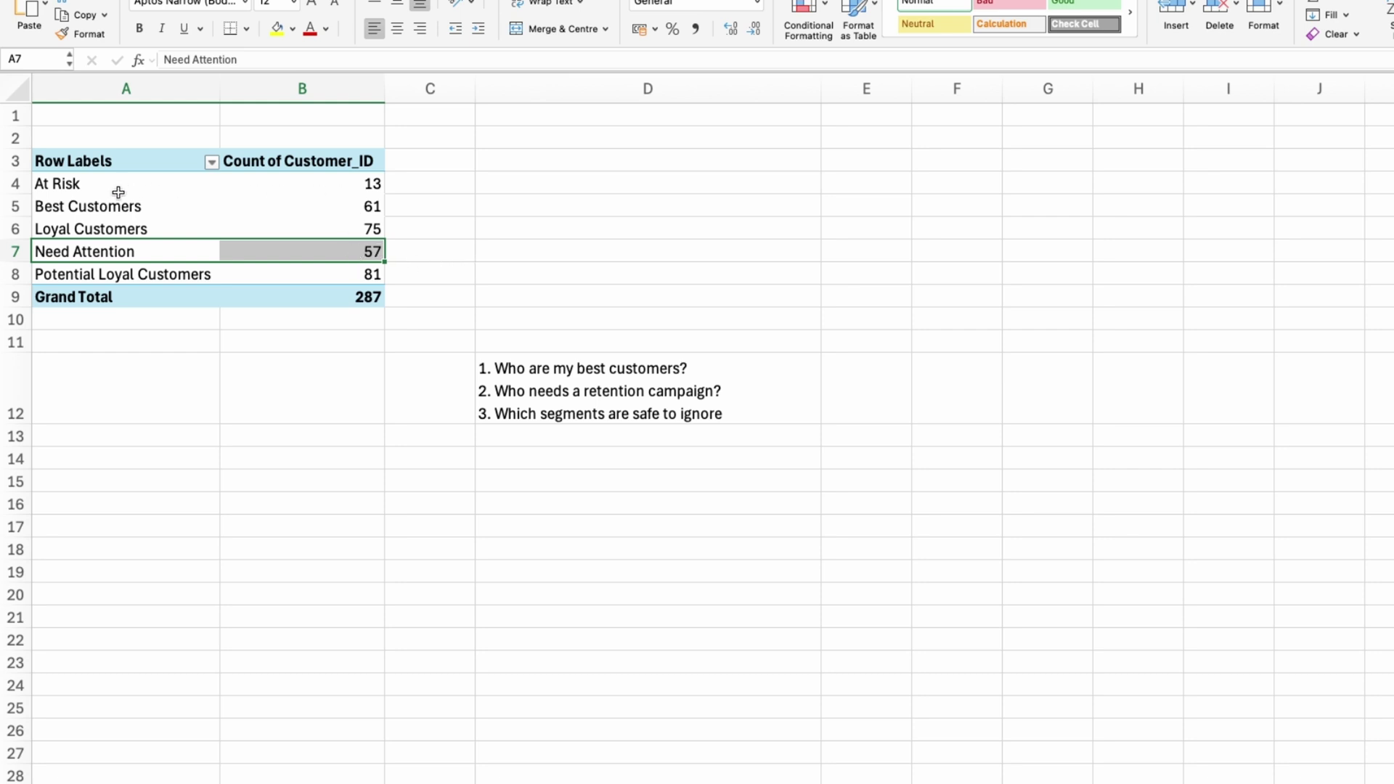
pyautogui.moveTo(82, 186); pyautogui.dragTo(295, 188)
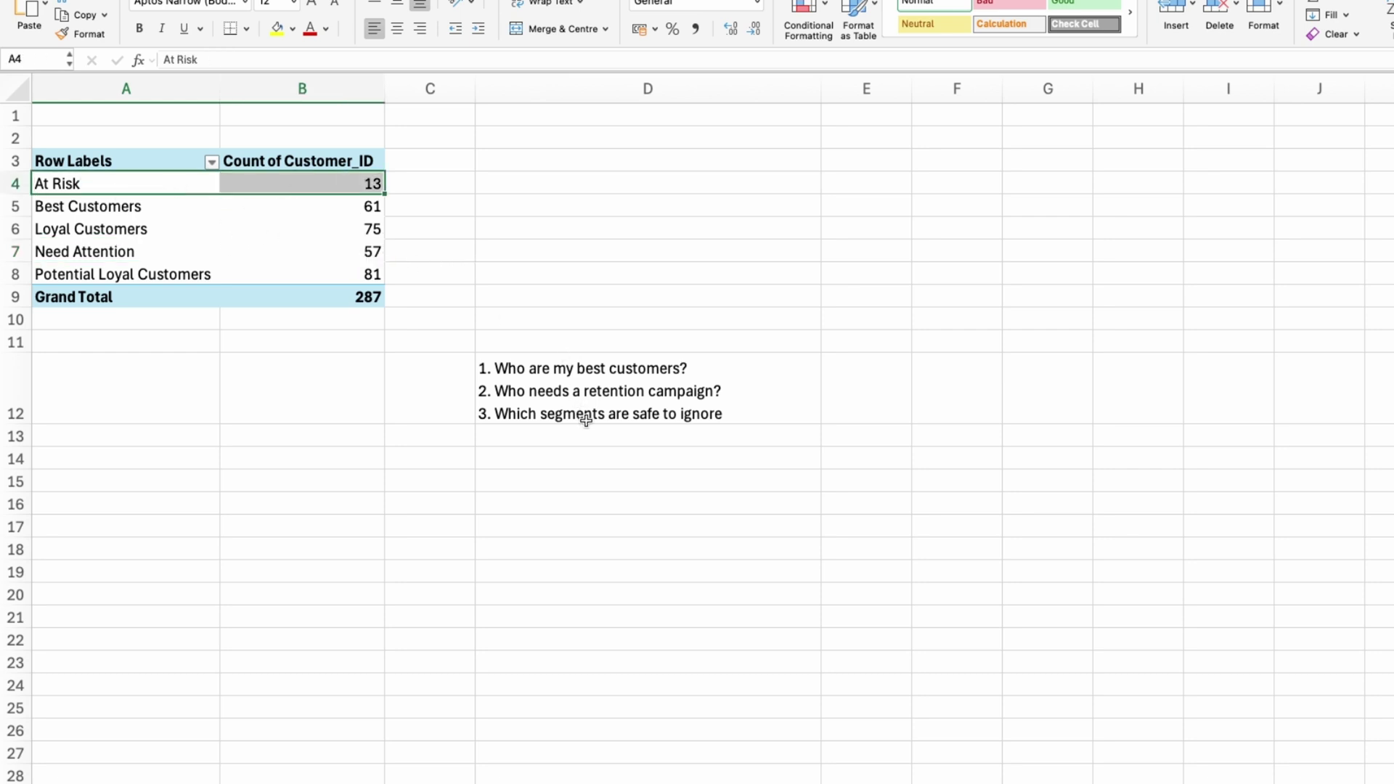
pyautogui.click(585, 399)
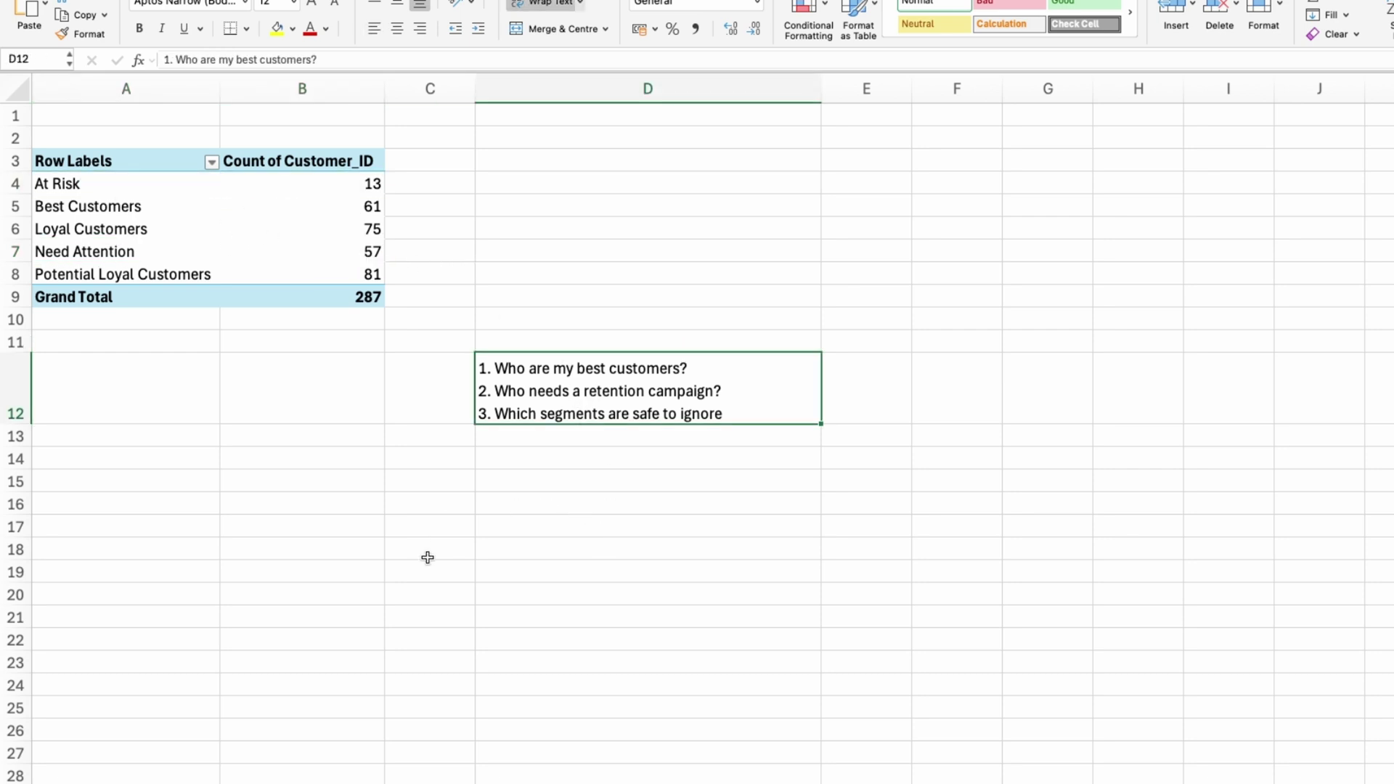
pyautogui.moveTo(119, 190); pyautogui.dragTo(286, 184)
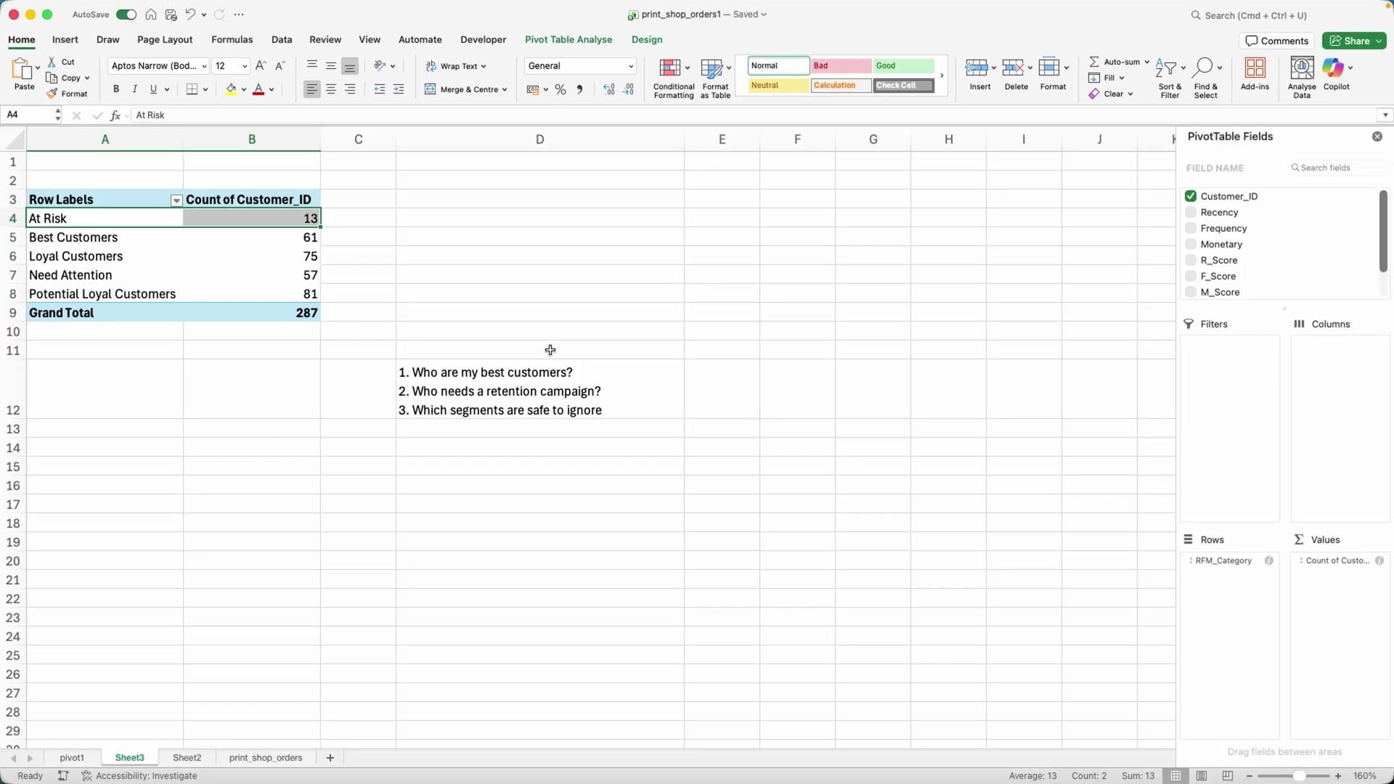
pyautogui.moveTo(780, 762)
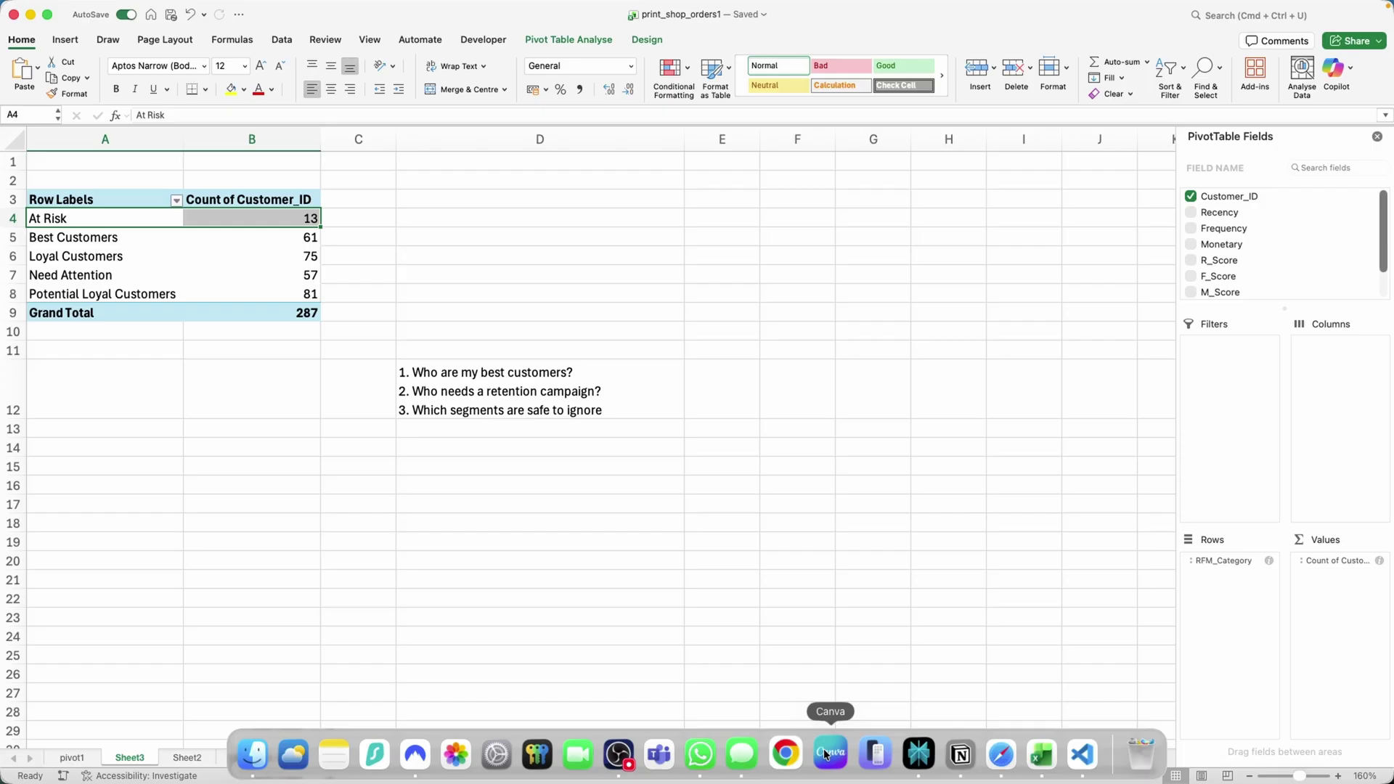
pyautogui.click(1070, 759)
pyautogui.scroll(-2, 371, 361)
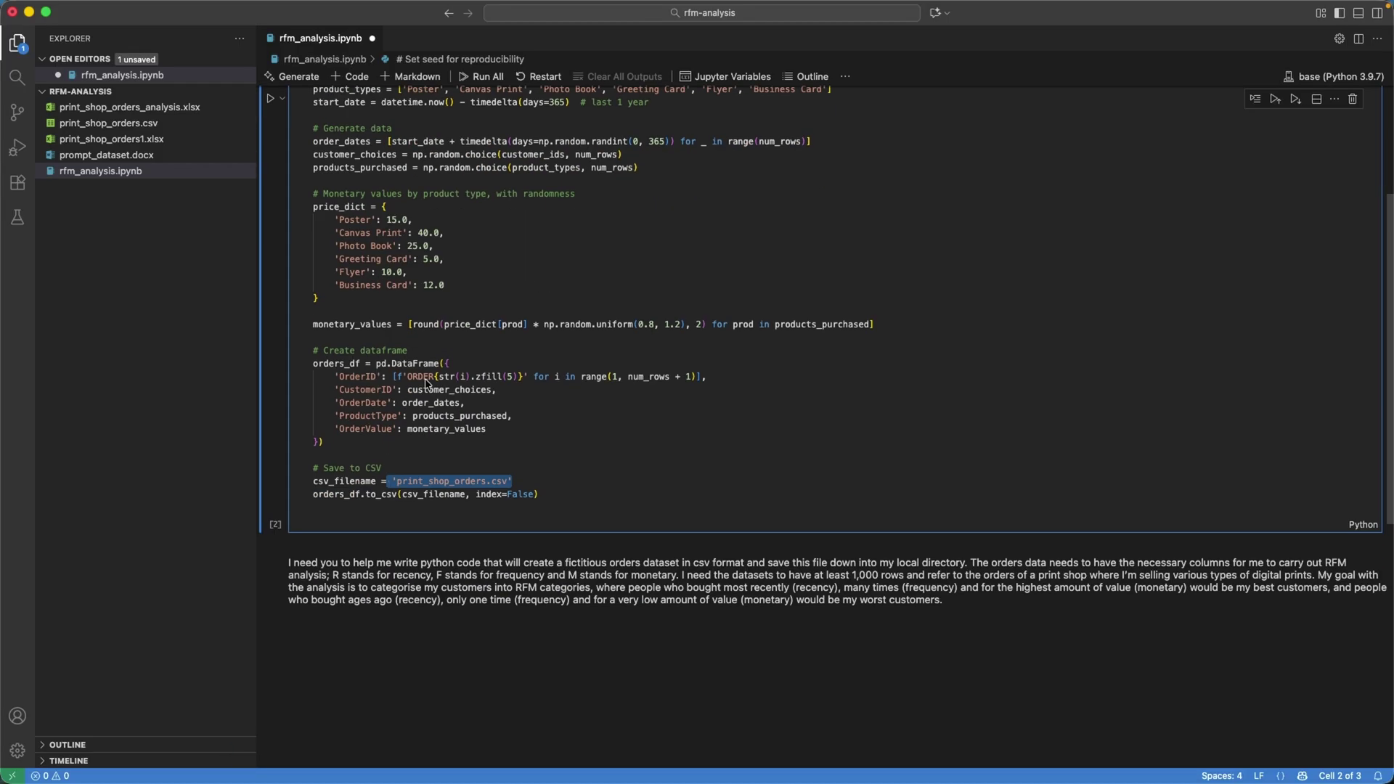
pyautogui.scroll(2, 581, 392)
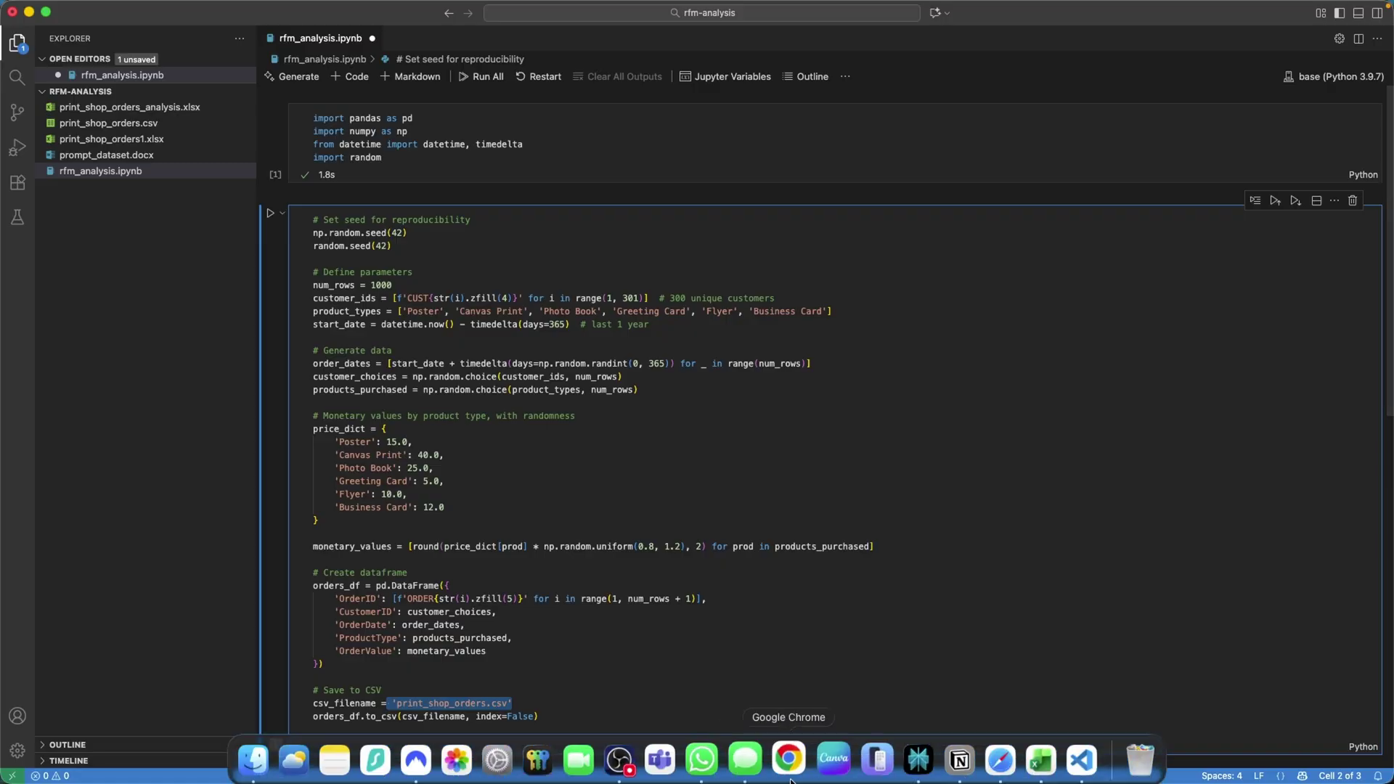
pyautogui.click(1037, 776)
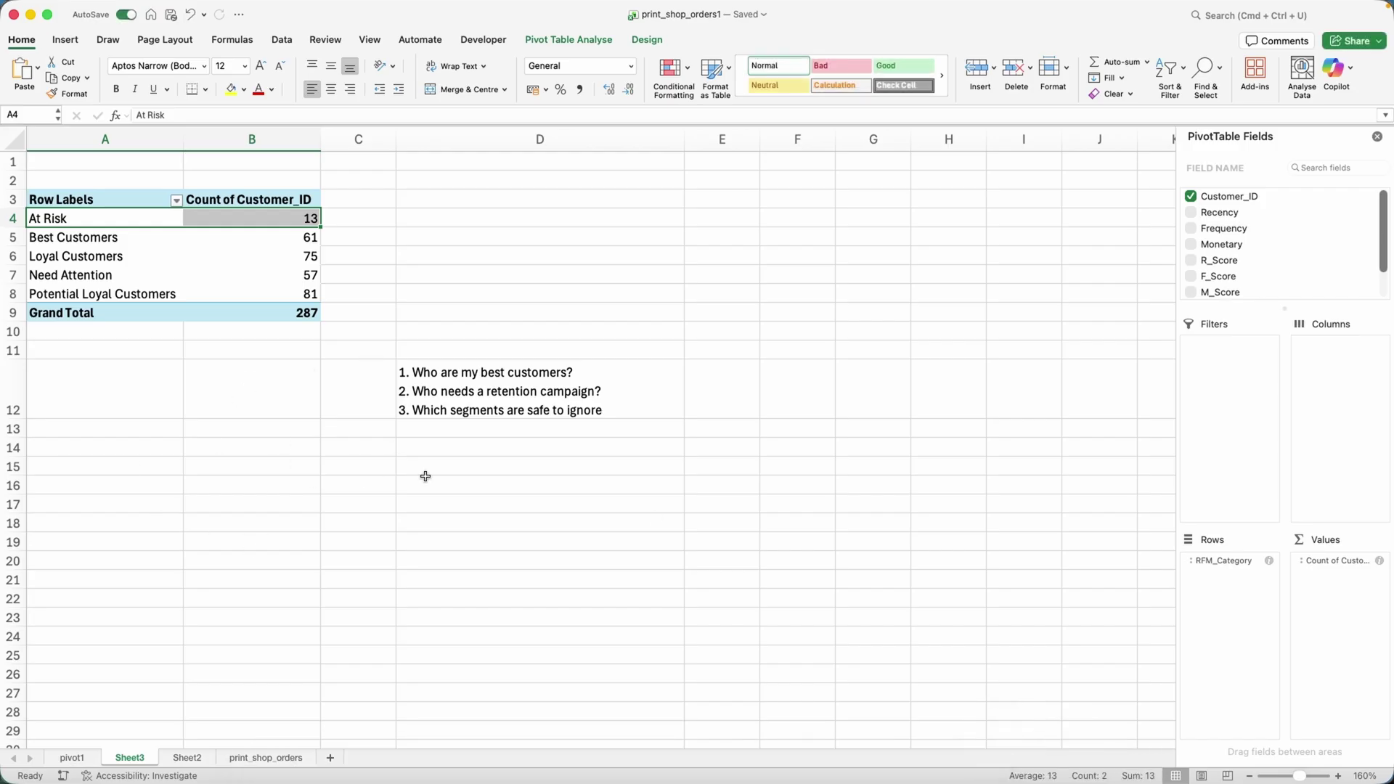
# Open the print_shop_orders sheet.
pyautogui.click(265, 757)
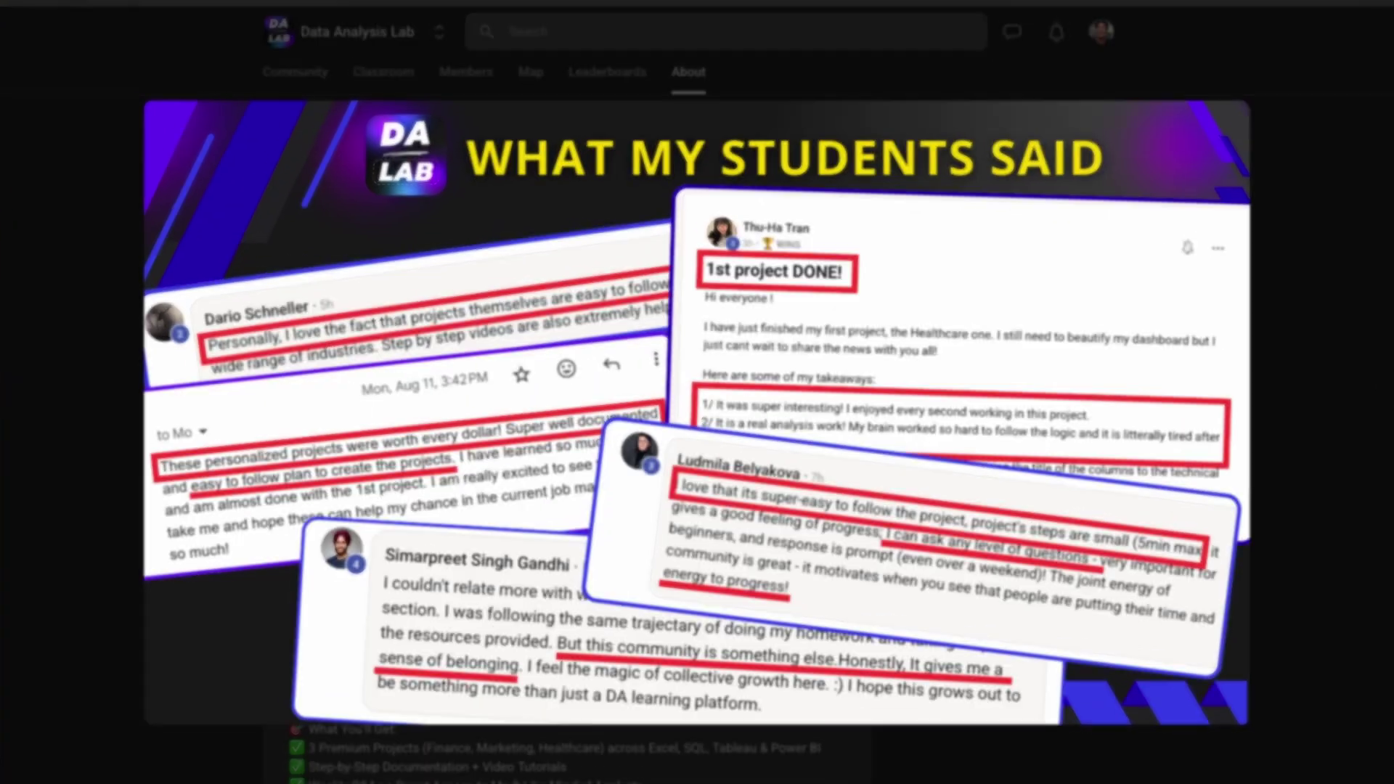
# Advance to the next testimonial image and play the lesson video full screen.
pyautogui.click(1372, 407)
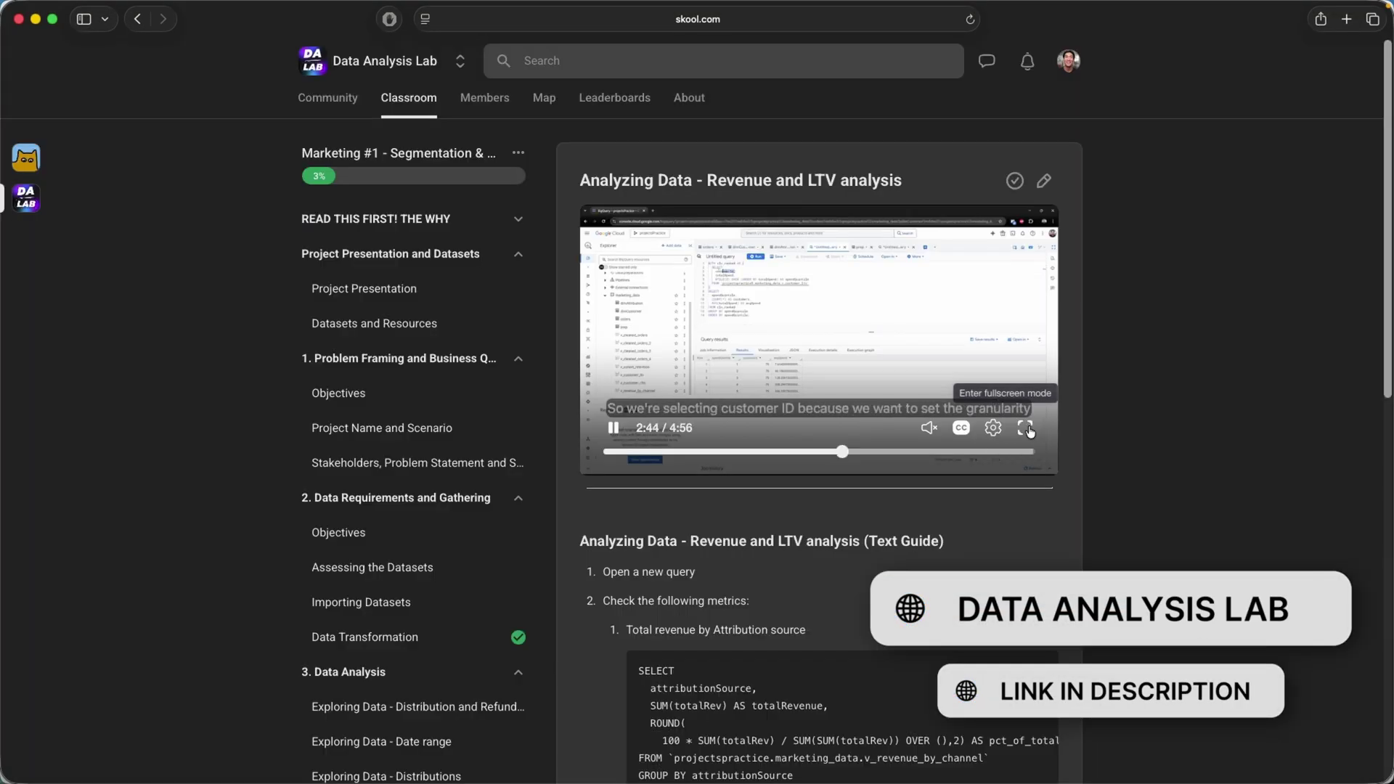
pyautogui.click(1024, 429)
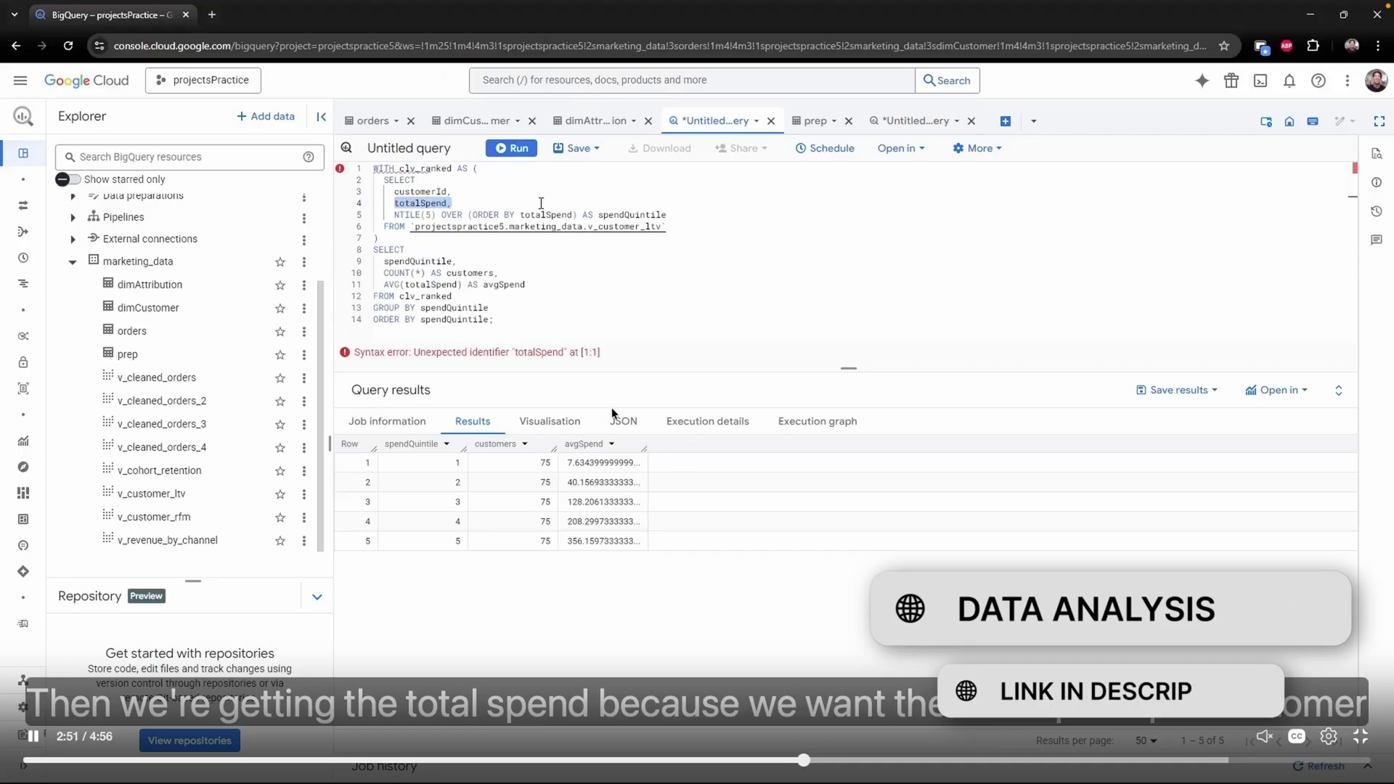